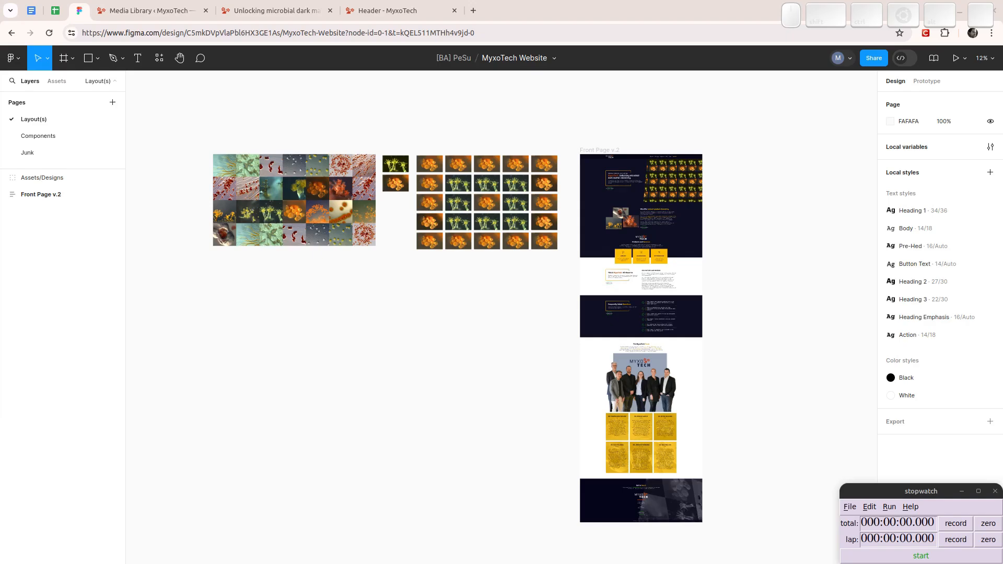
# - Switch to the WordPress site and look over its placeholder front page from header to footer
pyautogui.click(152, 11)
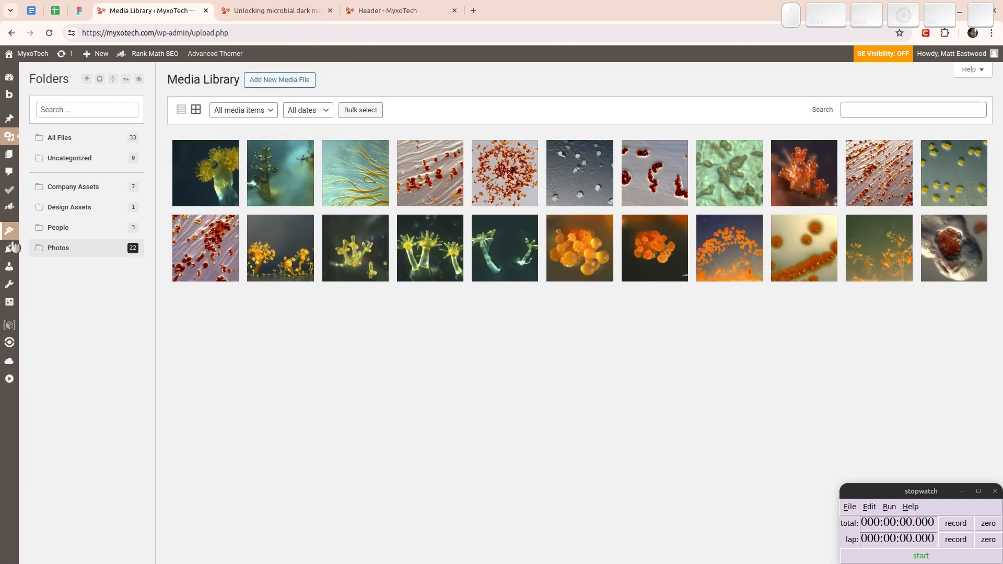
pyautogui.moveTo(13, 250)
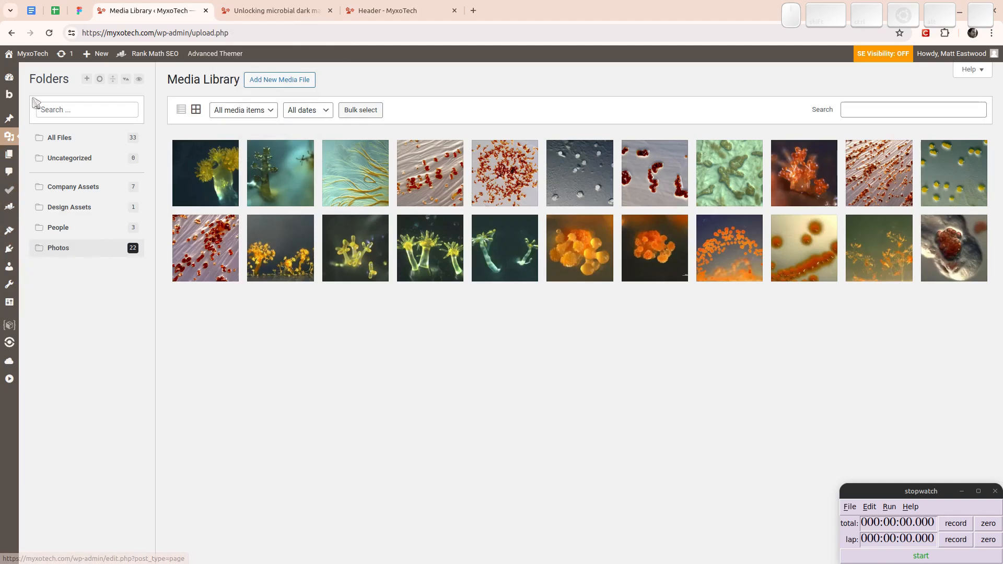
pyautogui.moveTo(18, 127)
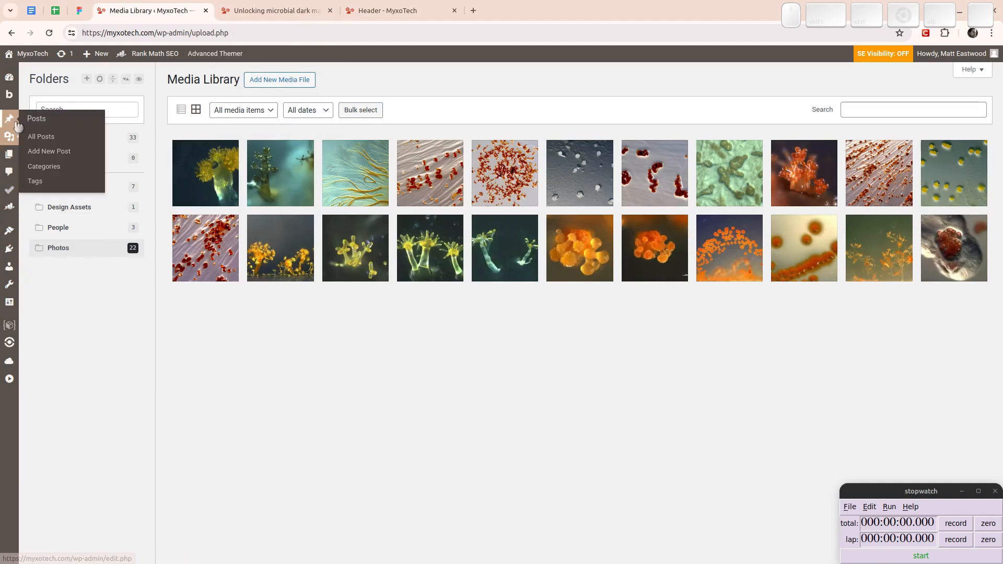
pyautogui.click(260, 11)
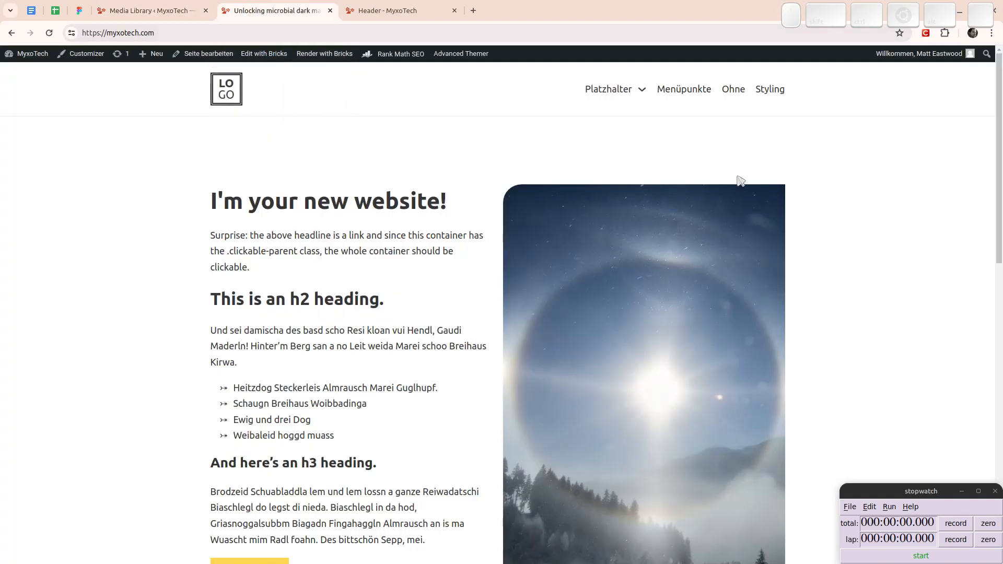
pyautogui.scroll(-15, 636, 319)
pyautogui.scroll(12, 633, 316)
pyautogui.scroll(-12, 630, 315)
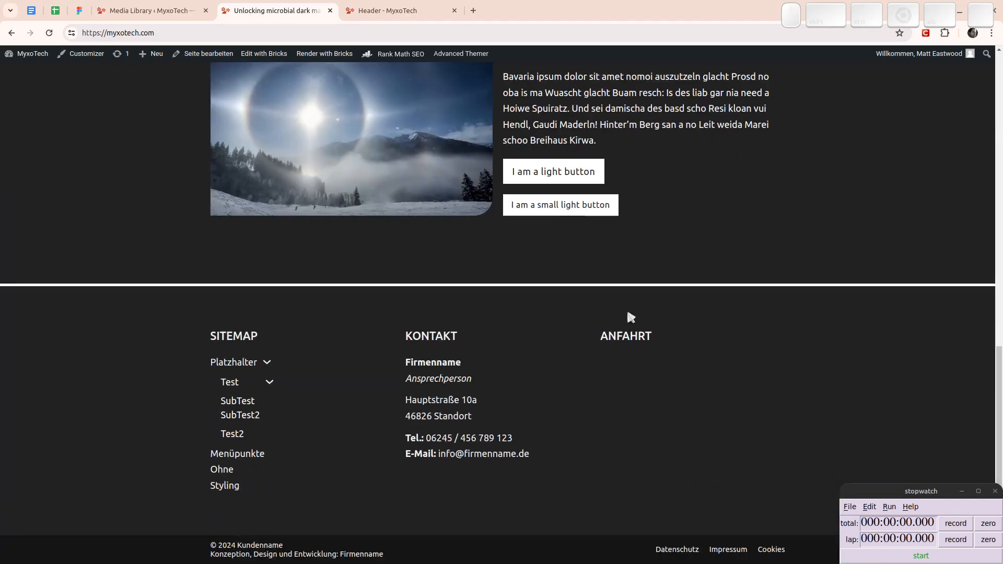
pyautogui.scroll(15, 630, 316)
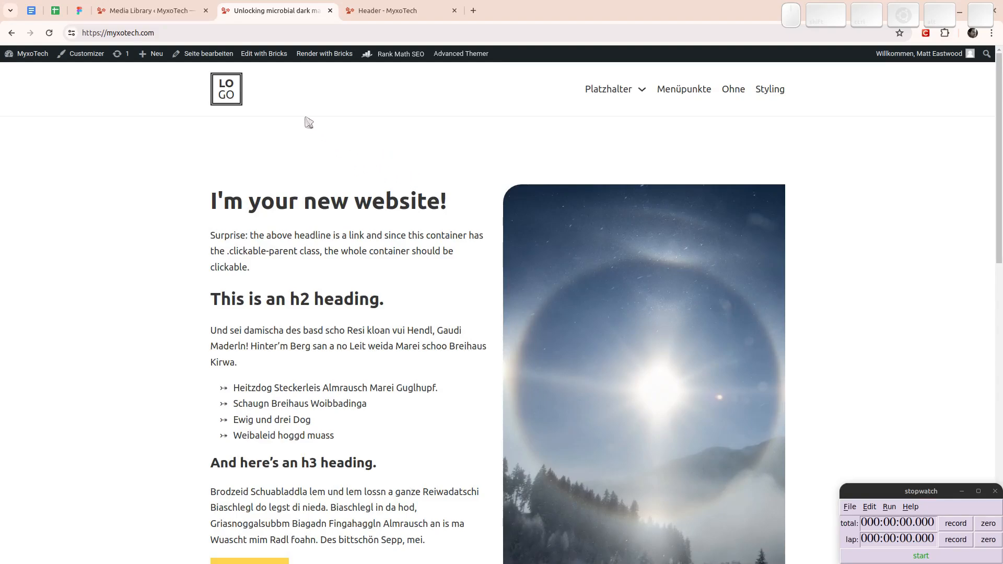
# - Browse the media library's All Files and Company Assets folders and inspect the details of the logo and both favicon files
pyautogui.click(152, 8)
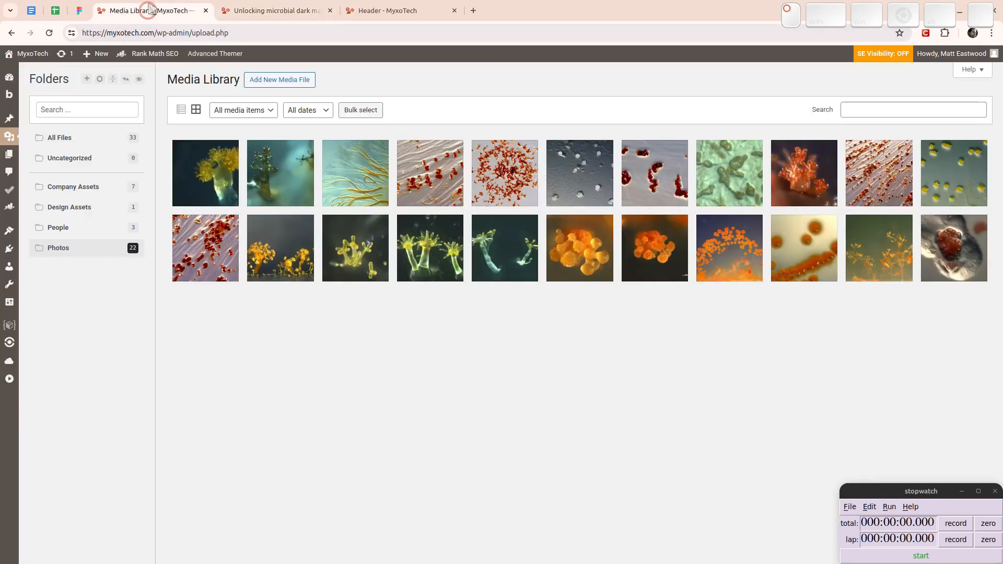
pyautogui.click(73, 147)
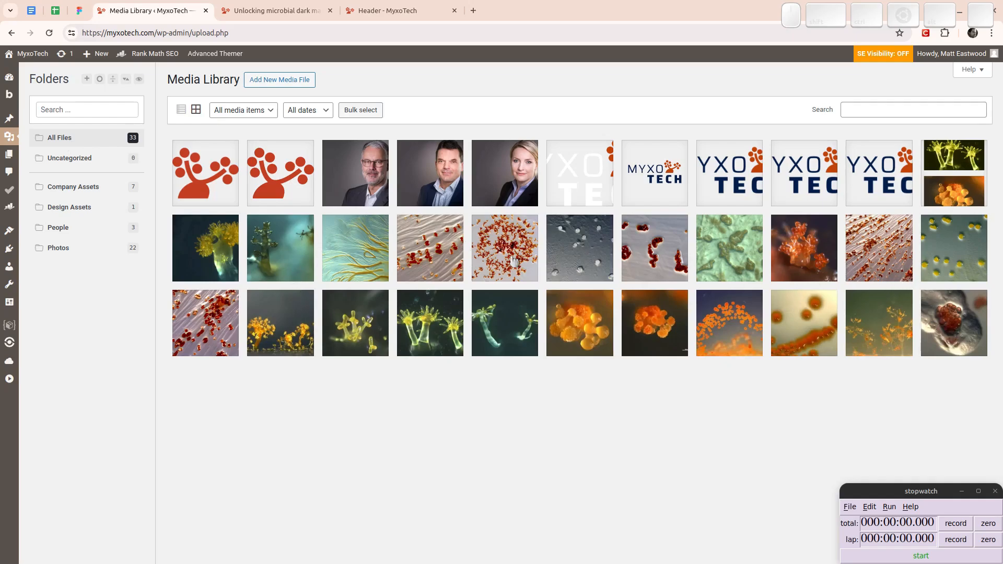
pyautogui.click(94, 195)
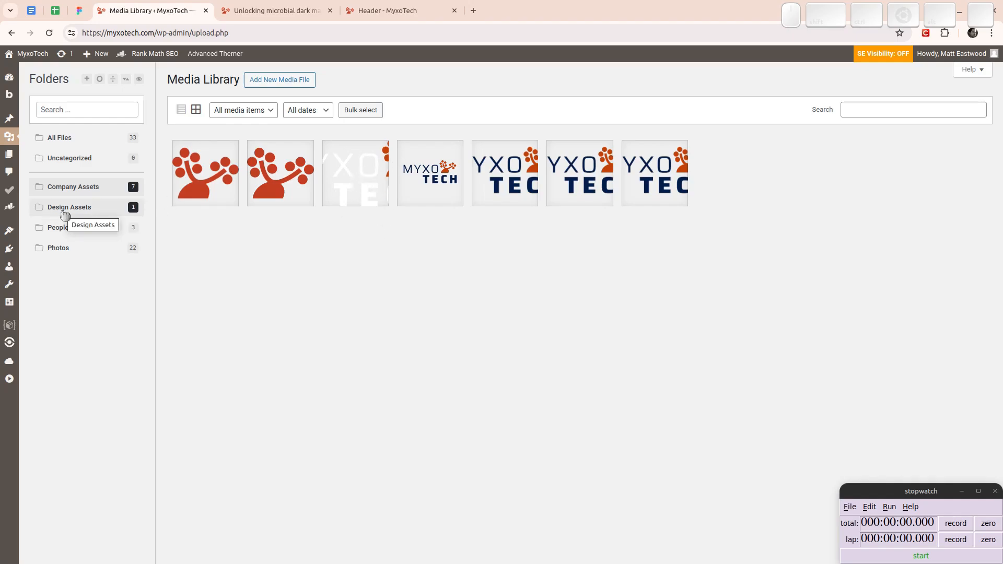
pyautogui.click(520, 188)
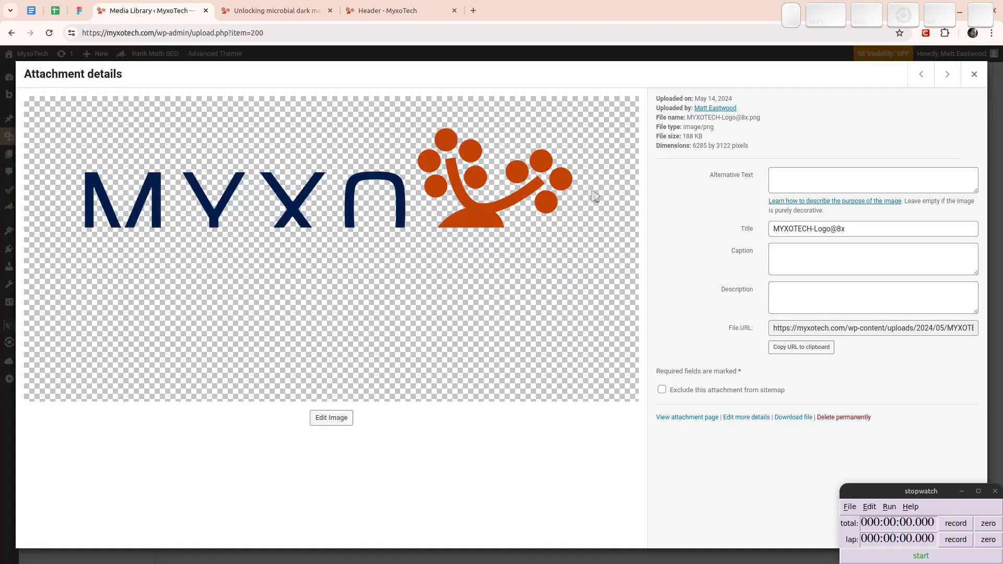
pyautogui.click(974, 73)
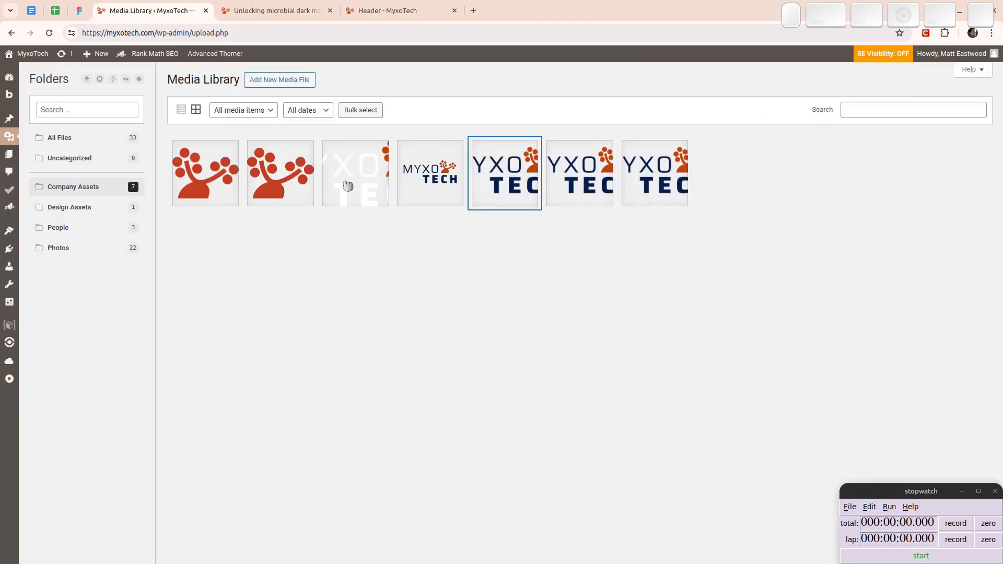
pyautogui.click(270, 172)
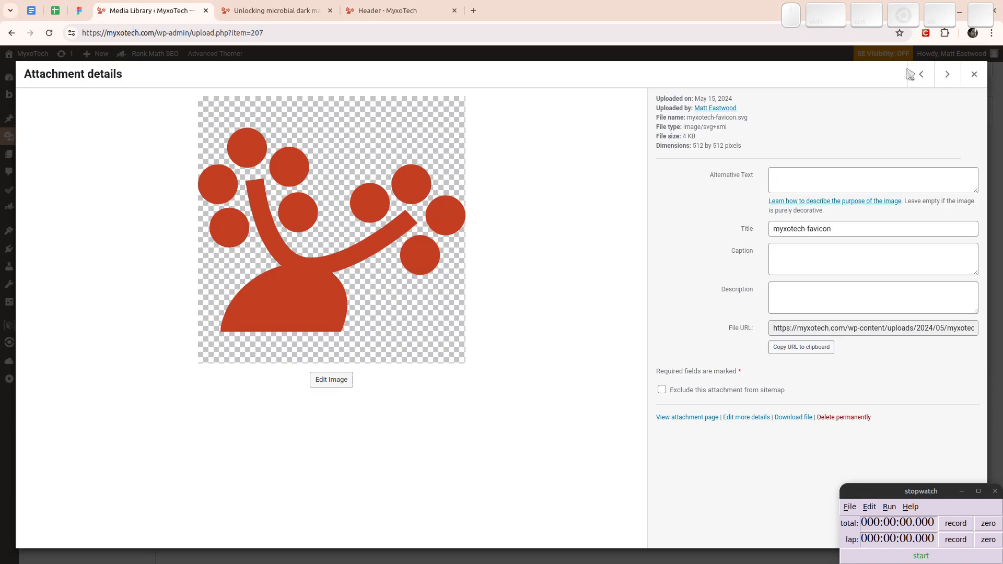
pyautogui.click(923, 76)
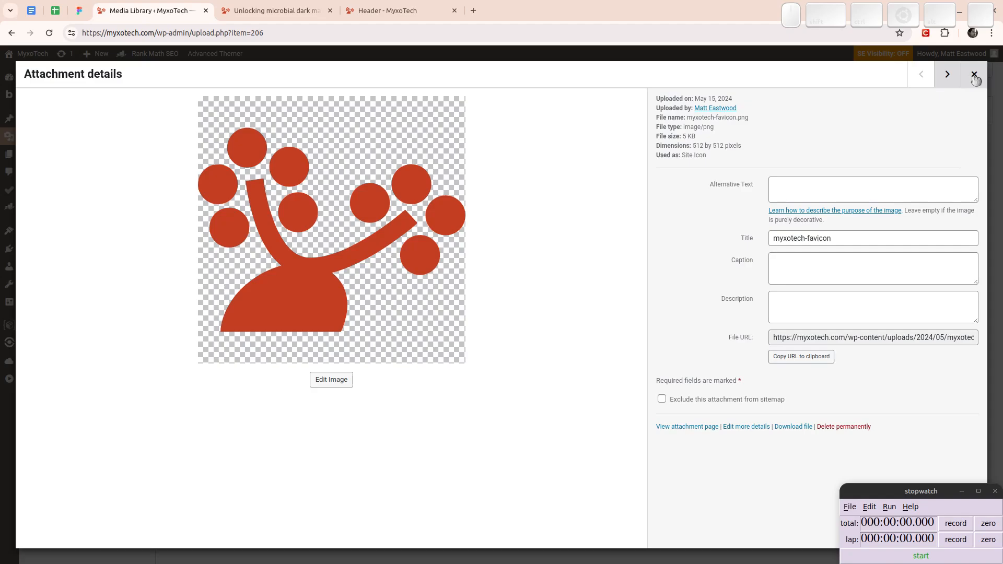
pyautogui.click(975, 77)
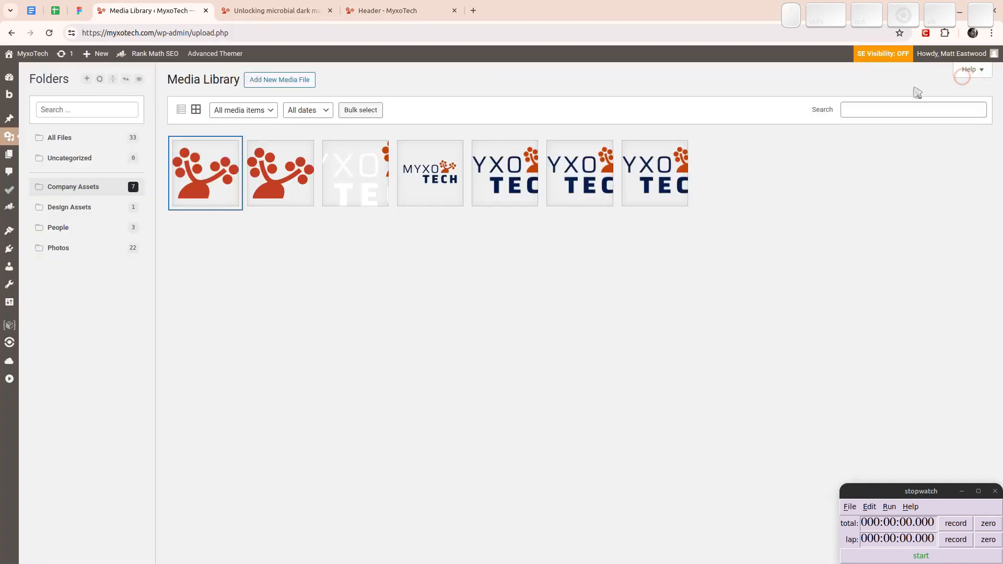
# - Look through the Design Assets, People and Photos folders of the media library
pyautogui.click(78, 214)
pyautogui.click(63, 232)
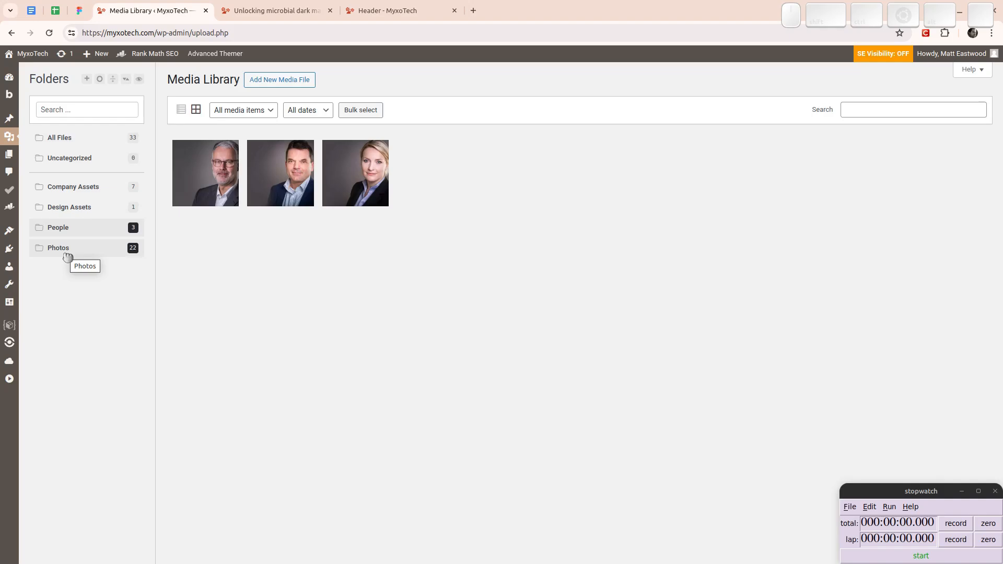
pyautogui.click(67, 255)
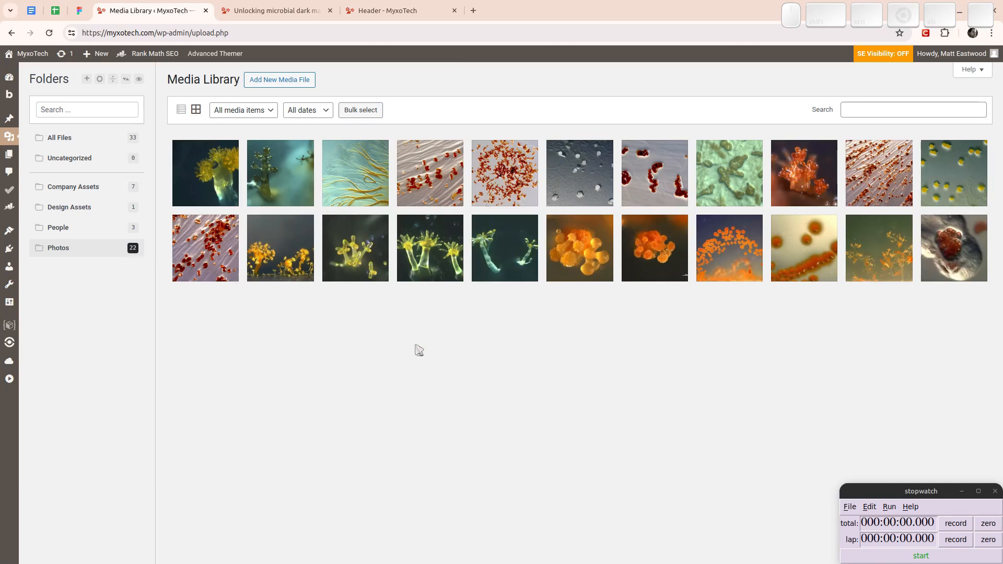
# - Open the general site settings and review the site title and tagline
pyautogui.click(9, 307)
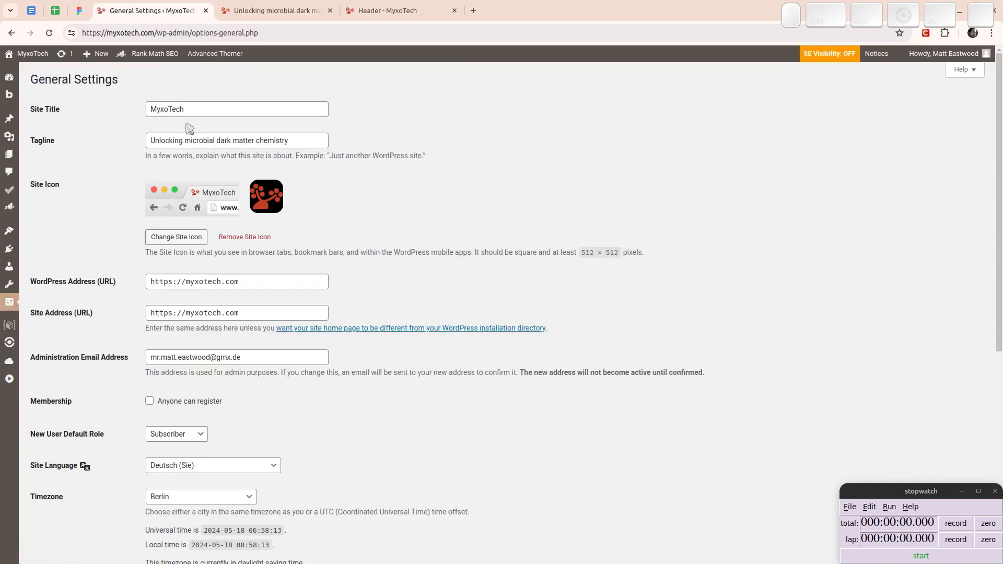
pyautogui.doubleClick(193, 106)
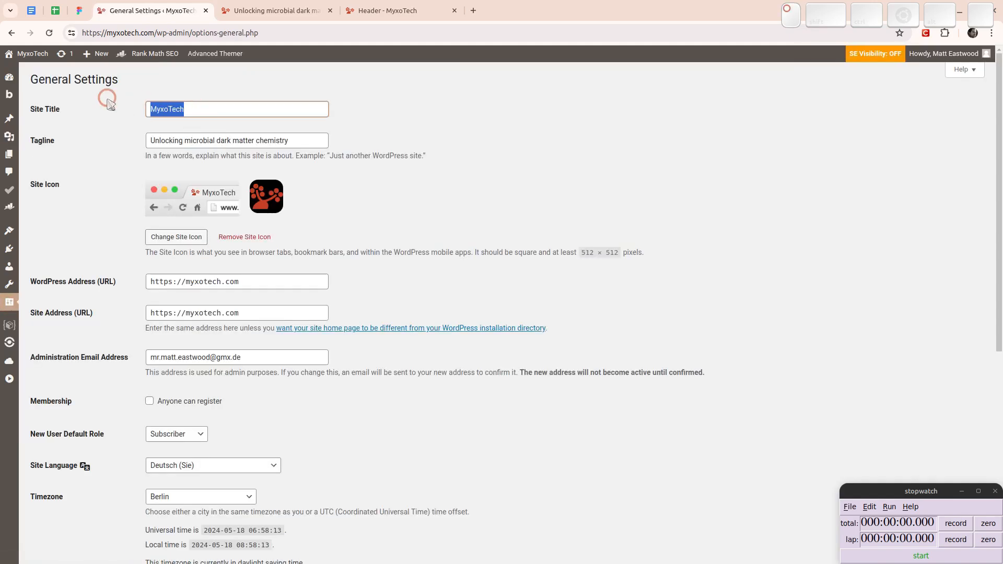
pyautogui.click(297, 140)
pyautogui.moveTo(297, 139); pyautogui.dragTo(83, 141)
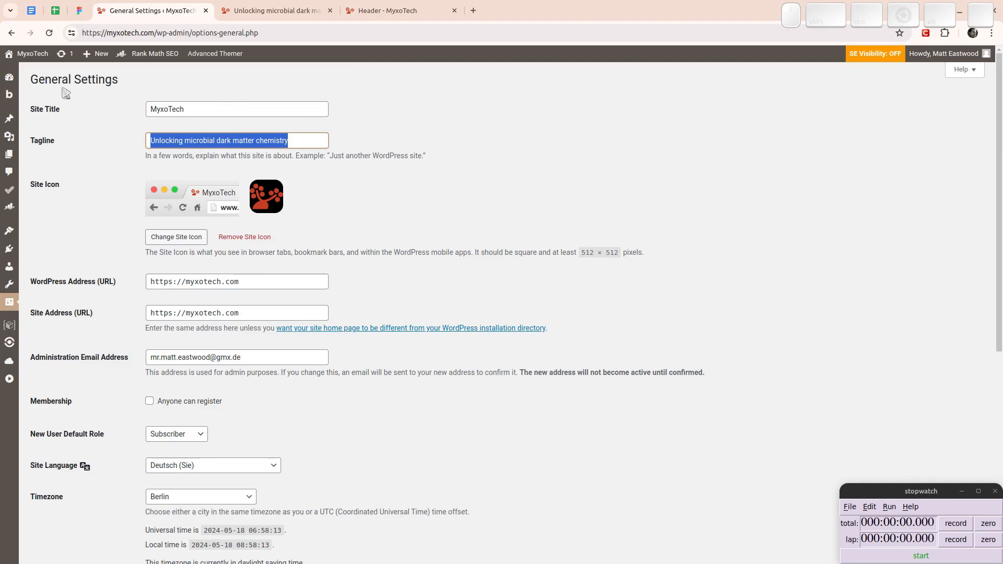
# - Check the WordPress updates page for pending updates and start the stopwatch
pyautogui.click(63, 56)
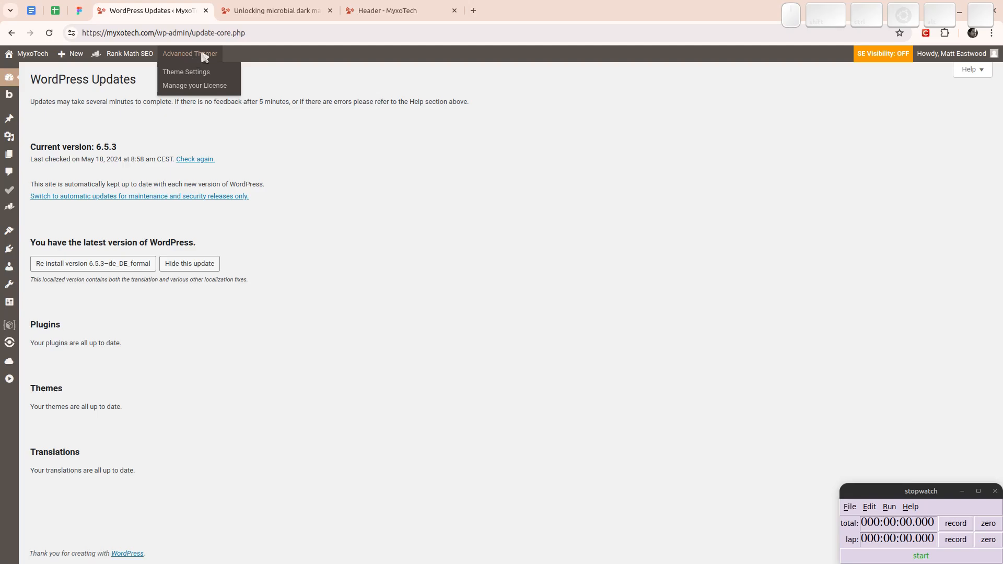
pyautogui.moveTo(252, 6)
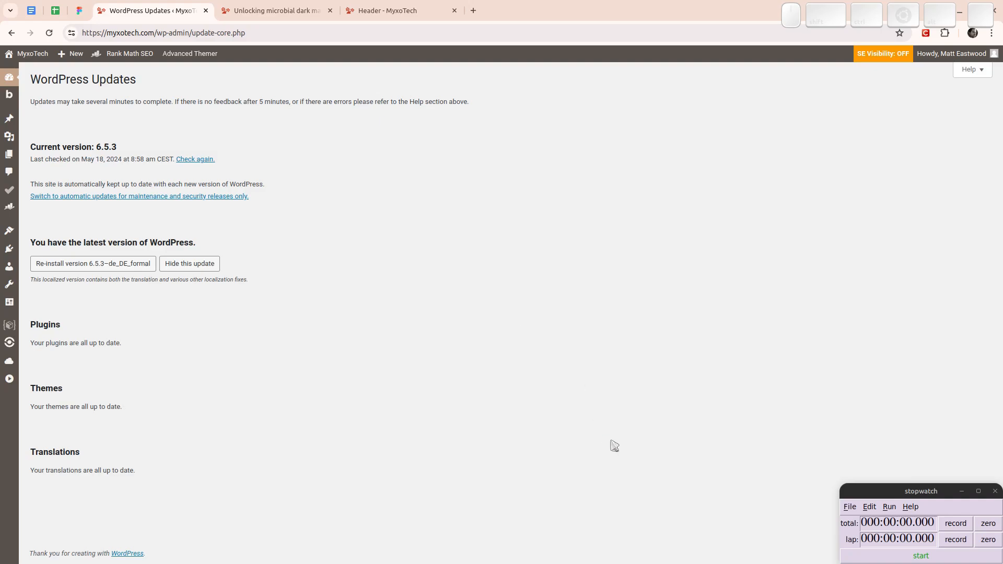
pyautogui.click(920, 558)
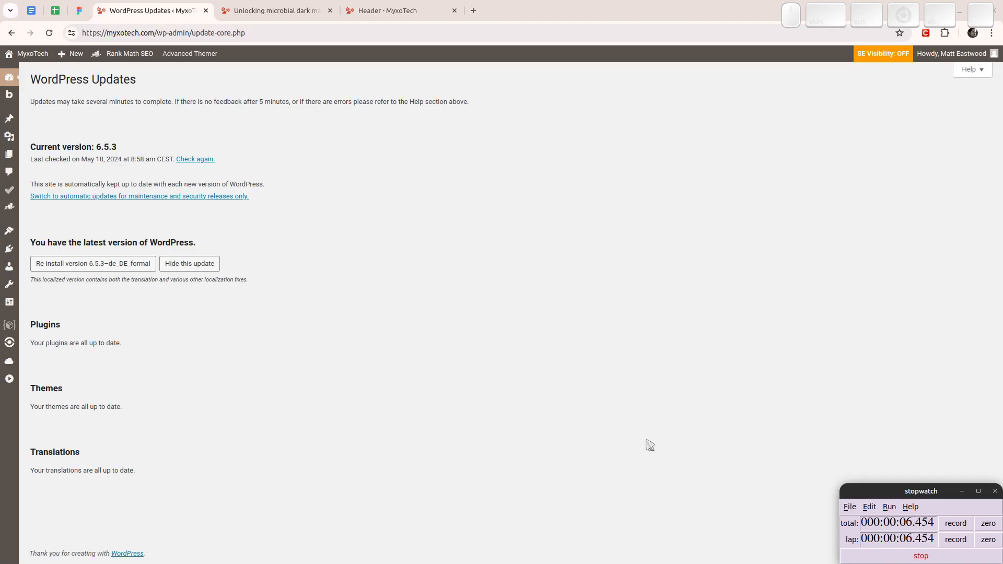
# - Switch to Figma and examine the Front Page v.2 design section by section, from the hero area down to the team biographies
pyautogui.click(80, 11)
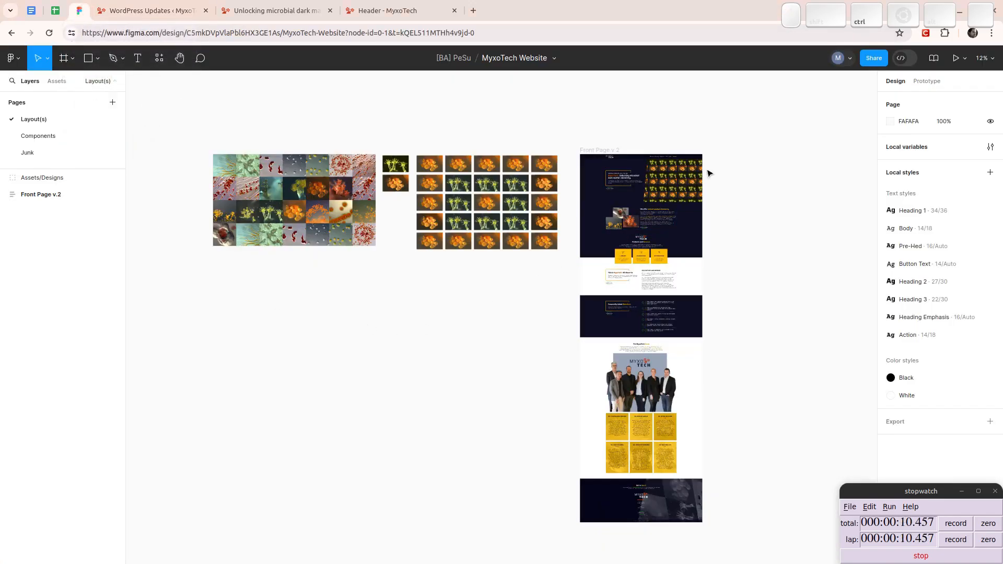
pyautogui.keyDown('ctrl'); pyautogui.scroll(5, 685, 152); pyautogui.keyUp('ctrl')
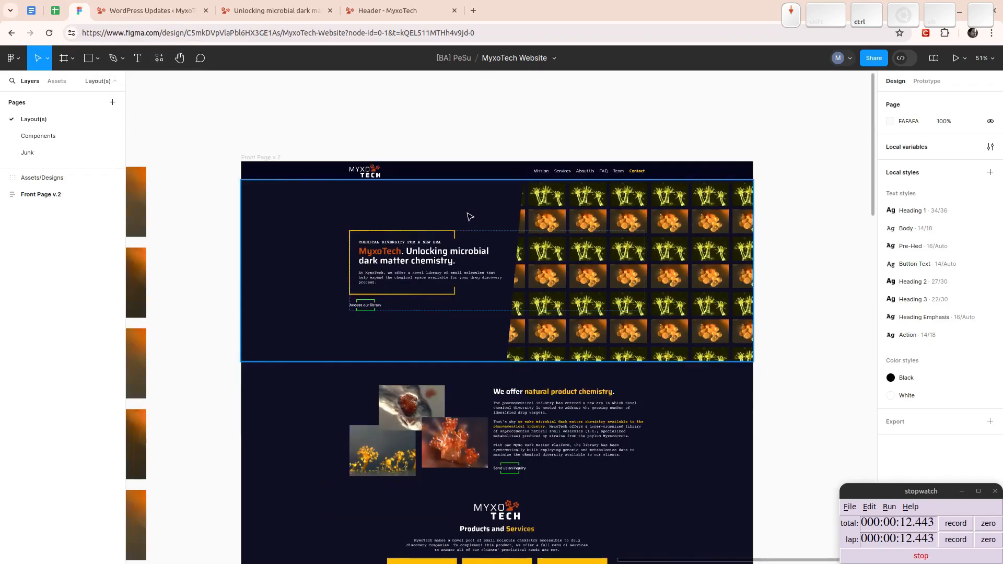
pyautogui.keyDown('ctrl'); pyautogui.scroll(2, 523, 277); pyautogui.keyUp('ctrl')
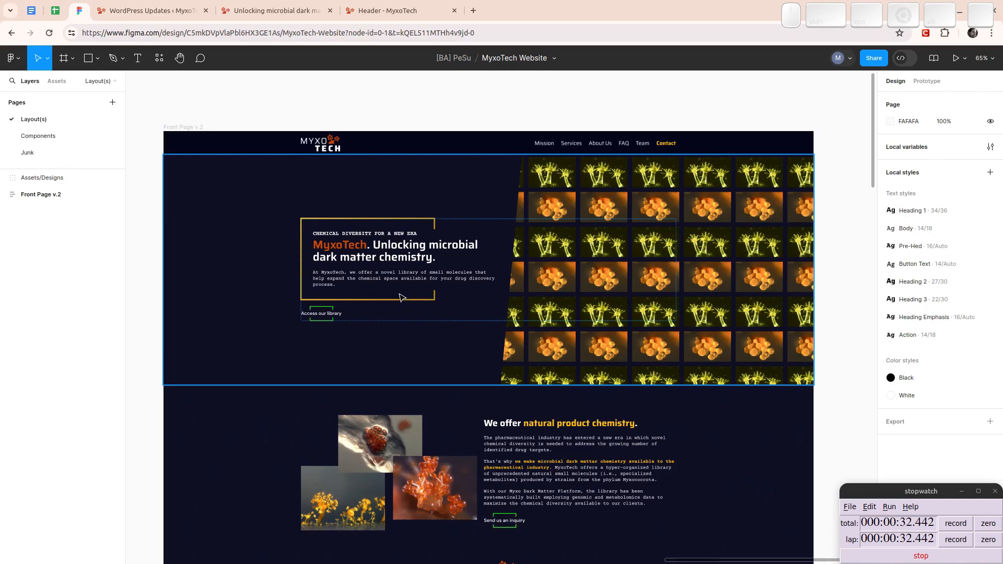
pyautogui.scroll(-3, 421, 279)
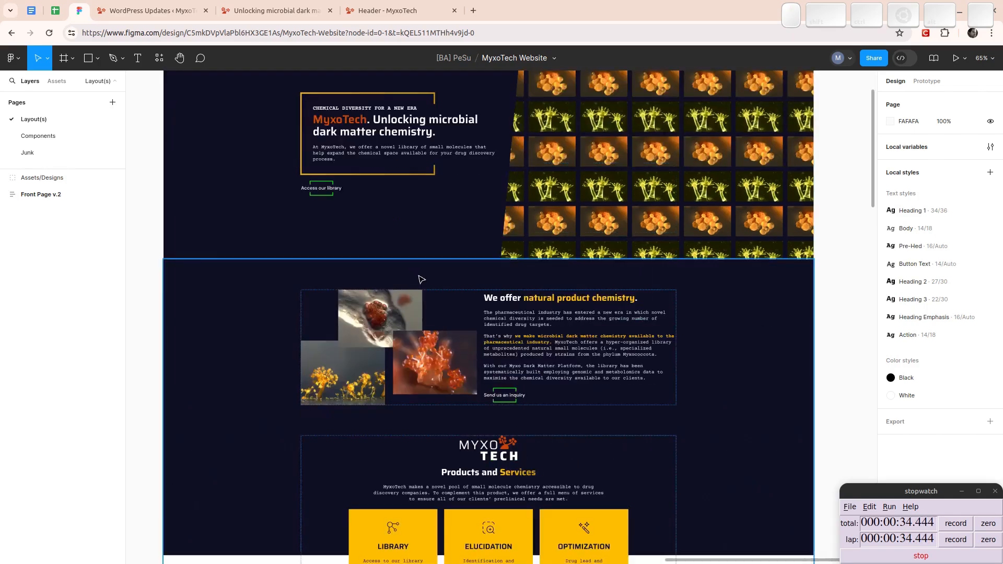
pyautogui.scroll(-2, 422, 280)
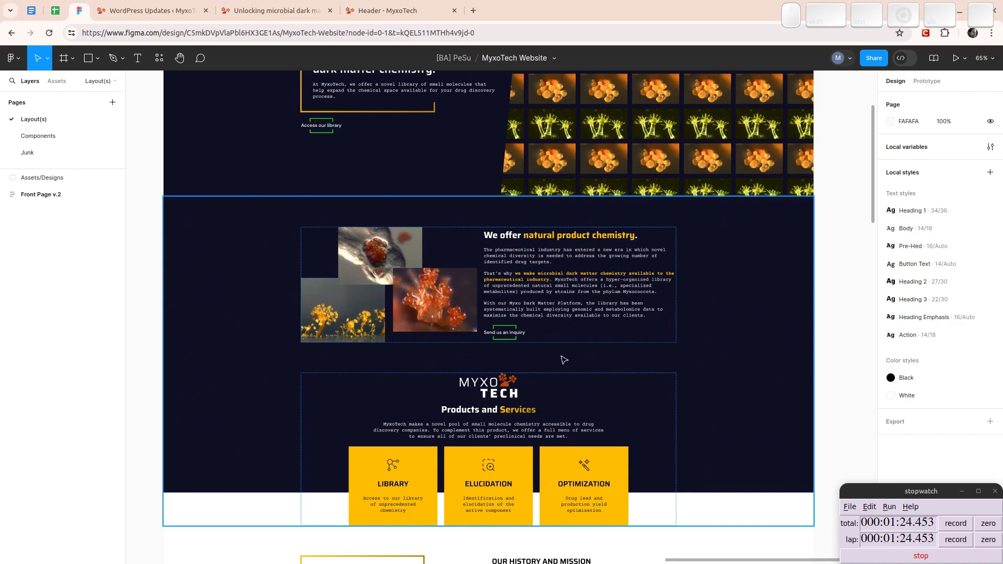
pyautogui.scroll(-5, 546, 351)
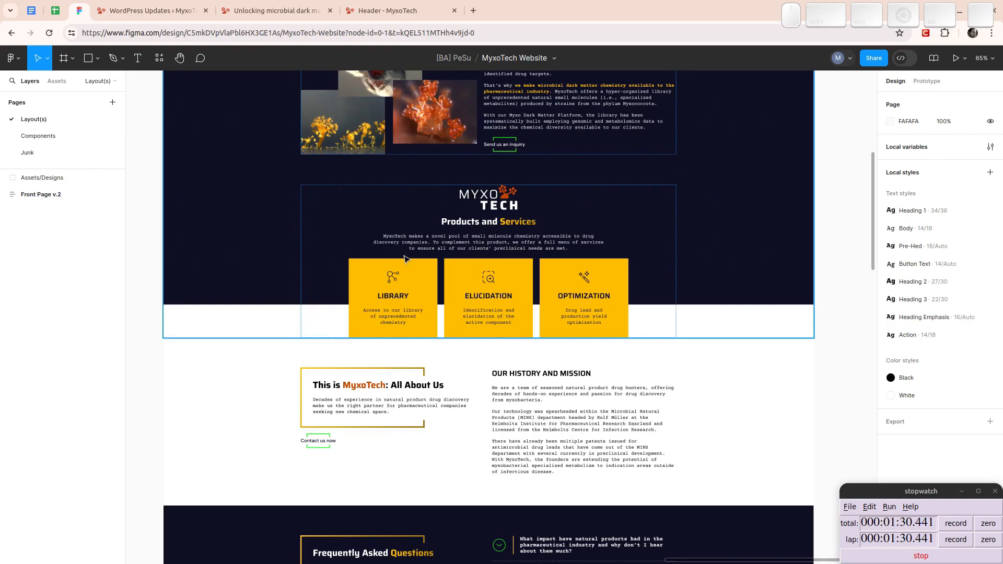
pyautogui.scroll(-3, 608, 316)
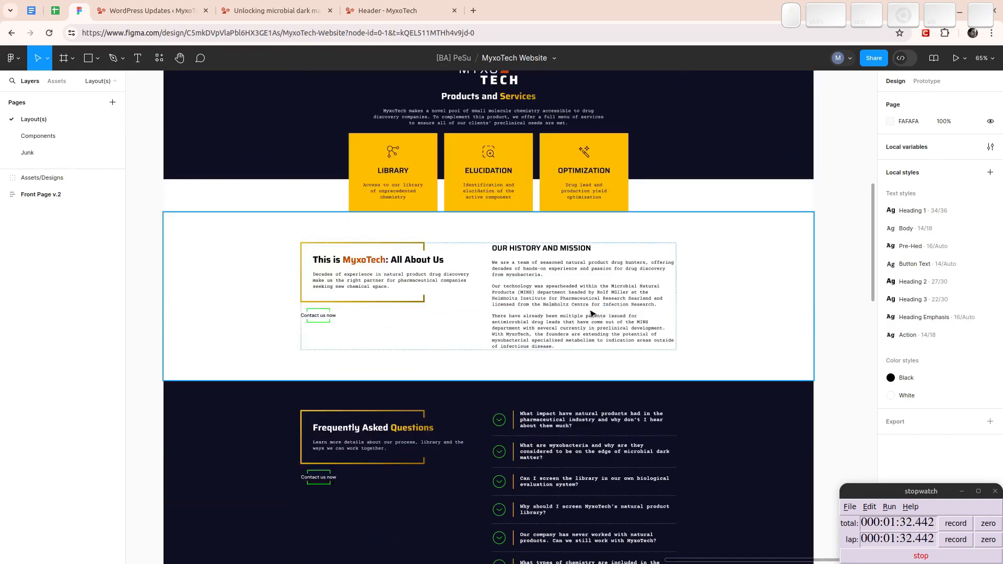
pyautogui.scroll(-2, 583, 314)
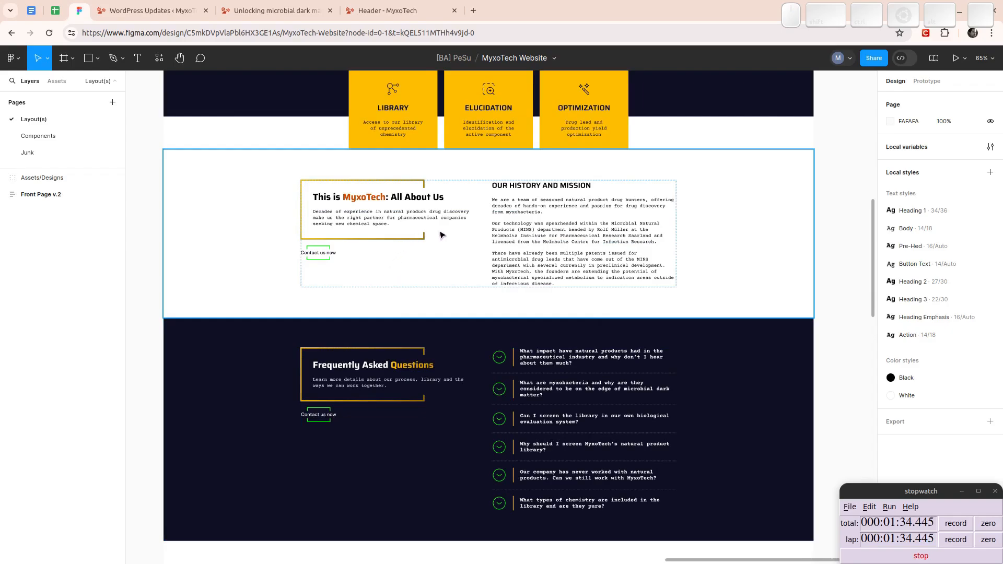
pyautogui.scroll(-3, 442, 235)
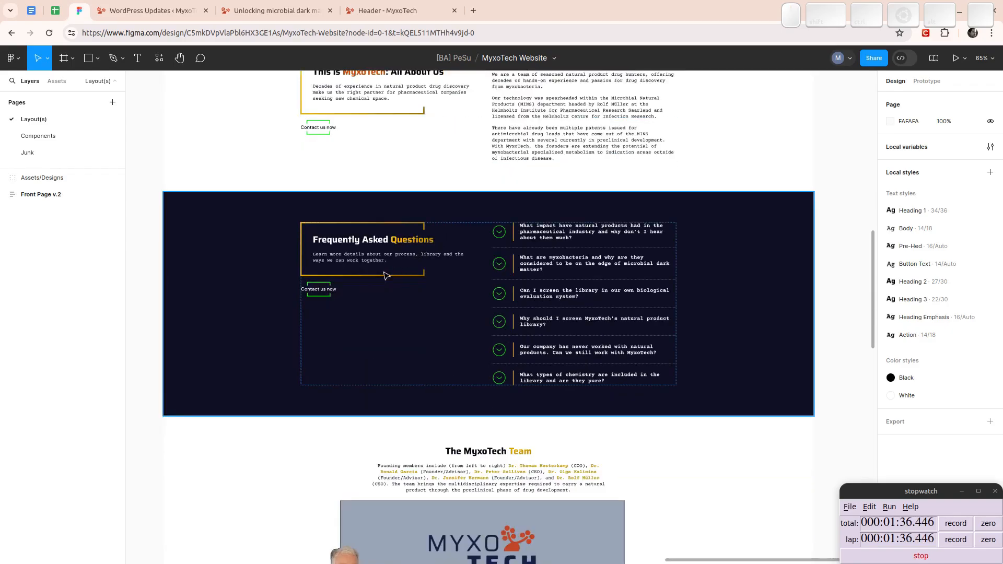
pyautogui.scroll(2, 384, 241)
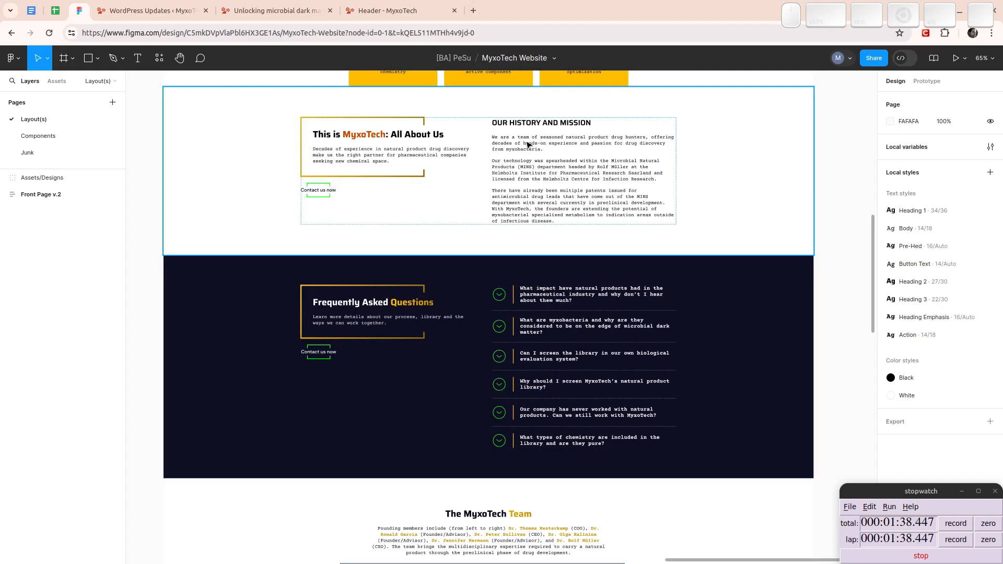
pyautogui.scroll(-3, 438, 278)
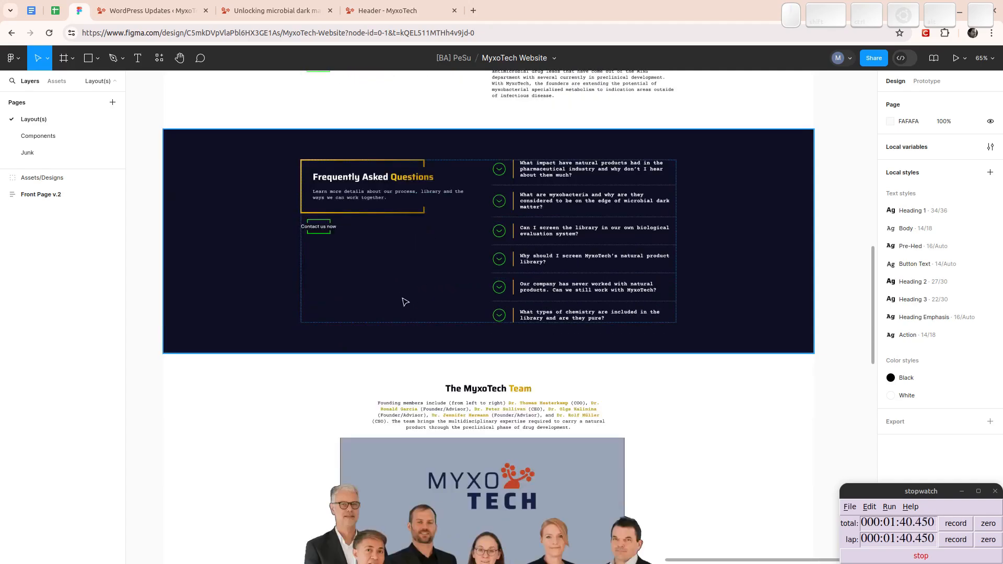
pyautogui.scroll(-6, 411, 284)
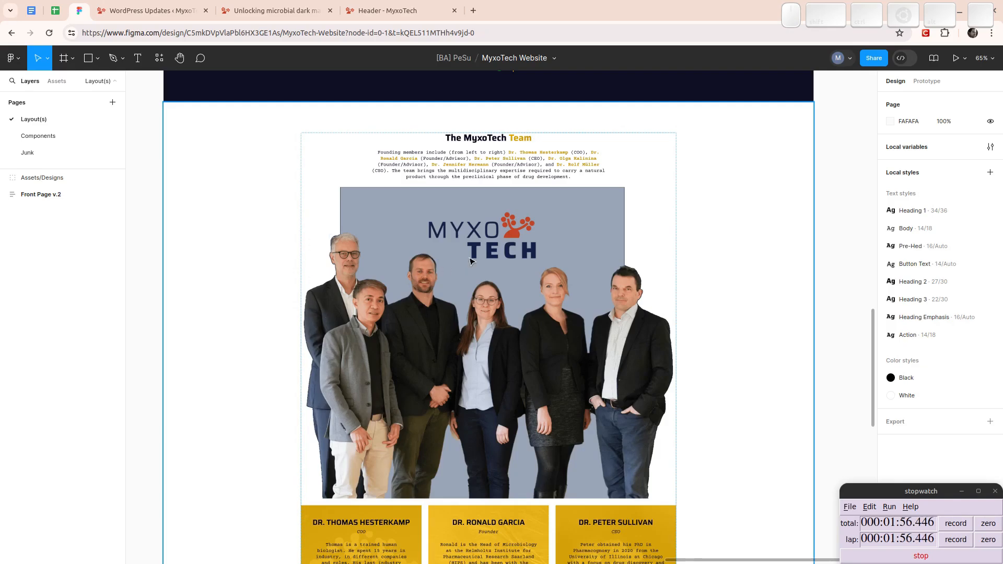
pyautogui.scroll(-5, 538, 332)
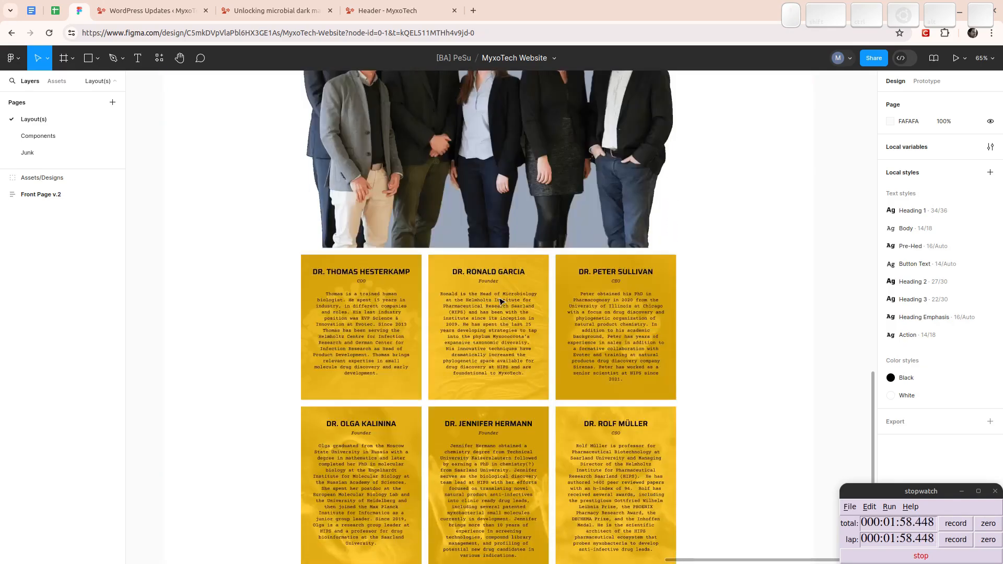
# - Look over the whole Front Page v.2 design again, from the team section up to the hero area and back down
pyautogui.scroll(5, 500, 301)
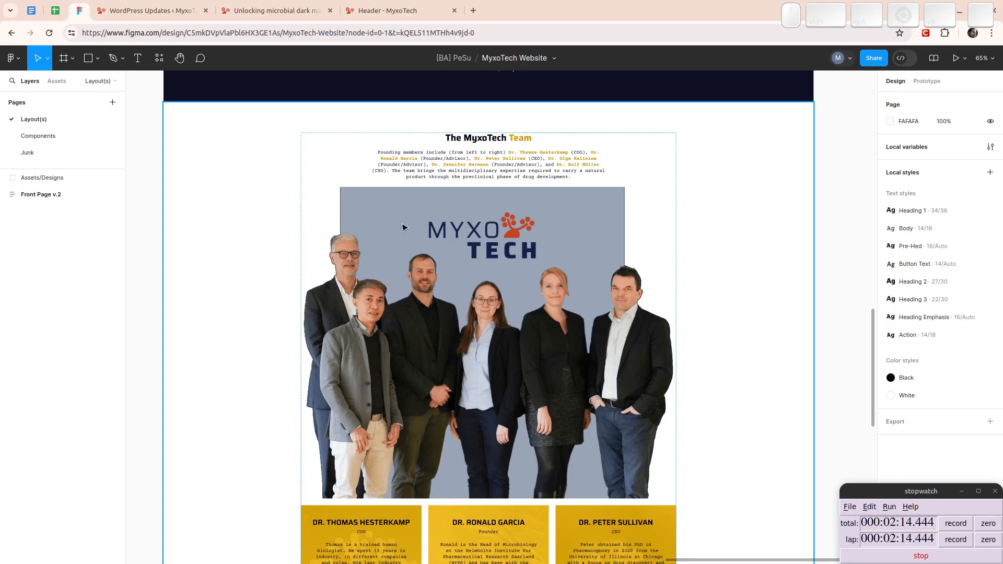
pyautogui.scroll(10, 403, 227)
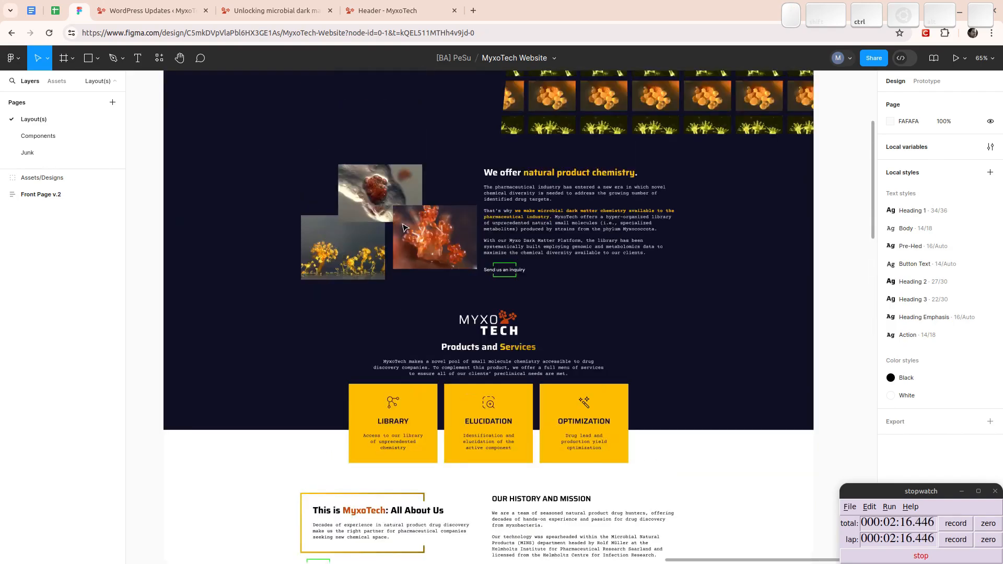
pyautogui.scroll(-3, 403, 227)
pyautogui.scroll(5, 401, 228)
pyautogui.scroll(-6, 401, 227)
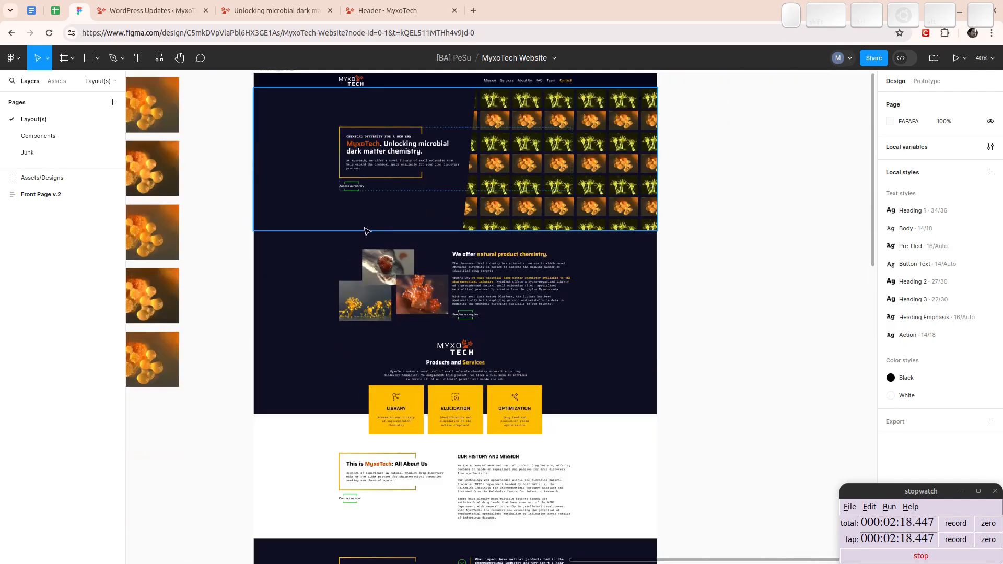
pyautogui.scroll(2, 321, 226)
pyautogui.scroll(5, 317, 211)
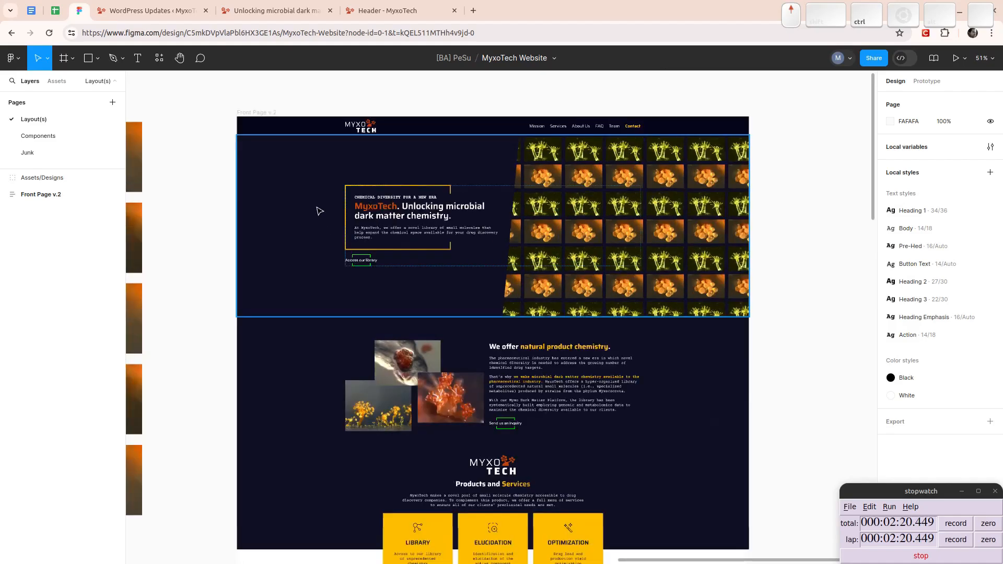
pyautogui.moveTo(535, 281); pyautogui.dragTo(477, 282)
pyautogui.scroll(1, 474, 283)
pyautogui.scroll(-15, 471, 285)
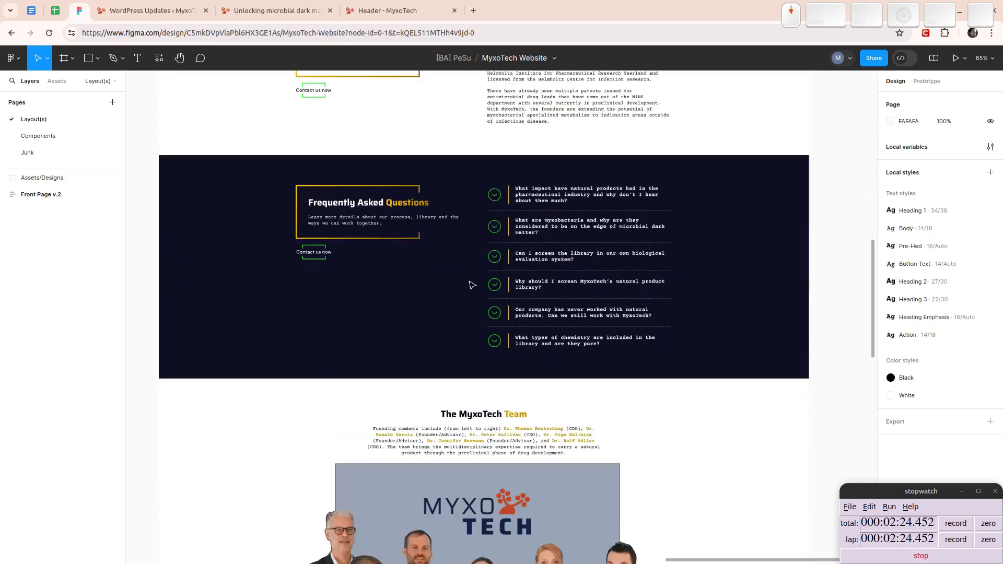
pyautogui.scroll(-5, 406, 330)
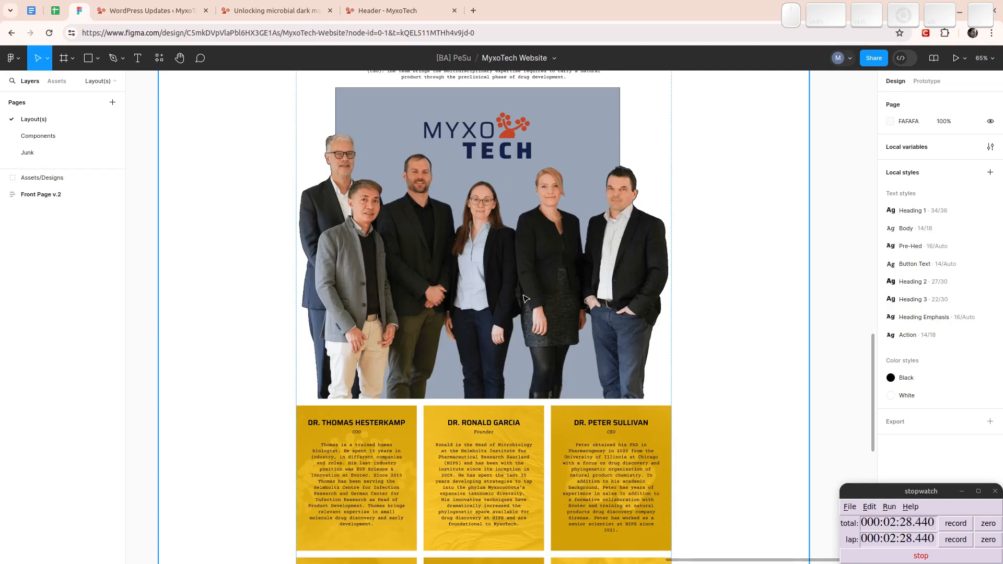
pyautogui.keyDown('ctrl'); pyautogui.scroll(-3, 524, 297); pyautogui.keyUp('ctrl')
pyautogui.scroll(-3, 499, 286)
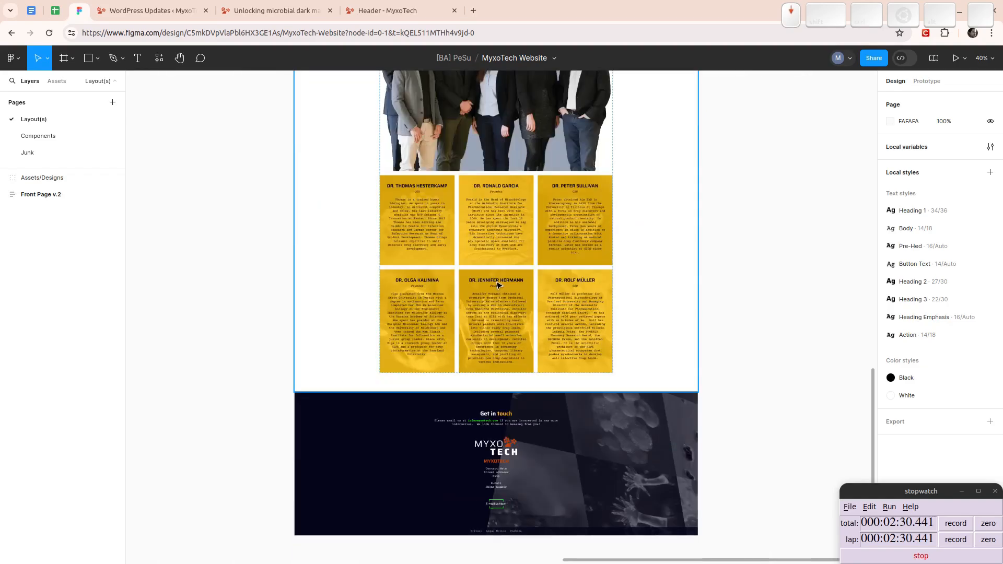
# - Examine the team biographies and the Get in touch footer up close, and return to the overview of the front page
pyautogui.scroll(3, 500, 285)
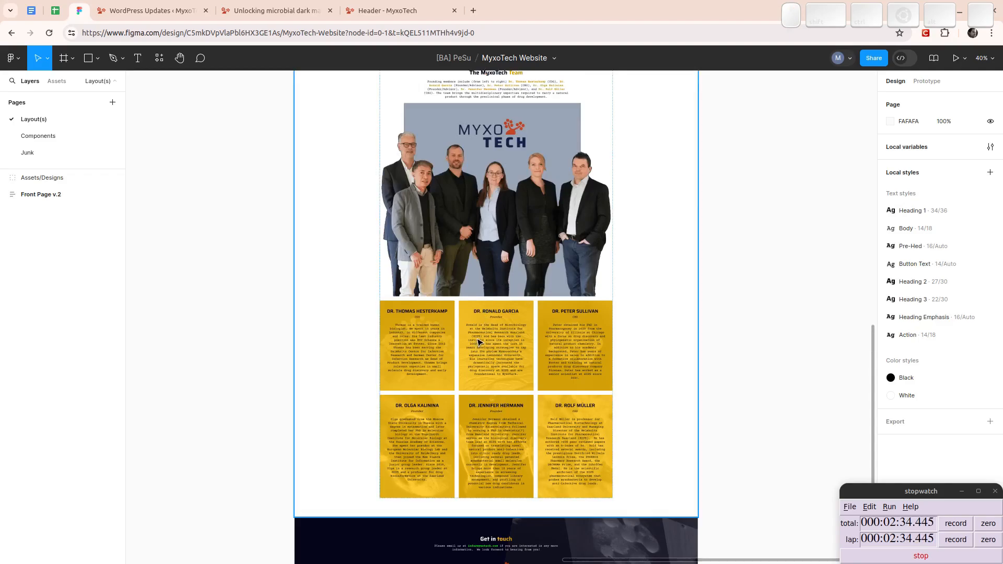
pyautogui.scroll(-3, 479, 343)
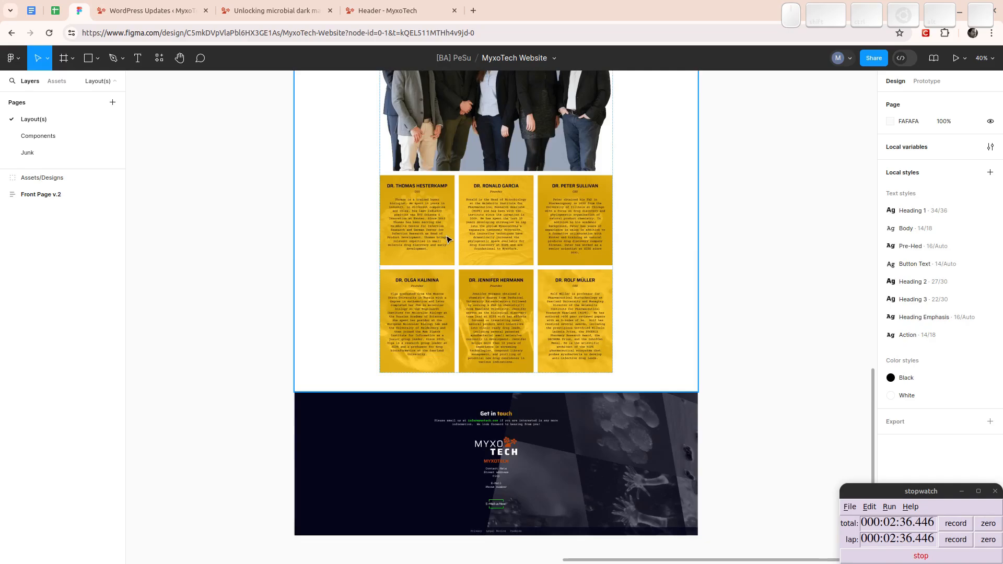
pyautogui.scroll(-3, 534, 314)
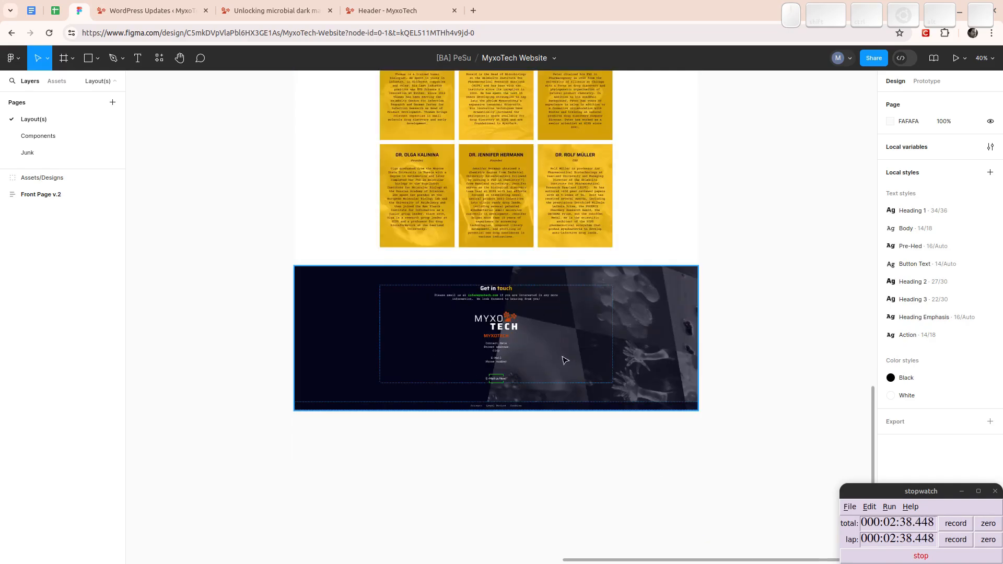
pyautogui.scroll(5, 663, 358)
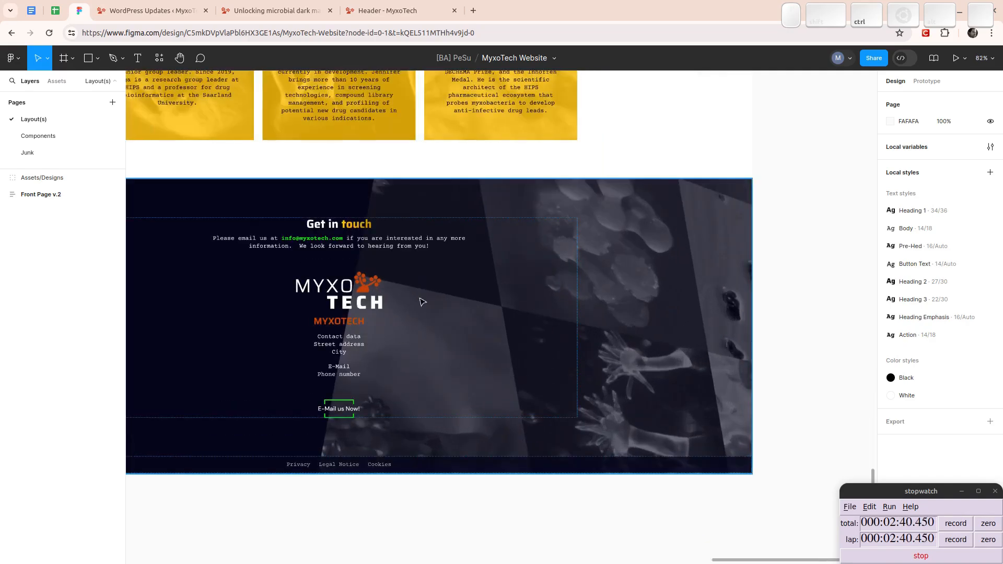
pyautogui.moveTo(417, 300); pyautogui.dragTo(582, 268)
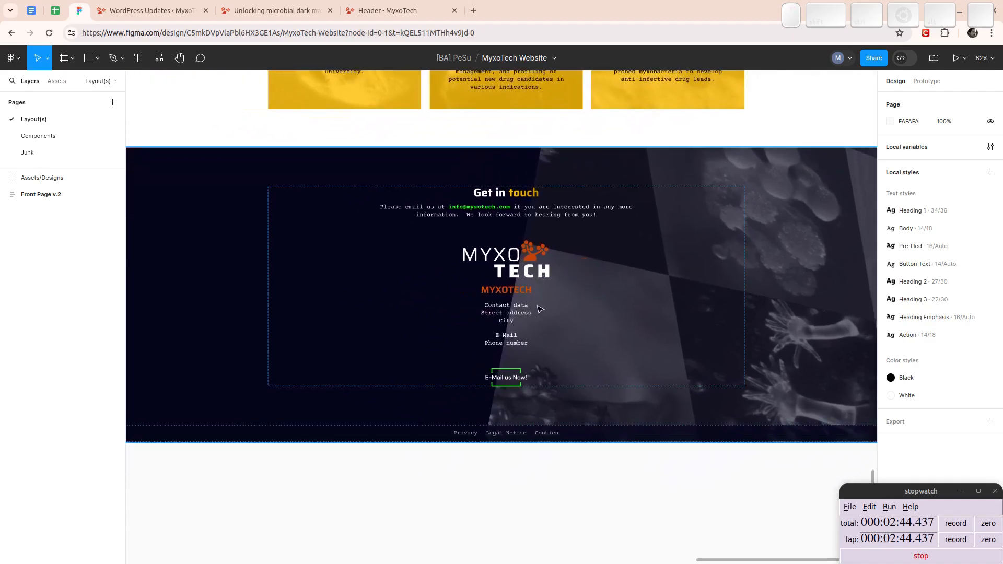
pyautogui.scroll(-5, 505, 305)
pyautogui.scroll(15, 442, 251)
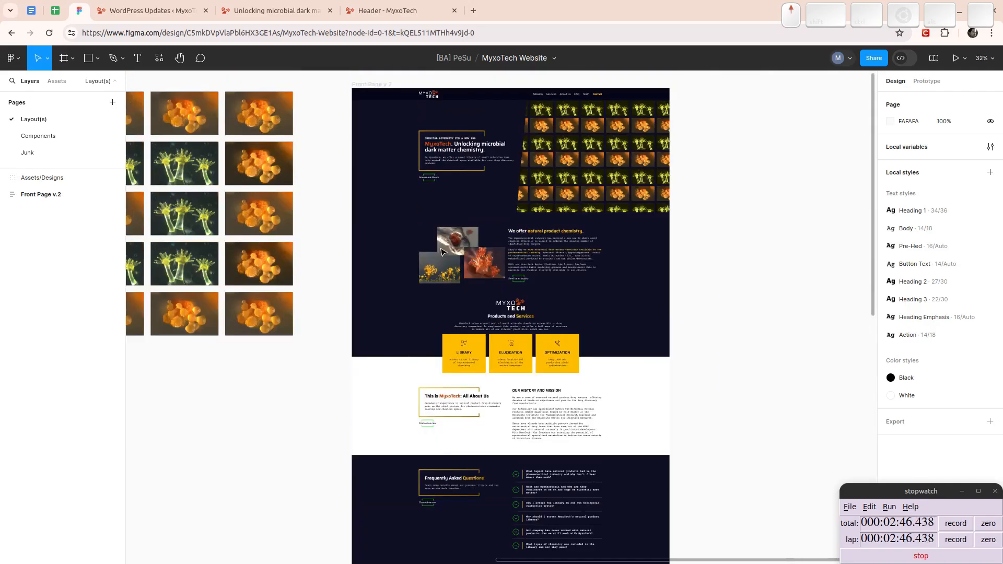
pyautogui.scroll(-2, 443, 253)
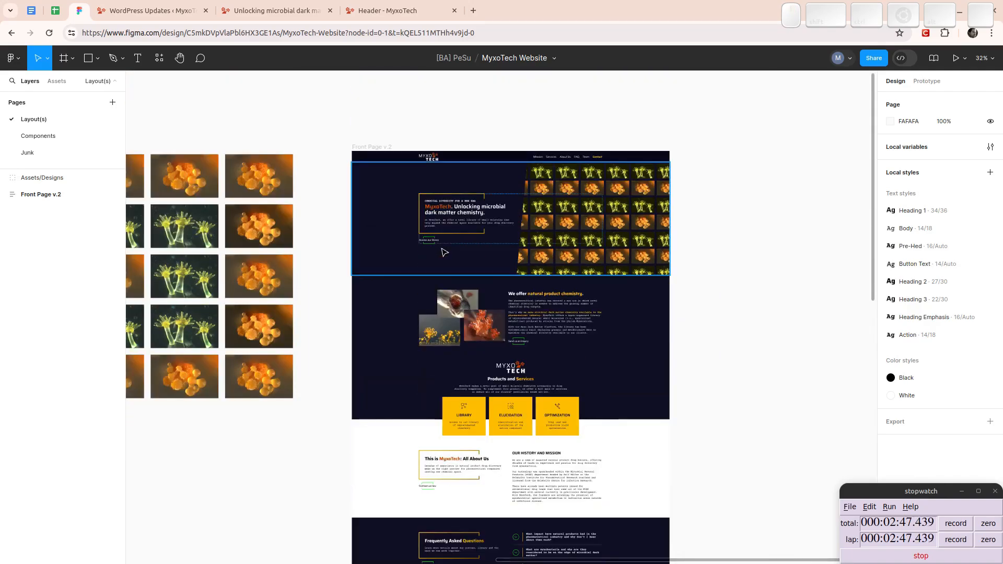
# - Place the Header template's browser tab directly after the WordPress admin tab and open the WordPress menu editor
pyautogui.click(397, 11)
pyautogui.moveTo(397, 11); pyautogui.dragTo(272, 11)
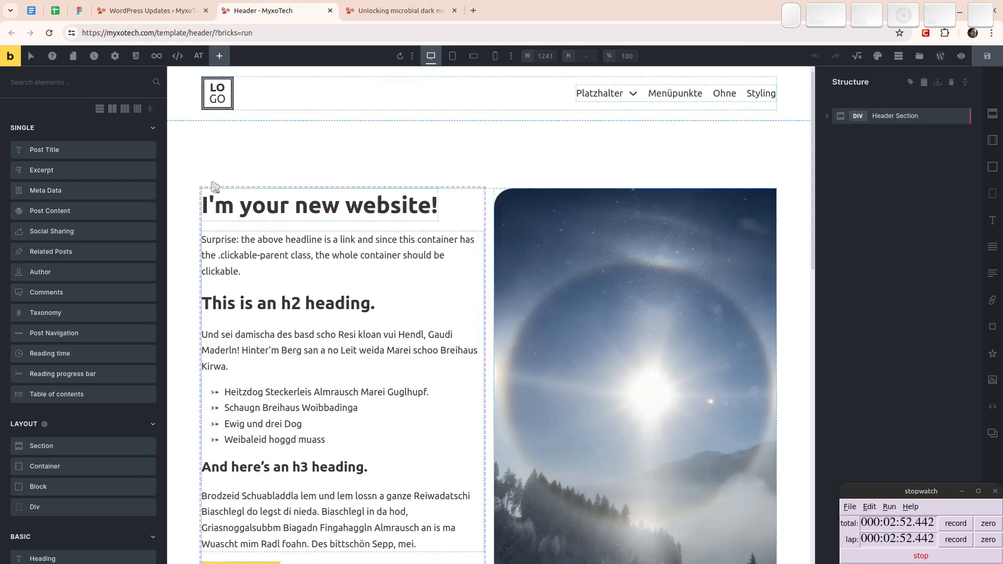
pyautogui.hotkey('ctrl', 'pageup')
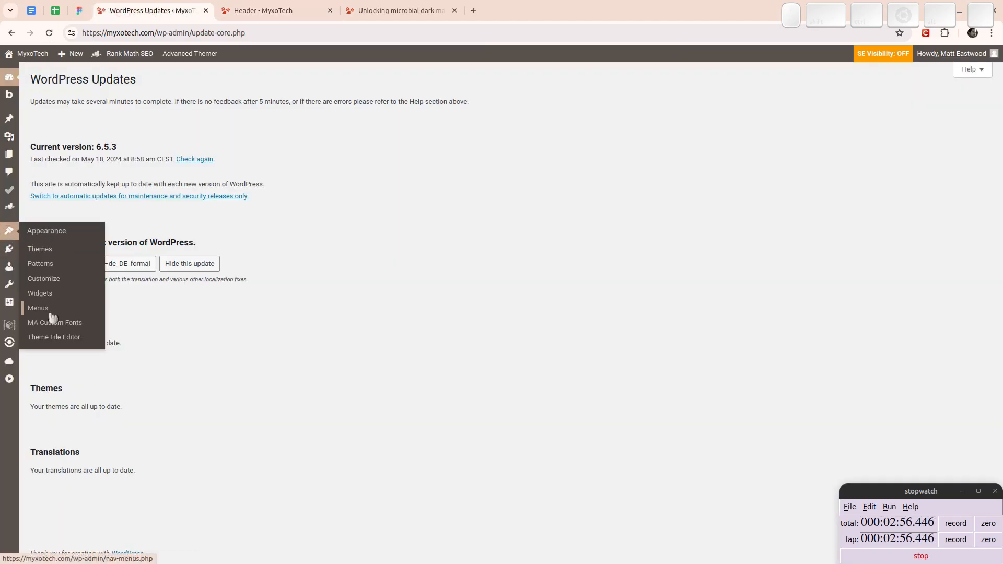
pyautogui.click(43, 309)
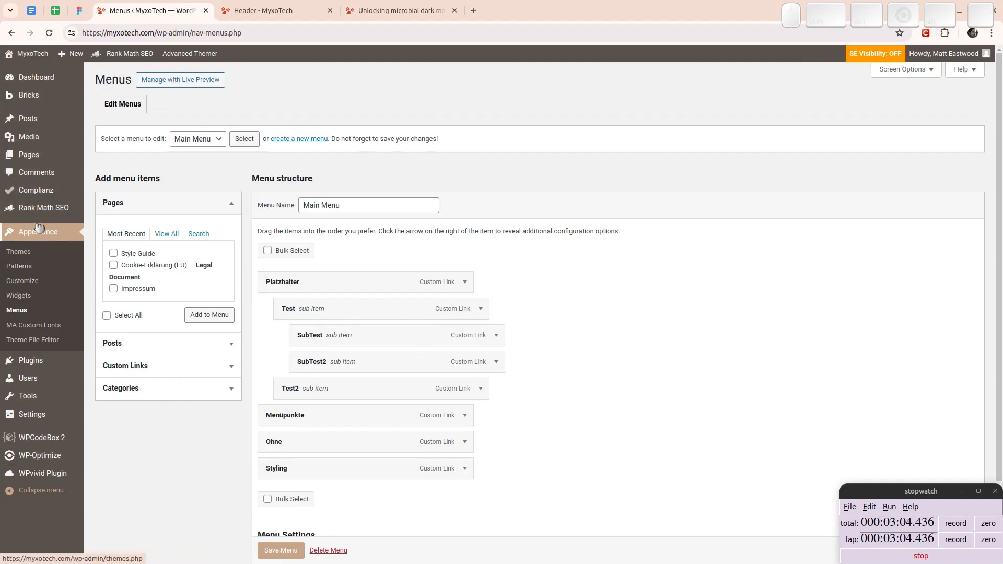
pyautogui.click(46, 494)
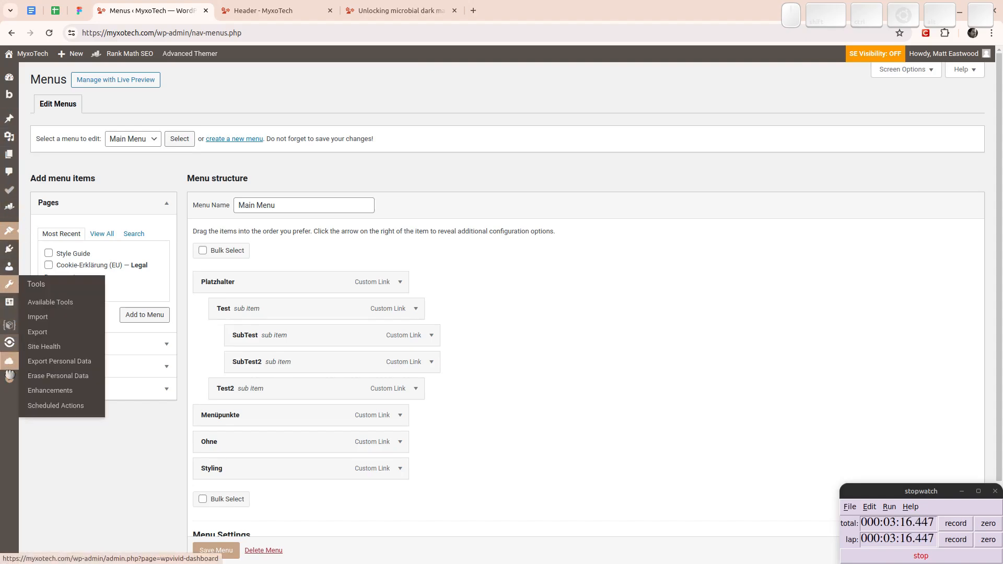
pyautogui.click(9, 381)
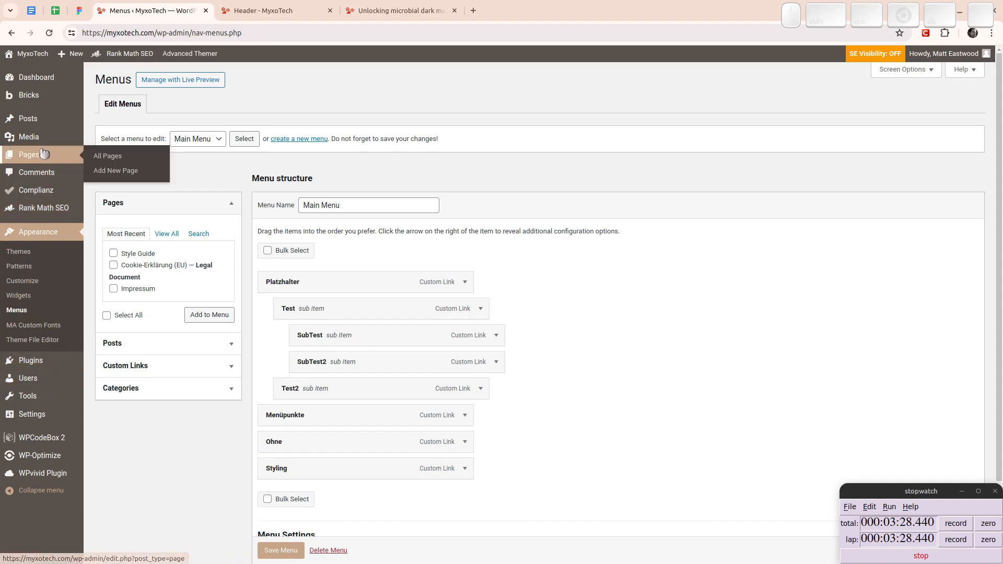
pyautogui.moveTo(32, 195)
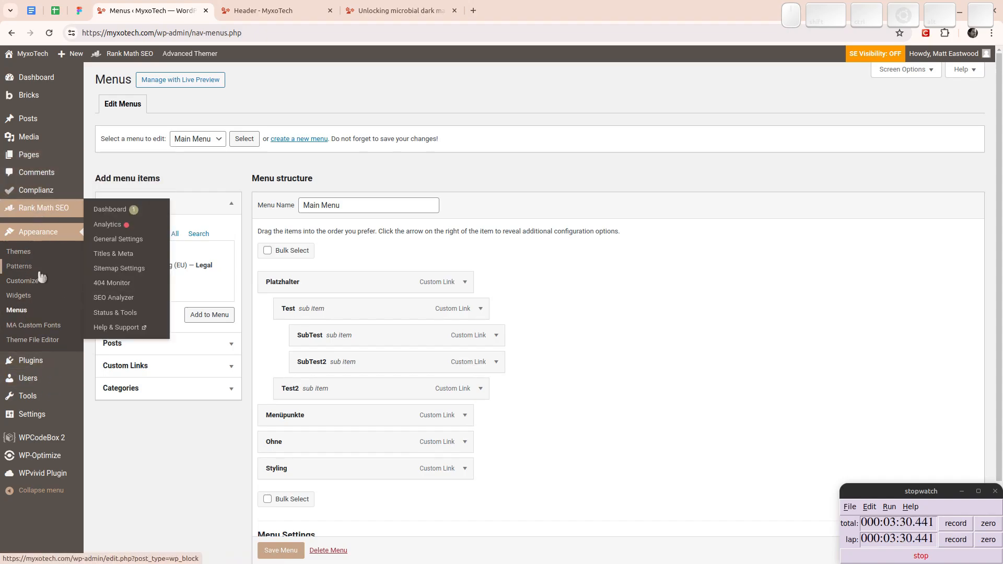
pyautogui.moveTo(44, 380)
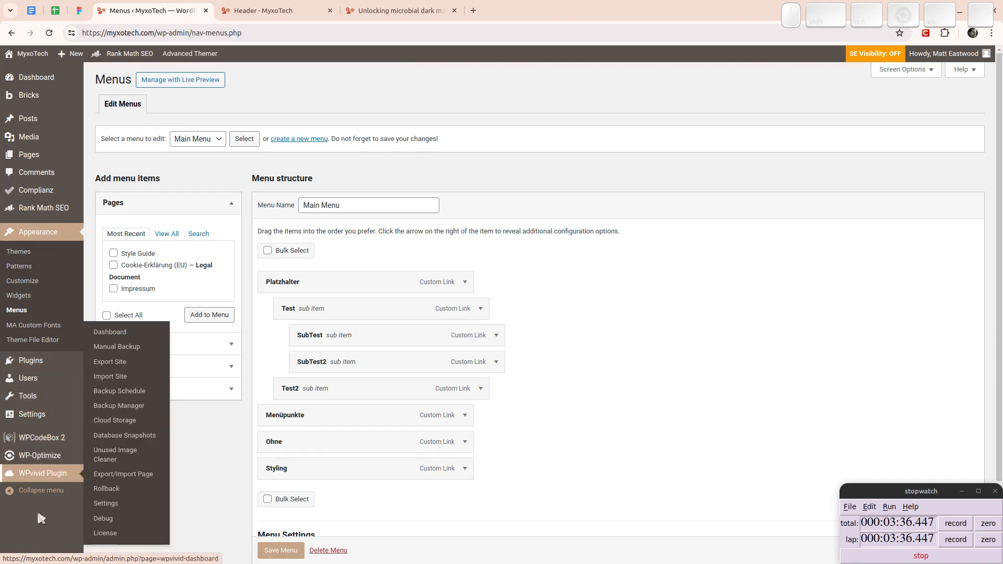
pyautogui.click(40, 491)
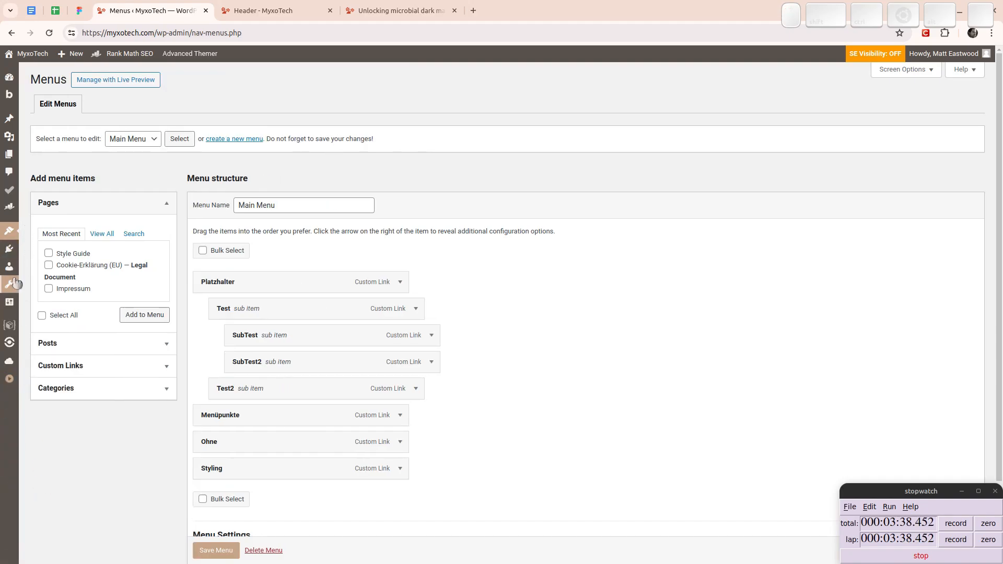
pyautogui.moveTo(11, 269)
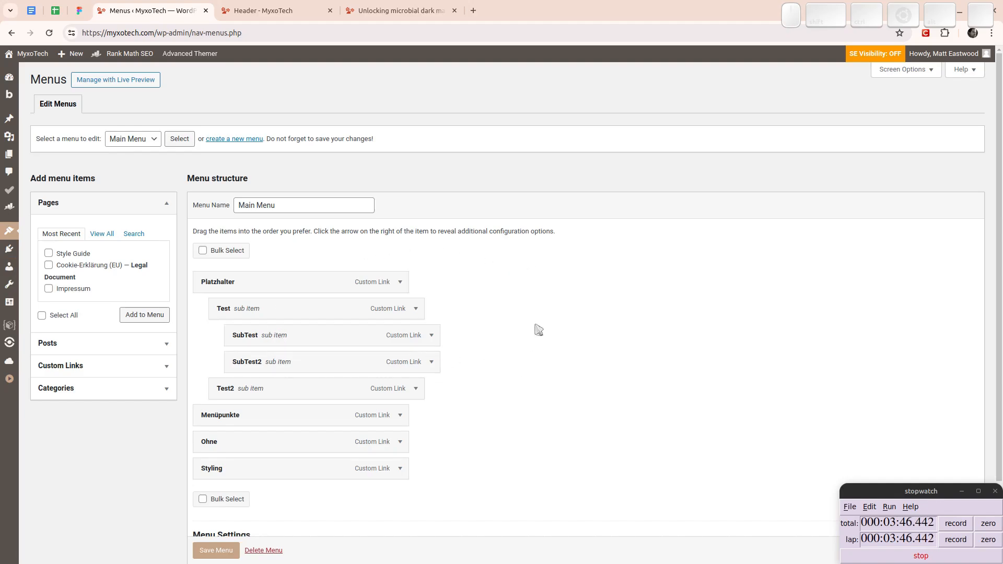
# - Remove the Test sub item from the Main Menu
pyautogui.click(416, 311)
pyautogui.click(228, 446)
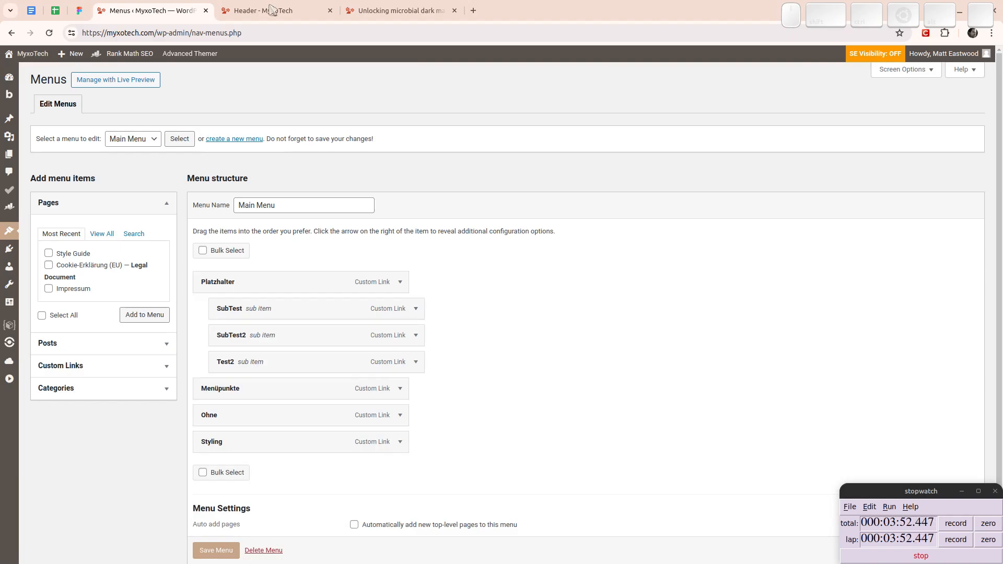
# - Check the Header template, examine the navigation links in the Figma design's header, and return to the WordPress menu editor
pyautogui.click(424, 10)
pyautogui.click(261, 11)
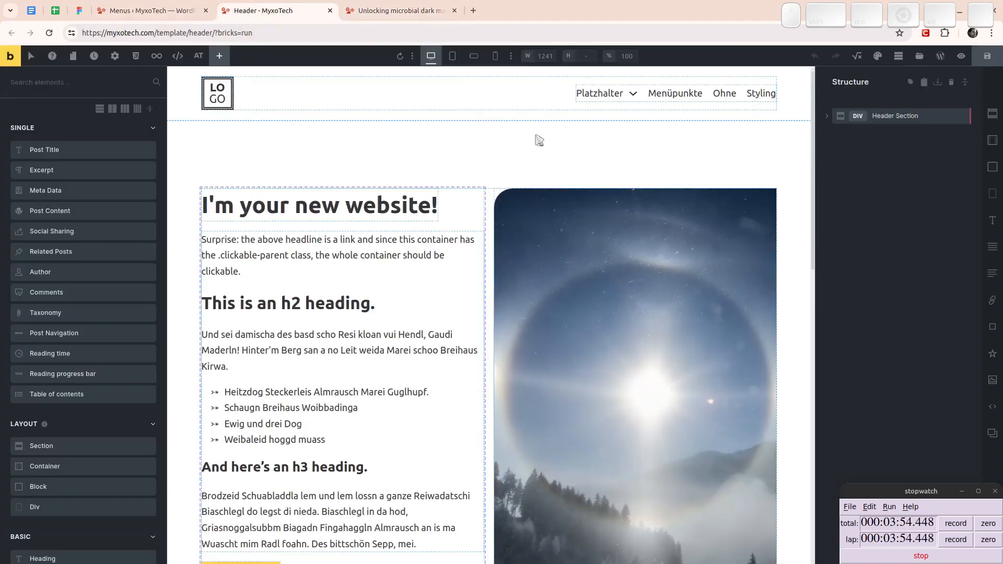
pyautogui.click(80, 10)
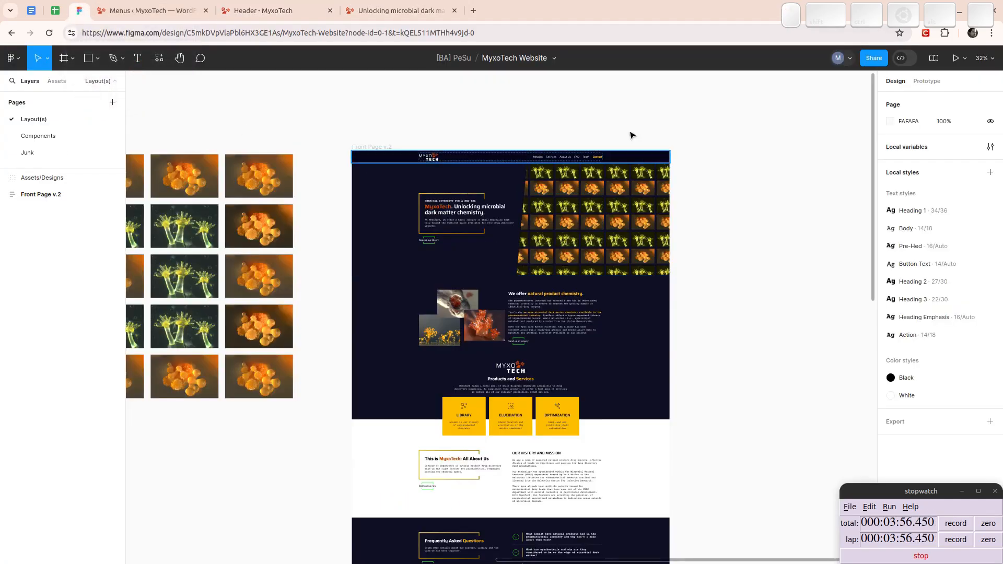
pyautogui.keyDown('ctrl'); pyautogui.scroll(3, 618, 142); pyautogui.keyUp('ctrl')
pyautogui.keyDown('ctrl'); pyautogui.scroll(10, 618, 143); pyautogui.keyUp('ctrl')
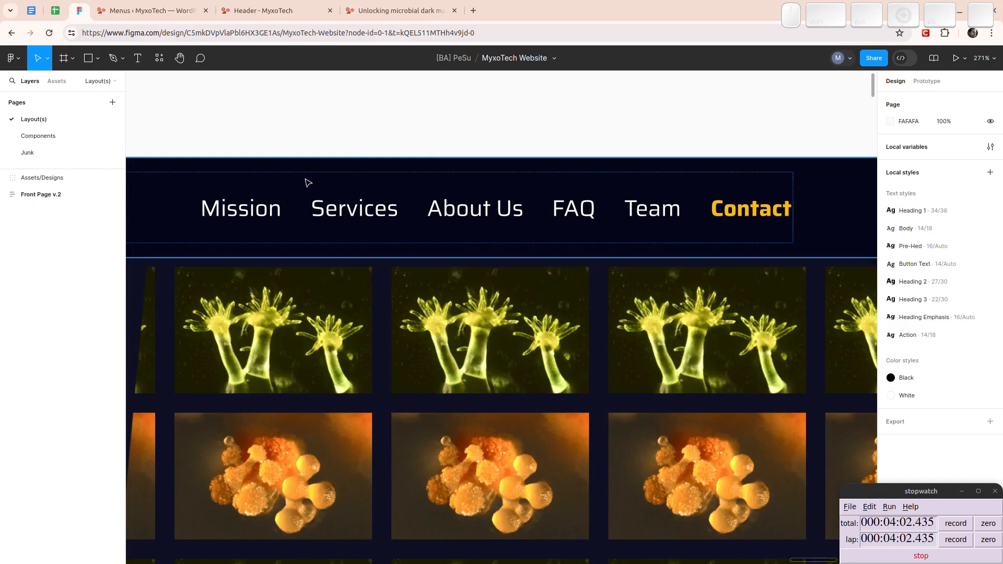
pyautogui.click(158, 15)
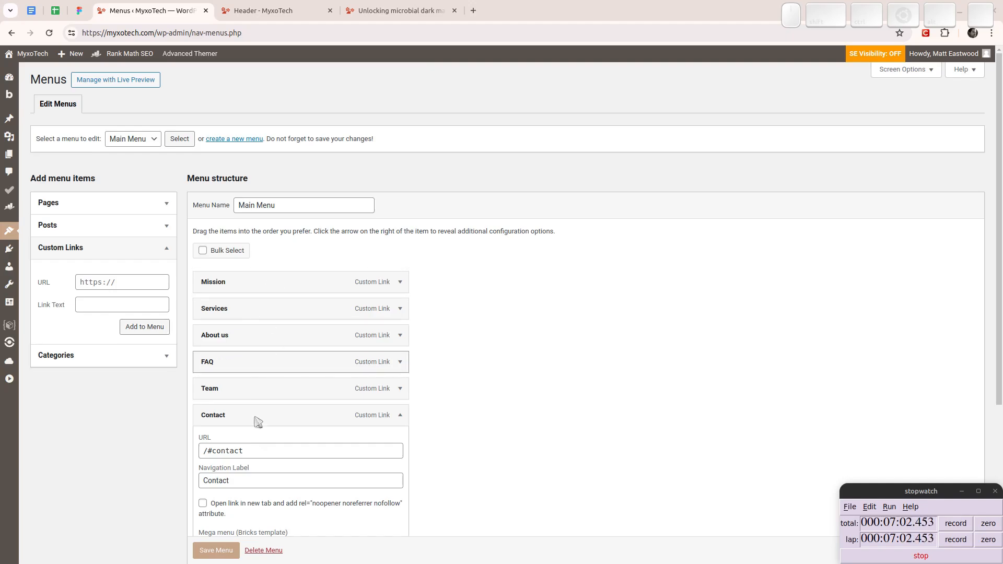
# - Expand the Mission menu item and review the anchor URLs of the Mission and Contact custom links
pyautogui.click(405, 285)
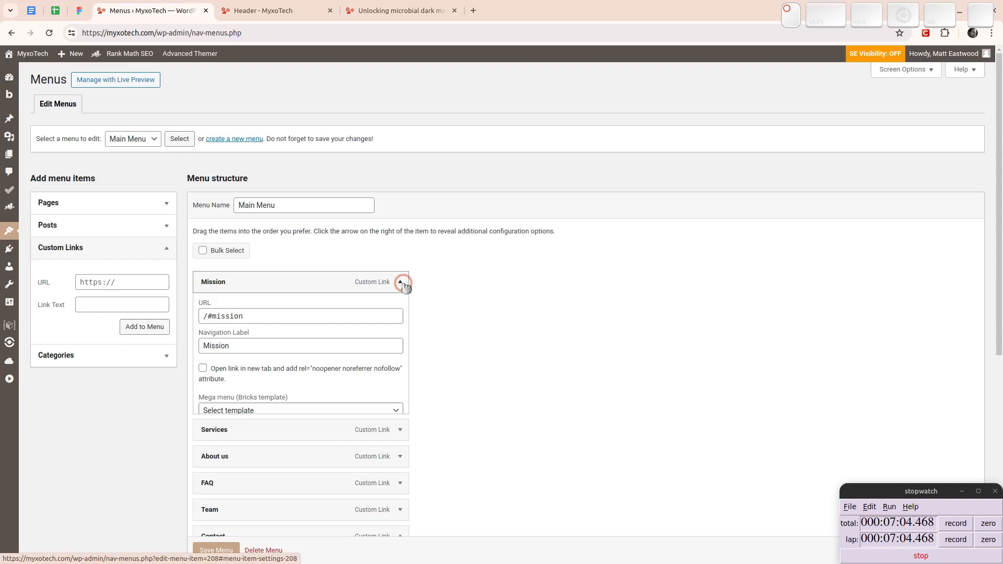
pyautogui.tripleClick(249, 317)
pyautogui.click(553, 336)
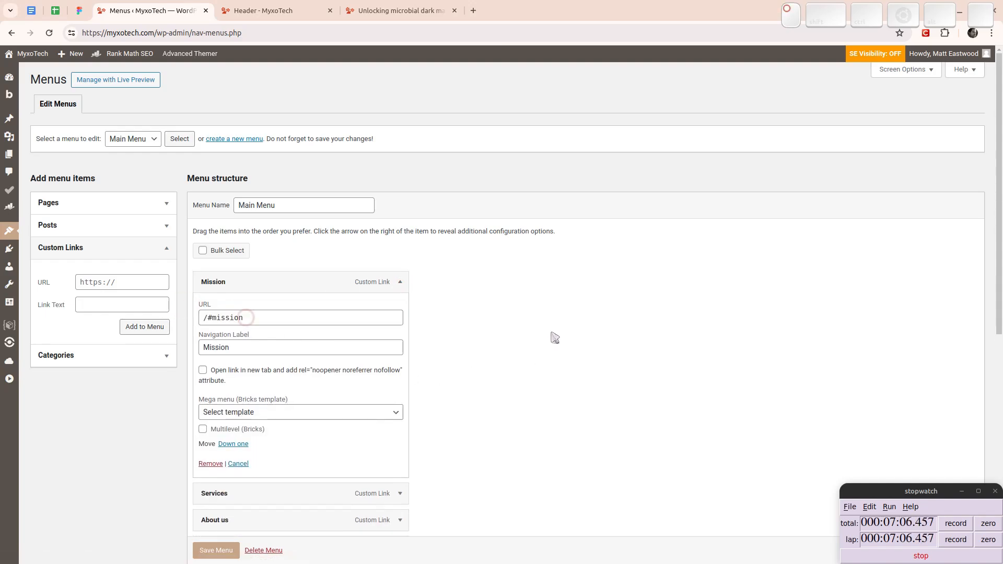
pyautogui.scroll(-4, 465, 325)
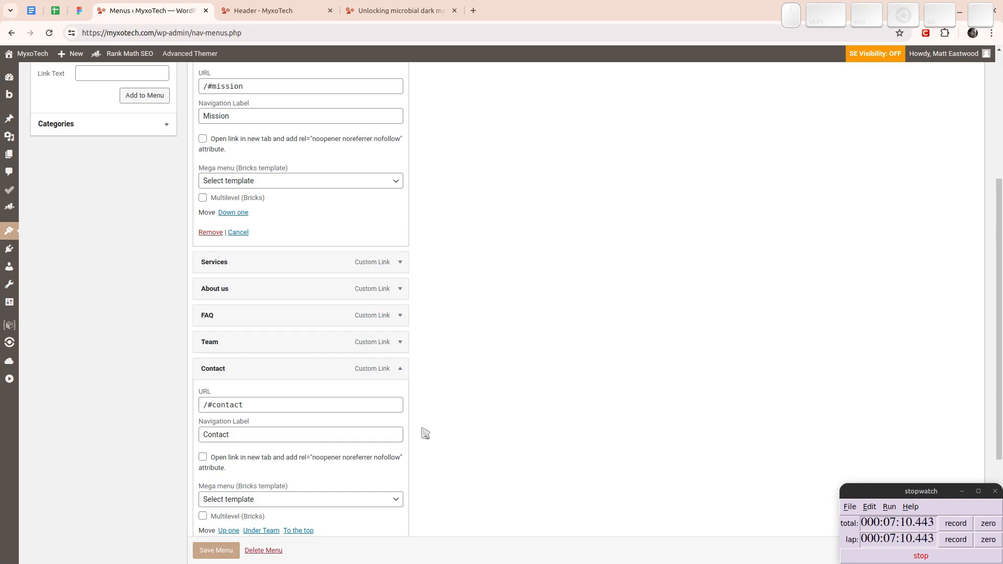
pyautogui.scroll(-3, 424, 429)
pyautogui.scroll(4, 422, 426)
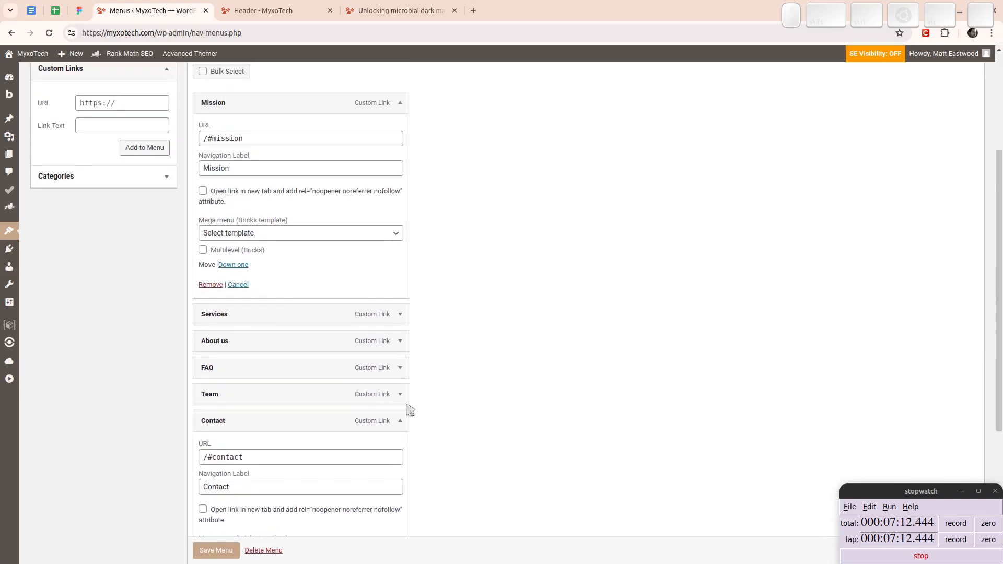
pyautogui.click(201, 138)
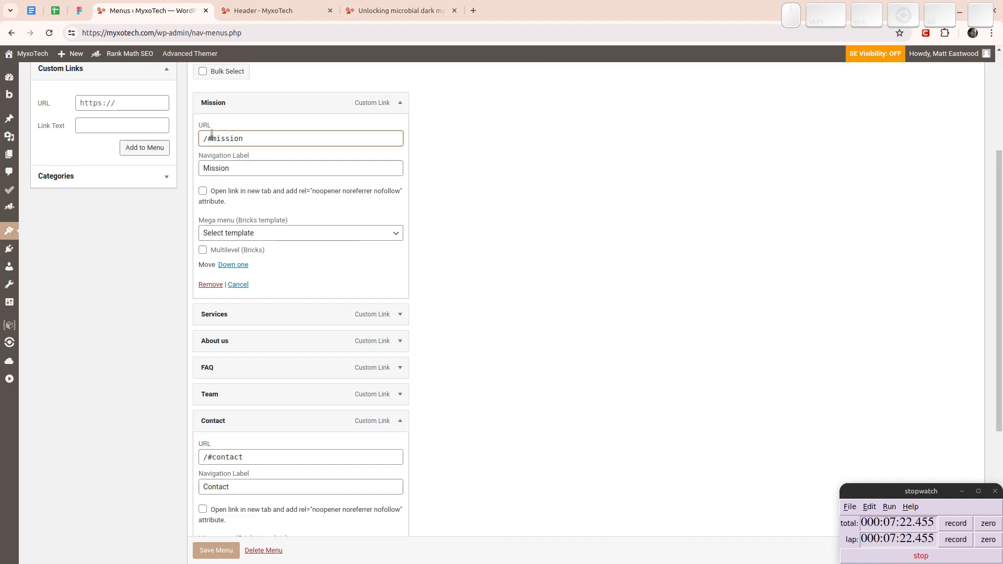
pyautogui.moveTo(207, 138); pyautogui.dragTo(261, 144)
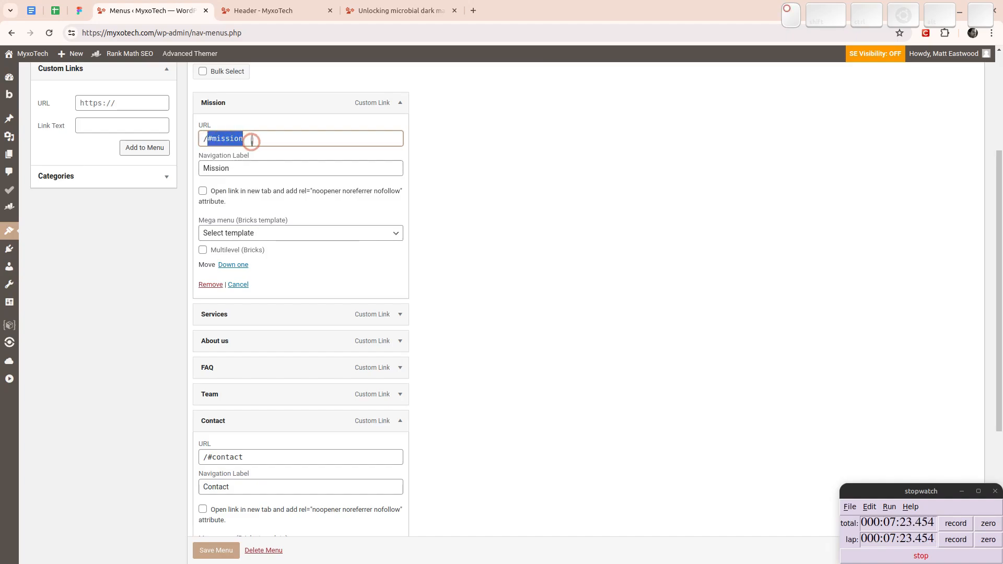
pyautogui.click(503, 298)
pyautogui.scroll(-4, 455, 312)
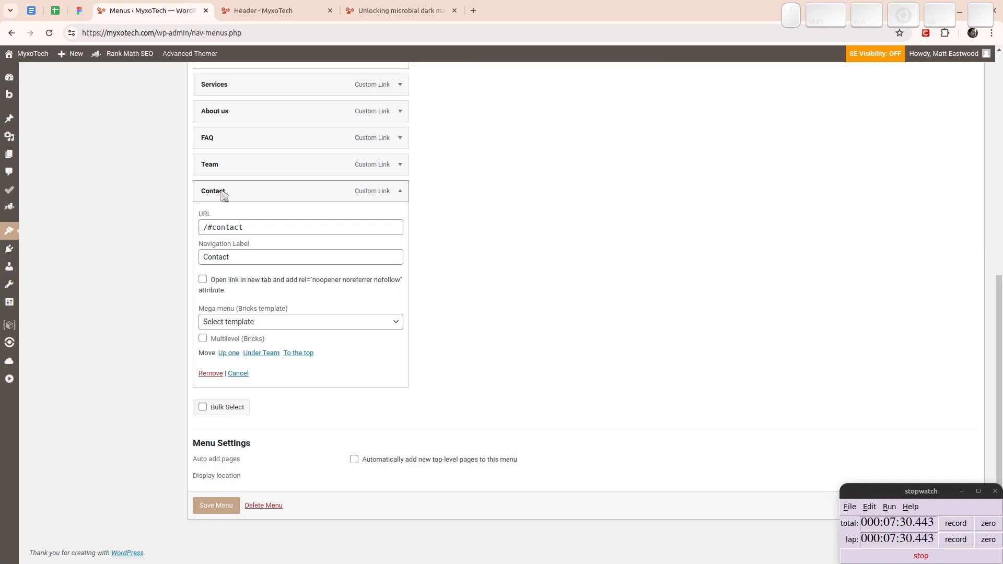
# - Check the Contact link's styling in the Figma header, then enable the CSS Classes property for items in the WordPress menu editor
pyautogui.click(79, 11)
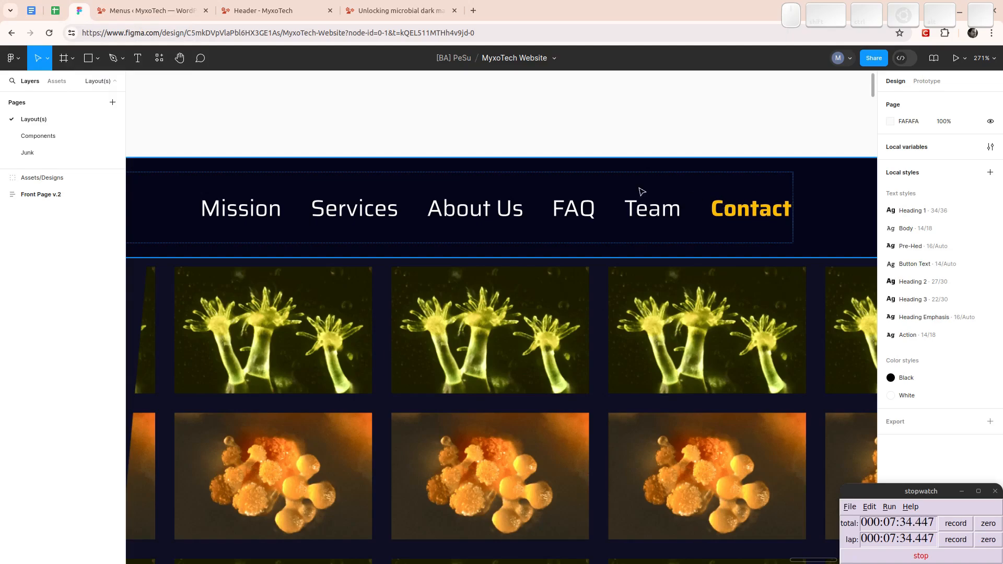
pyautogui.click(155, 9)
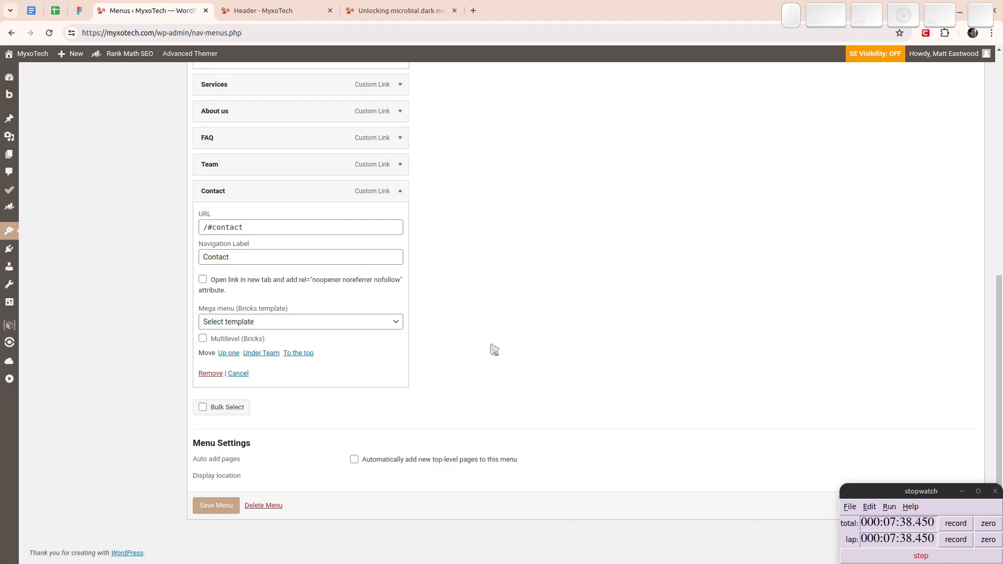
pyautogui.scroll(8, 492, 349)
pyautogui.click(906, 70)
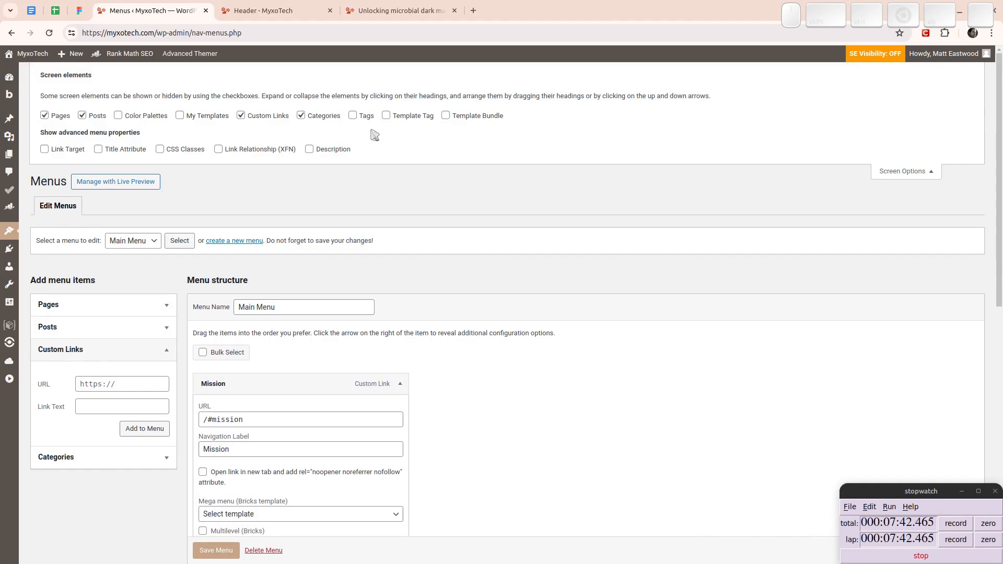
pyautogui.click(160, 149)
# - Assign the CSS class menu-highlight to the Contact menu item and save the Main Menu
pyautogui.scroll(-3, 542, 223)
pyautogui.scroll(-6, 542, 223)
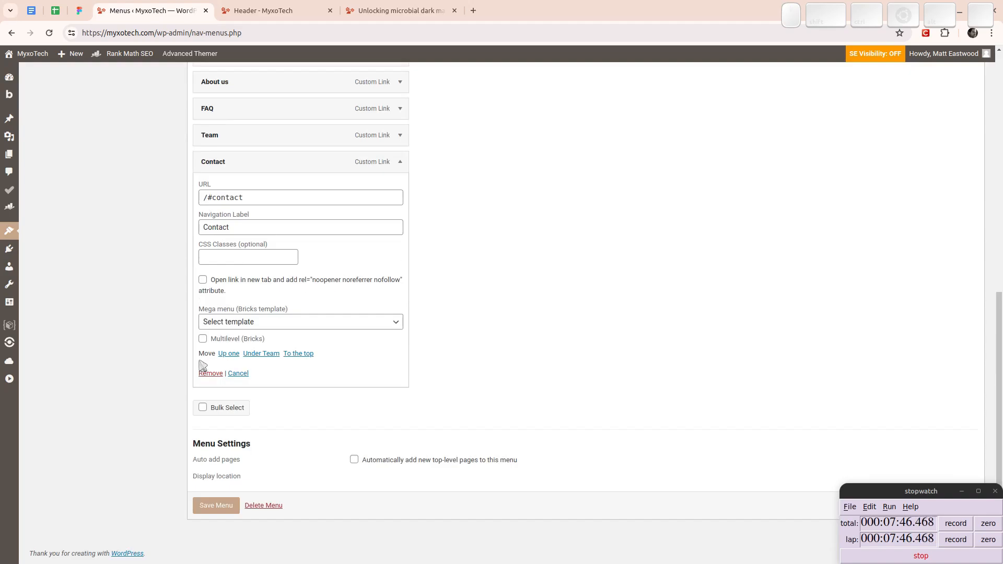
pyautogui.click(251, 255)
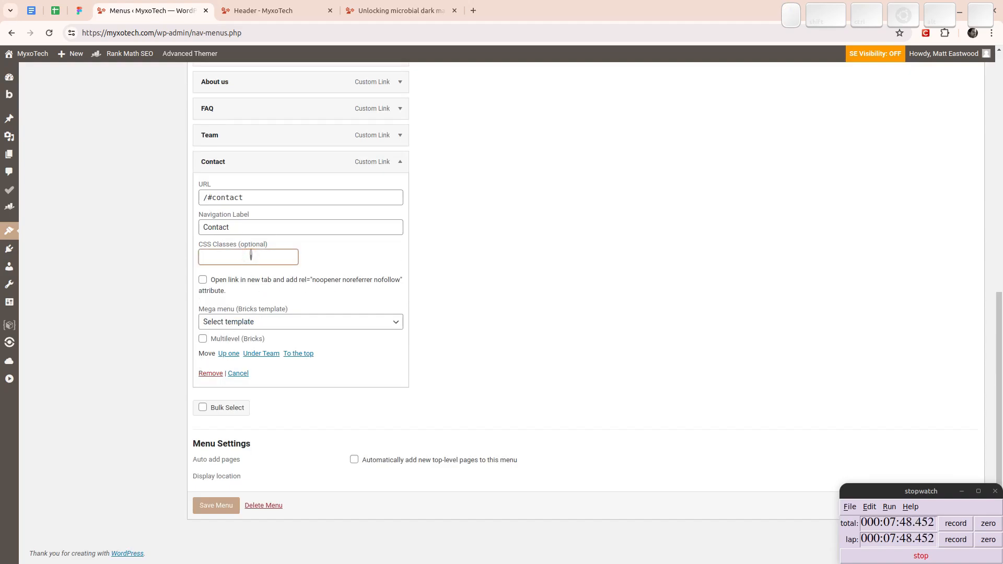
pyautogui.write('menu-conta')
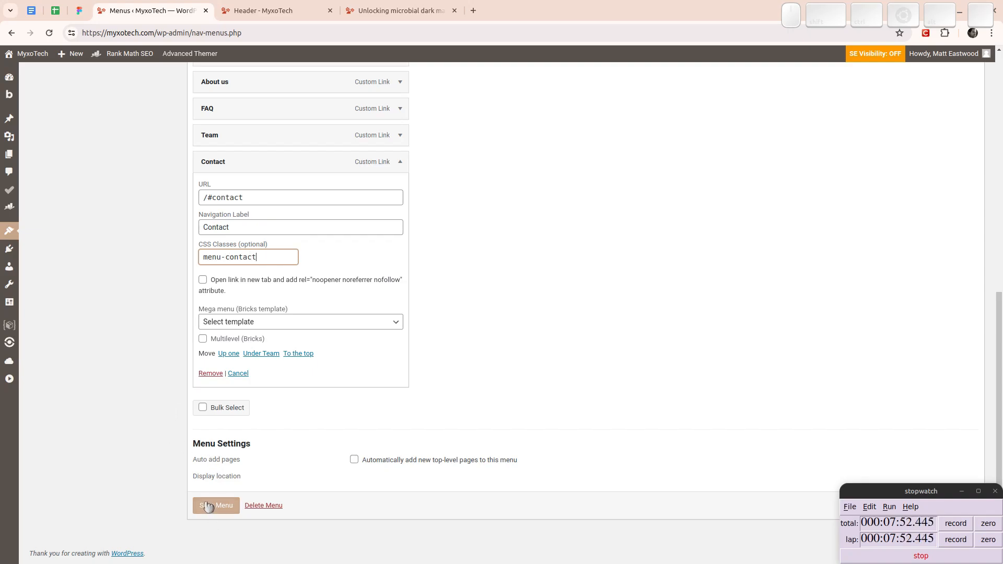
pyautogui.write('ct')
pyautogui.hotkey('ctrl', 'shift', 'Left')
pyautogui.write('highlight')
pyautogui.click(218, 506)
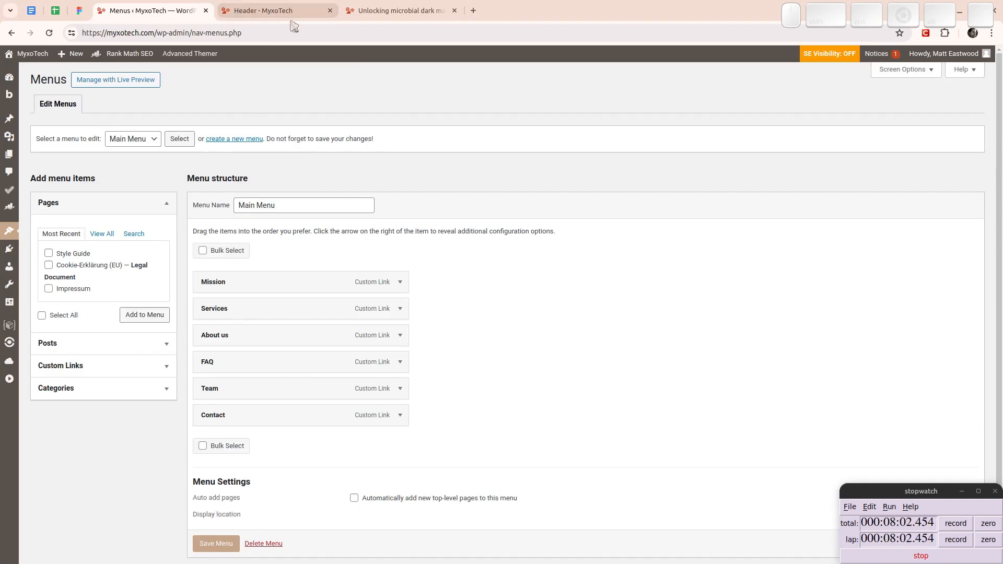
# - Open the Color Manager in the Header template's Bricks editor and place that browser tab ahead of the Menus tab
pyautogui.click(271, 19)
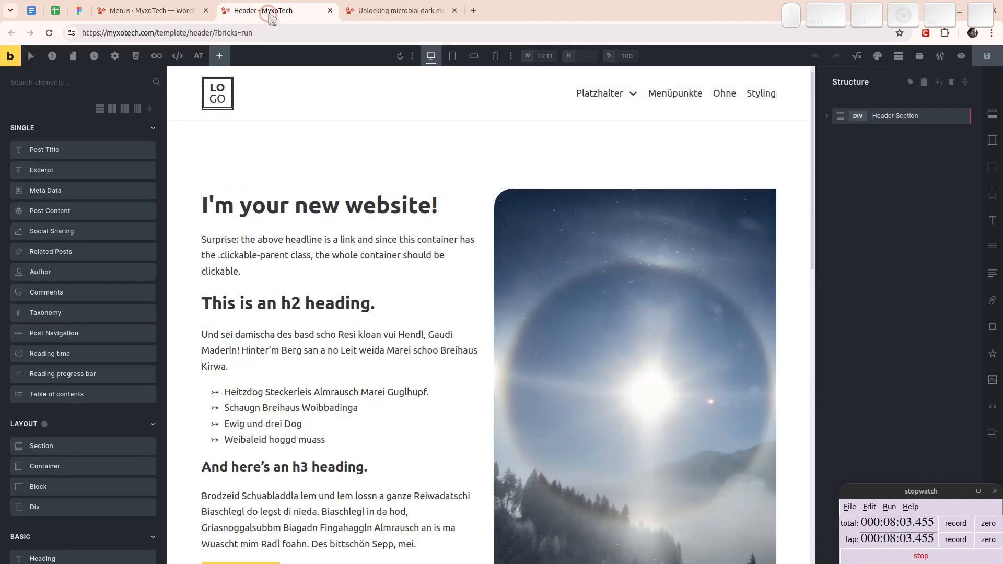
pyautogui.click(396, 17)
pyautogui.click(271, 11)
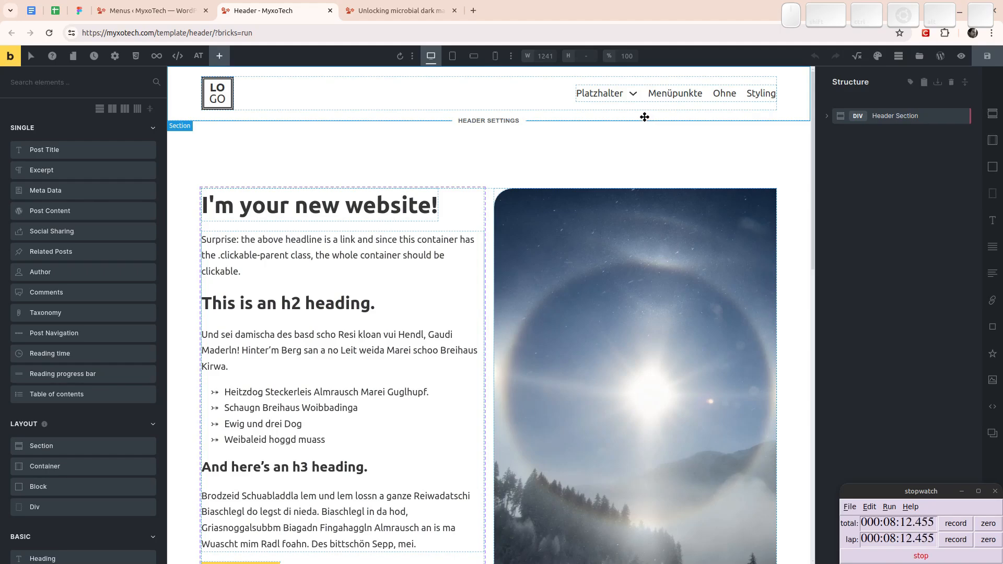
pyautogui.click(880, 58)
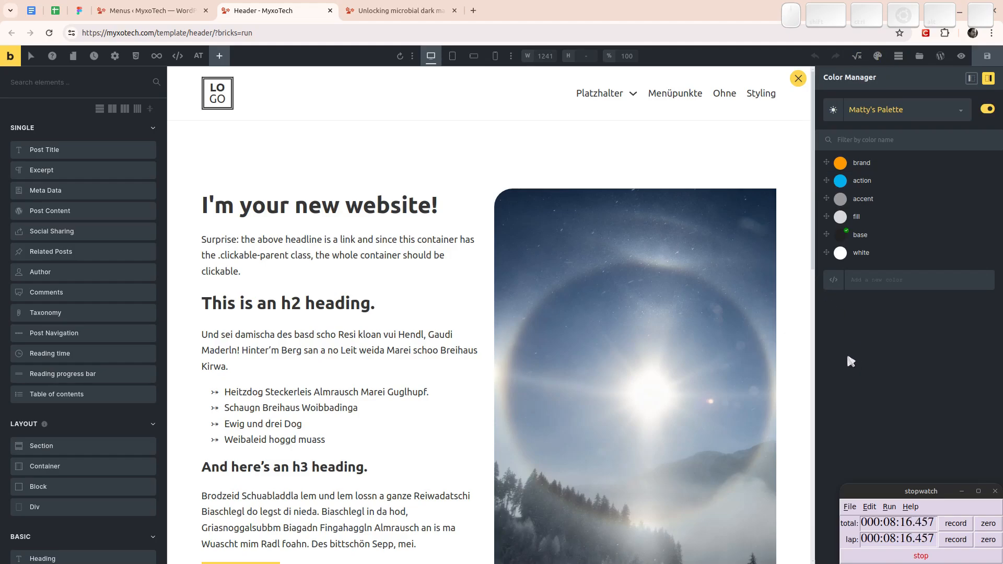
pyautogui.moveTo(904, 111)
pyautogui.moveTo(292, 8); pyautogui.dragTo(173, 9)
pyautogui.moveTo(851, 167)
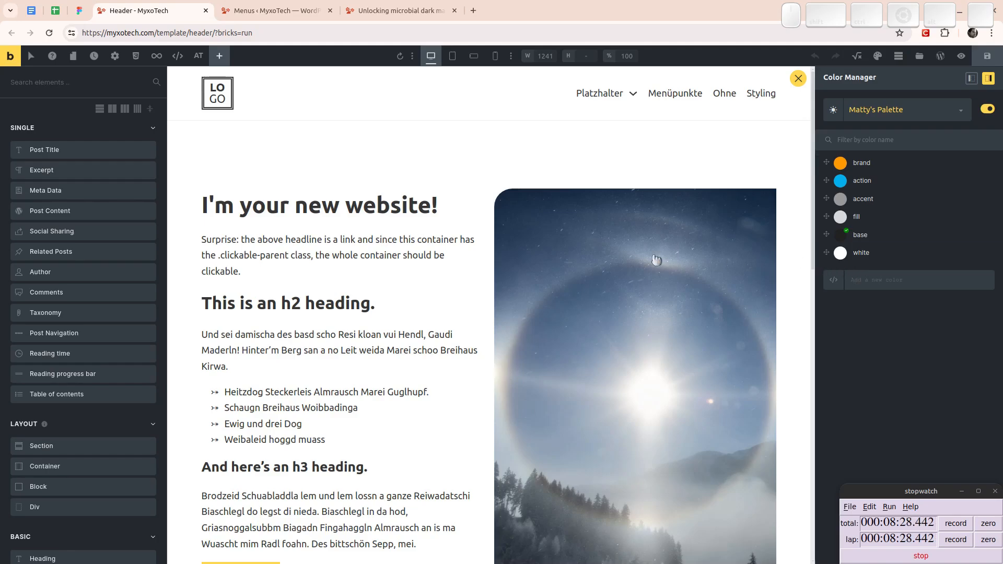
# - Switch to the Figma design, open its local variables and inspect the Base and Fill colour values
pyautogui.click(79, 10)
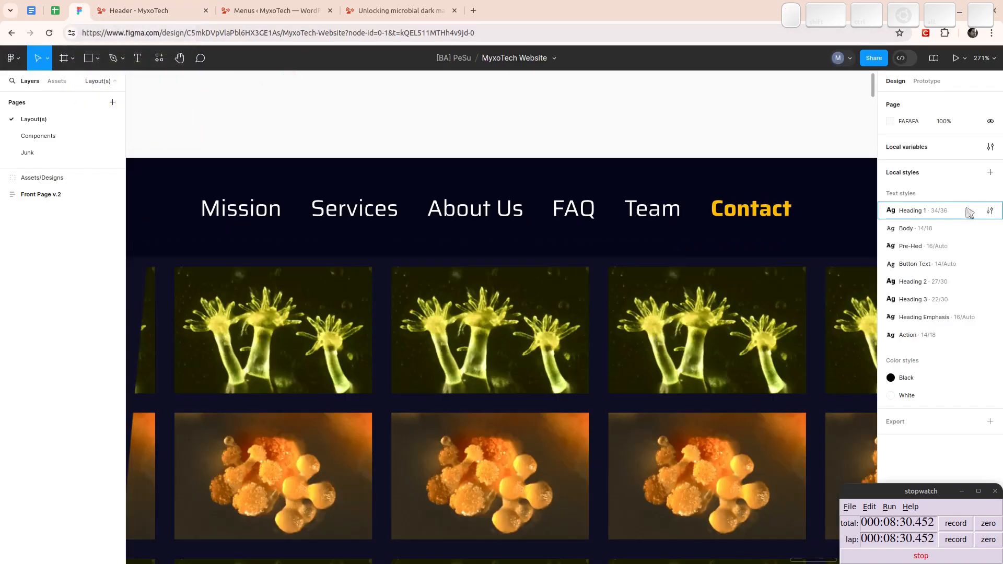
pyautogui.press('Escape')
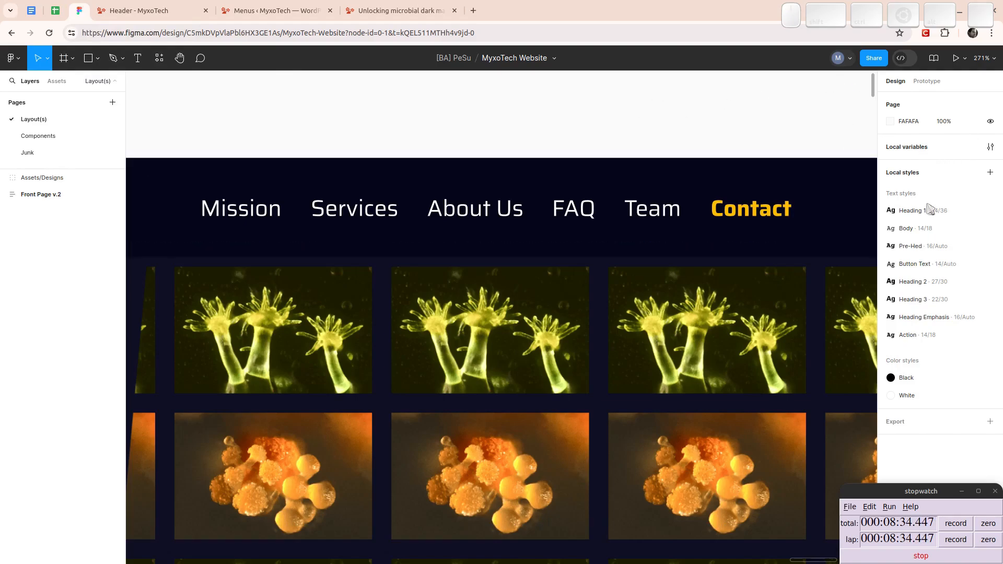
pyautogui.click(992, 147)
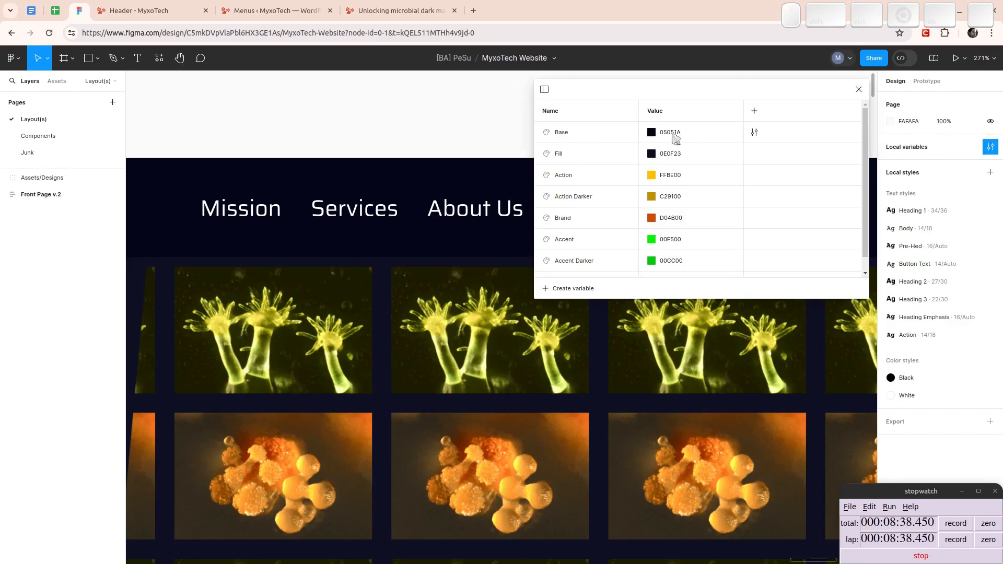
pyautogui.click(672, 134)
pyautogui.click(670, 156)
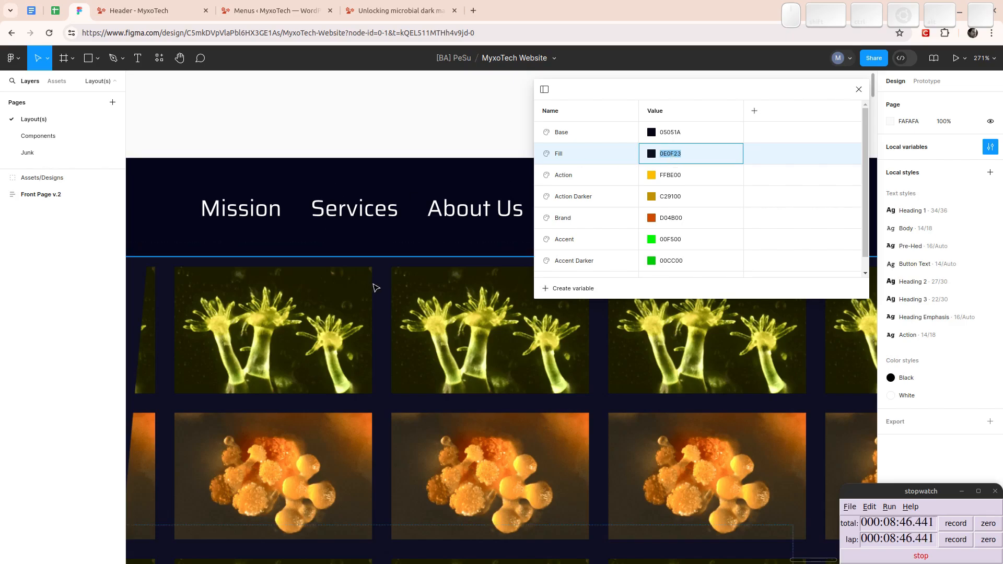
# - Examine how the colour variables are used across the front page sections, from the hero down to the team section
pyautogui.scroll(-3, 378, 325)
pyautogui.moveTo(361, 386); pyautogui.dragTo(498, 182)
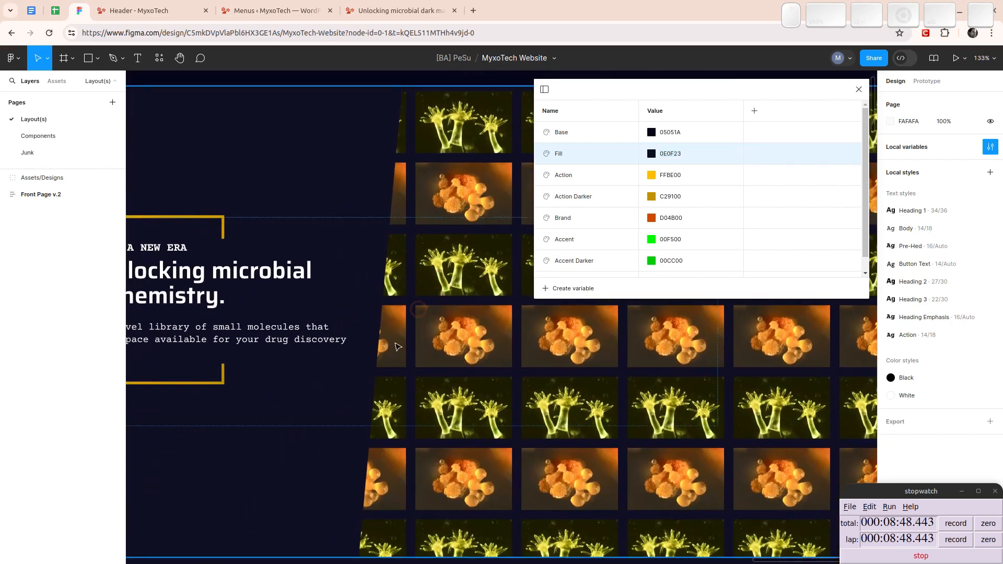
pyautogui.scroll(-6, 400, 341)
pyautogui.scroll(-4, 402, 334)
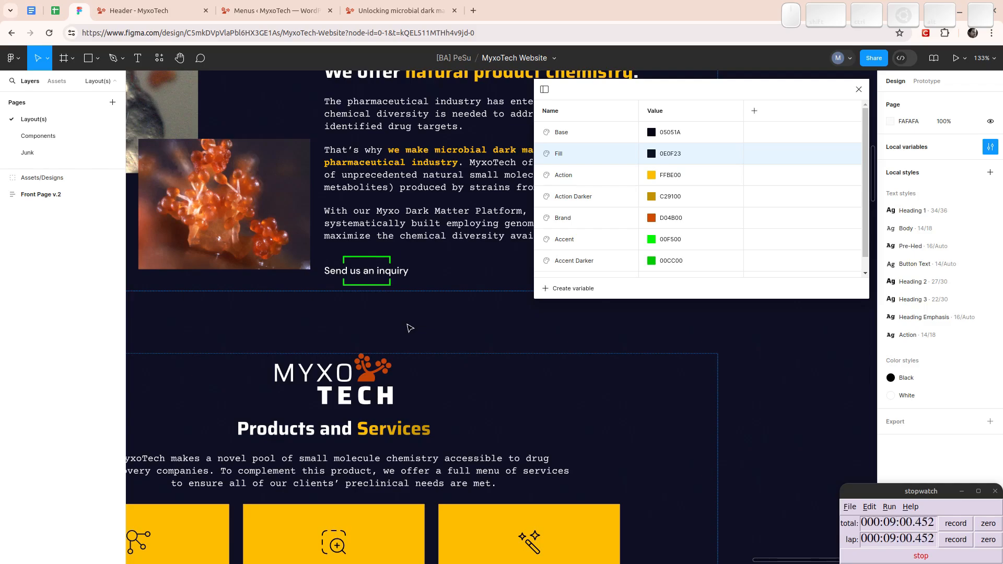
pyautogui.scroll(-8, 392, 329)
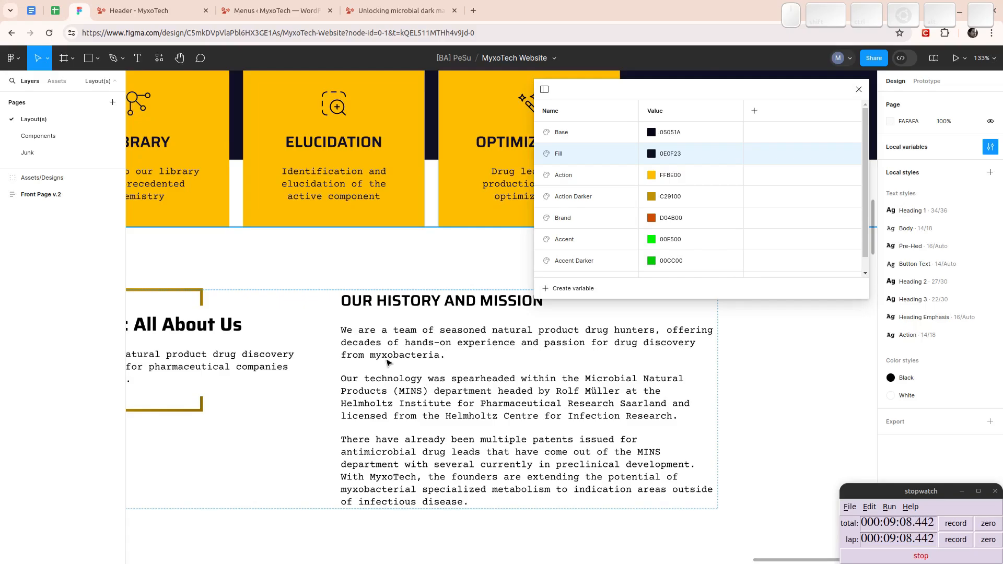
pyautogui.scroll(-12, 387, 364)
pyautogui.scroll(12, 390, 360)
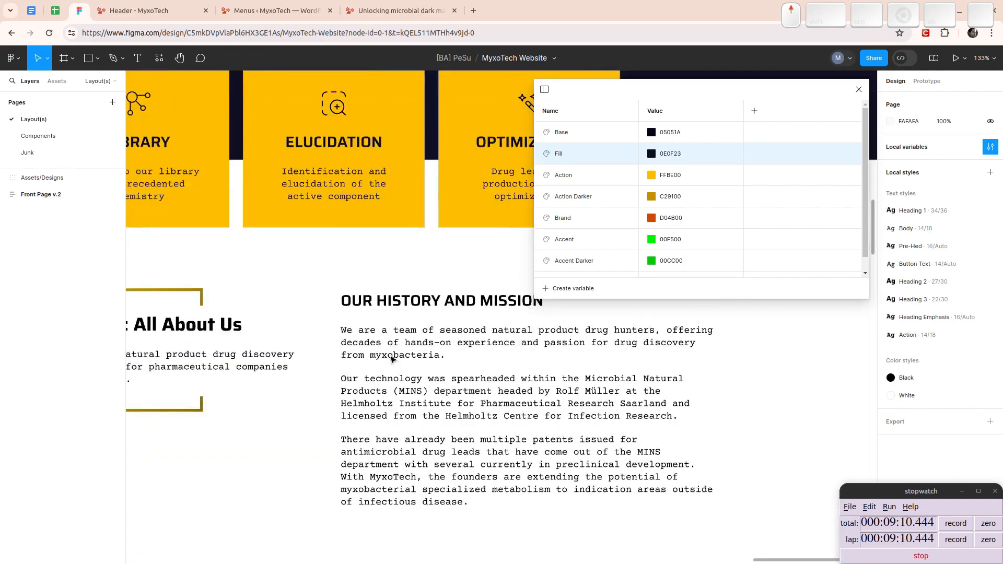
pyautogui.scroll(-2, 391, 359)
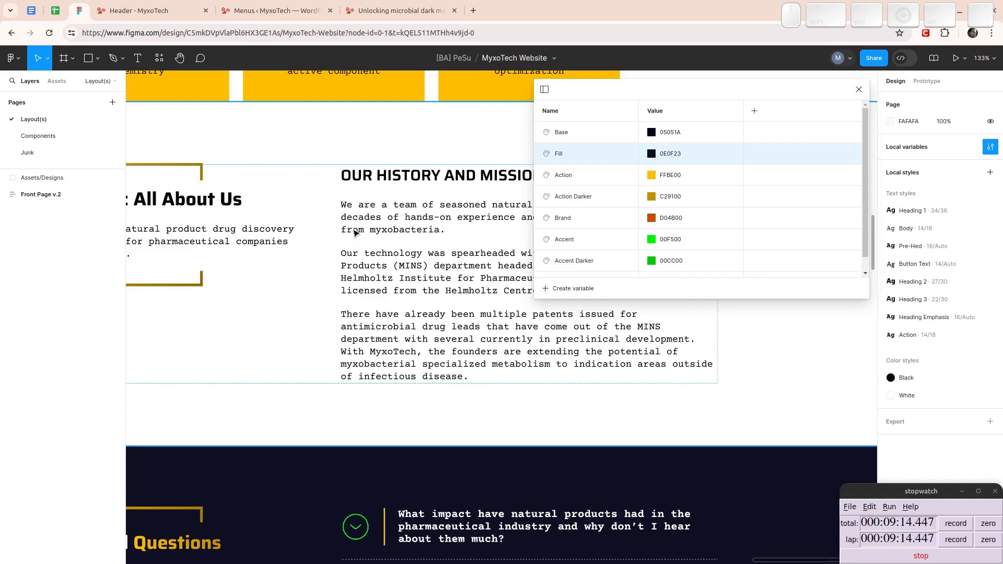
pyautogui.scroll(-18, 352, 230)
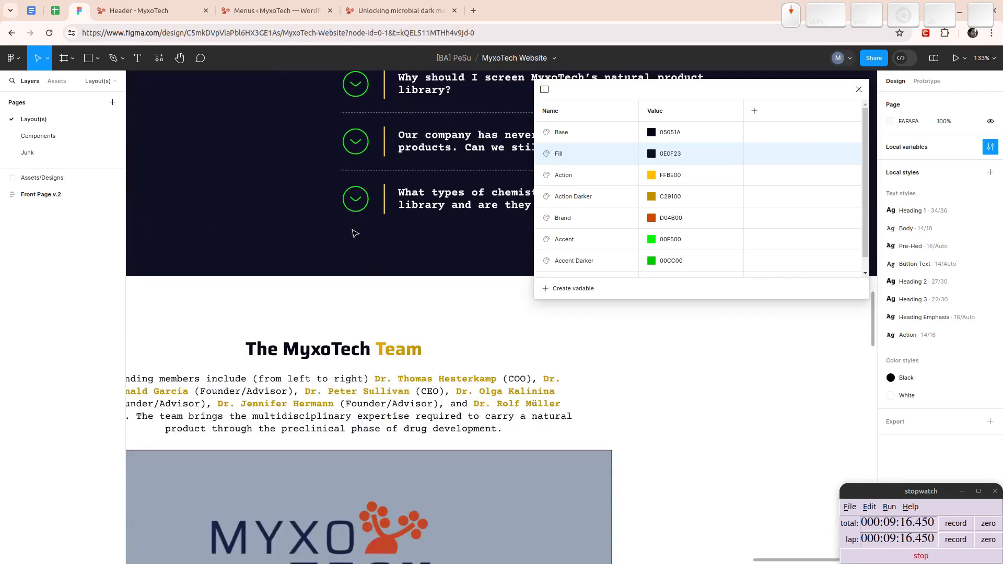
pyautogui.scroll(-1, 351, 232)
pyautogui.scroll(20, 350, 231)
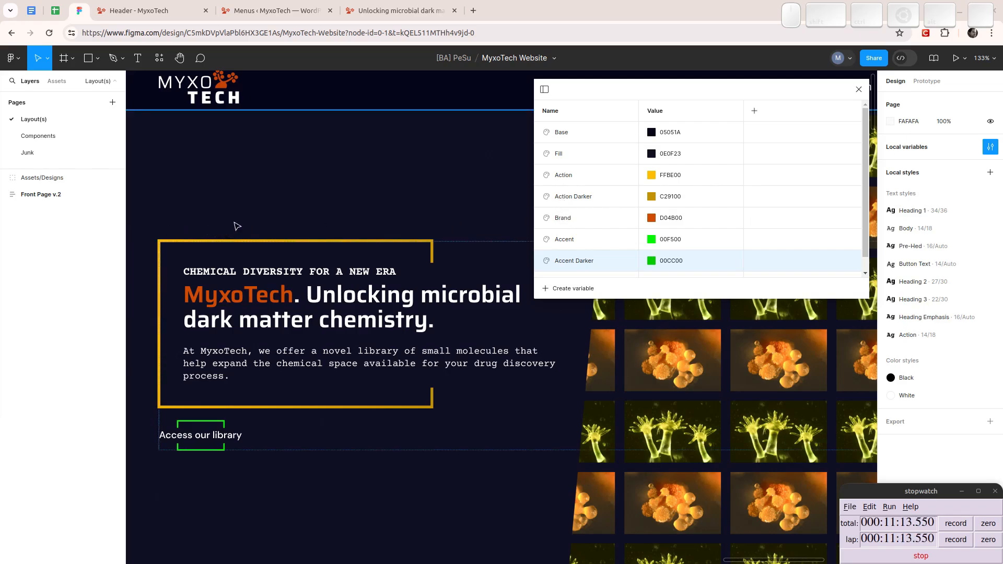
# - Review the front page from the hero to the footer again, comparing the yellow Action and green Accent colours
pyautogui.moveTo(219, 204); pyautogui.dragTo(293, 316)
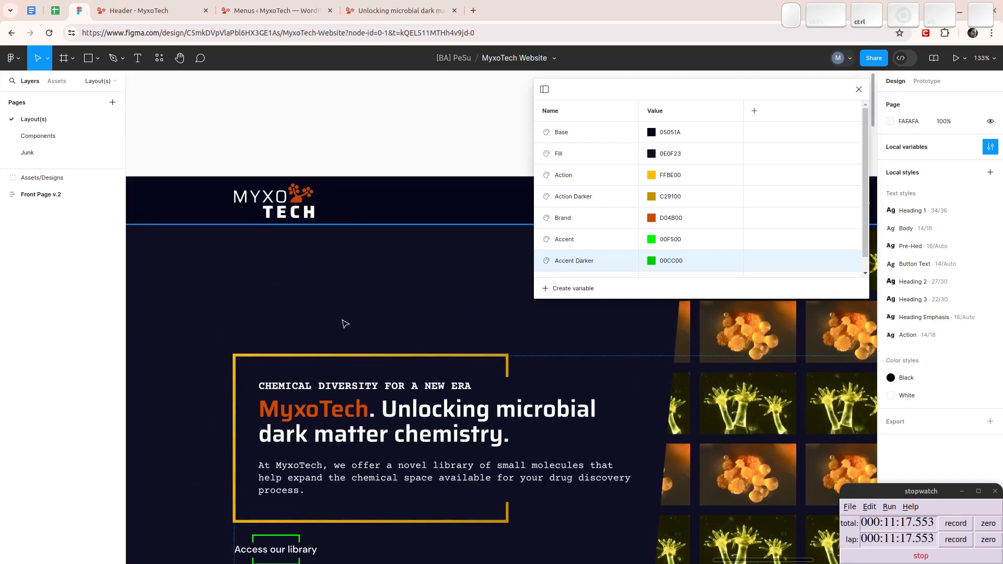
pyautogui.scroll(-3, 343, 325)
pyautogui.moveTo(388, 381); pyautogui.dragTo(353, 314)
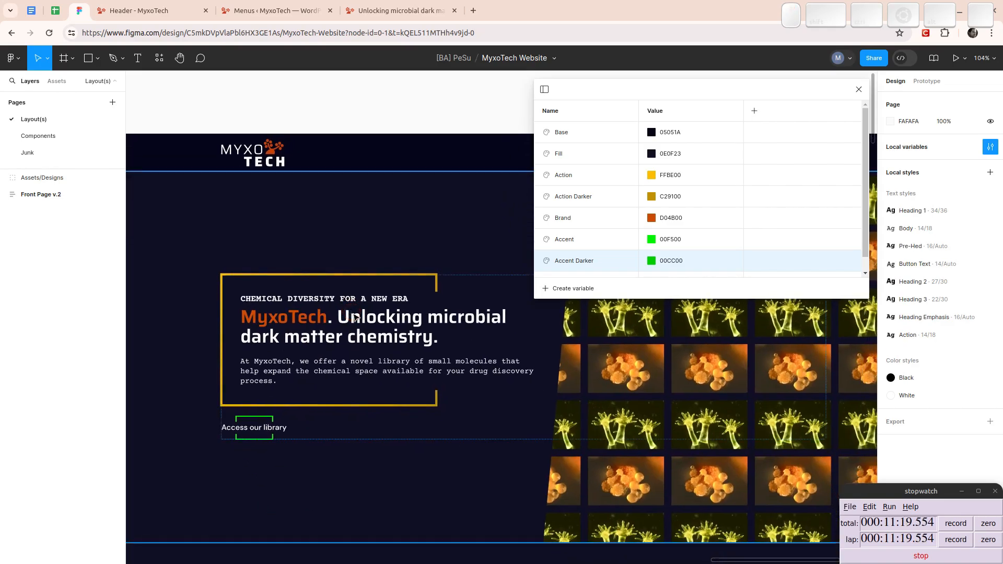
pyautogui.scroll(-10, 347, 313)
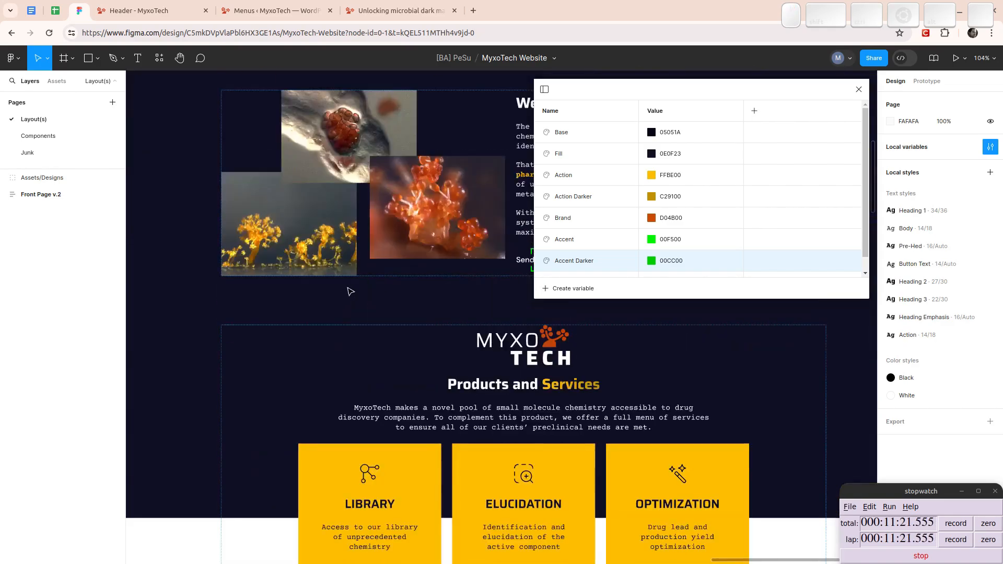
pyautogui.moveTo(459, 340); pyautogui.dragTo(180, 432)
pyautogui.scroll(-20, 180, 431)
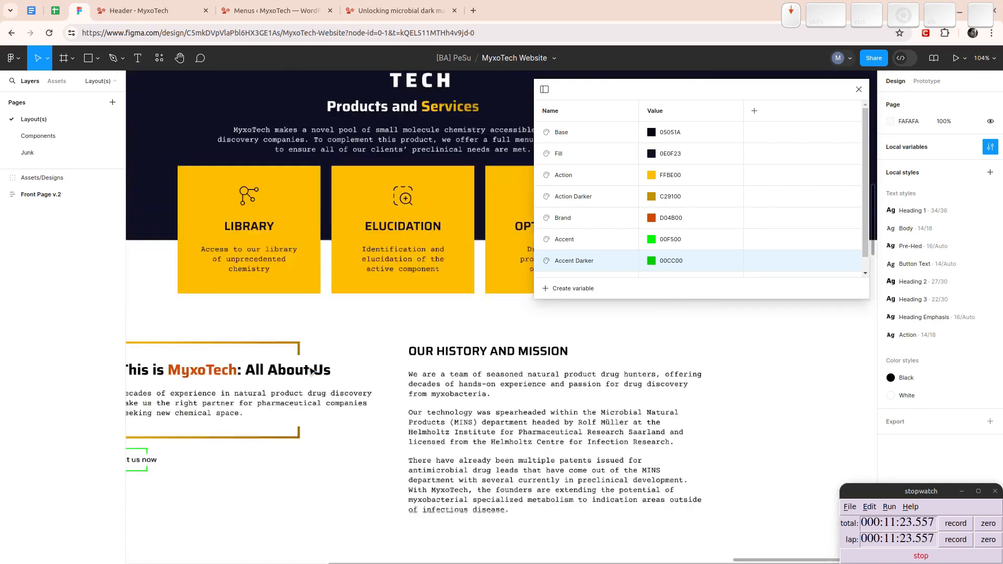
pyautogui.scroll(-20, 311, 351)
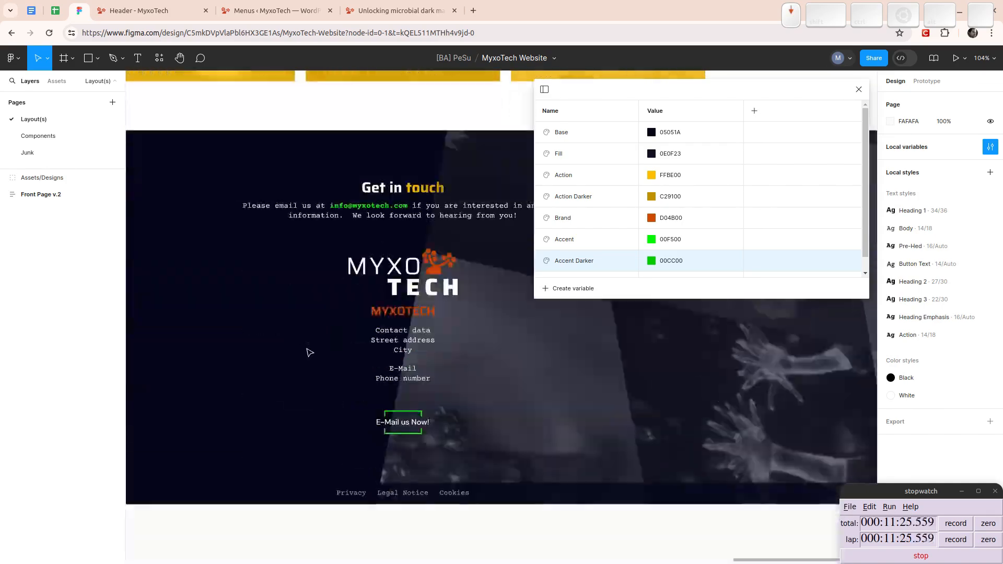
pyautogui.scroll(20, 323, 348)
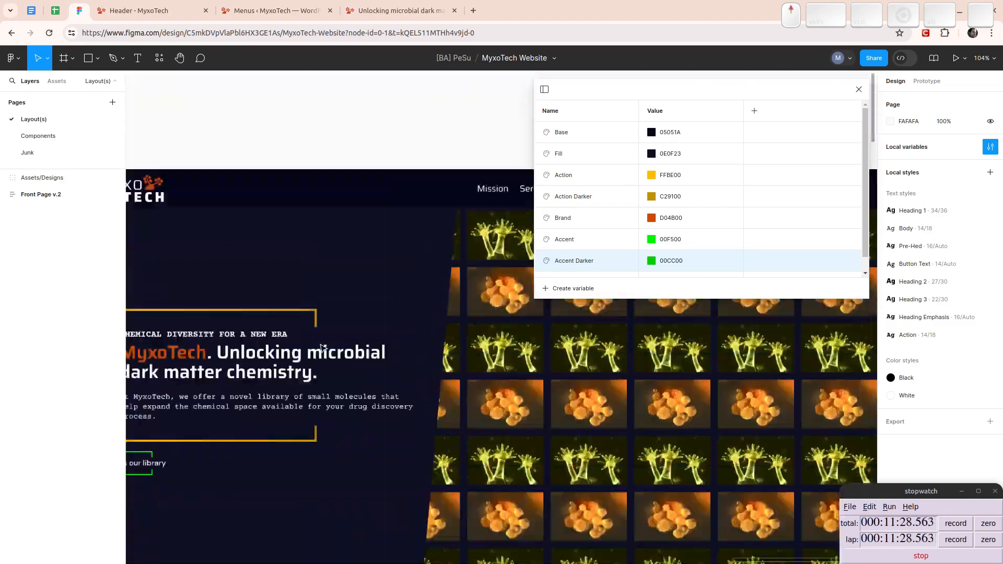
pyautogui.scroll(1, 321, 346)
pyautogui.moveTo(221, 302); pyautogui.dragTo(450, 196)
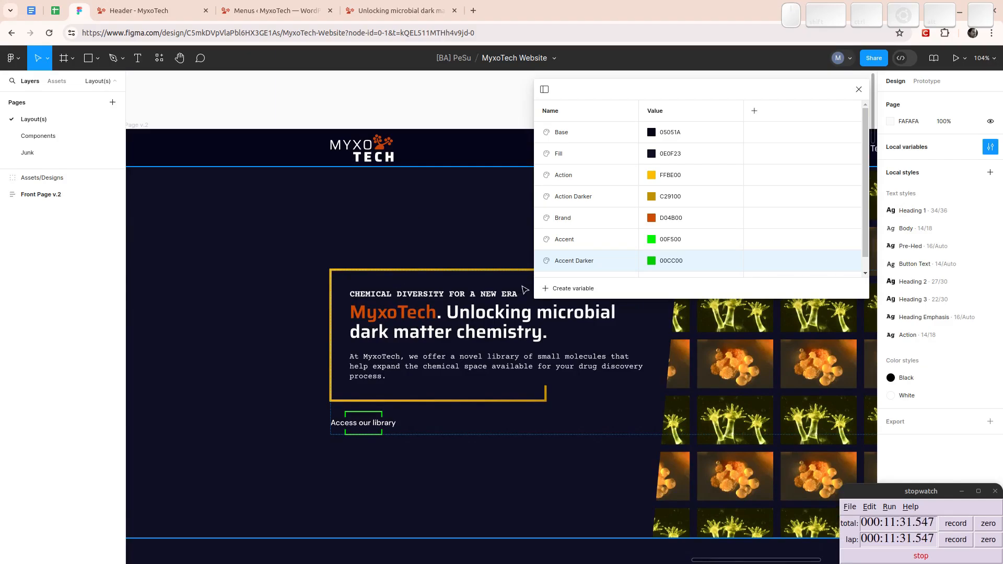
# - Try to rename the yellow Action colour variable as Accent in the variables table
pyautogui.doubleClick(569, 179)
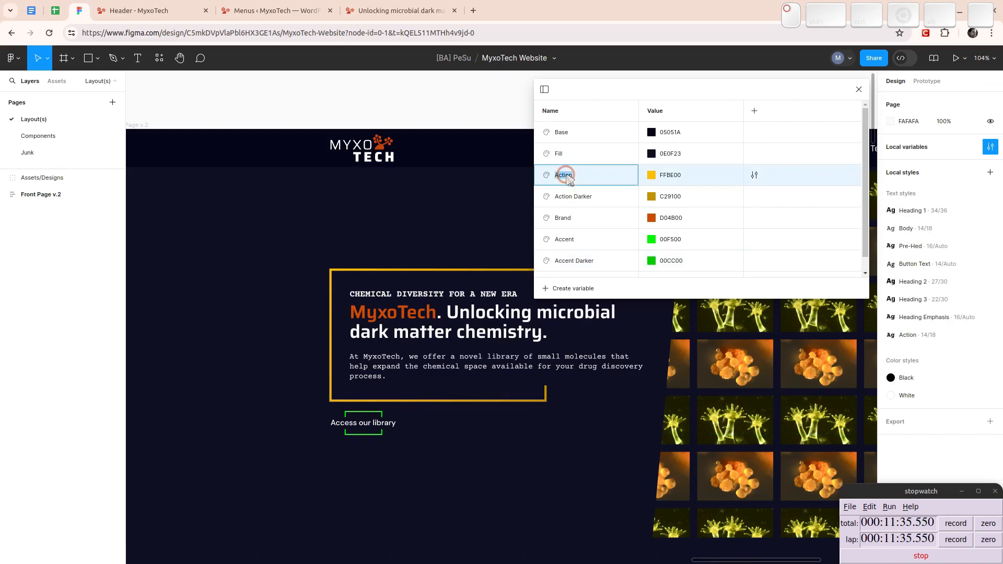
pyautogui.write('Accent')
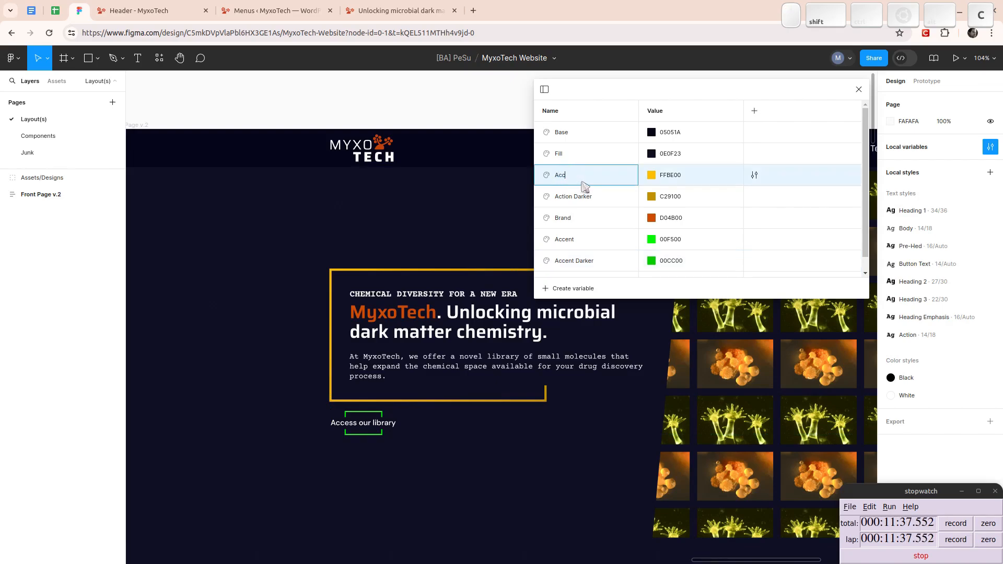
pyautogui.press('Return')
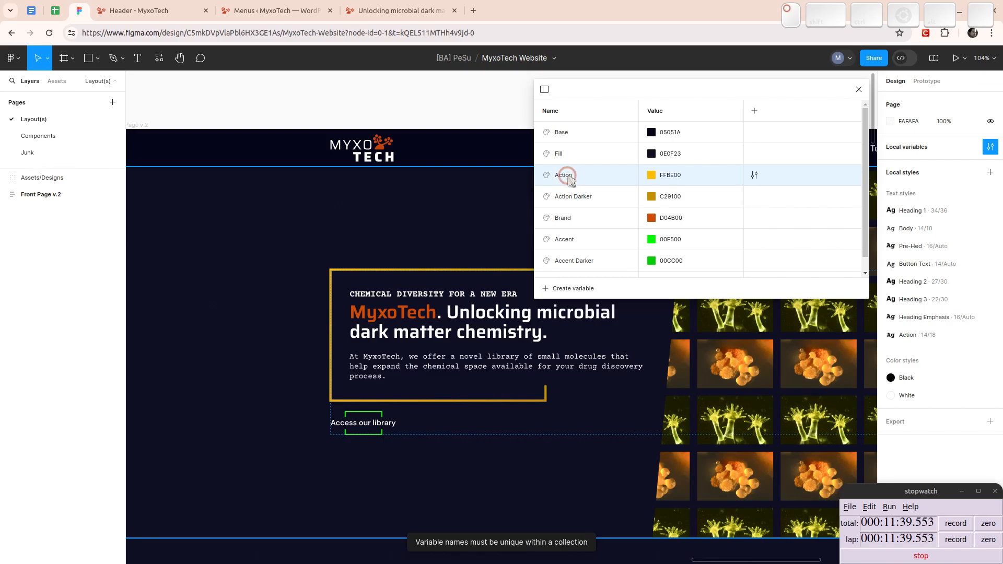
# - Open the yellow Action variable's detailed settings and try to rename it there
pyautogui.doubleClick(570, 179)
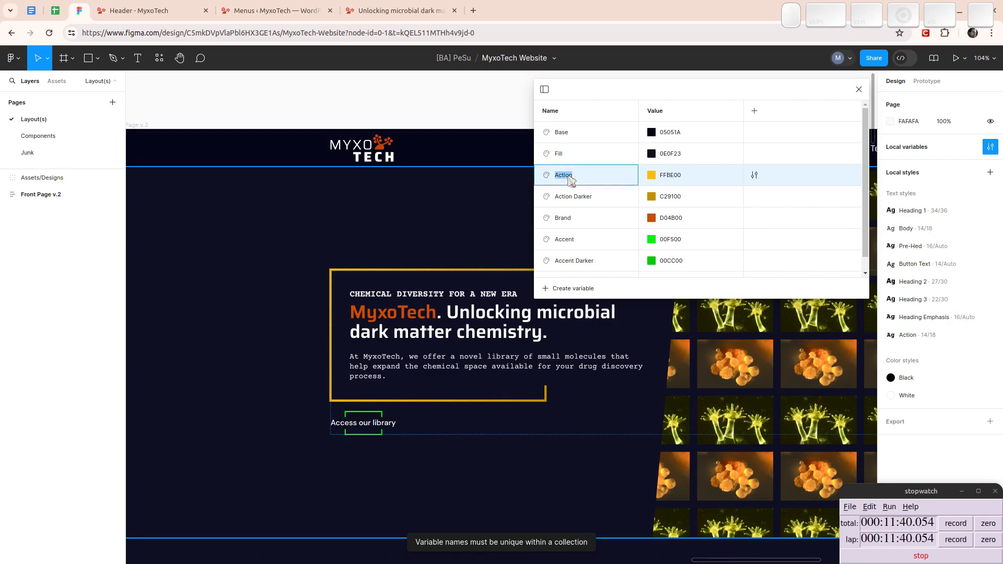
pyautogui.click(754, 175)
pyautogui.click(702, 218)
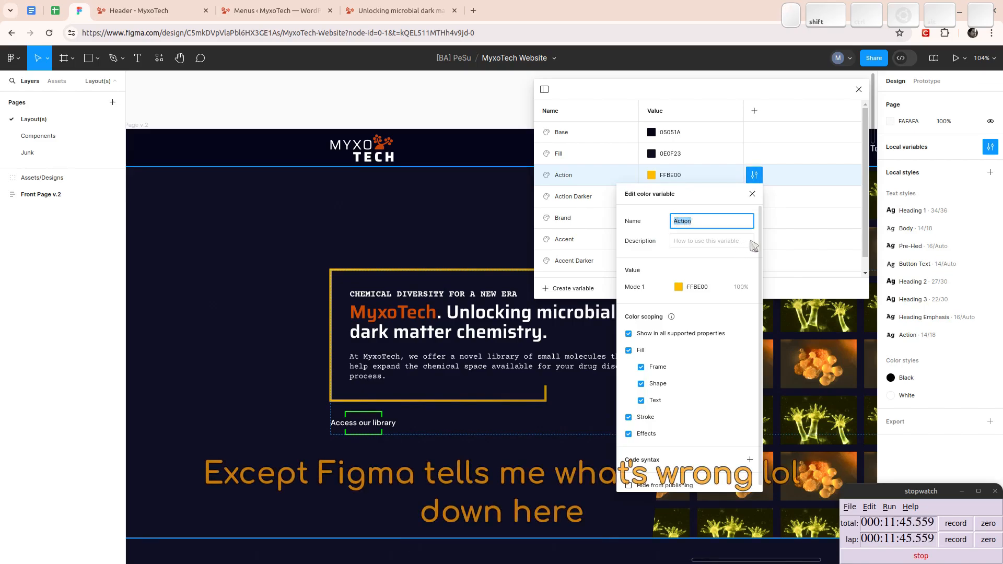
pyautogui.write('Action')
pyautogui.press('Return')
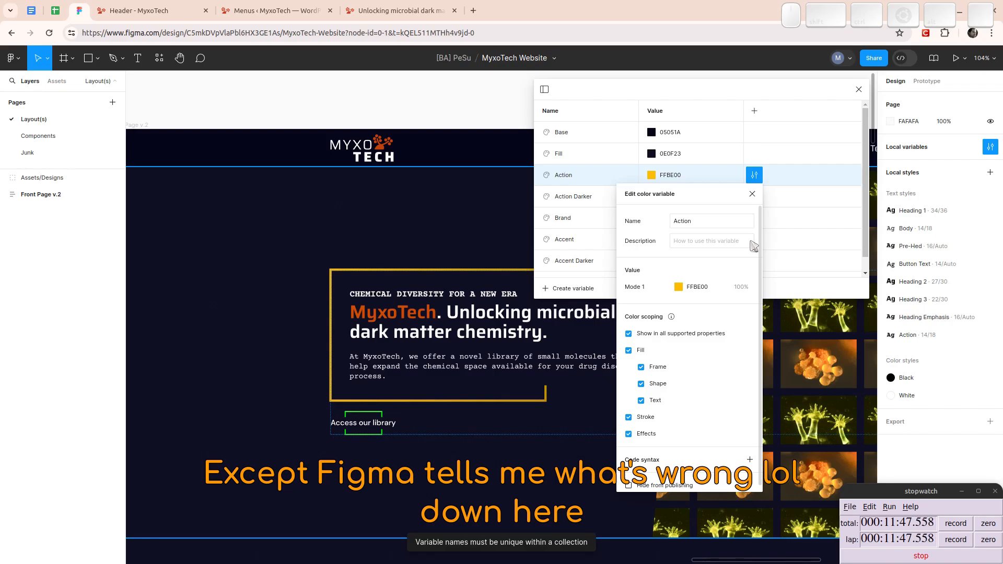
# - Close the yellow Action variable's detailed settings, keeping its current name
pyautogui.scroll(-1, 723, 428)
pyautogui.scroll(1, 719, 413)
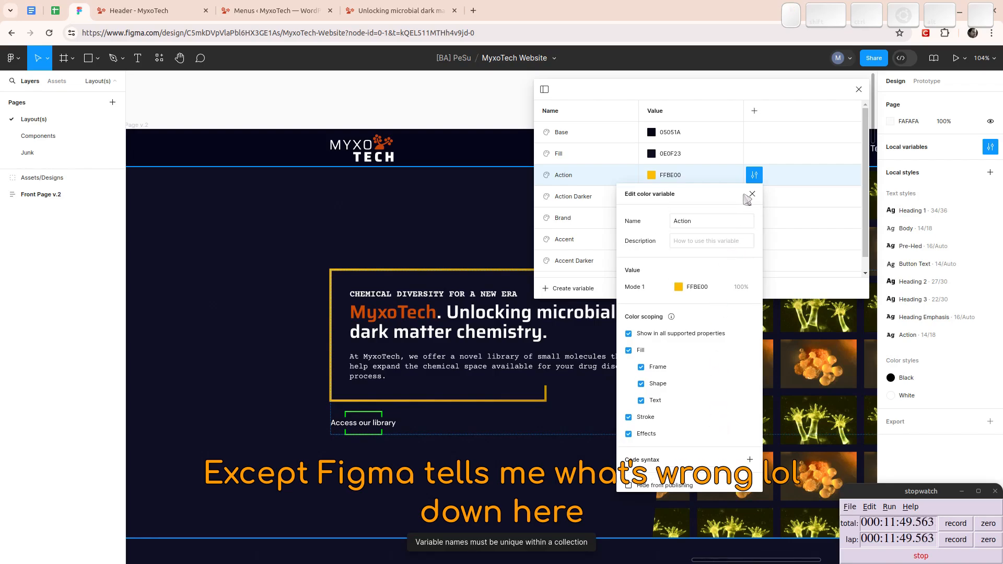
pyautogui.click(703, 224)
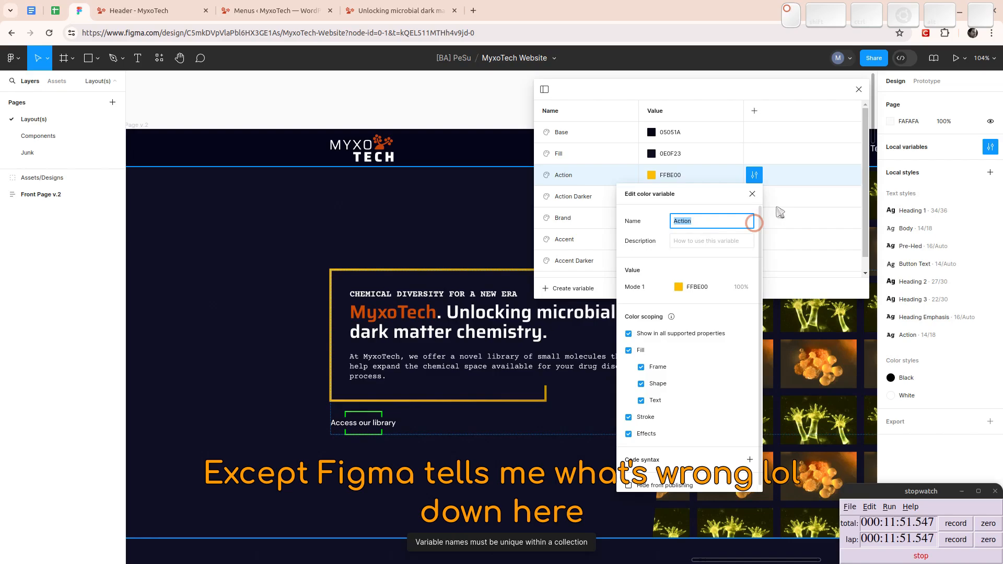
pyautogui.click(753, 194)
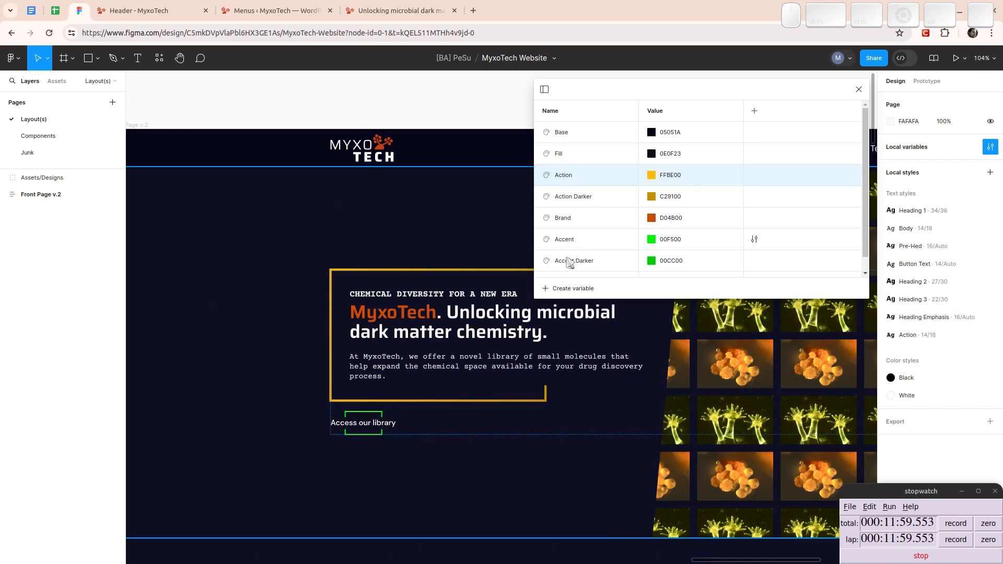
# - Review the front page design from the hero to the footer and back, checking where the yellow and green colours are used
pyautogui.moveTo(483, 421); pyautogui.dragTo(233, 320)
pyautogui.moveTo(487, 408); pyautogui.dragTo(218, 193)
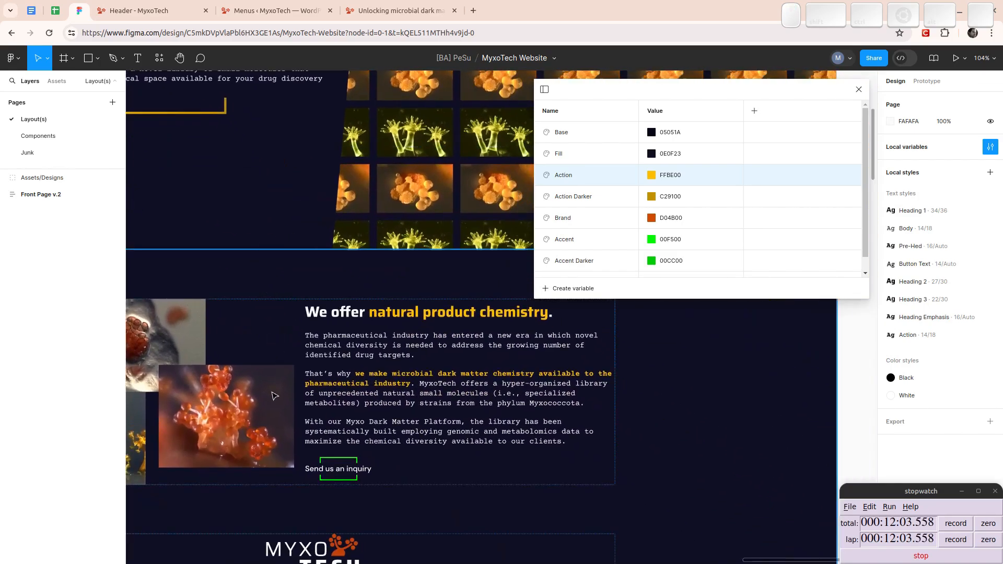
pyautogui.scroll(-3, 269, 386)
pyautogui.scroll(-3, 278, 324)
pyautogui.keyDown('ctrl'); pyautogui.scroll(-5, 417, 378); pyautogui.keyUp('ctrl')
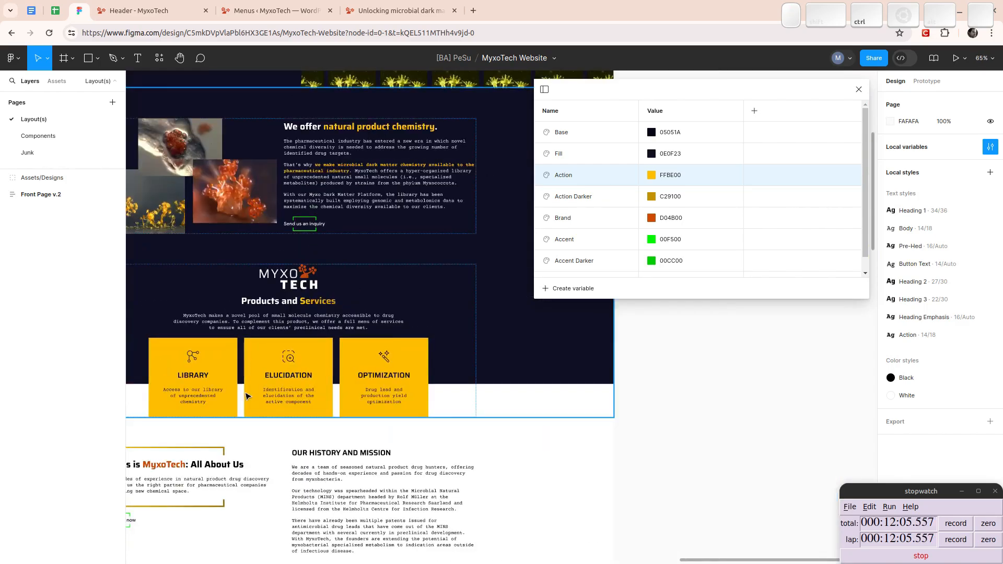
pyautogui.scroll(-3, 416, 377)
pyautogui.scroll(-2, 416, 377)
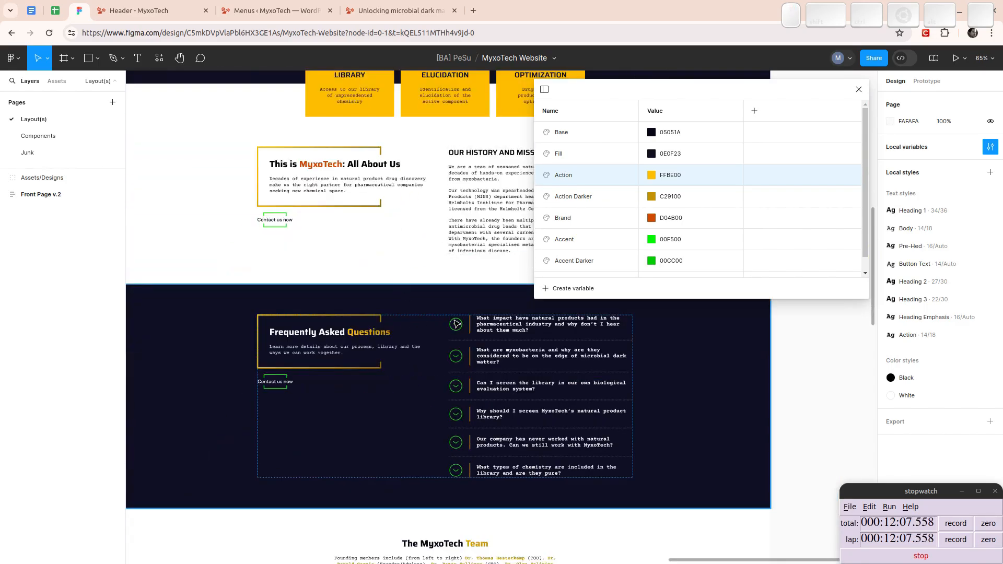
pyautogui.scroll(-12, 403, 339)
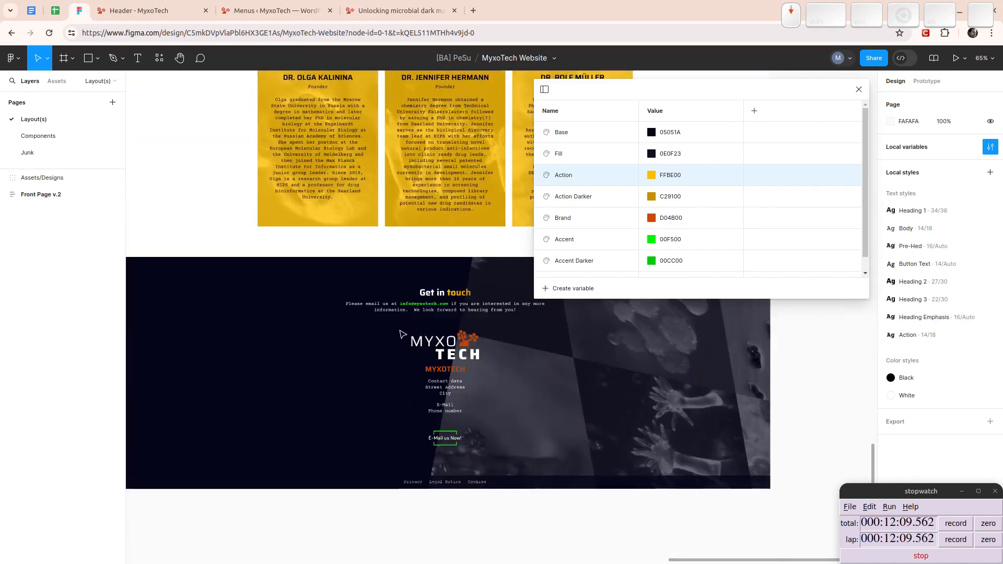
pyautogui.scroll(12, 360, 332)
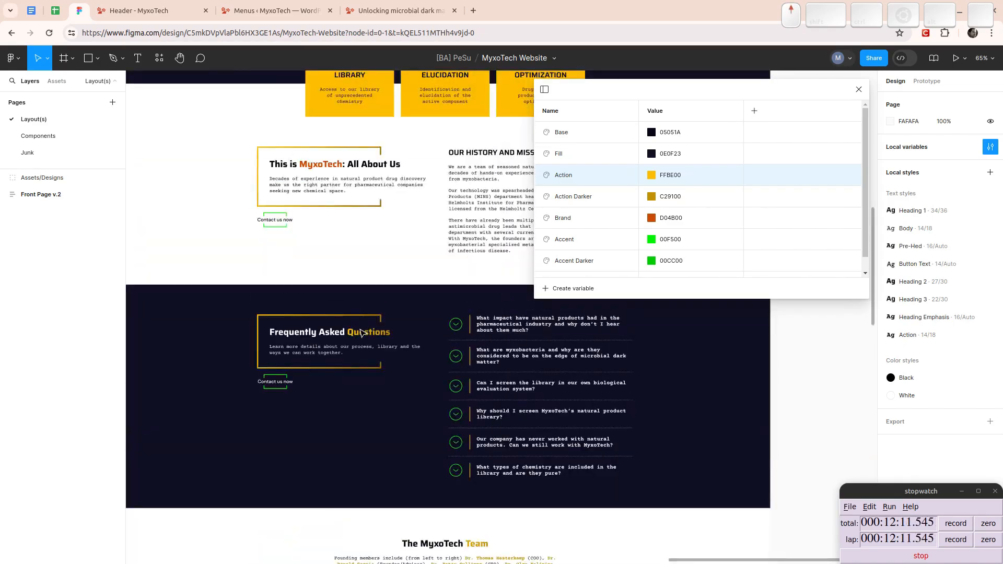
pyautogui.scroll(10, 360, 333)
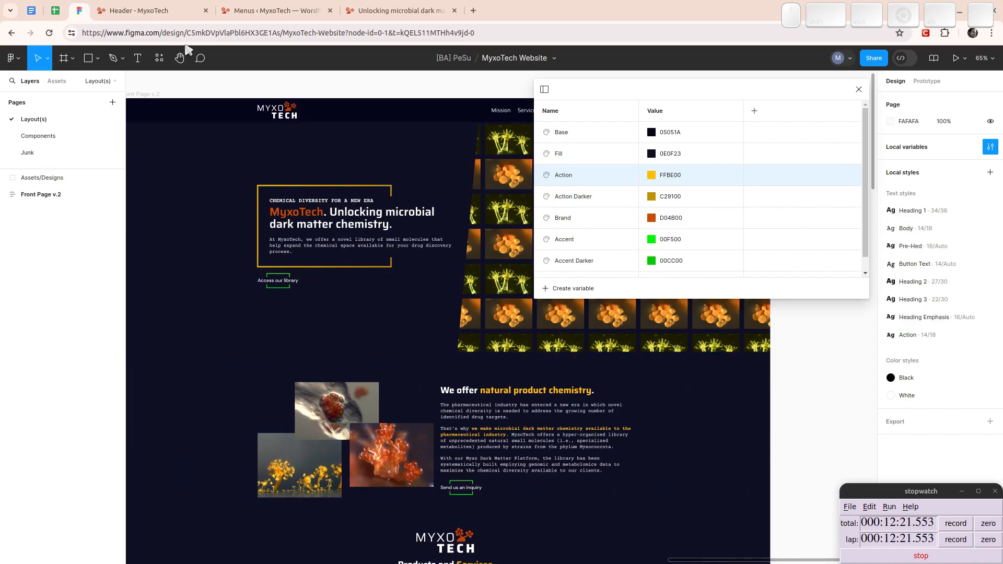
# - Copy the Fill variable's value 0E0F23 and apply it to the fill colour of the site's palette in the Bricks Color Manager
pyautogui.click(671, 156)
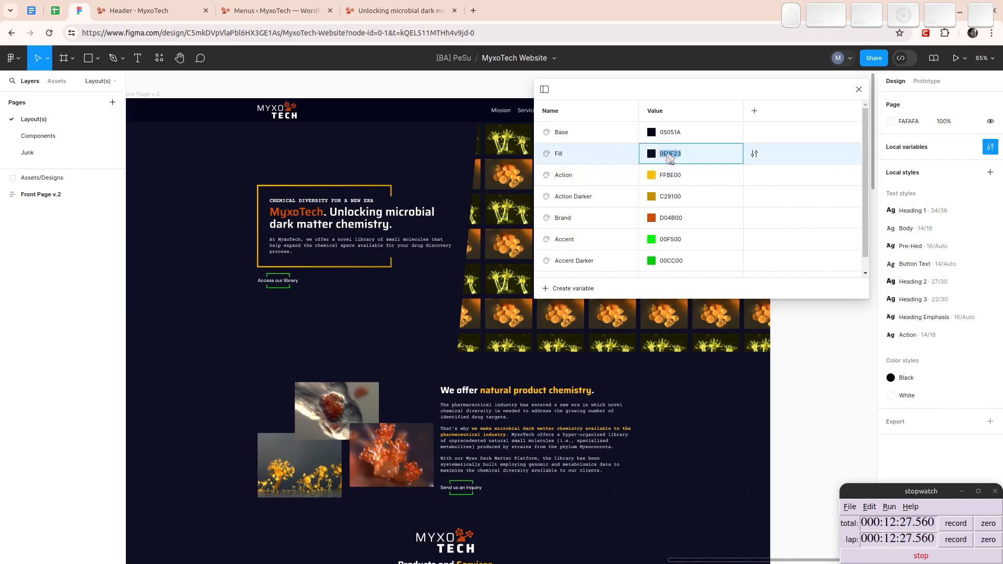
pyautogui.hotkey('ctrl', 'c')
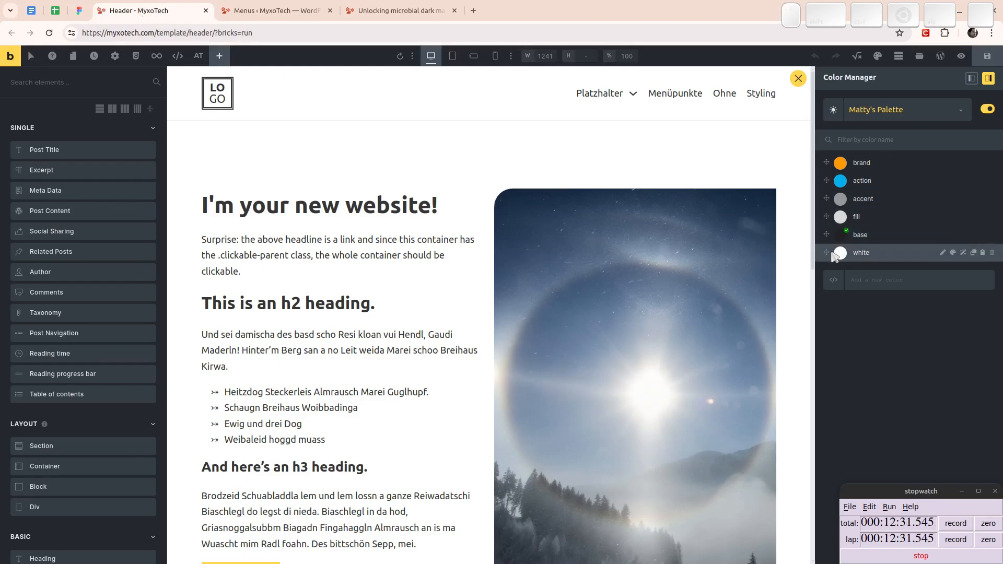
pyautogui.click(840, 216)
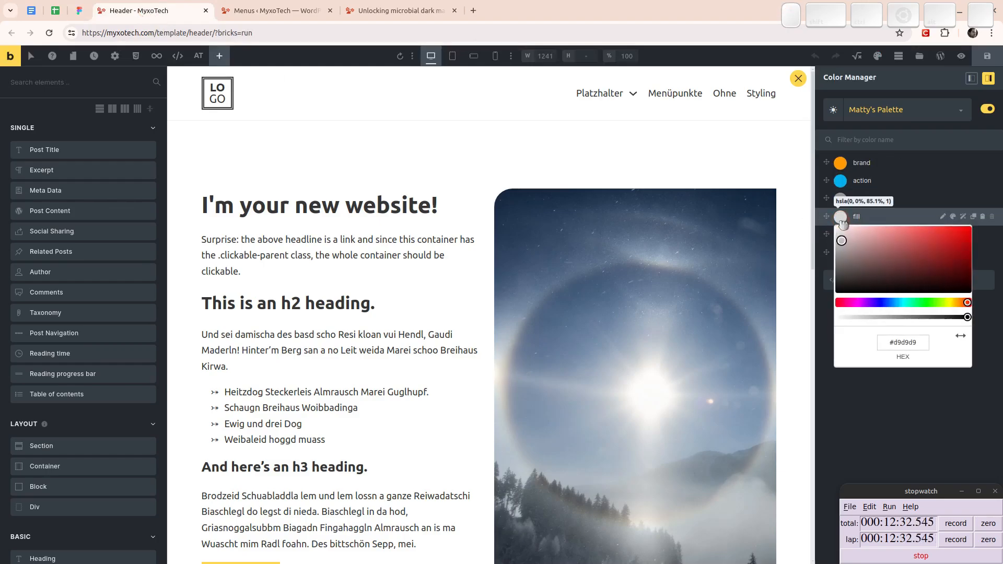
pyautogui.click(904, 343)
pyautogui.hotkey('ctrl', 'v')
pyautogui.press('Tab')
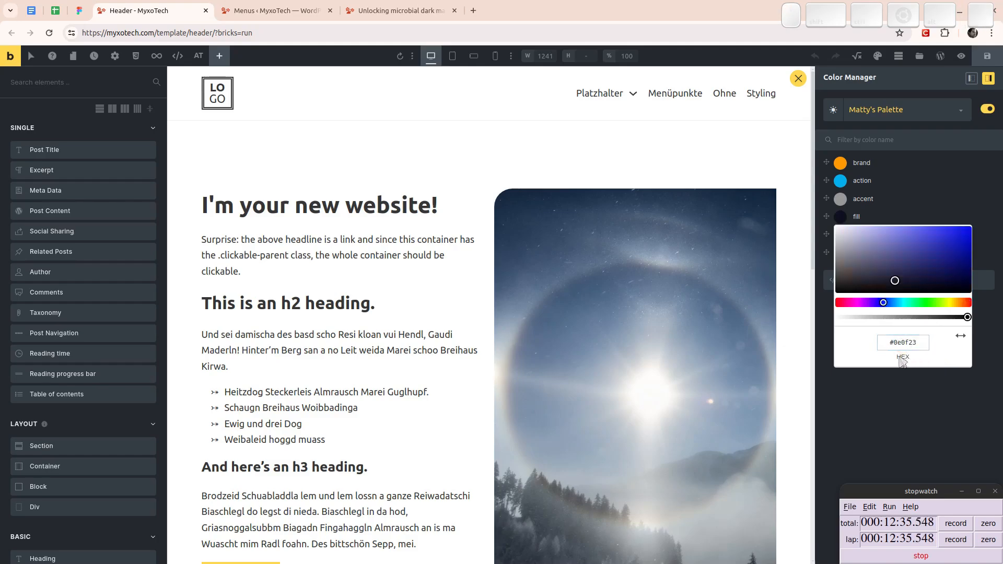
pyautogui.click(874, 439)
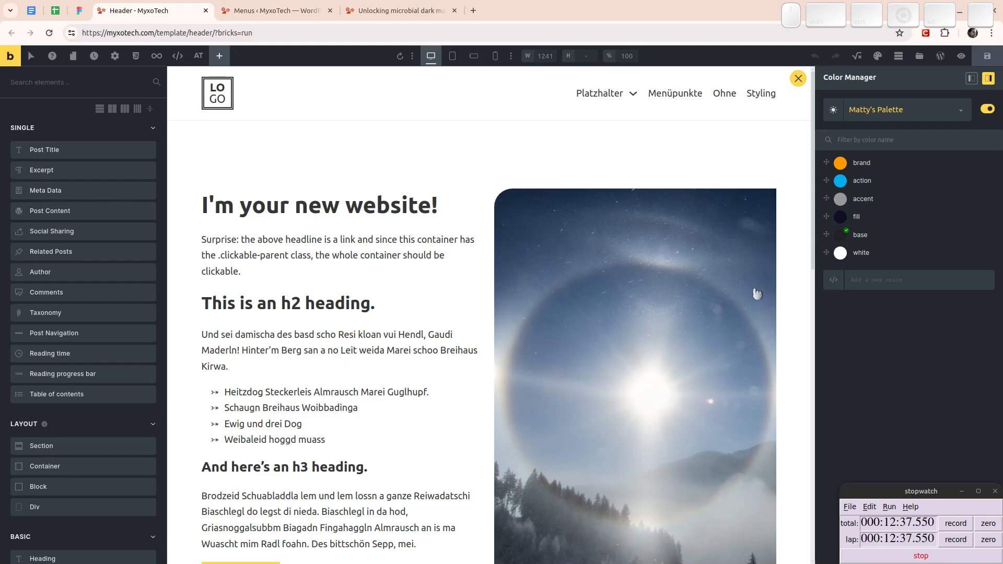
# - Set the palette's base colour to #151515
pyautogui.click(841, 236)
pyautogui.doubleClick(903, 360)
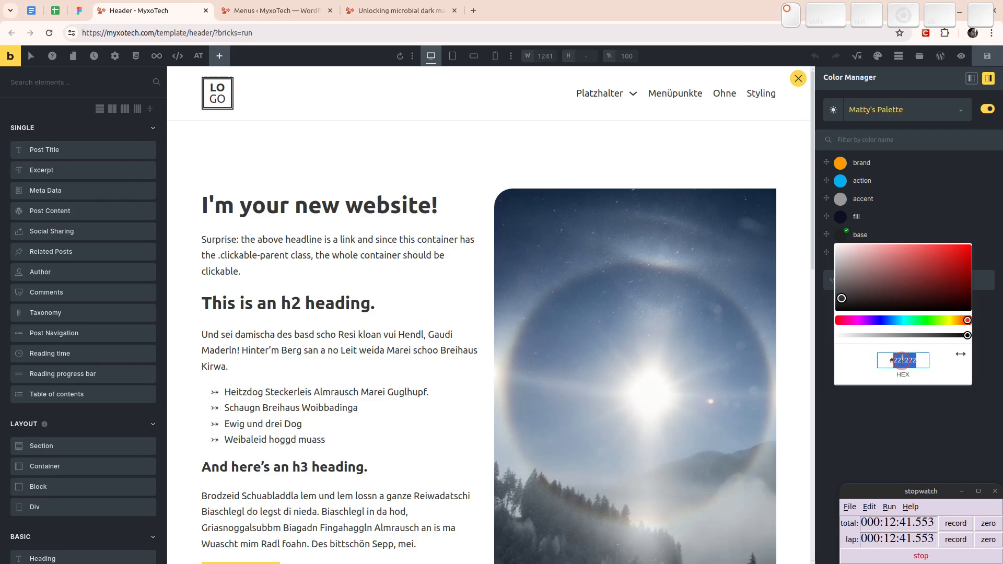
pyautogui.write('151515')
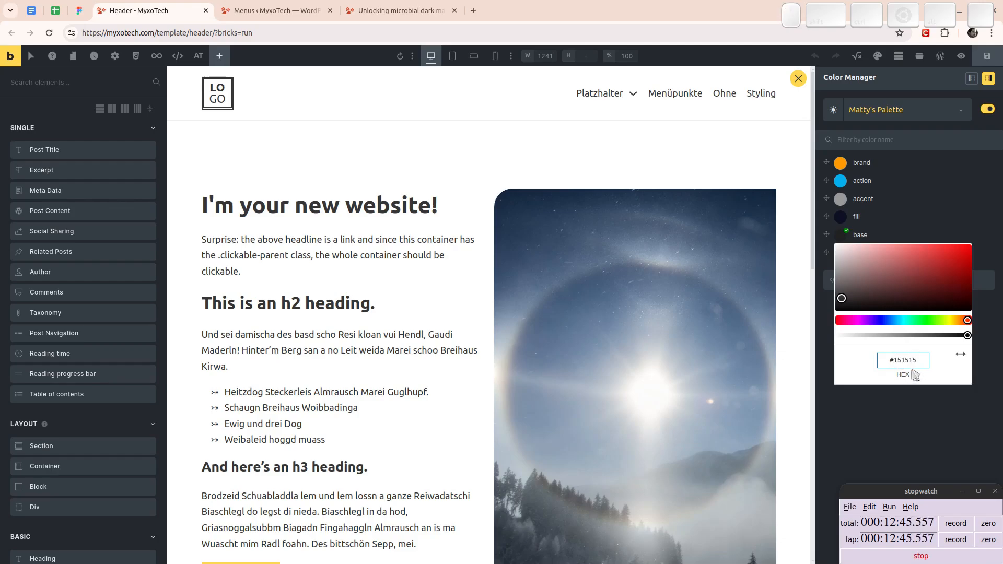
pyautogui.click(891, 399)
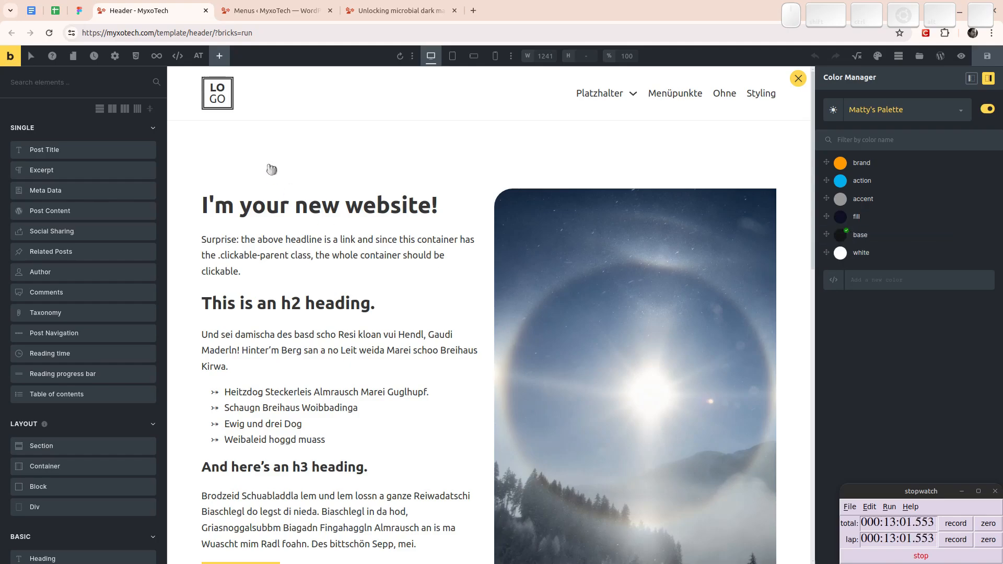
# - Copy the yellow Action value FFBE00 from the Figma variables and apply it to the accent colour in the Bricks palette
pyautogui.click(81, 19)
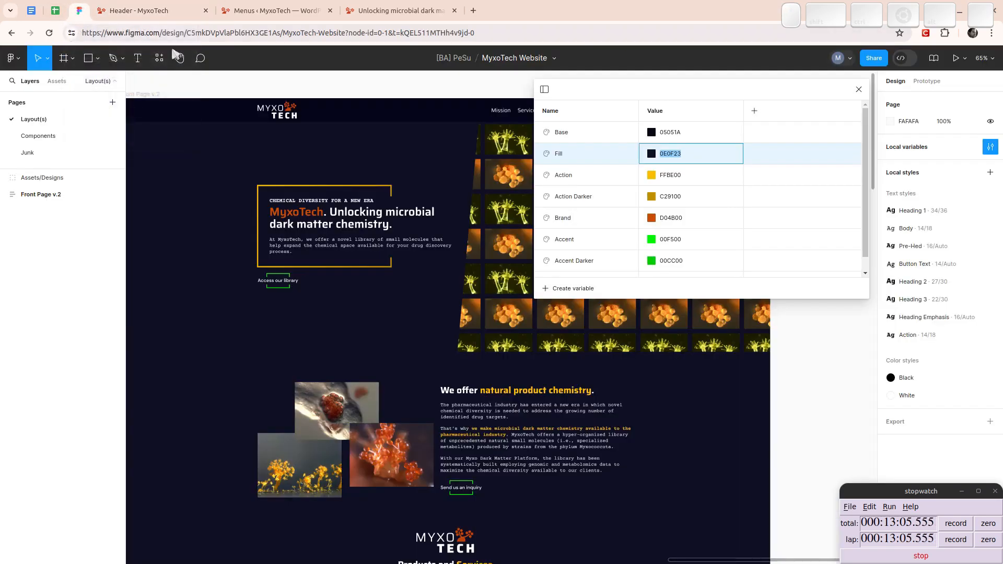
pyautogui.click(652, 175)
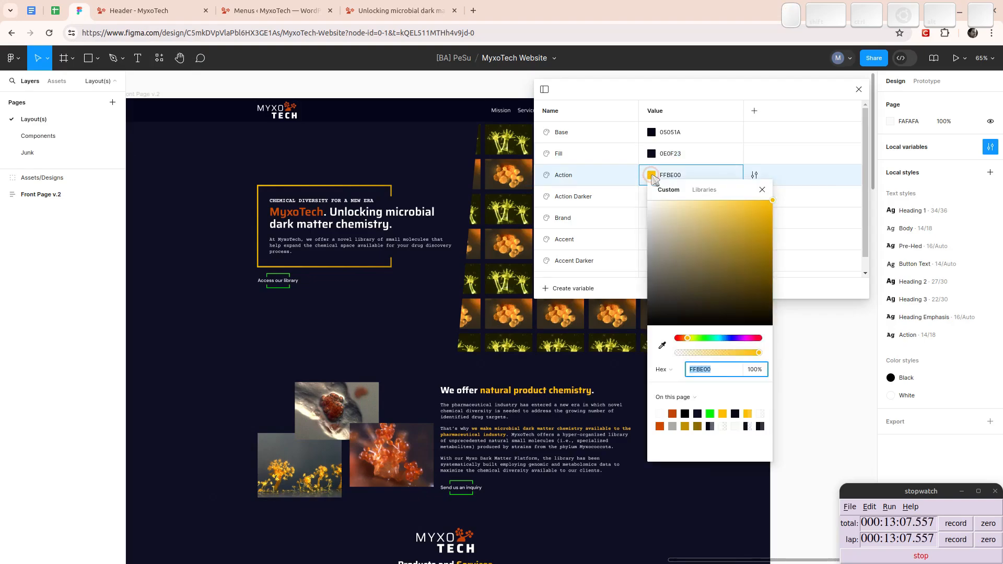
pyautogui.click(679, 176)
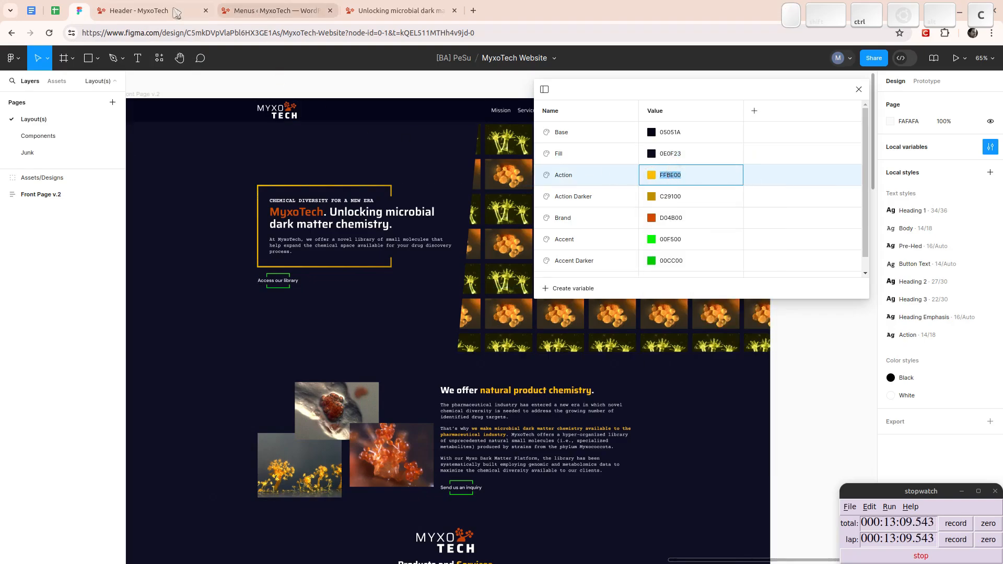
pyautogui.hotkey('ctrl', 'c')
pyautogui.click(122, 15)
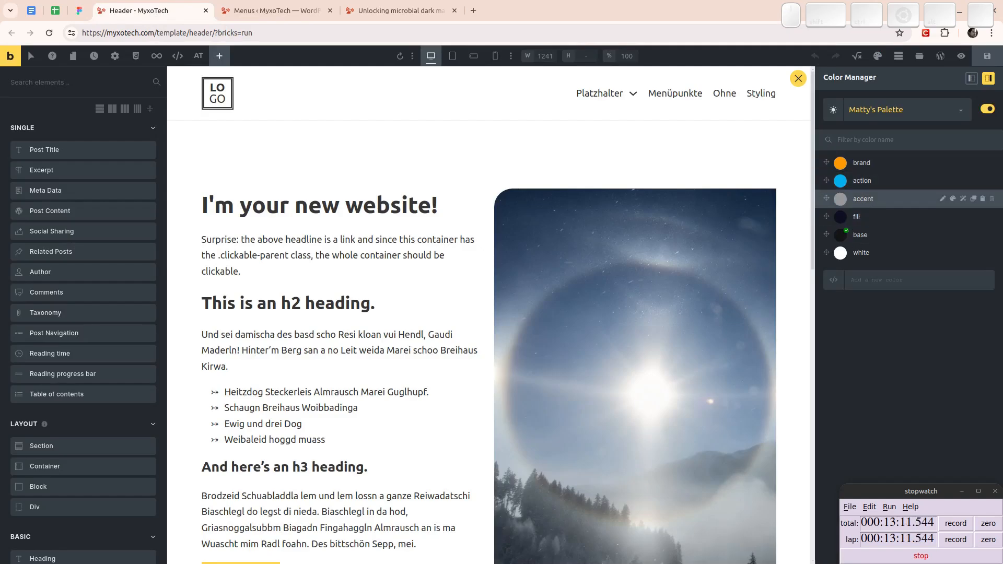
pyautogui.click(841, 201)
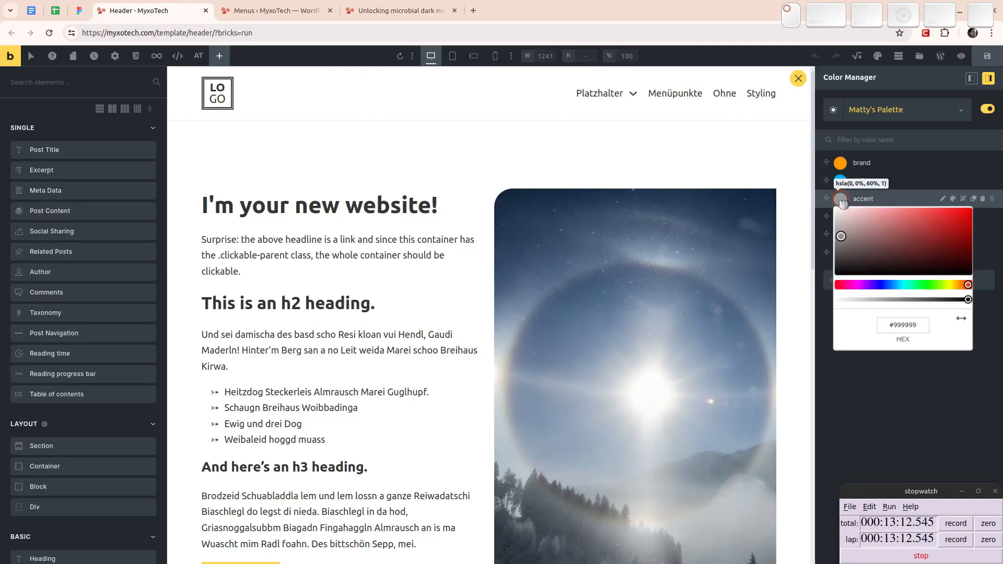
pyautogui.click(907, 324)
pyautogui.hotkey('ctrl', 'a')
pyautogui.hotkey('ctrl', 'v')
pyautogui.press('Return')
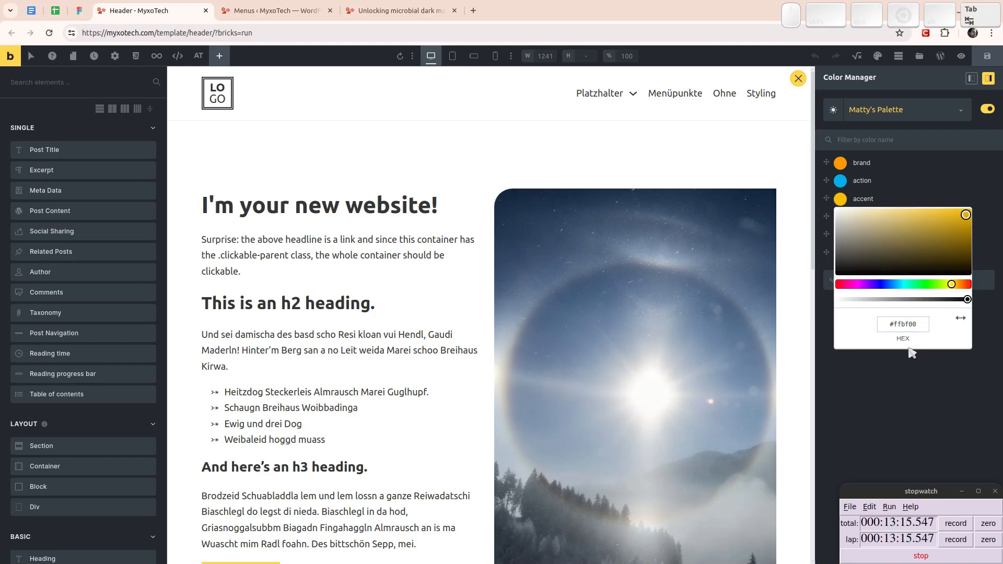
pyautogui.click(866, 207)
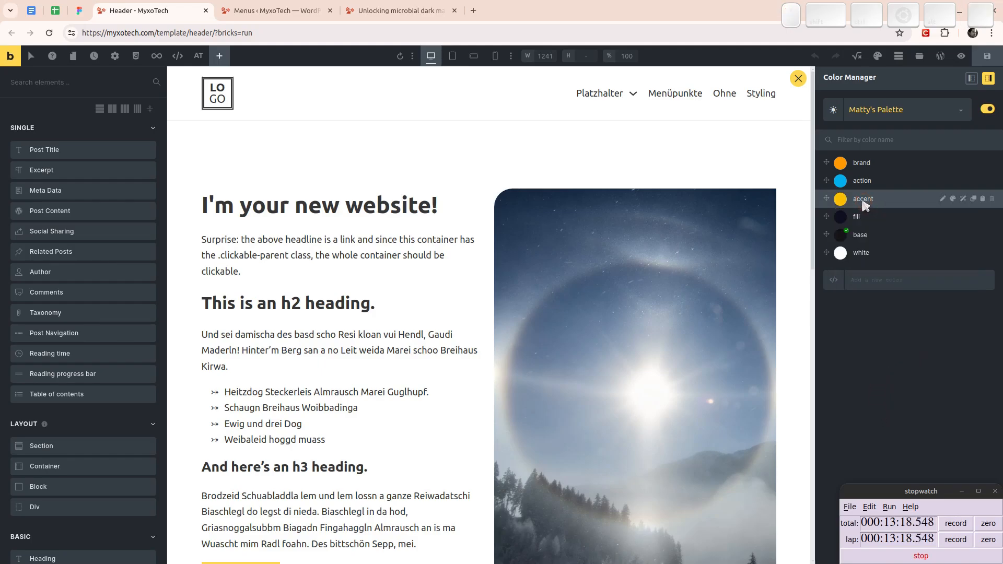
# - Set the accent's shade generation to 2 shades without light shades, checking the Figma colour variables for reference
pyautogui.click(965, 200)
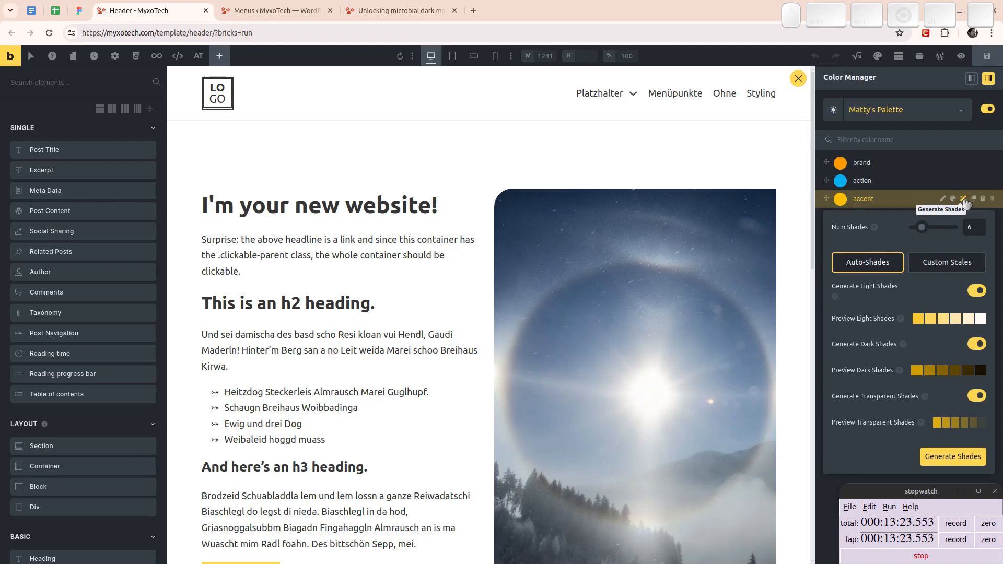
pyautogui.moveTo(922, 230); pyautogui.dragTo(914, 230)
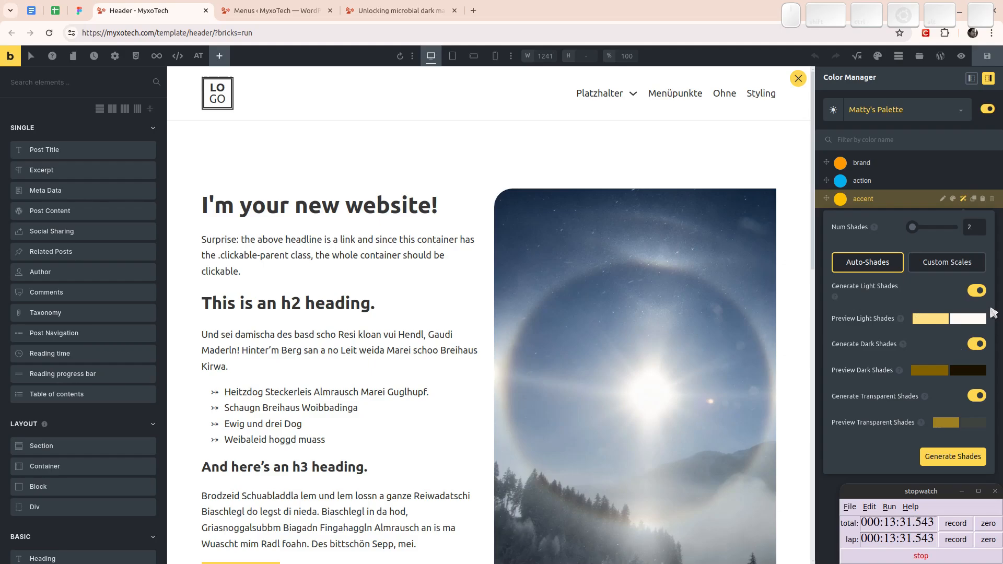
pyautogui.click(977, 291)
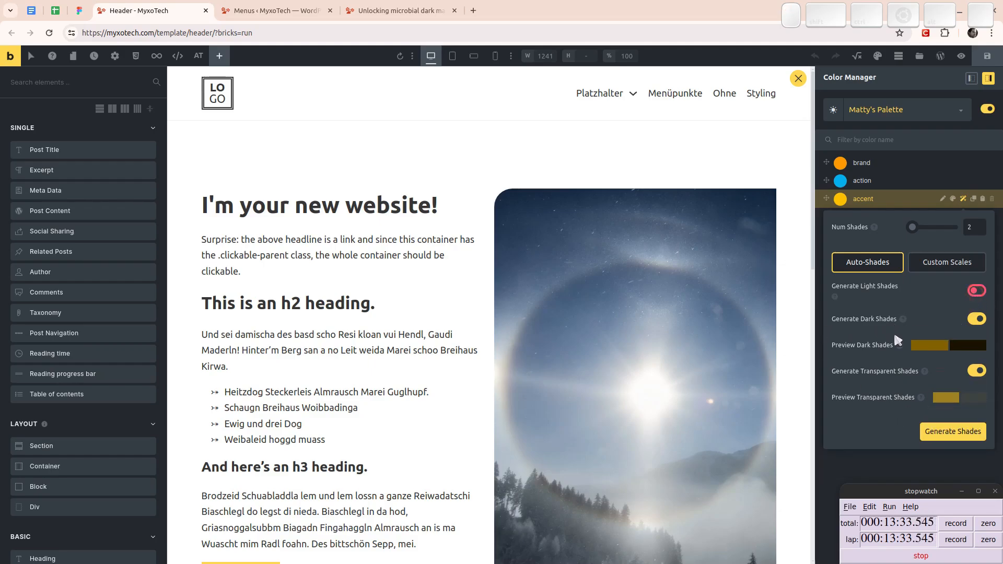
pyautogui.moveTo(902, 343)
pyautogui.click(79, 10)
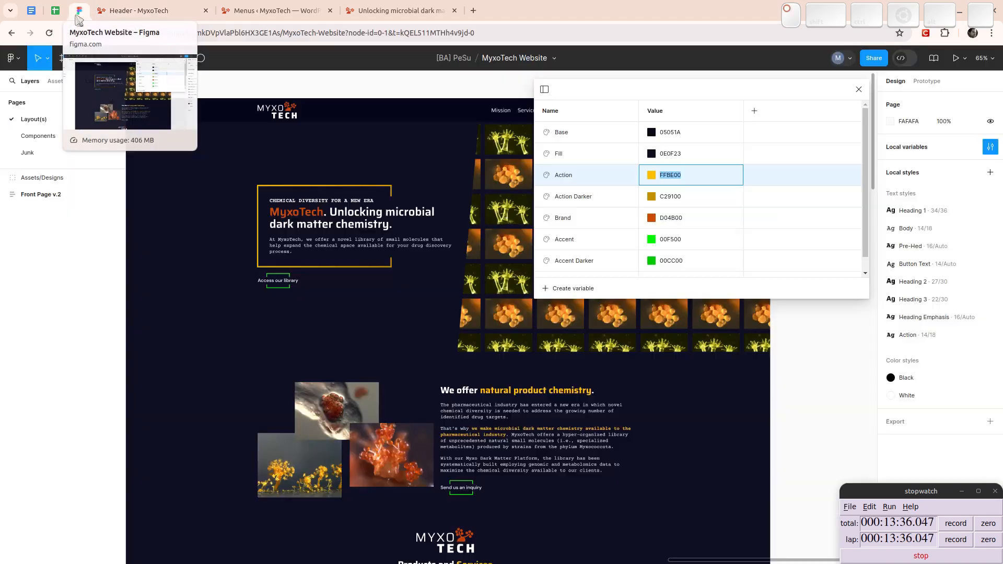
pyautogui.click(135, 16)
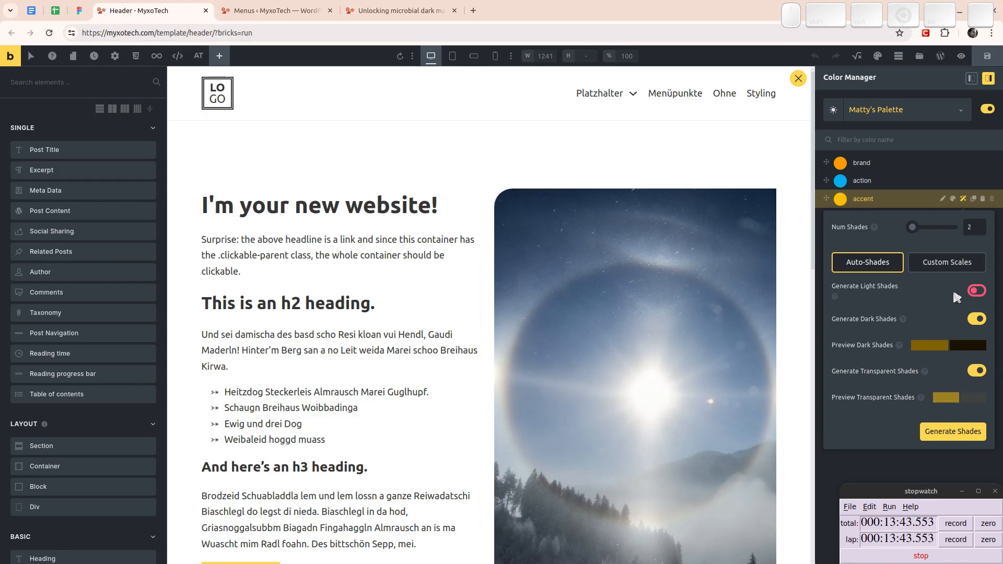
# - Switch the accent's shade generation to custom scales and add a second colour after the yellow one, comparing with the automatic shades
pyautogui.click(959, 270)
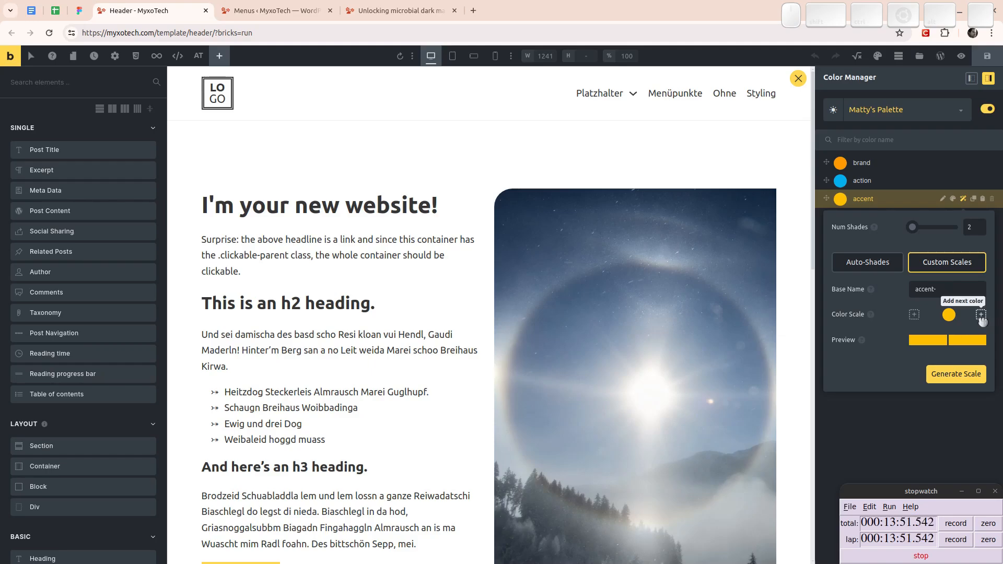
pyautogui.click(982, 316)
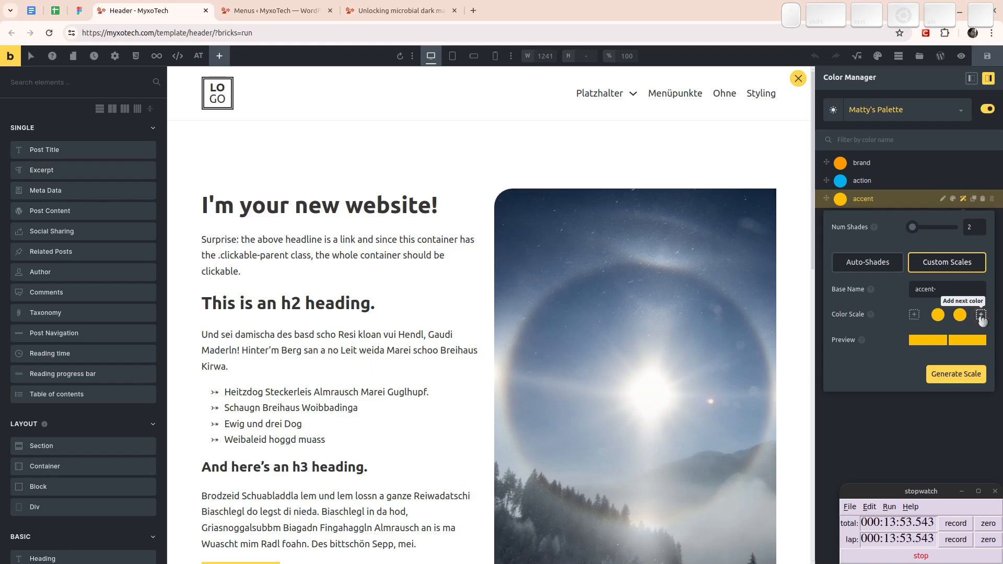
pyautogui.click(961, 315)
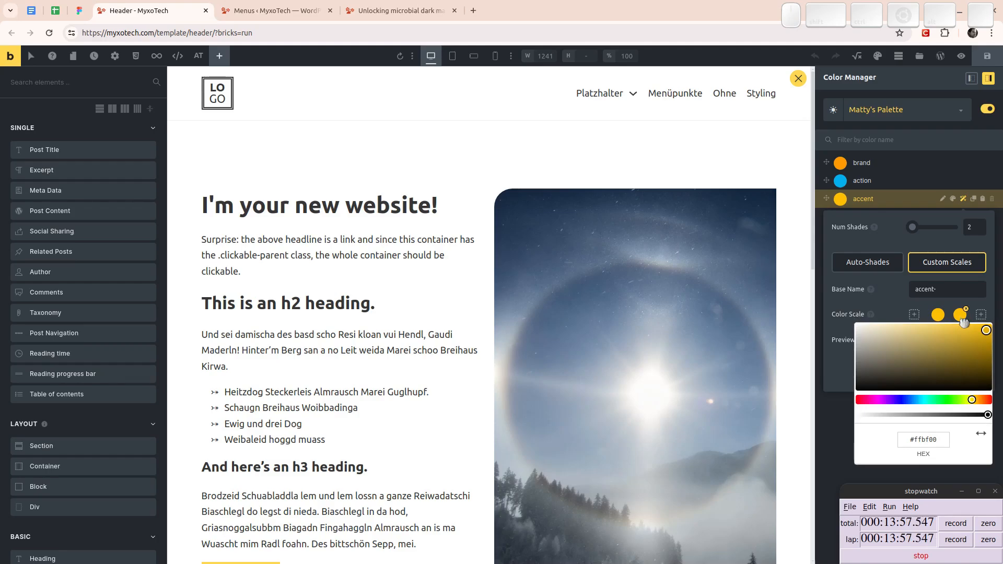
pyautogui.click(880, 312)
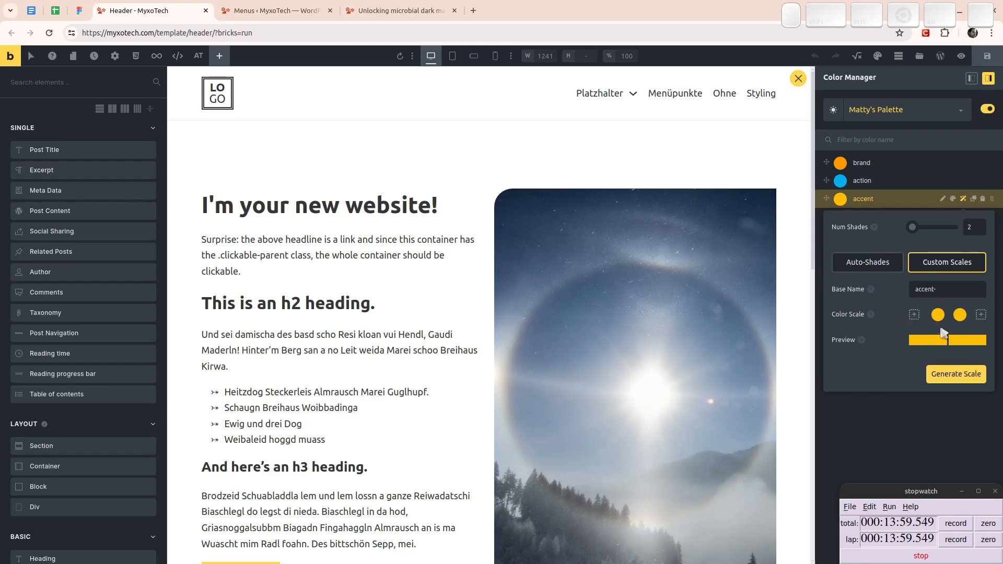
pyautogui.click(859, 261)
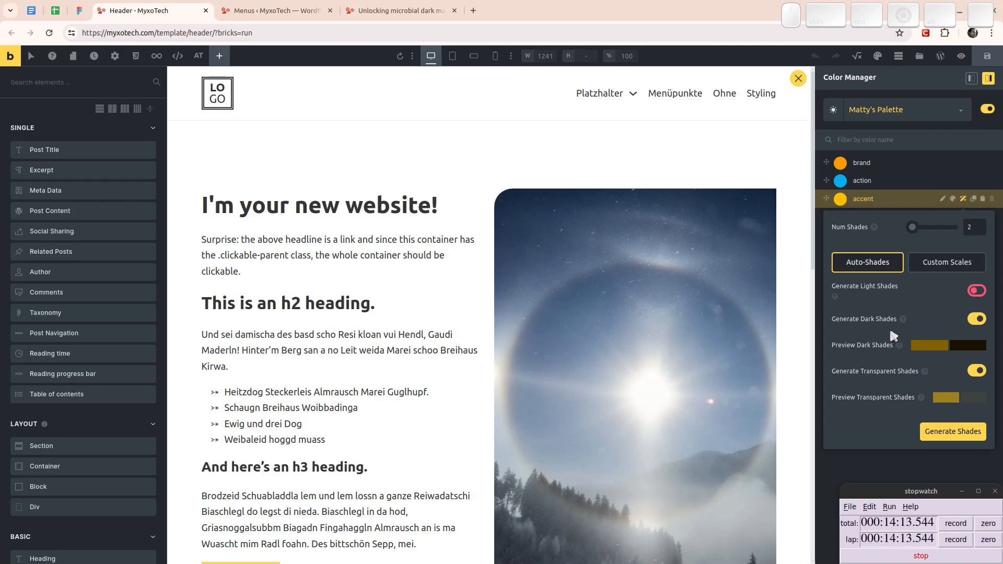
pyautogui.click(944, 265)
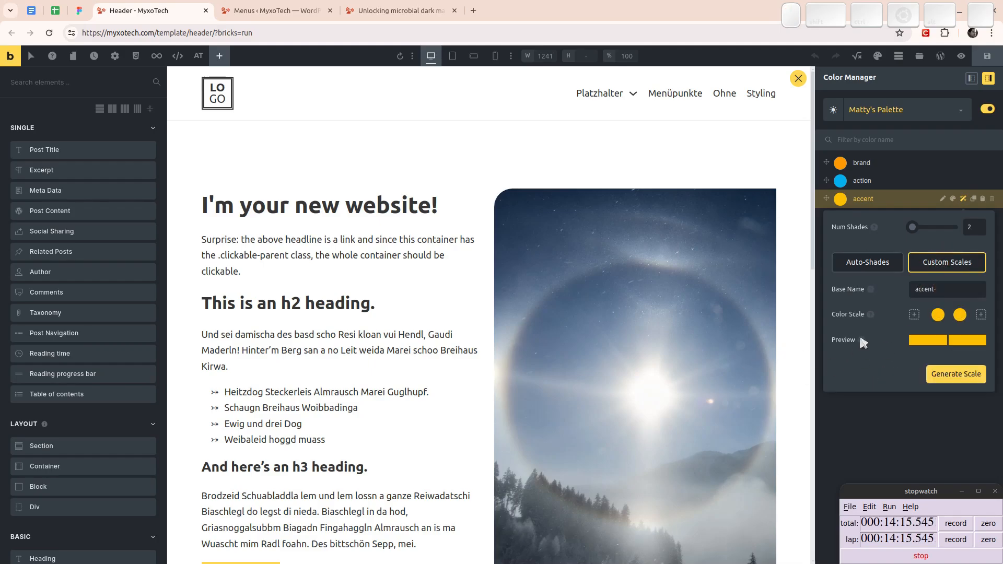
# - Copy the Action Darker value C29100 from the Figma variables into the accent scale's second colour in Bricks and generate the scale
pyautogui.click(80, 10)
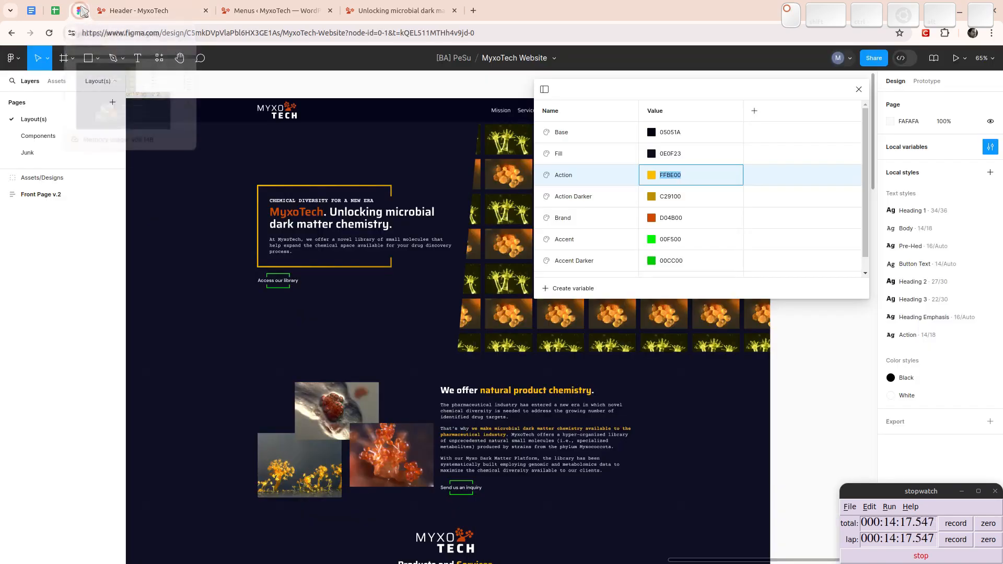
pyautogui.click(679, 201)
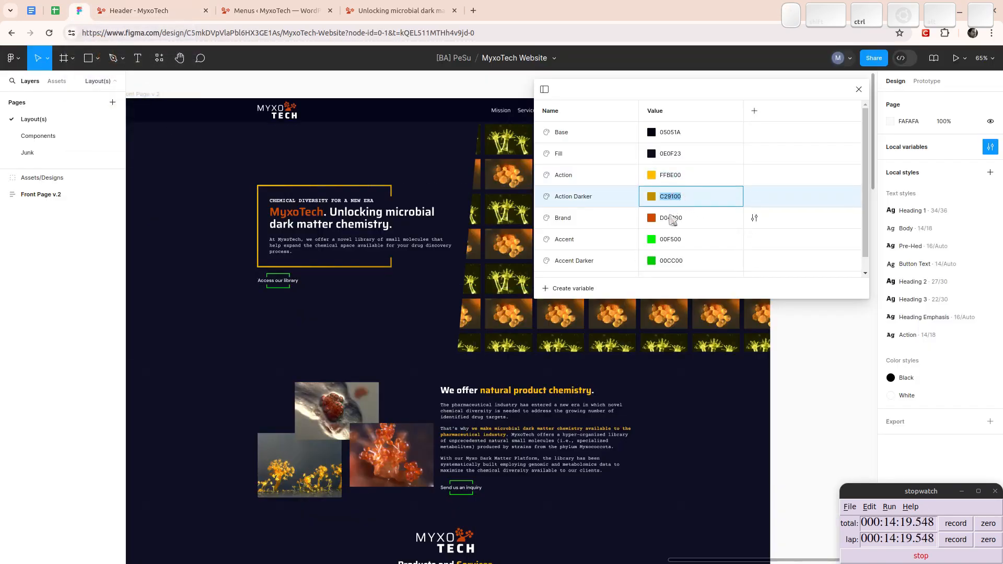
pyautogui.hotkey('ctrl', 'Tab')
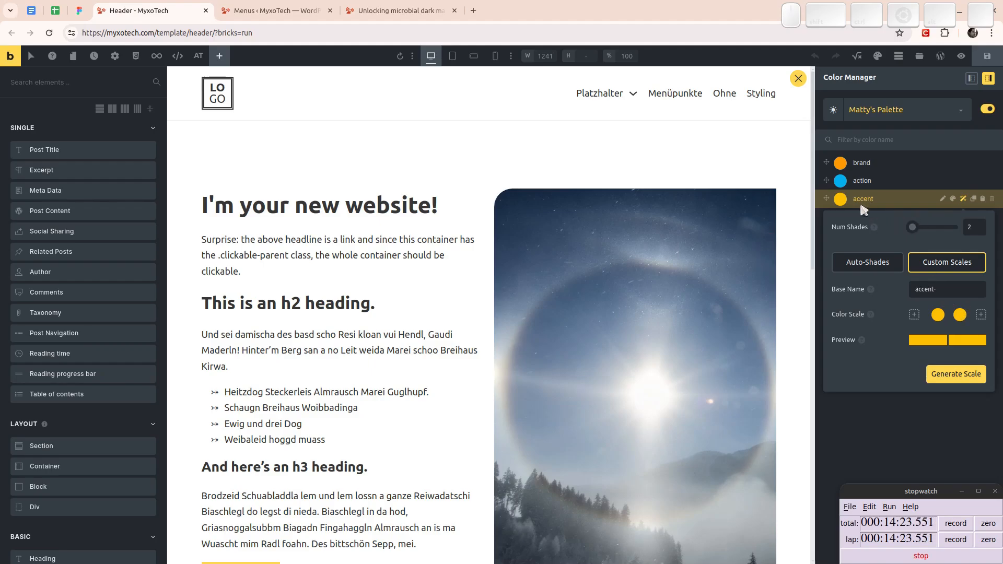
pyautogui.click(963, 317)
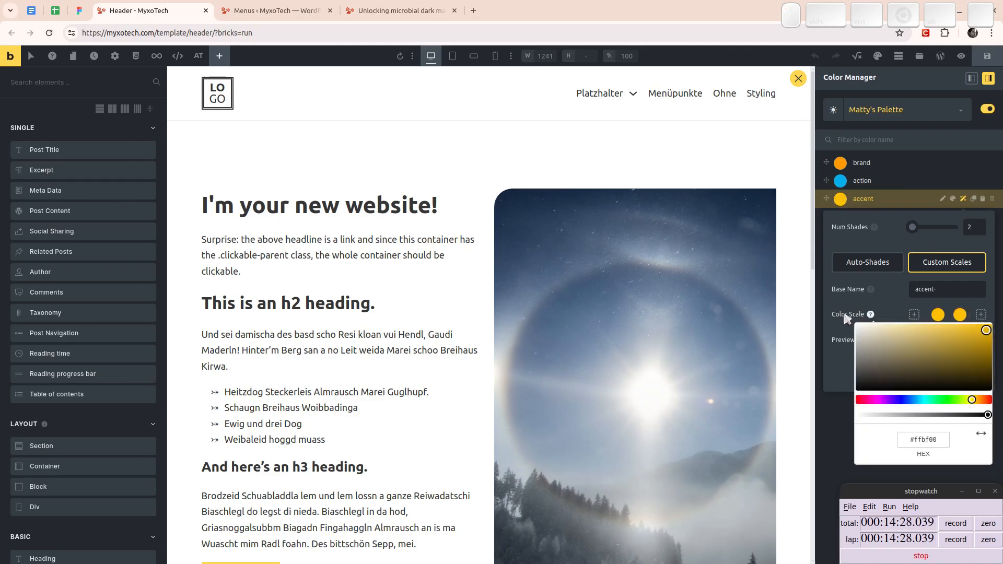
pyautogui.tripleClick(923, 443)
pyautogui.write('#c29100')
pyautogui.press('Tab')
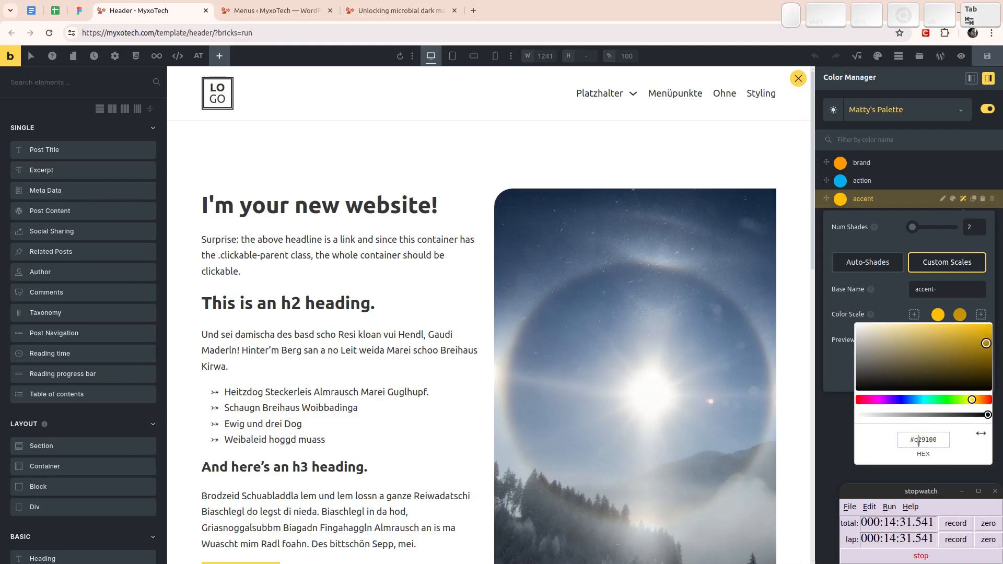
pyautogui.click(843, 330)
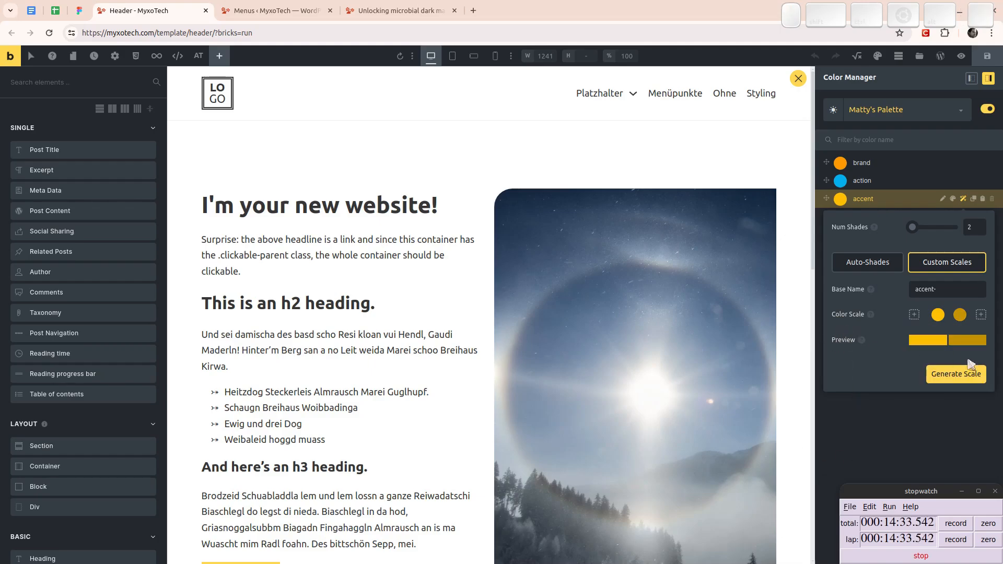
pyautogui.click(970, 382)
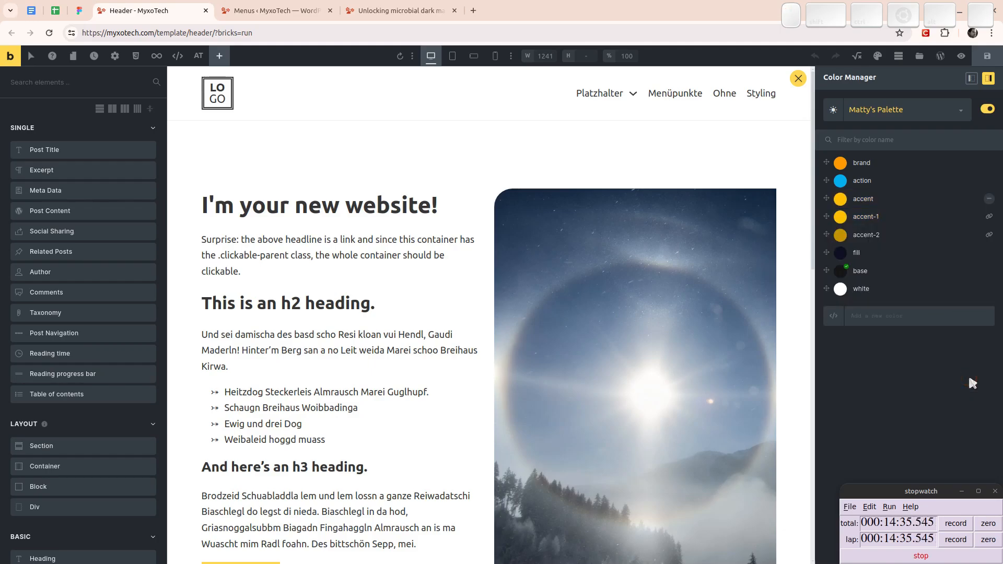
# - Delete the accent-1 shade from the palette and rename accent-2 as accent-d1
pyautogui.click(976, 217)
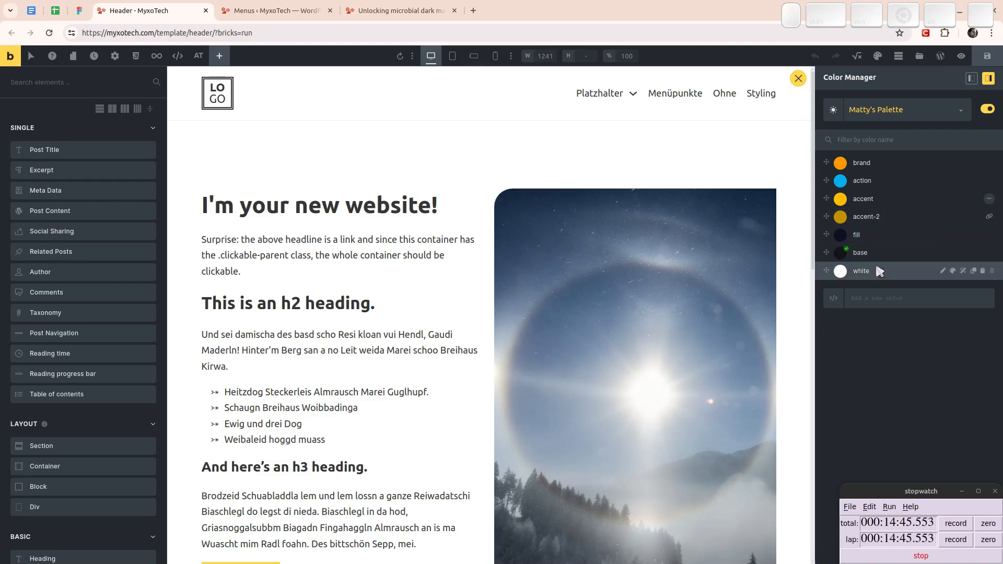
pyautogui.write('d')
pyautogui.press('End')
pyautogui.press('Return')
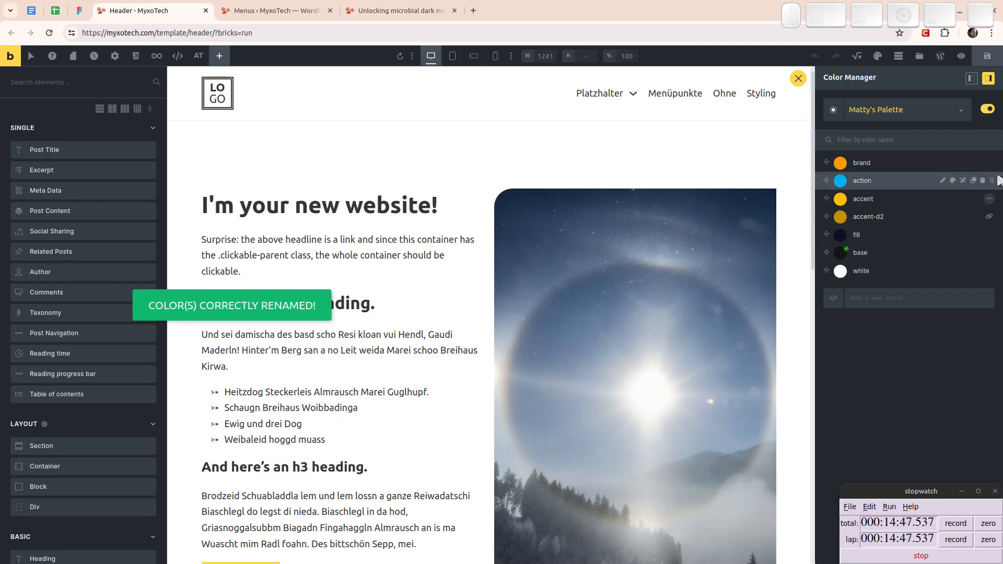
pyautogui.click(948, 217)
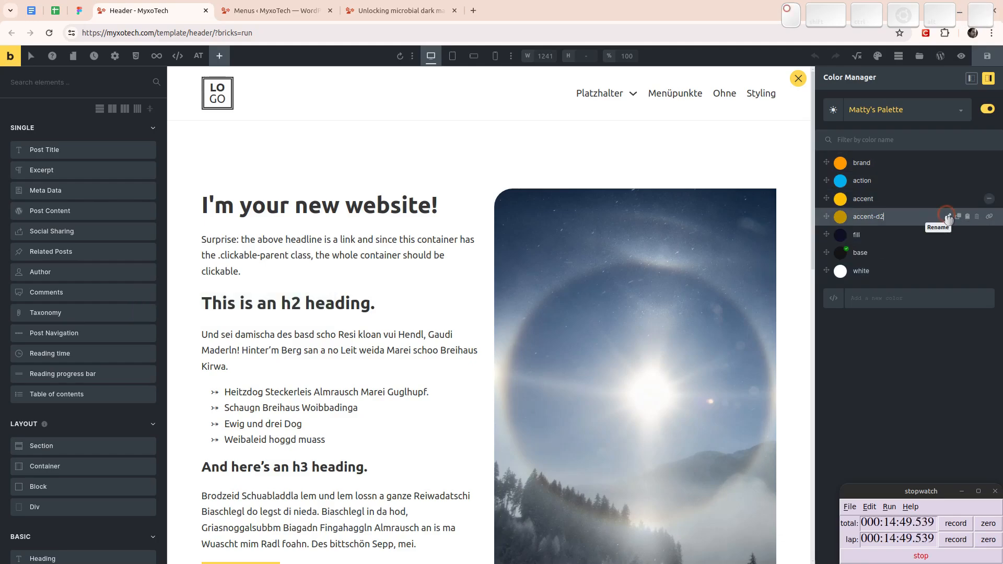
pyautogui.press('BackSpace')
pyautogui.write('1')
pyautogui.press('Return')
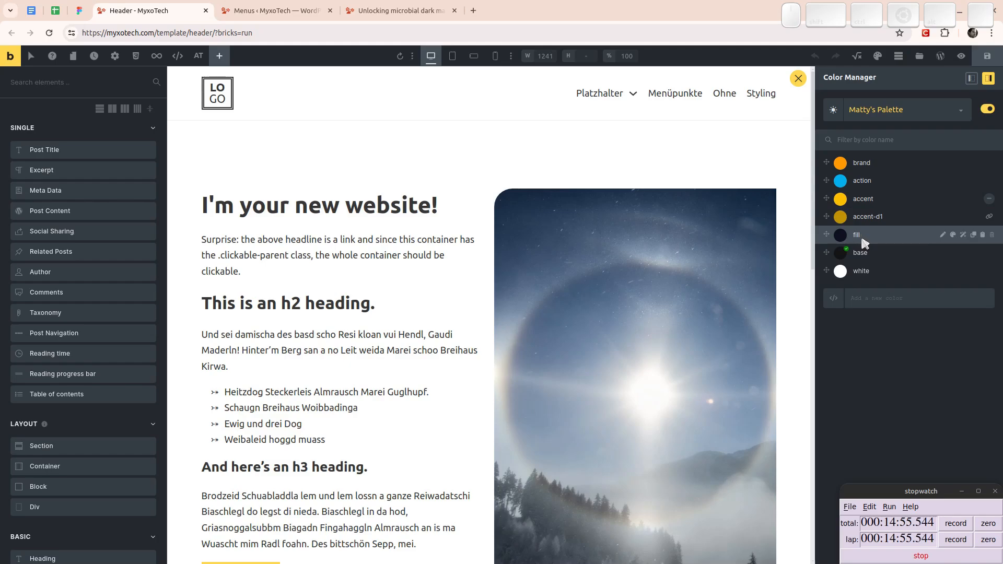
# - Copy the Brand value D04B00 from the Figma variables and apply it to the brand colour in the Bricks palette
pyautogui.click(79, 11)
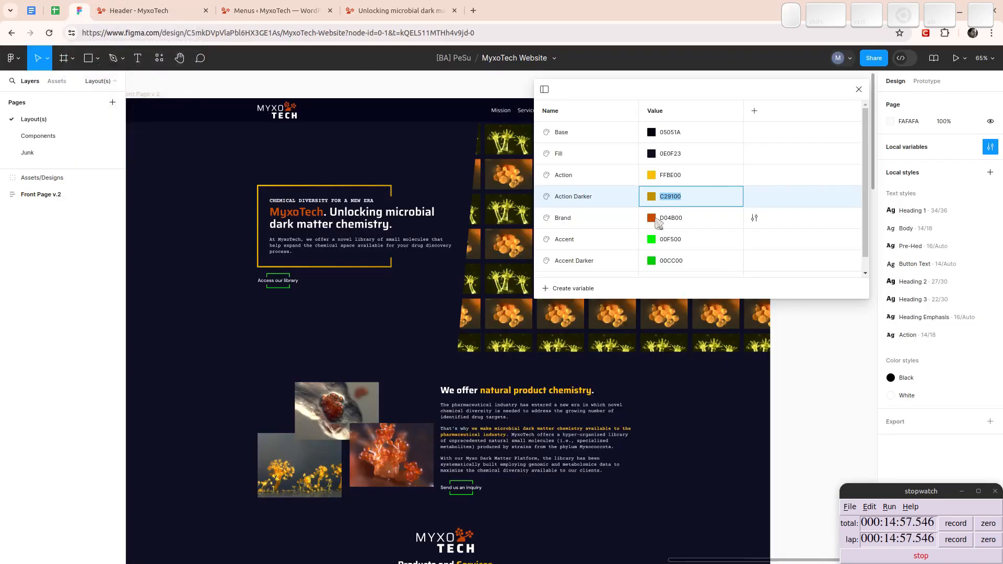
pyautogui.doubleClick(673, 218)
pyautogui.hotkey('ctrl', 'c')
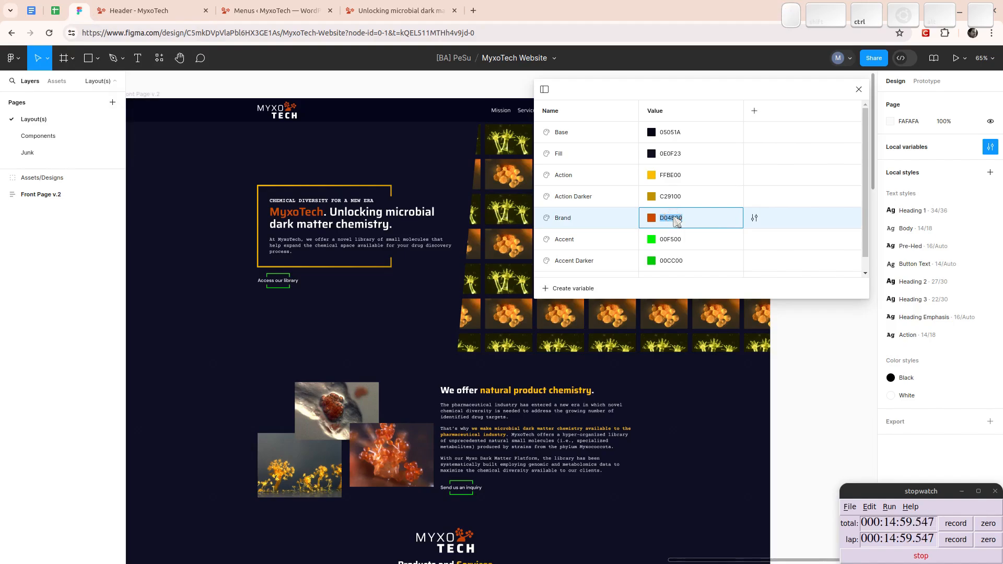
pyautogui.click(138, 11)
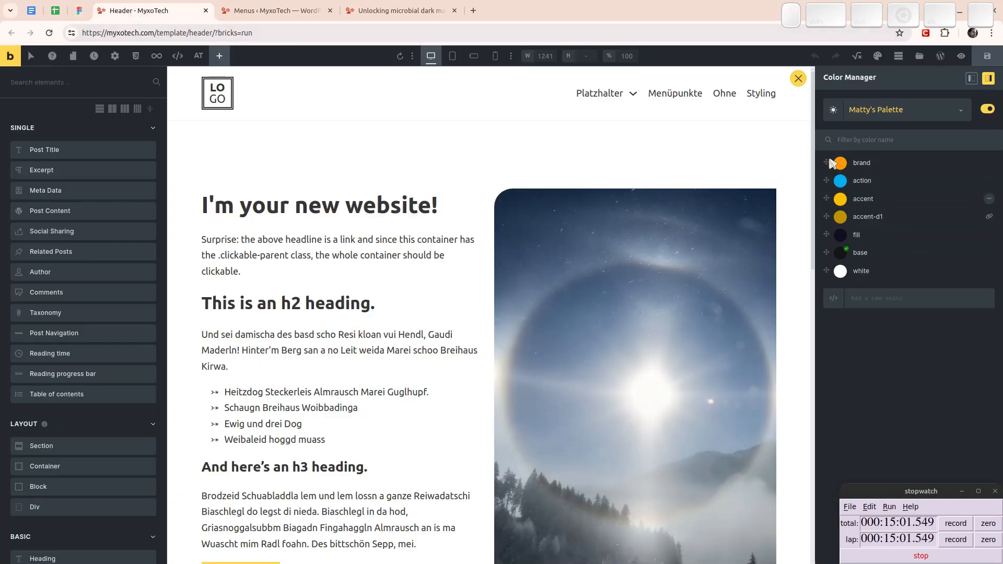
pyautogui.click(836, 164)
pyautogui.doubleClick(904, 288)
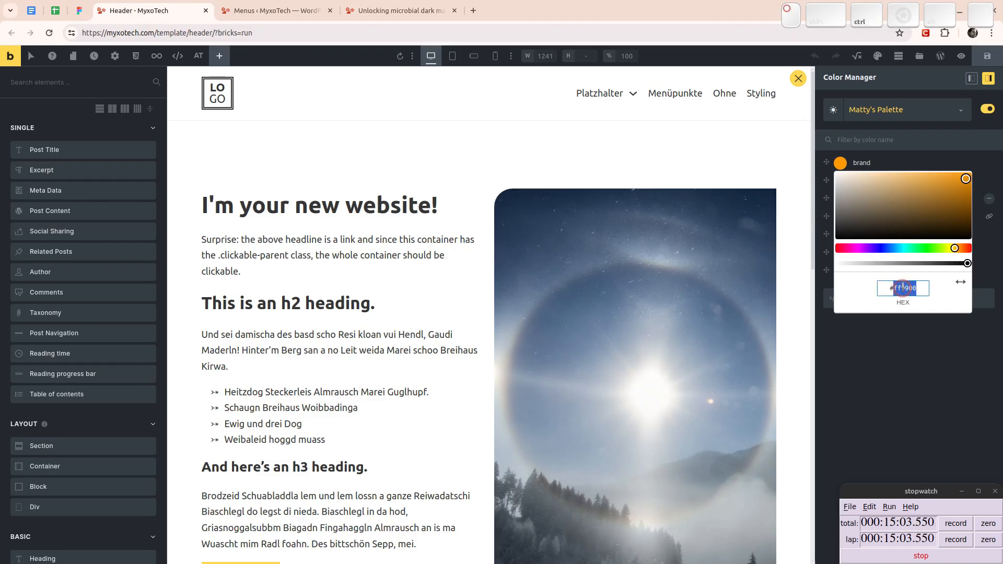
pyautogui.hotkey('ctrl', 'v')
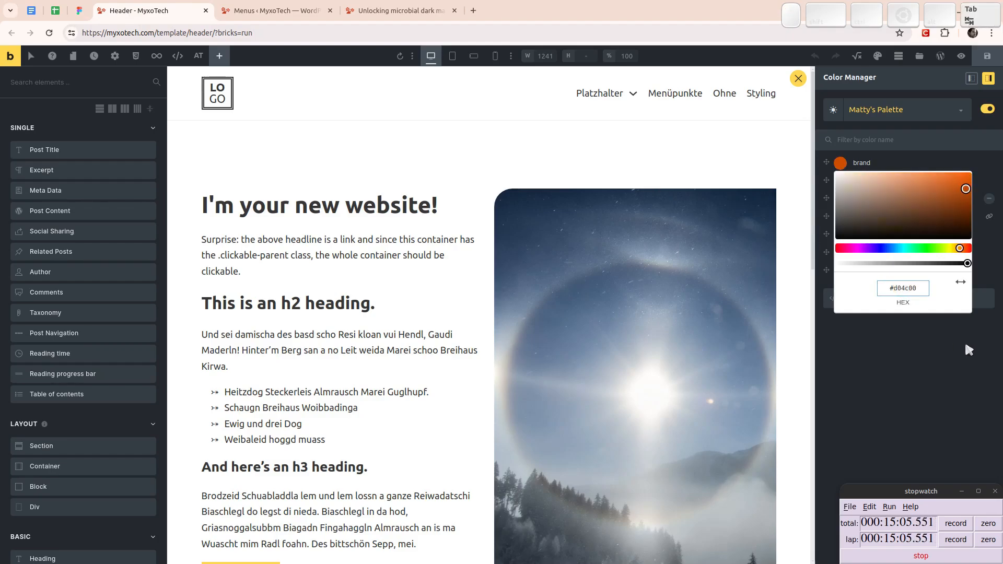
pyautogui.rightClick(966, 345)
pyautogui.click(948, 411)
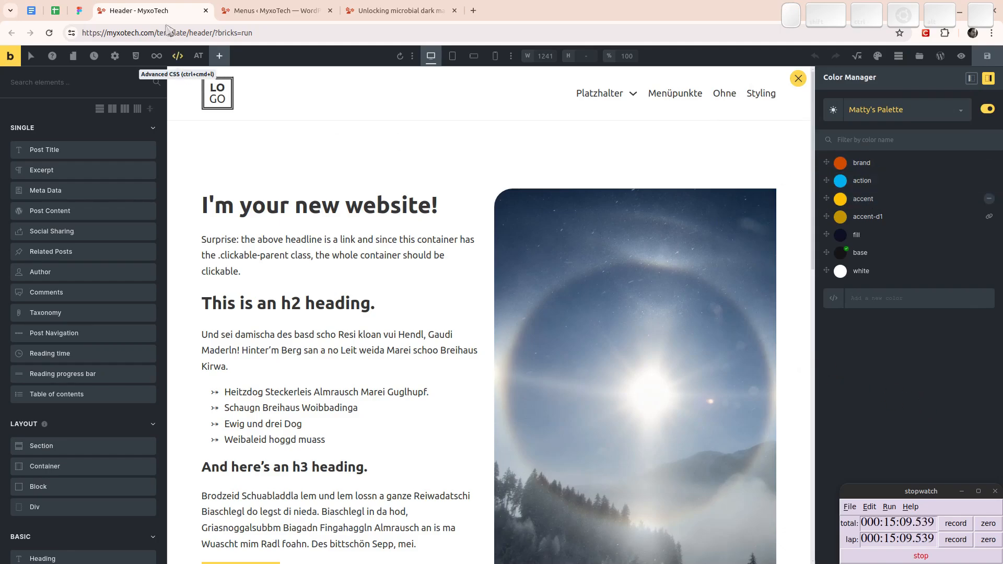
# - Copy the green Accent value 00F500 from the Figma variables and apply it to the action colour in the Bricks palette
pyautogui.click(78, 14)
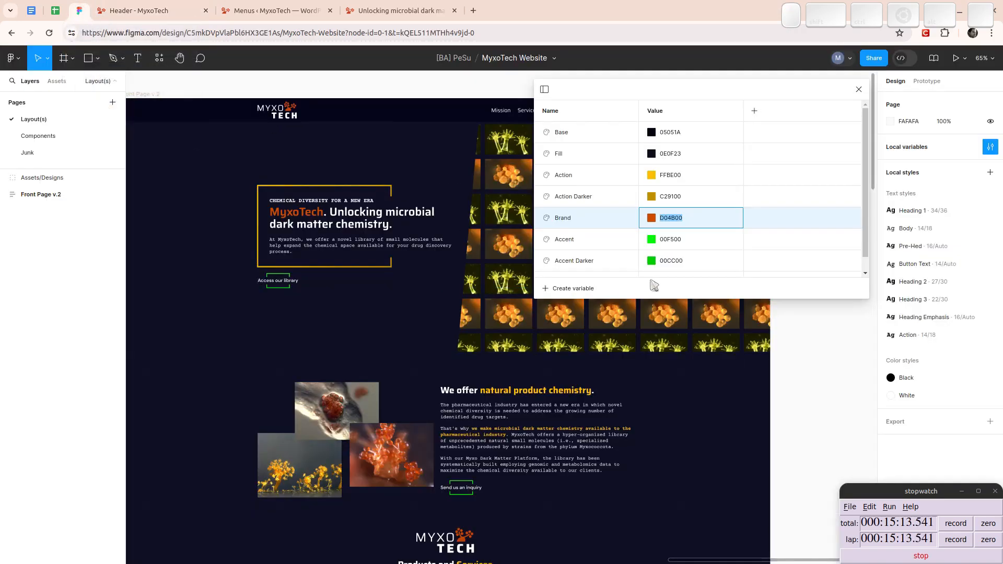
pyautogui.click(678, 240)
pyautogui.hotkey('ctrl', 'c')
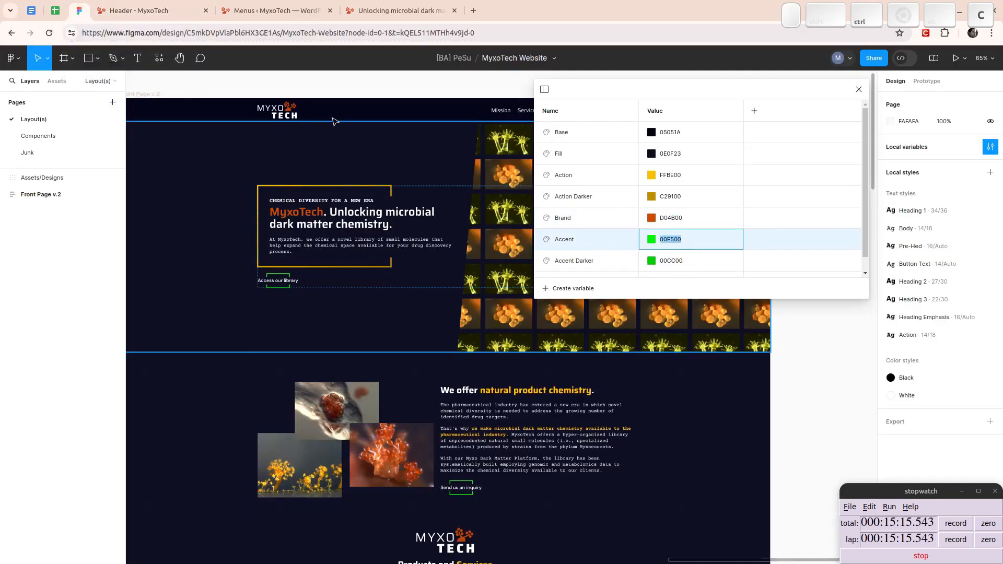
pyautogui.click(157, 11)
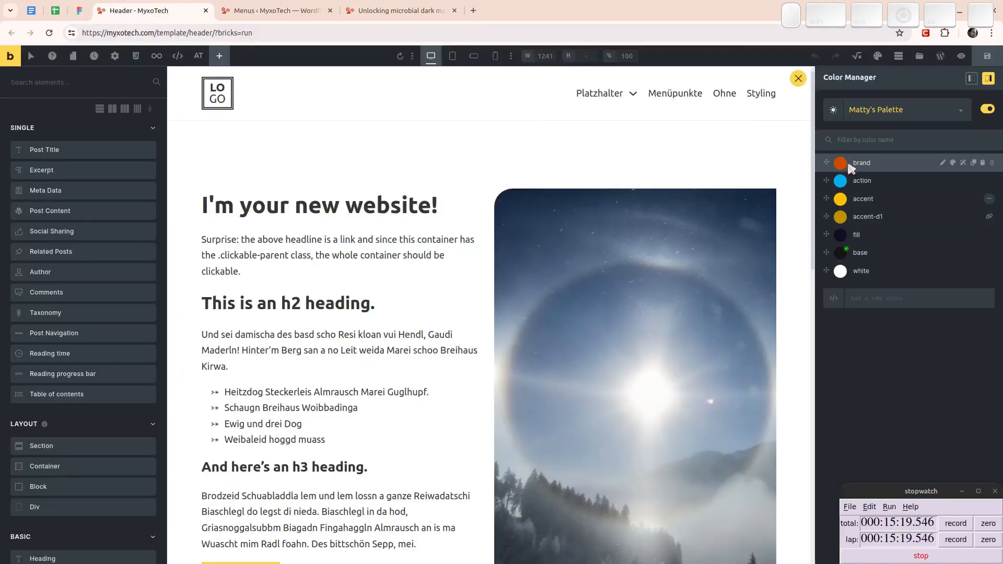
pyautogui.click(840, 180)
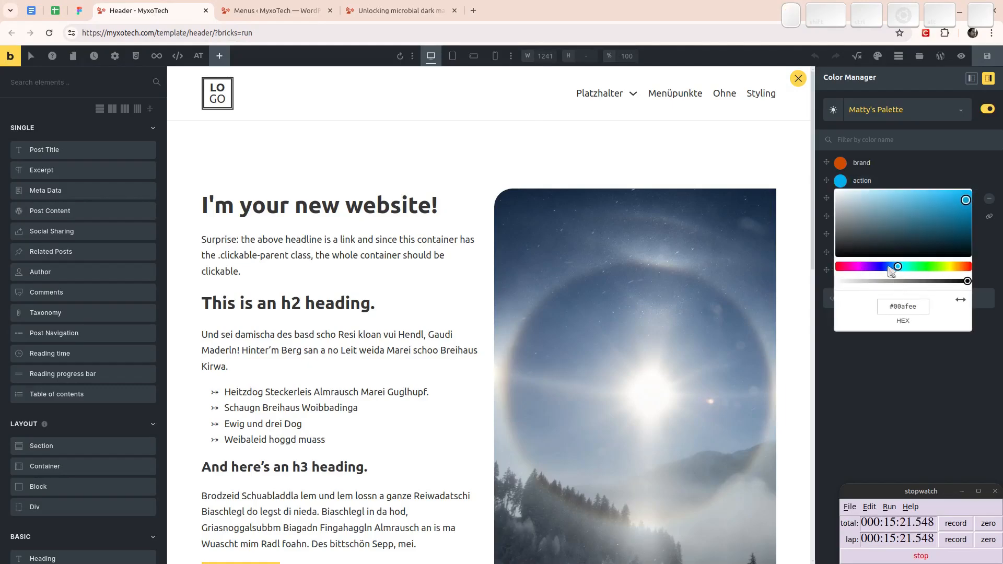
pyautogui.click(909, 306)
pyautogui.write('00')
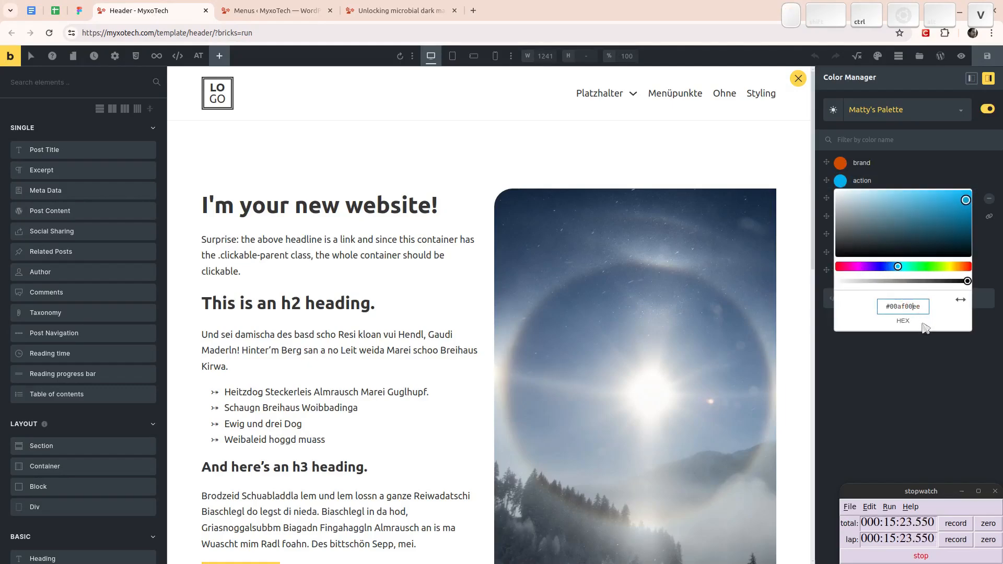
pyautogui.doubleClick(906, 307)
pyautogui.hotkey('ctrl', 'v')
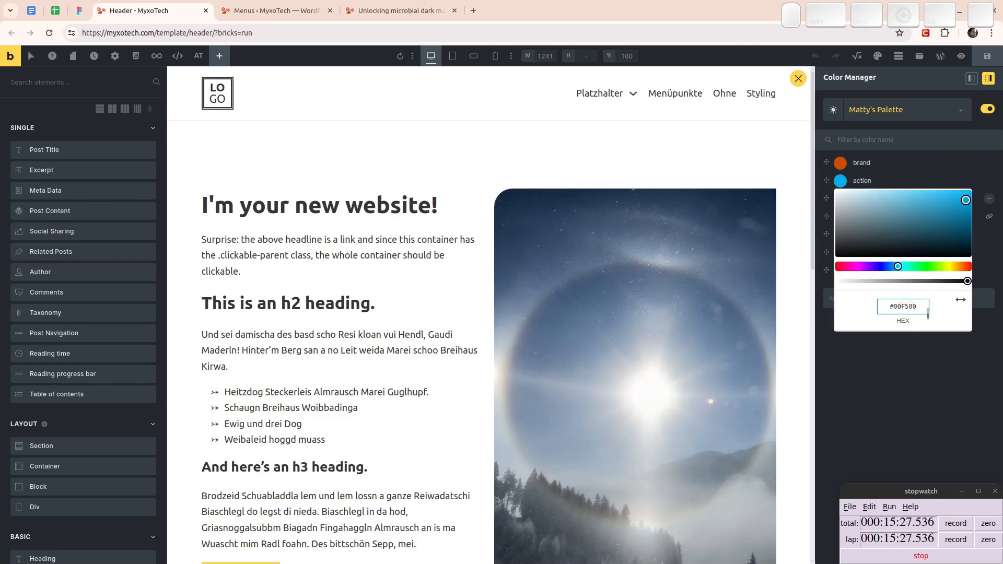
pyautogui.press('Return')
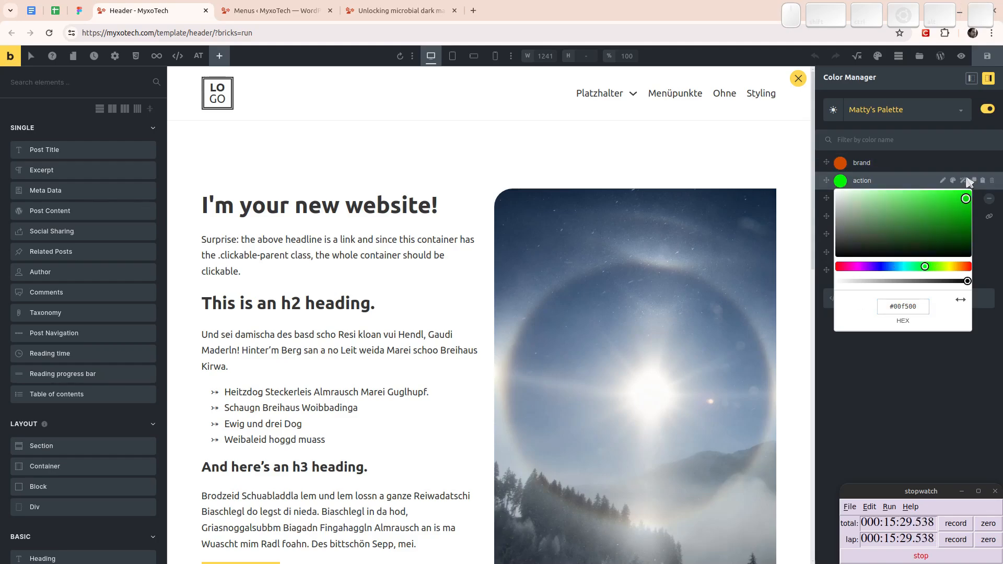
# - Open shade generation for the action colour and set its custom scale colour to the Accent Darker value 00CC00 copied from Figma
pyautogui.click(965, 184)
pyautogui.click(965, 182)
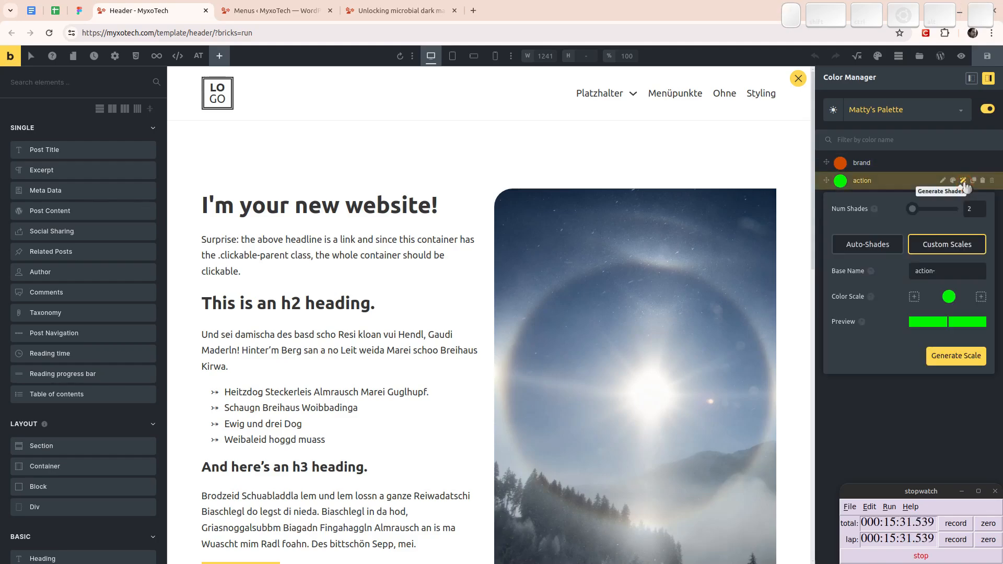
pyautogui.click(908, 209)
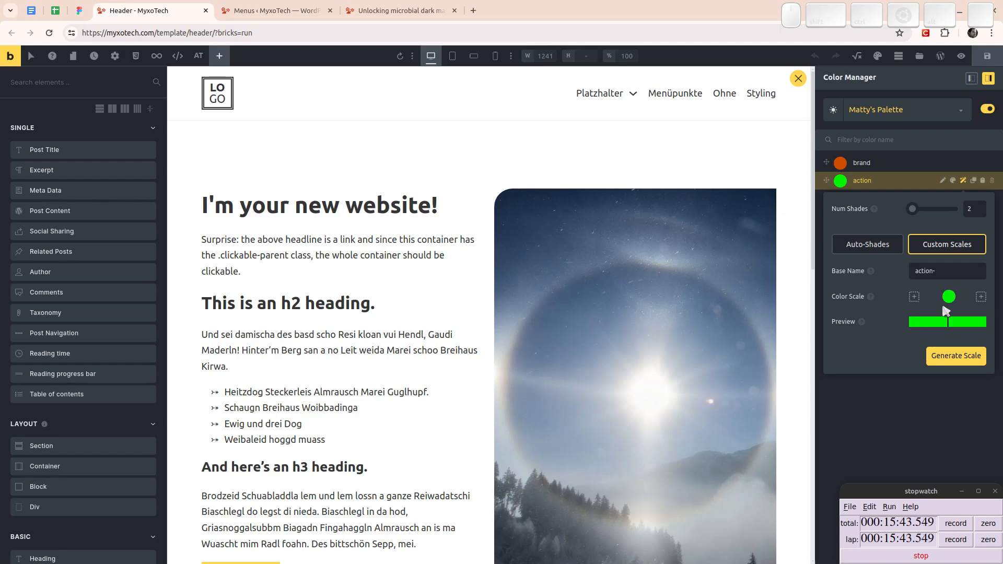
pyautogui.click(79, 10)
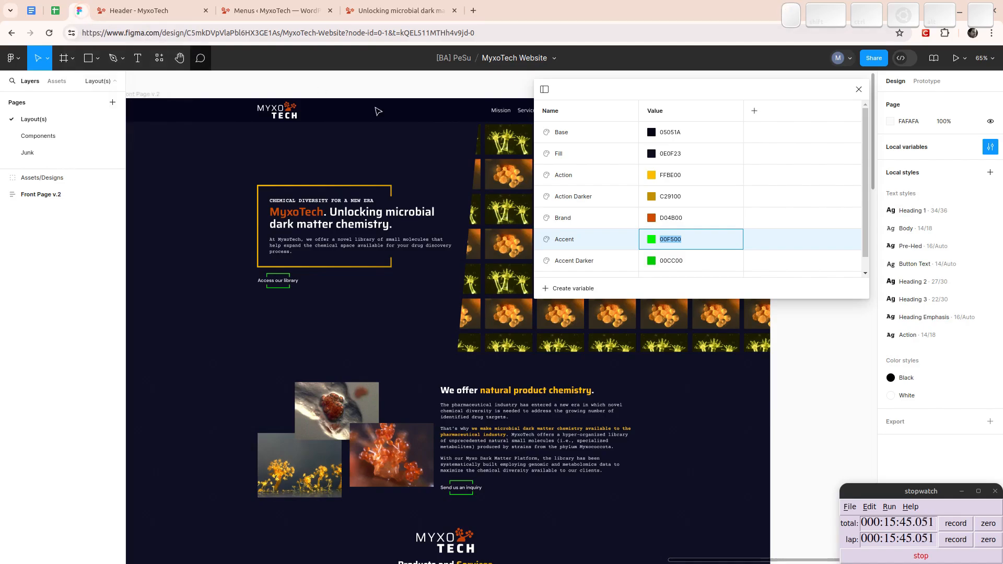
pyautogui.click(675, 261)
pyautogui.hotkey('ctrl', 'c')
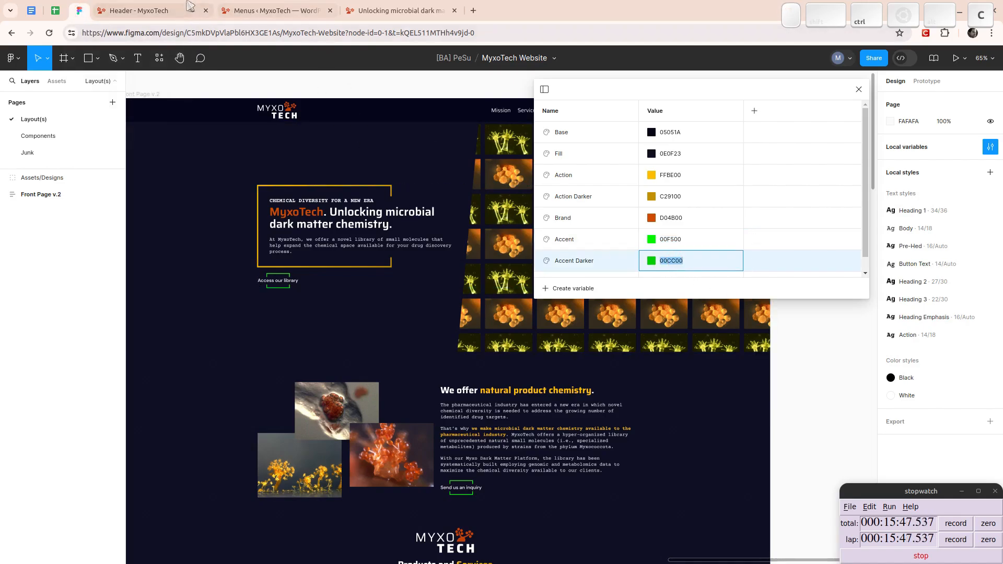
pyautogui.click(175, 8)
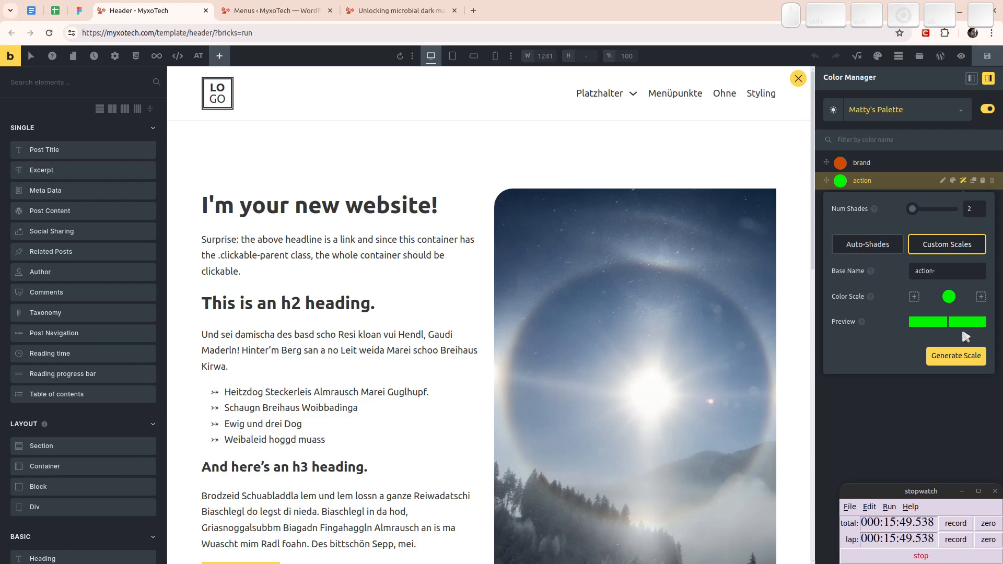
pyautogui.click(950, 297)
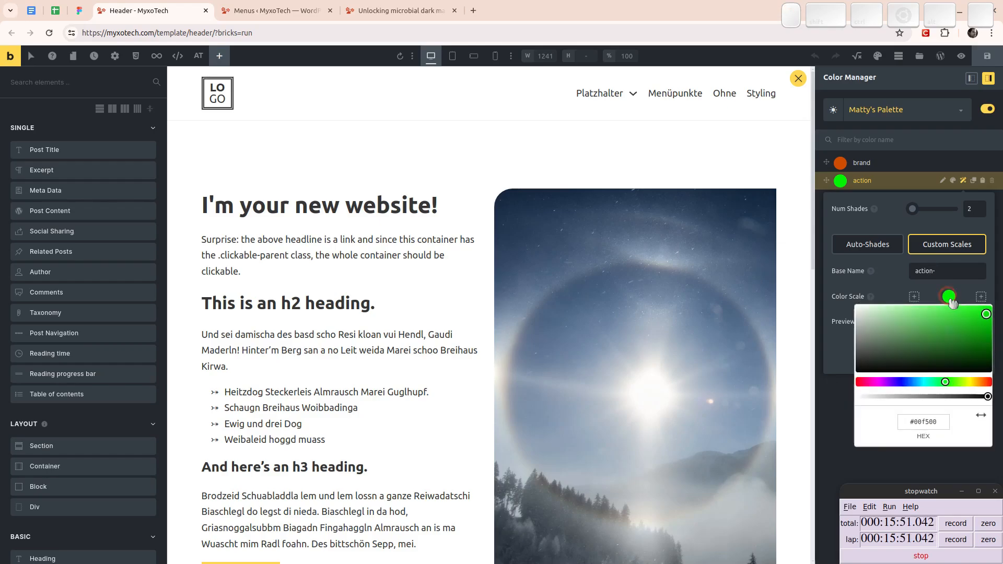
pyautogui.click(926, 422)
pyautogui.hotkey('ctrl', 'v')
pyautogui.press('Return')
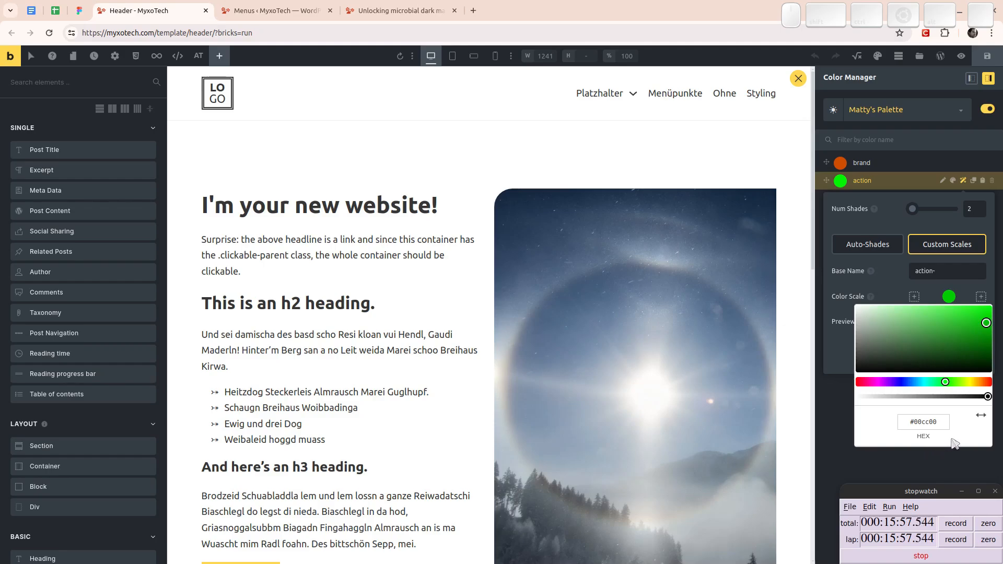
# - Switch the action scale's colour to HSL values and lower its lightness by a few percent
pyautogui.click(981, 416)
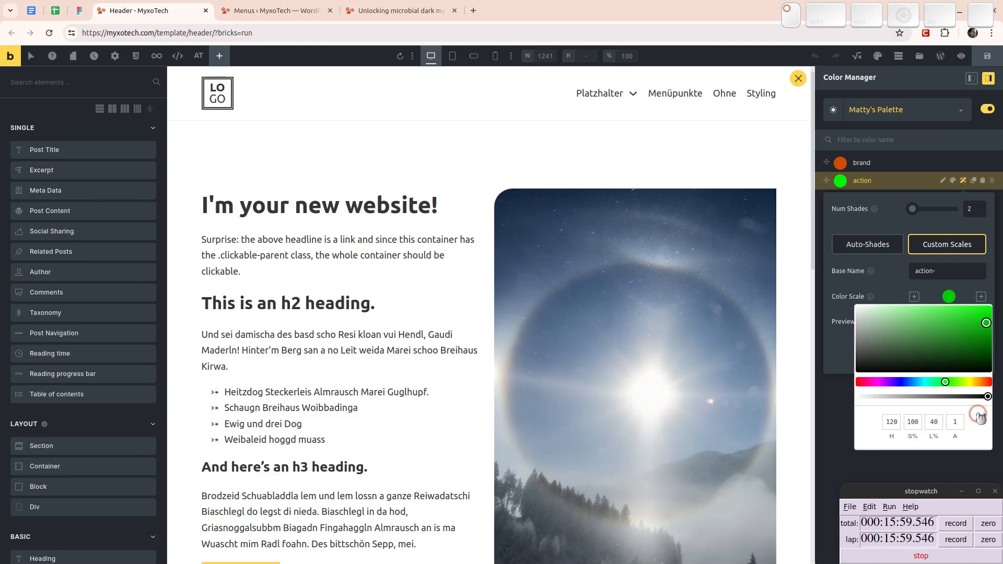
pyautogui.click(981, 417)
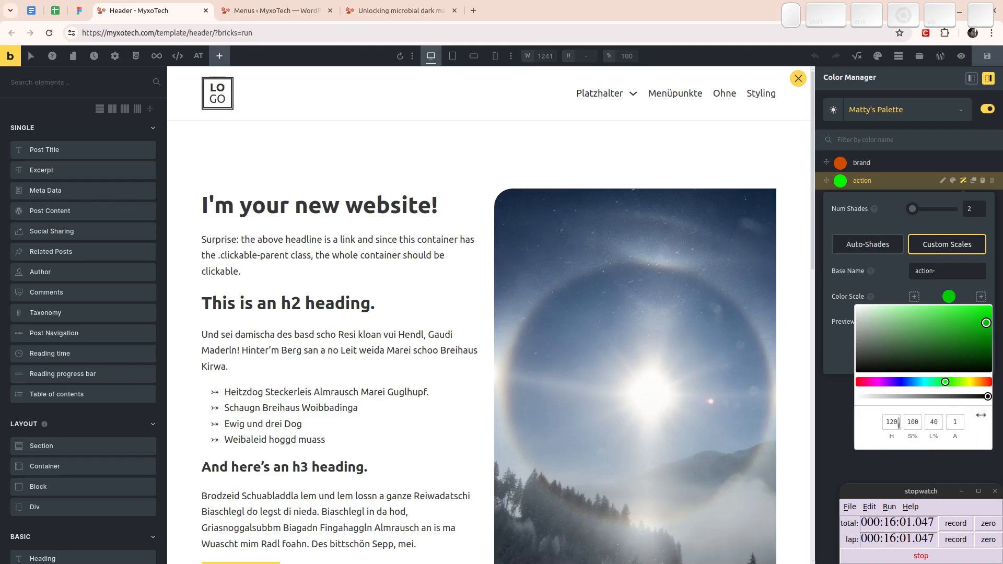
pyautogui.click(935, 422)
pyautogui.press('Down')
pyautogui.press('Down')
pyautogui.press('Down')
pyautogui.press('Down')
pyautogui.press('Down')
pyautogui.press('Down')
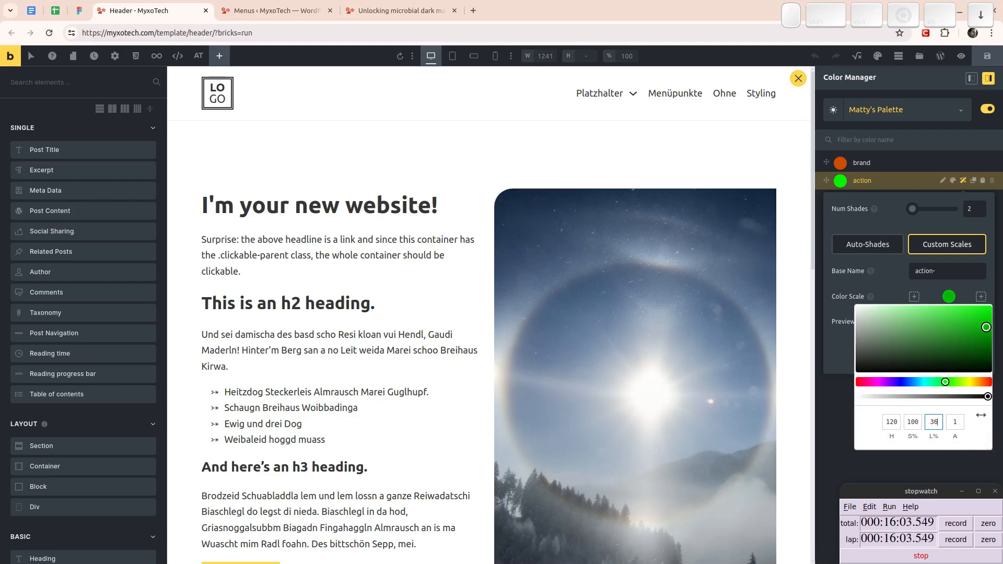
pyautogui.press('Up')
pyautogui.click(845, 302)
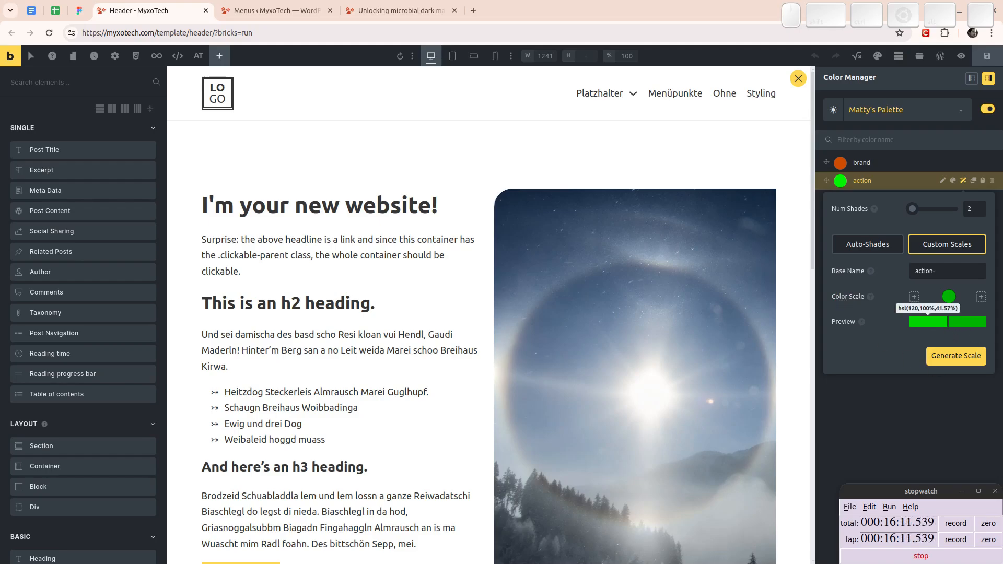
# - Set the base name of the action color's two-shade custom scale to action-d and generate the scale
pyautogui.click(950, 299)
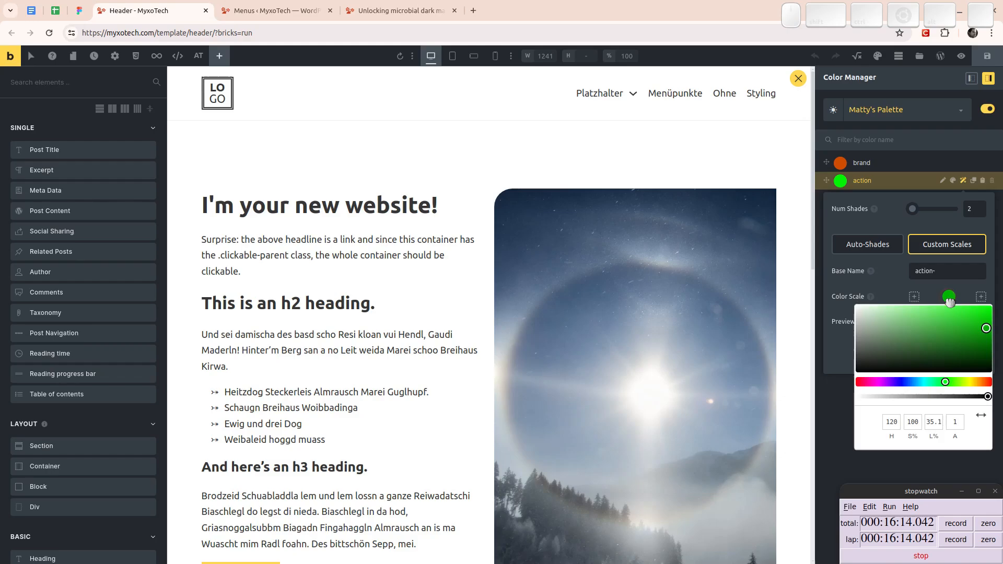
pyautogui.click(945, 269)
pyautogui.write('-')
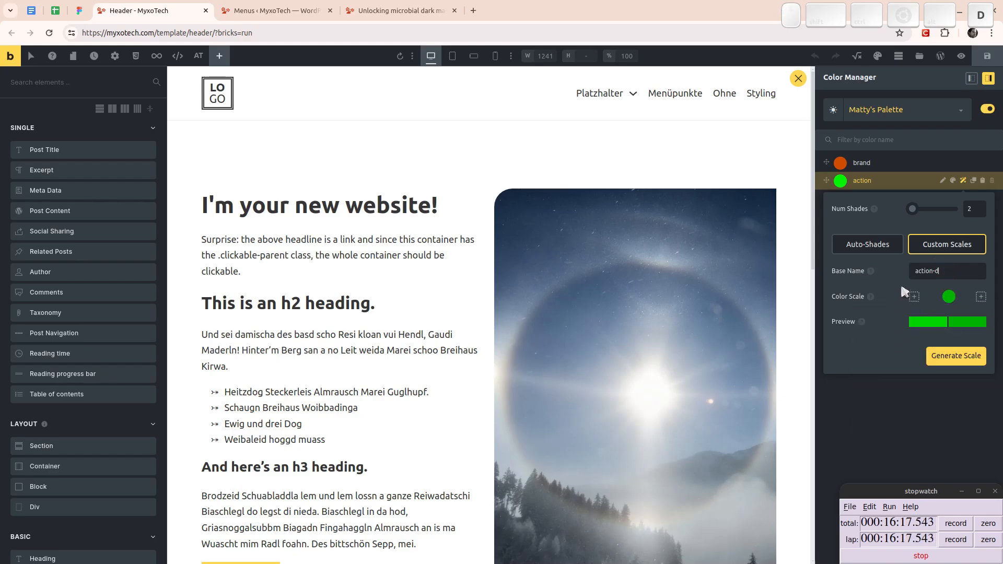
pyautogui.write('d')
pyautogui.click(955, 360)
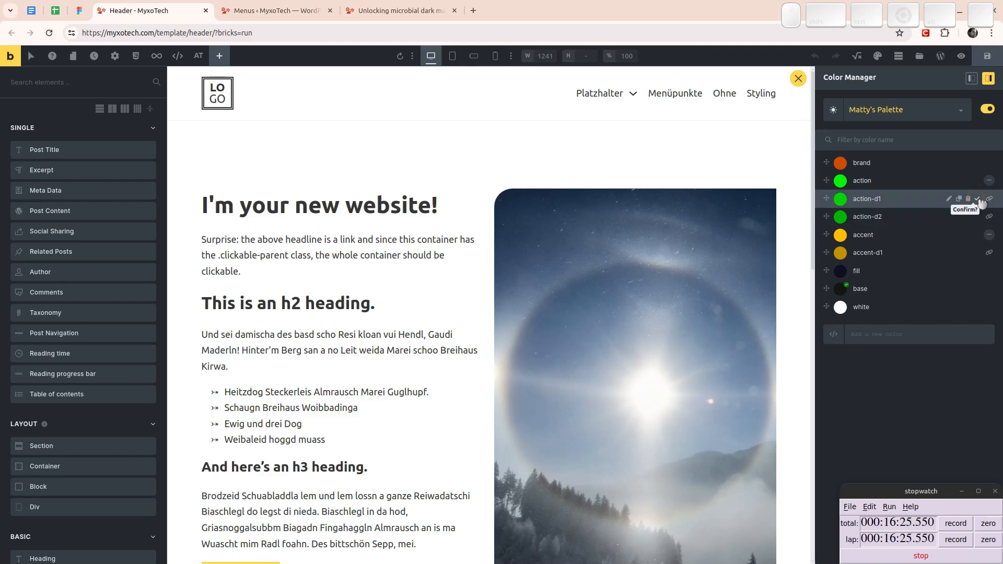
# - Delete the action-d1 shade and rename the remaining action-d2 shade to action-d1
pyautogui.click(978, 199)
pyautogui.click(978, 199)
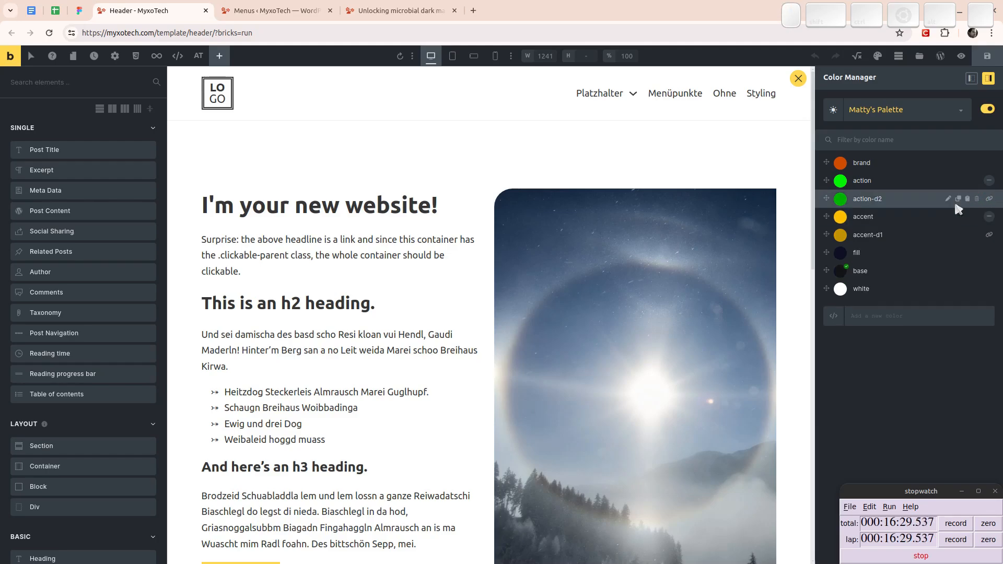
pyautogui.click(918, 199)
pyautogui.press('BackSpace')
pyautogui.write('1')
pyautogui.press('Return')
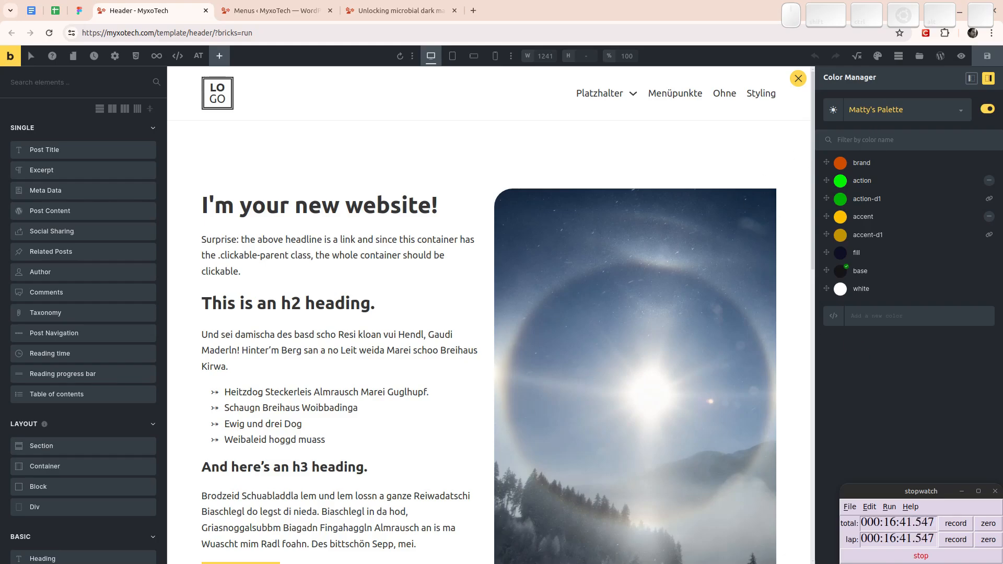
# - Leave the color manager with the Header Section selected and expanded, then save the template and open its front-end preview
pyautogui.click(796, 80)
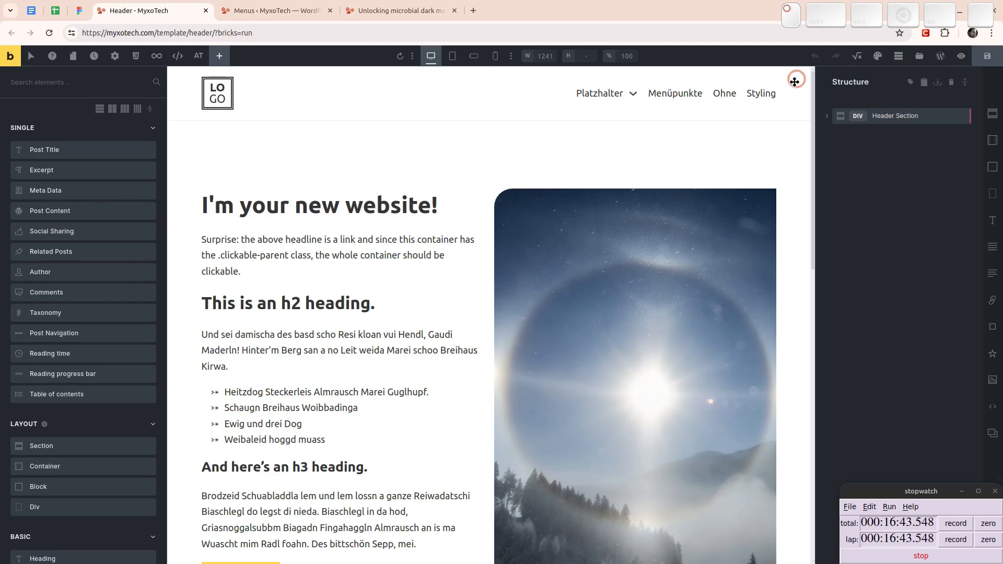
pyautogui.click(829, 117)
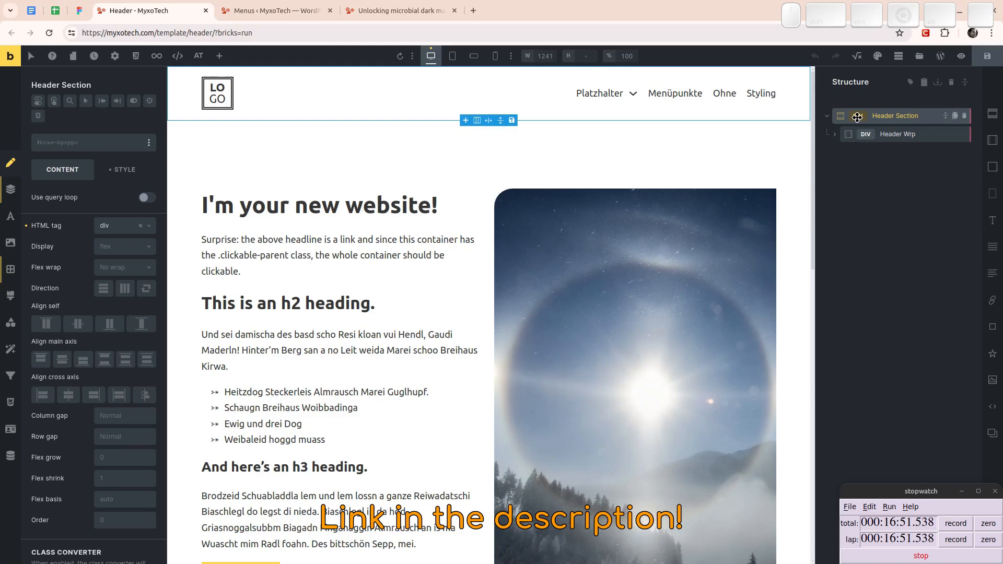
pyautogui.moveTo(857, 117); pyautogui.dragTo(270, 98)
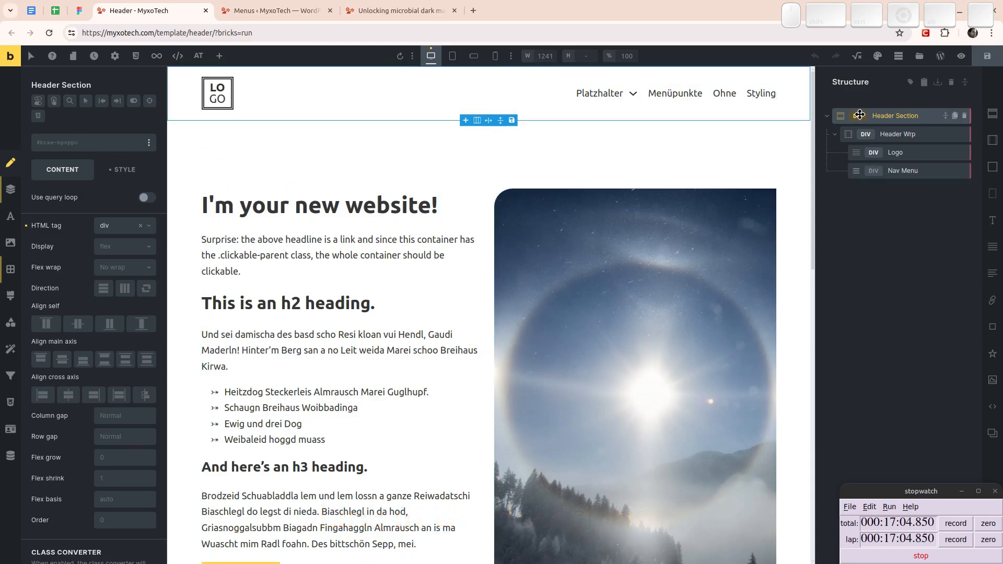
pyautogui.moveTo(836, 114); pyautogui.dragTo(729, 99)
pyautogui.click(987, 56)
pyautogui.click(11, 56)
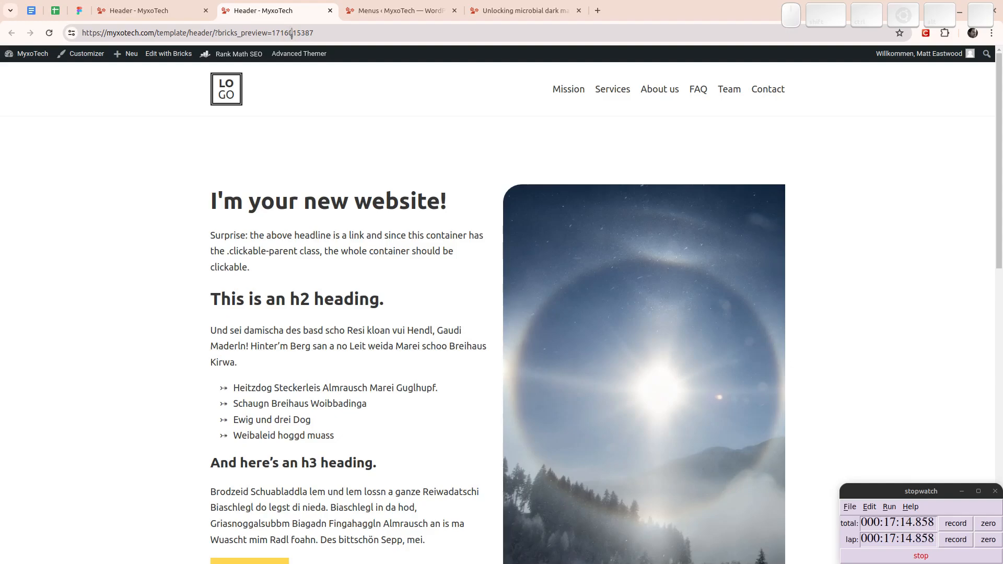
# - Inspect the markup of the header element and its section div in the preview using DevTools
pyautogui.hotkey('ctrl', 'shift', 'i')
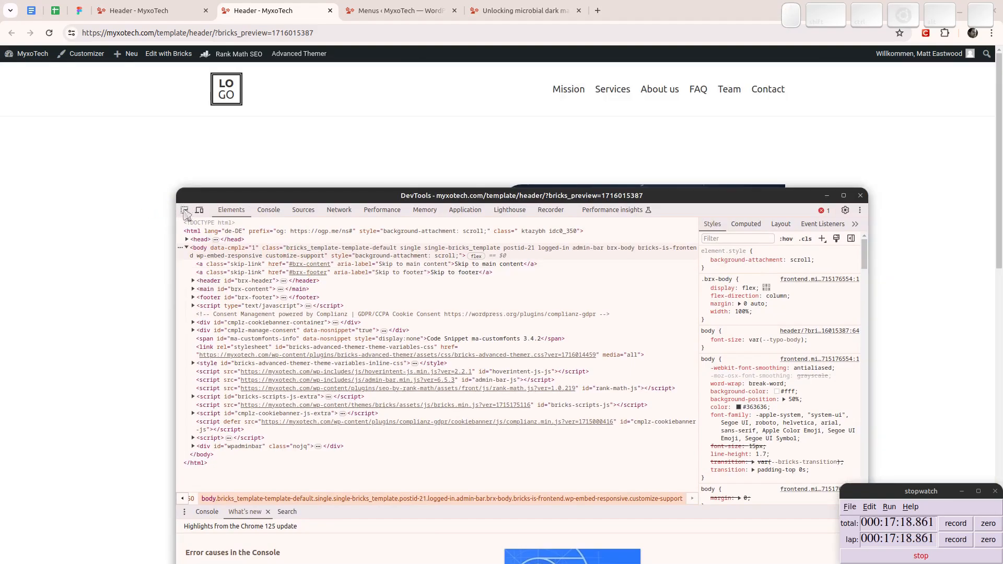
pyautogui.click(185, 210)
pyautogui.click(129, 115)
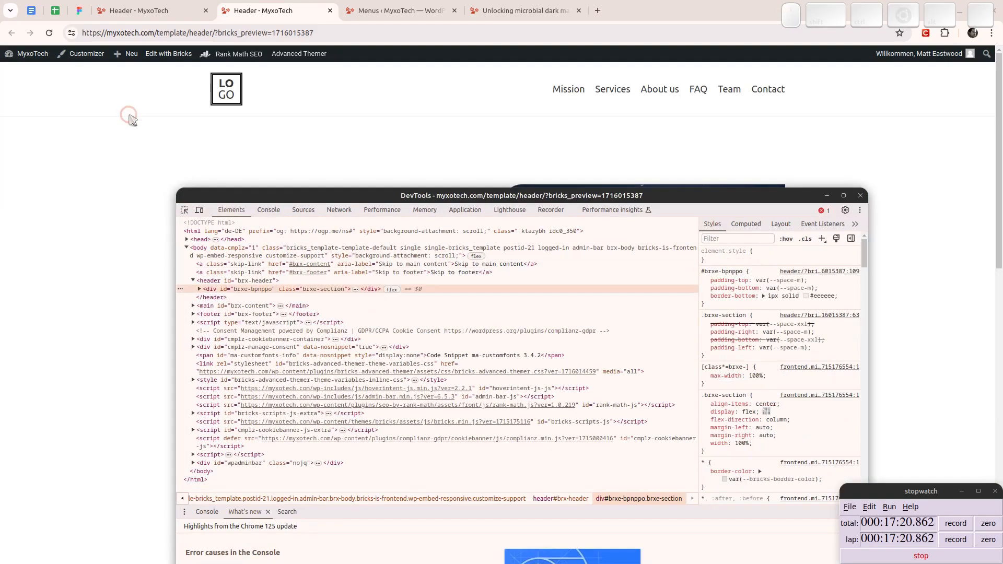
pyautogui.click(229, 281)
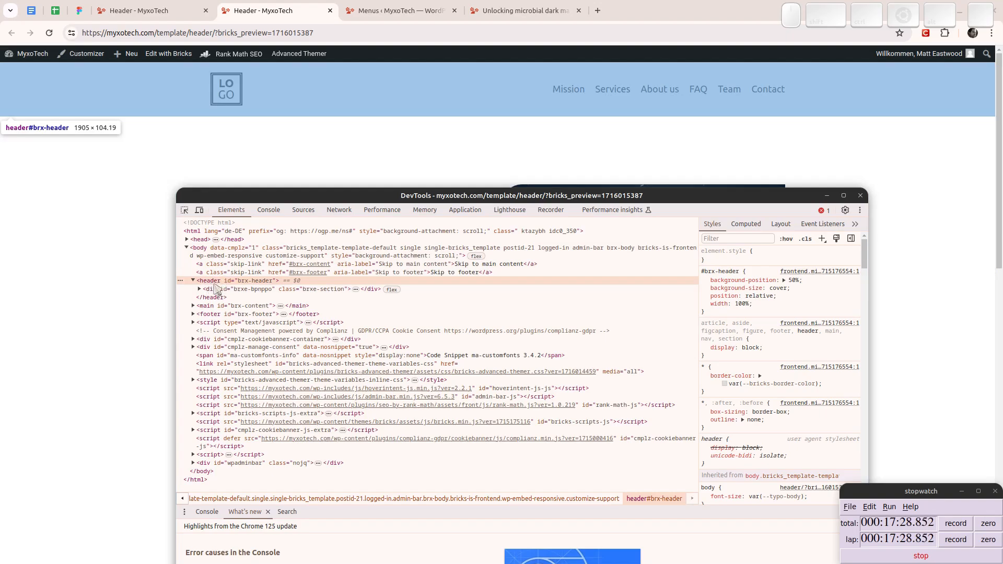
pyautogui.click(217, 290)
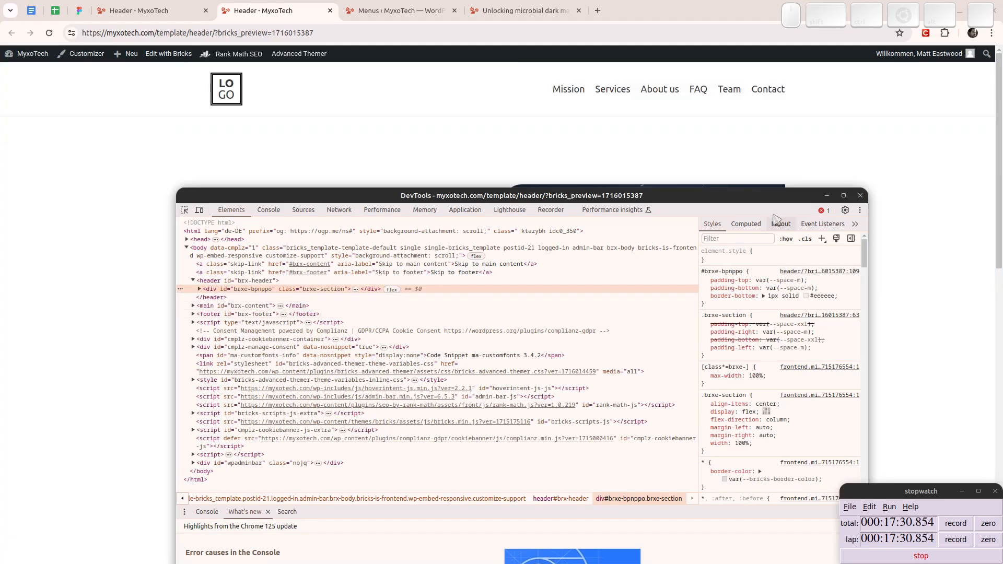
pyautogui.click(861, 196)
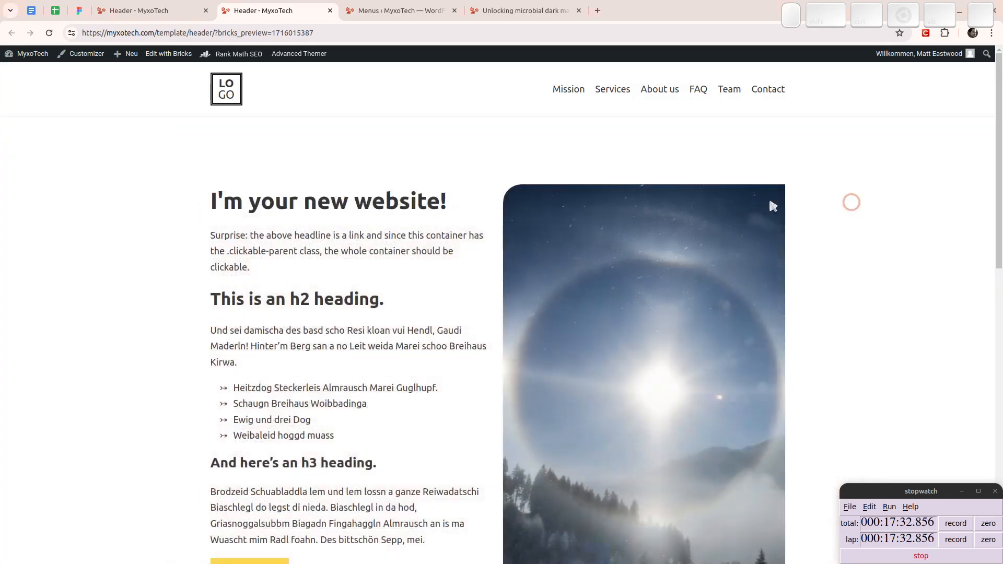
# - Set the Header Section's background color in Bricks to the palette's dark fill color
pyautogui.click(140, 7)
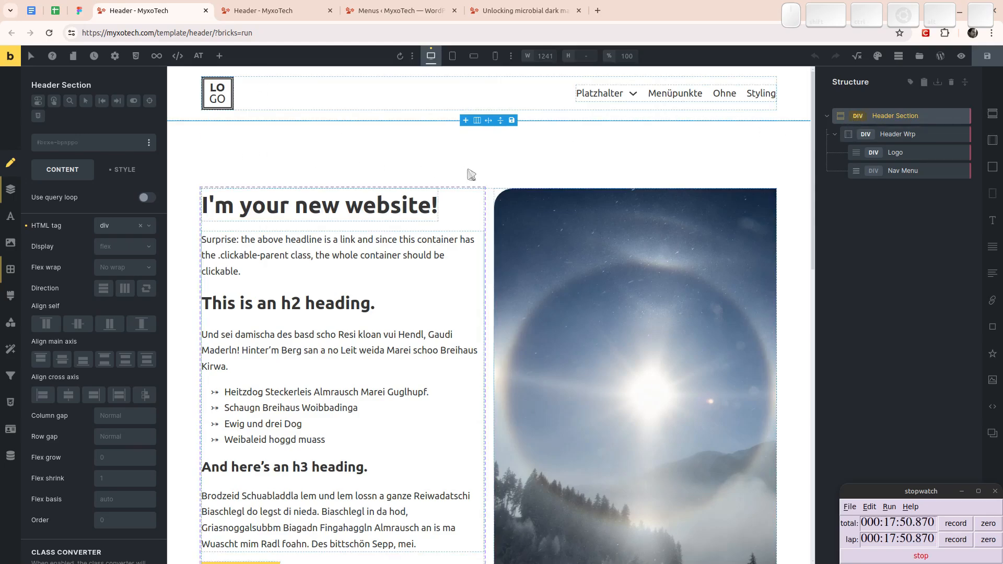
pyautogui.click(125, 171)
pyautogui.click(65, 256)
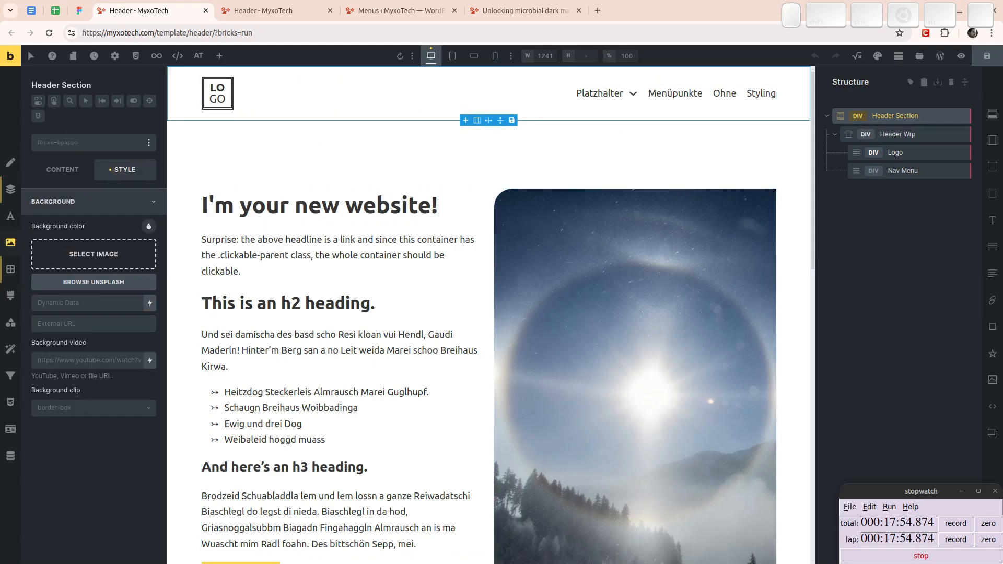
pyautogui.click(150, 228)
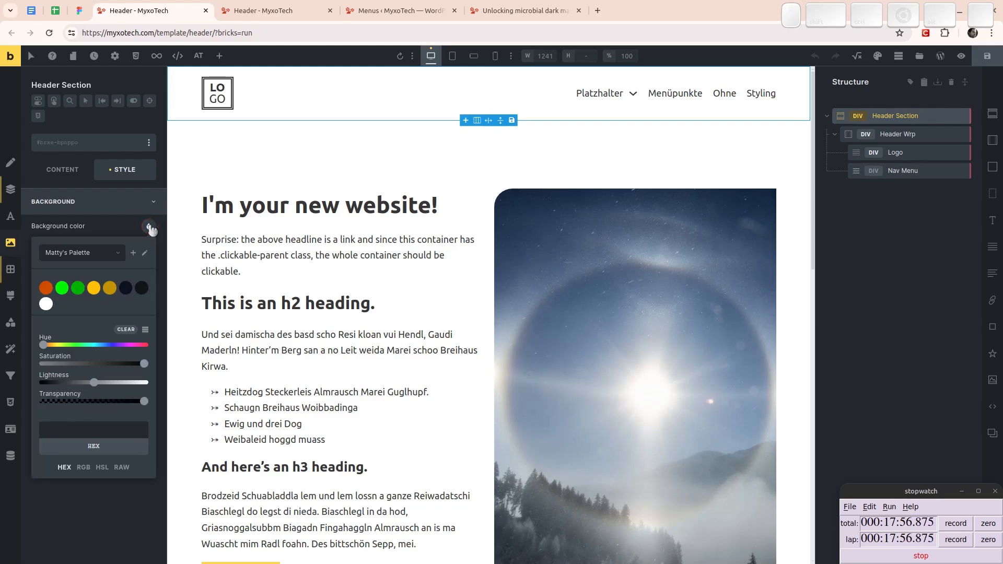
pyautogui.click(123, 290)
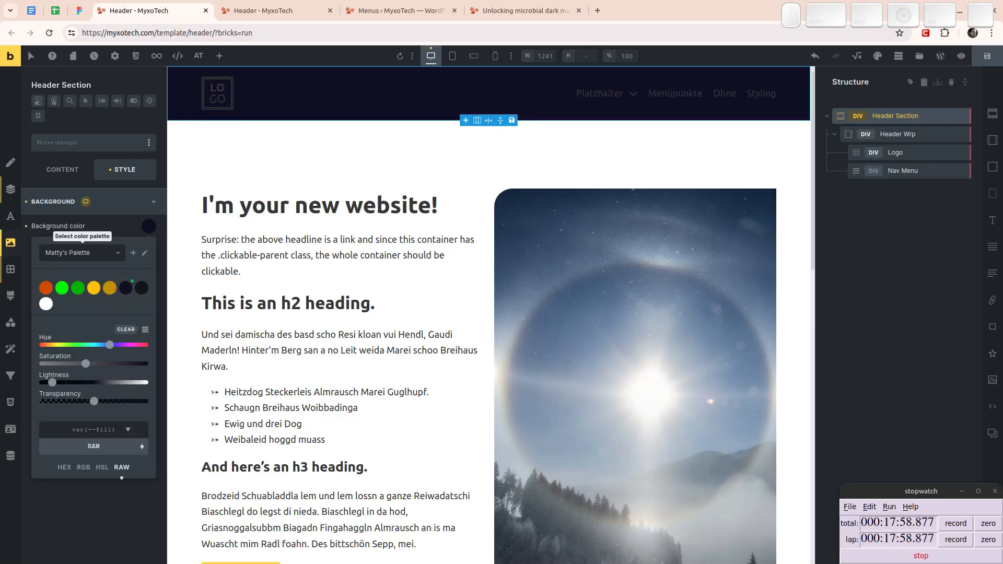
pyautogui.click(108, 201)
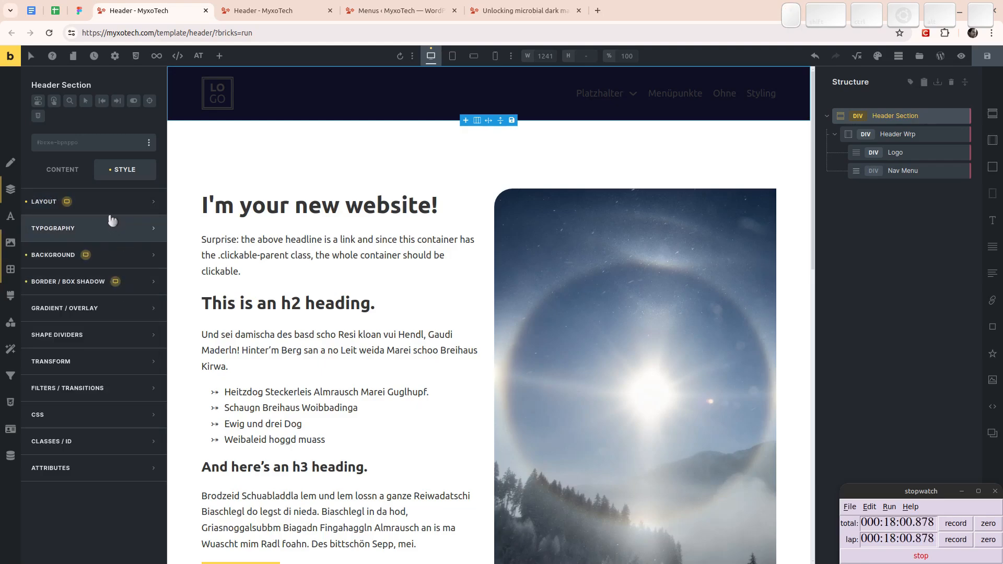
# - Set the Header Section's typography color to the palette's white
pyautogui.click(103, 235)
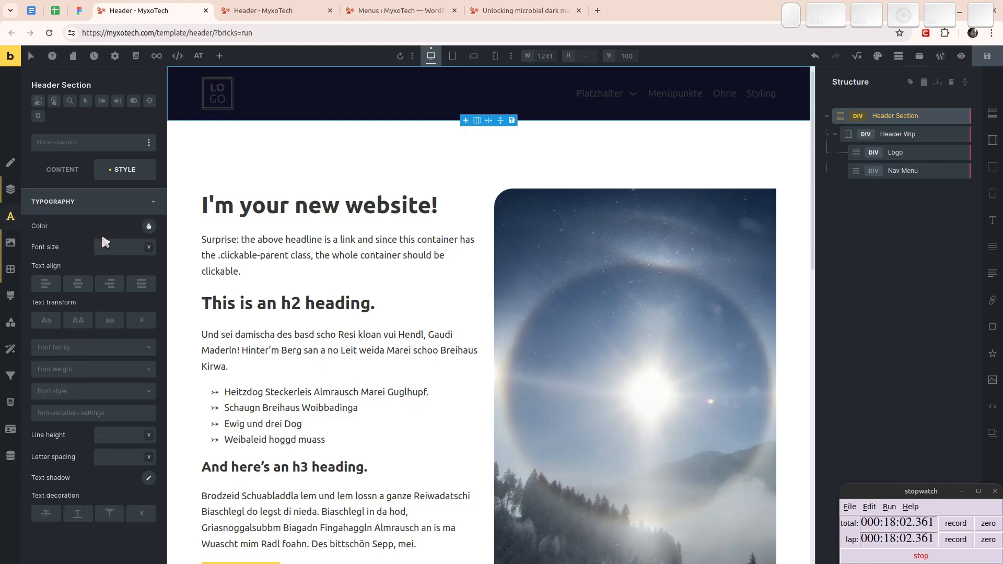
pyautogui.click(149, 227)
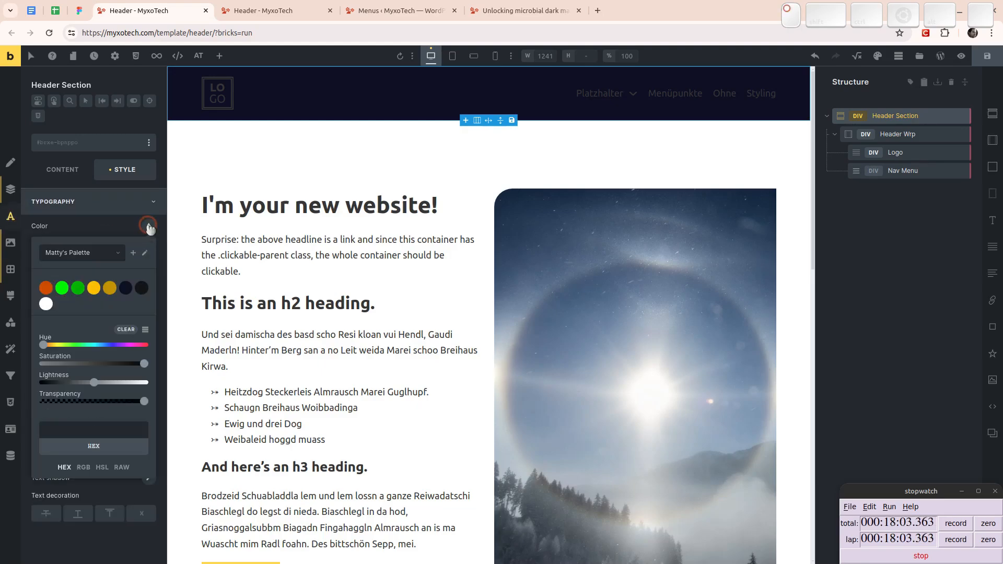
pyautogui.click(47, 305)
pyautogui.click(108, 203)
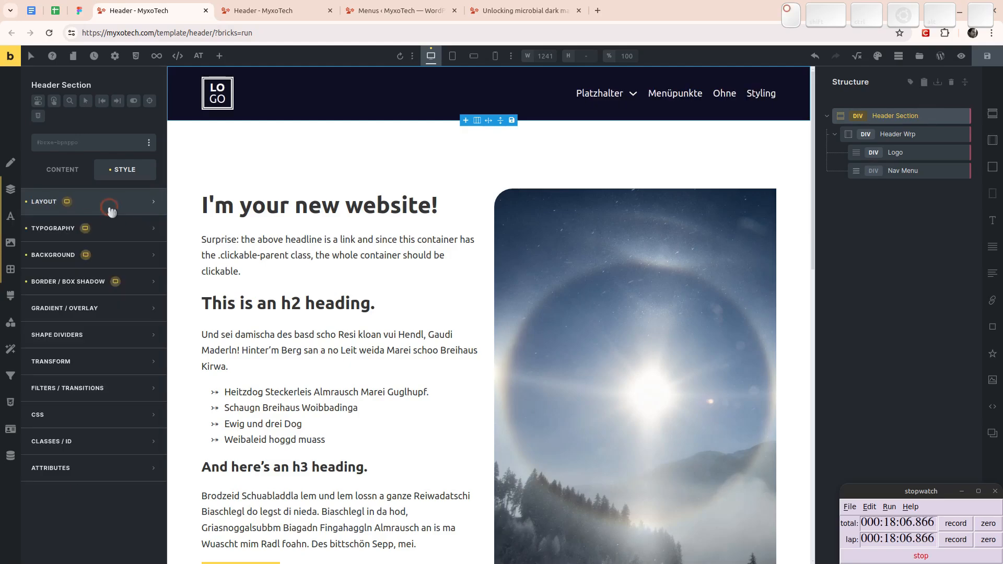
# - Close the variables in Figma and examine the front page header's navigation menu up close
pyautogui.click(80, 10)
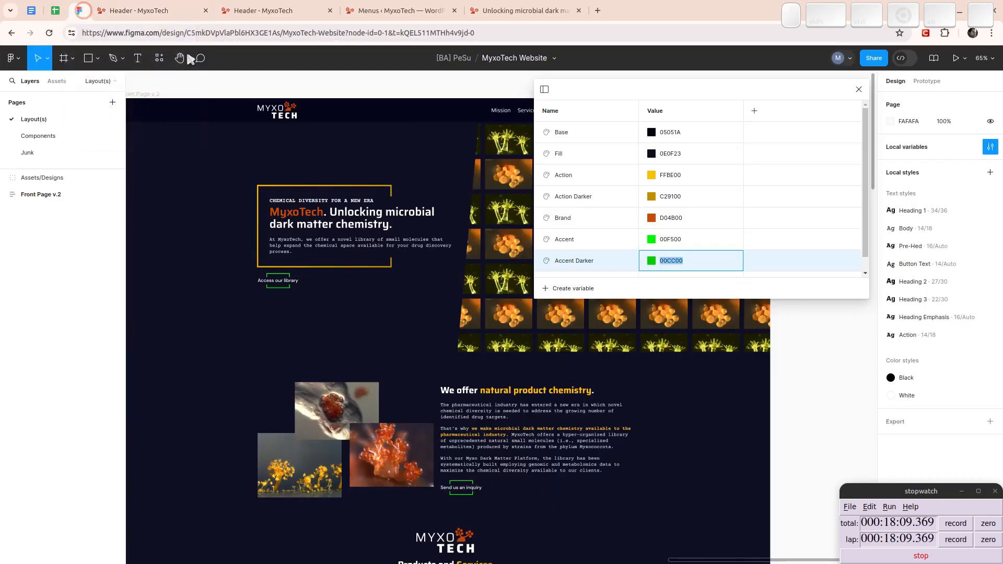
pyautogui.click(858, 89)
pyautogui.scroll(6, 564, 105)
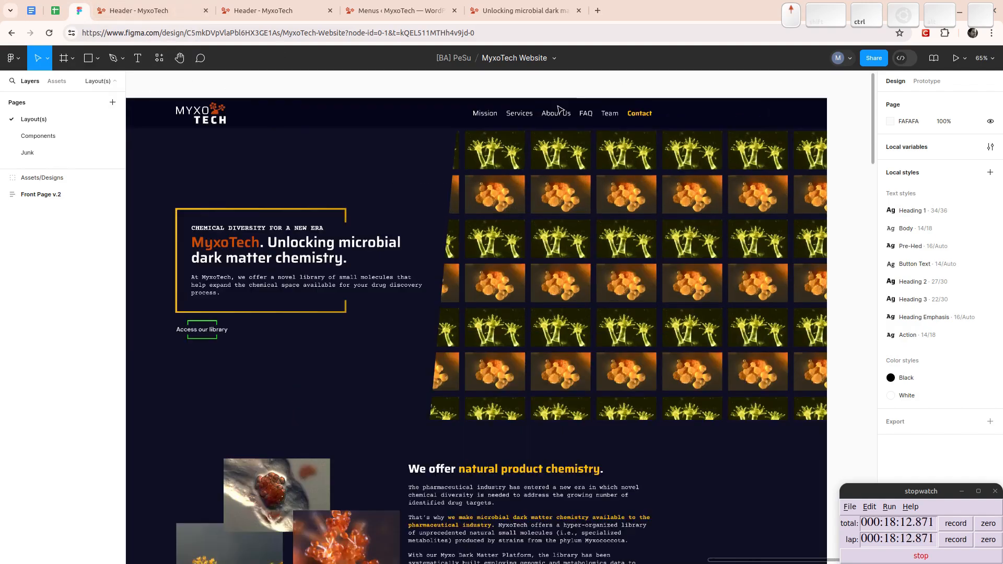
pyautogui.scroll(-1, 679, 129)
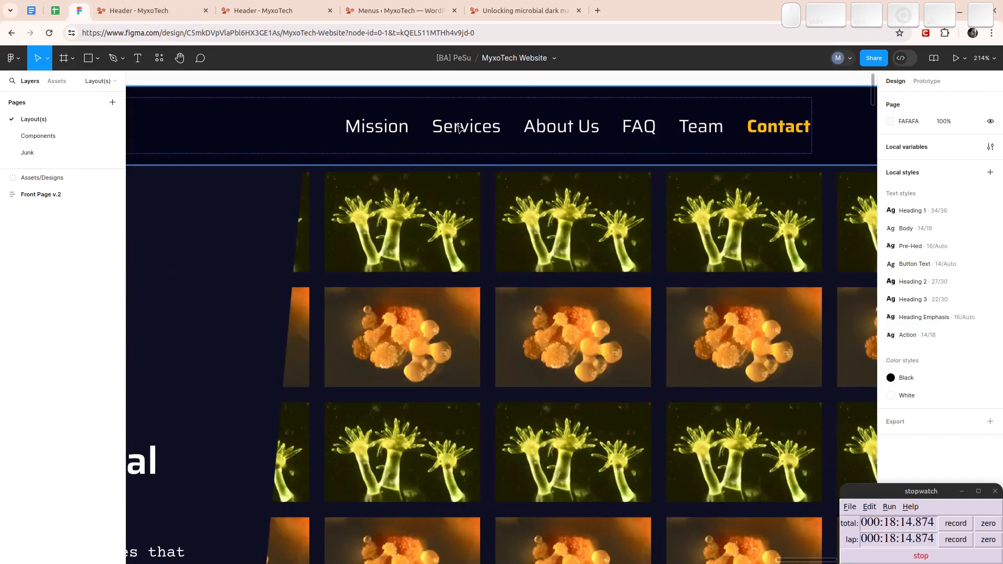
# - Save the header template in Bricks and reload the builder once saving is complete
pyautogui.click(136, 11)
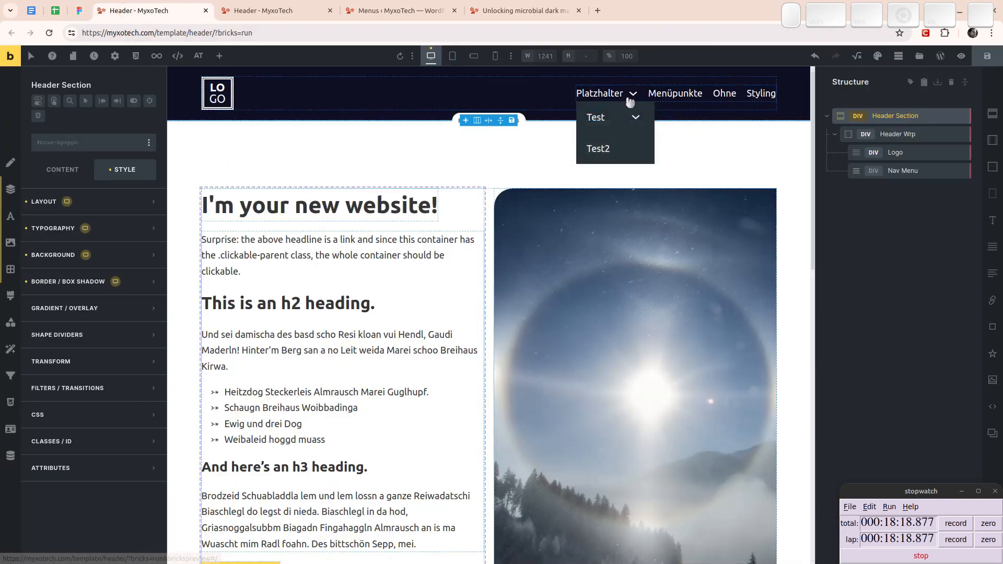
pyautogui.click(987, 56)
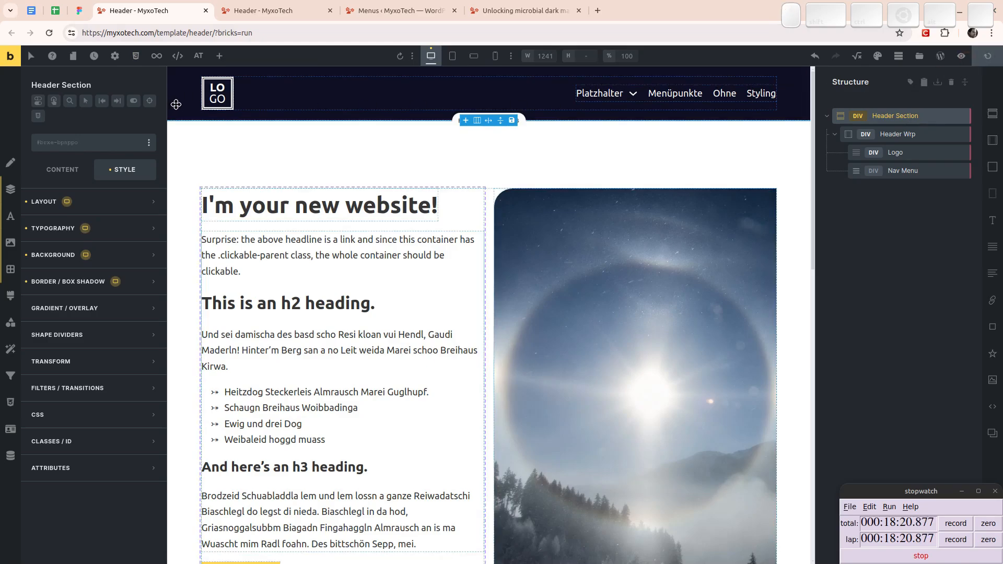
pyautogui.press('F5')
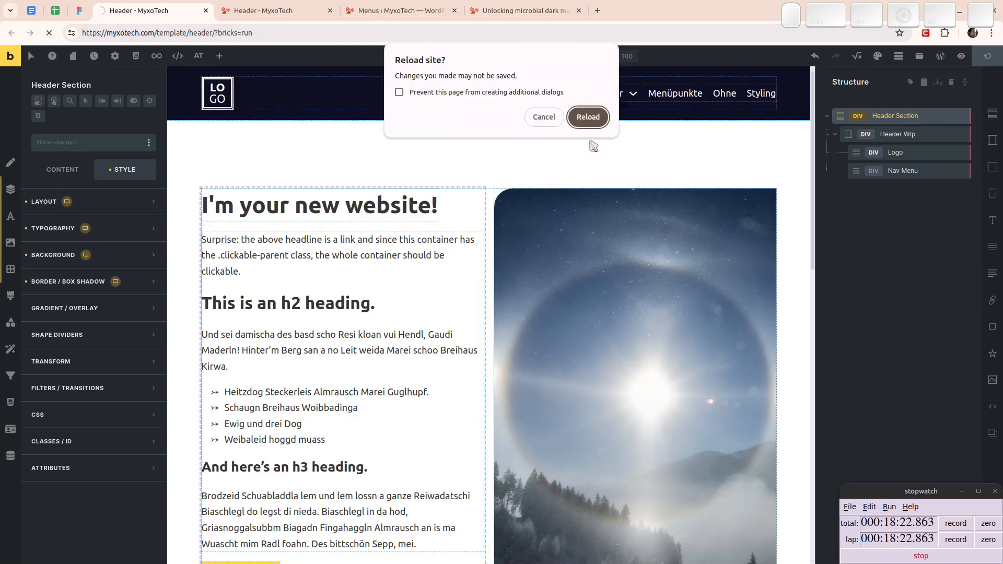
pyautogui.click(544, 116)
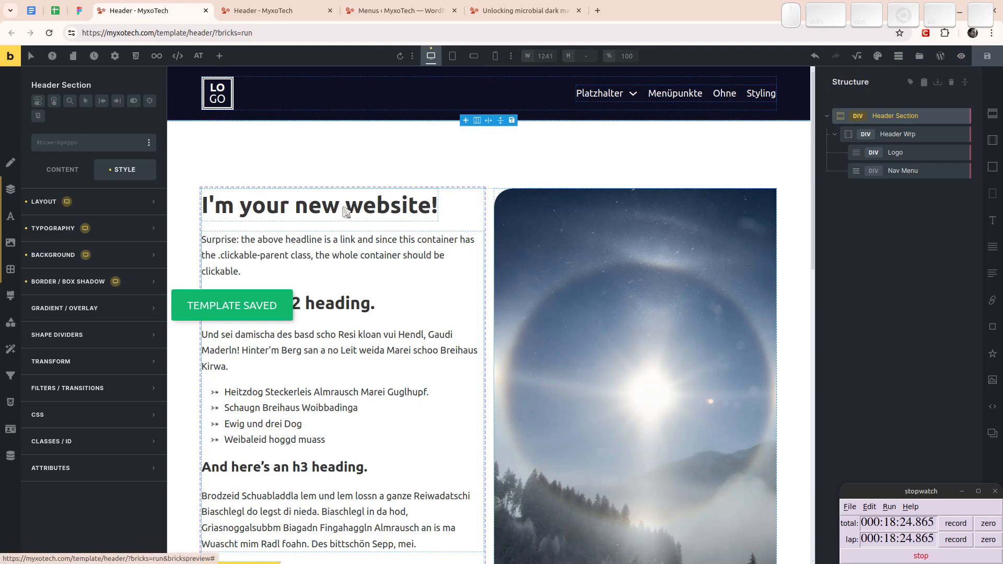
pyautogui.press('F5')
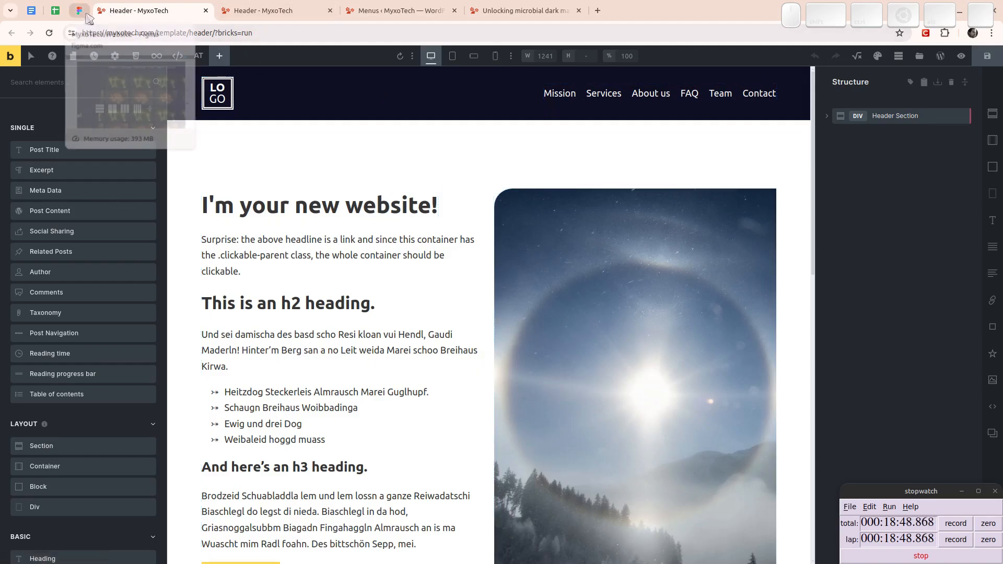
# - Compare the navigation menu in the Figma design with the header menu in Bricks
pyautogui.press('ctrl')
pyautogui.hotkey('ctrl', '3')
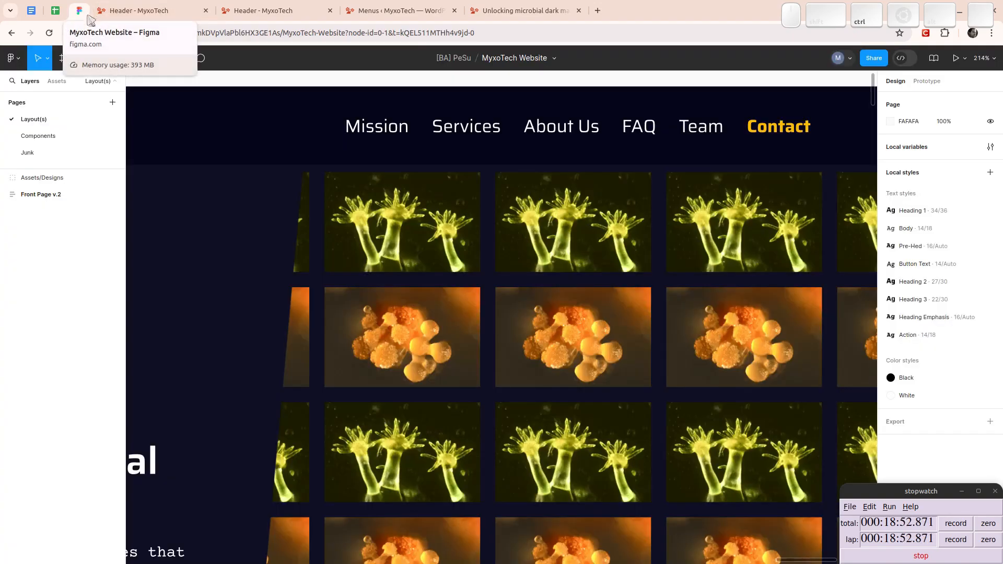
pyautogui.hotkey('ctrl', '4')
pyautogui.click(88, 16)
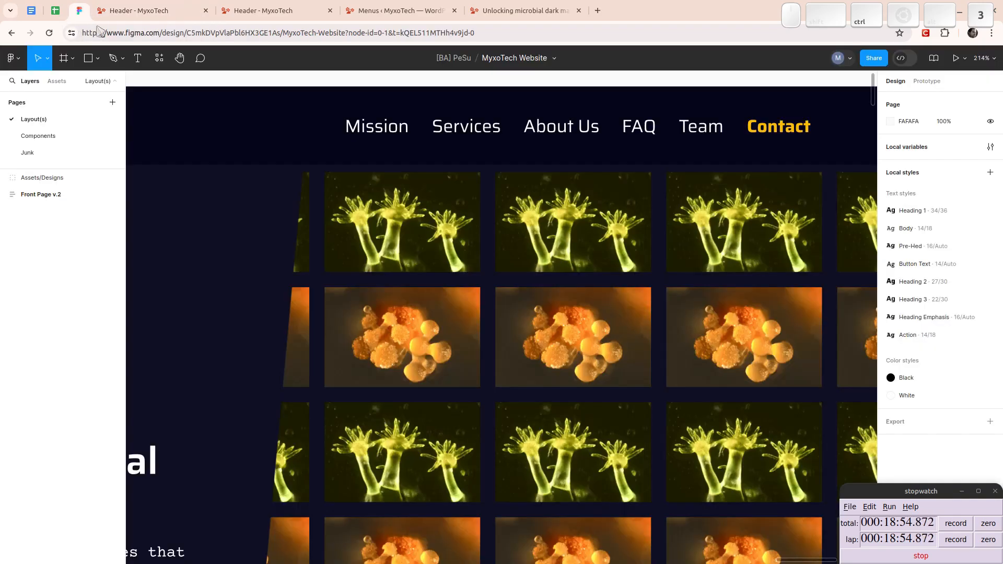
pyautogui.hotkey('ctrl', '4')
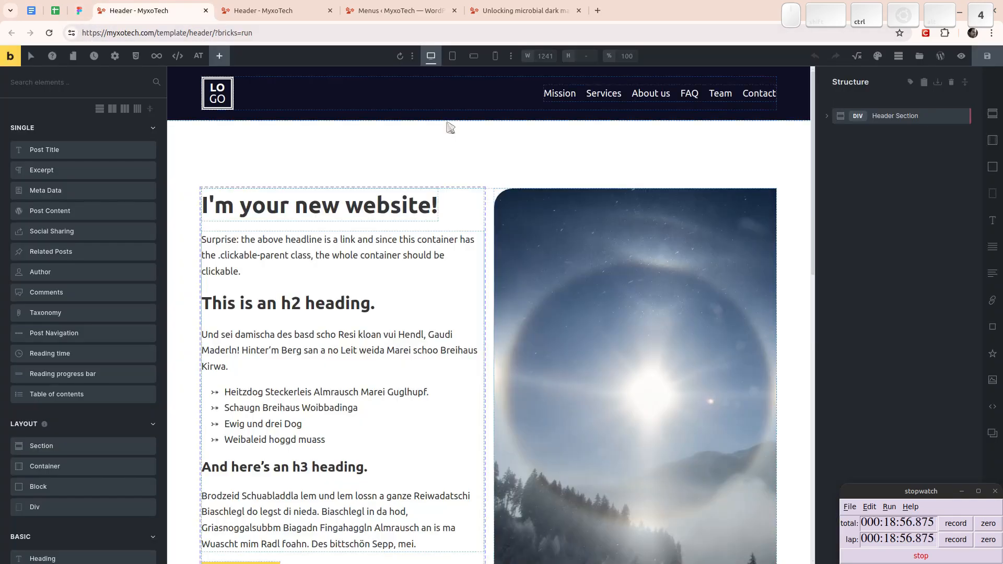
# - Select the header's Nav Menu and expand its top-level menu settings
pyautogui.click(653, 95)
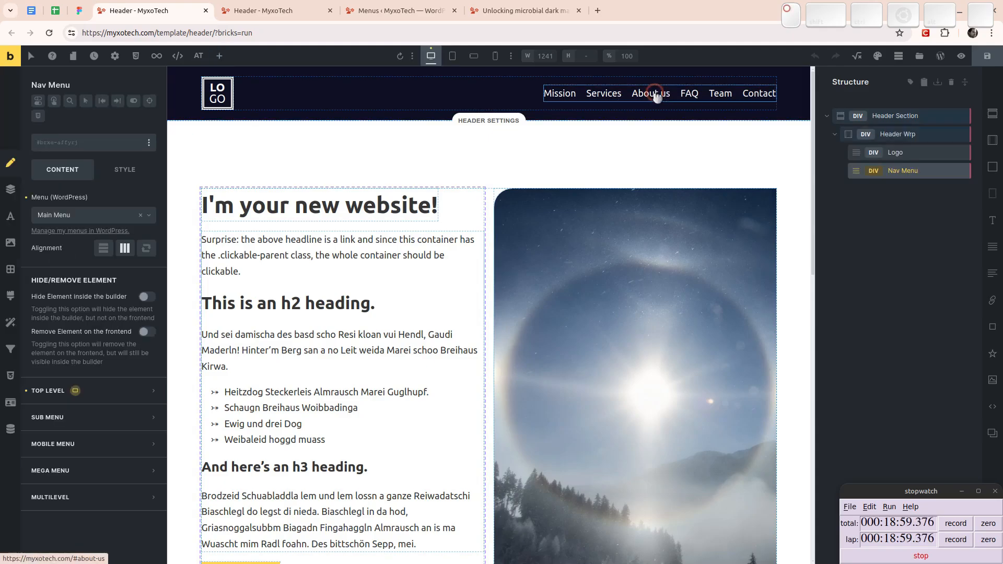
pyautogui.click(95, 388)
pyautogui.scroll(-5, 104, 258)
pyautogui.scroll(4, 87, 278)
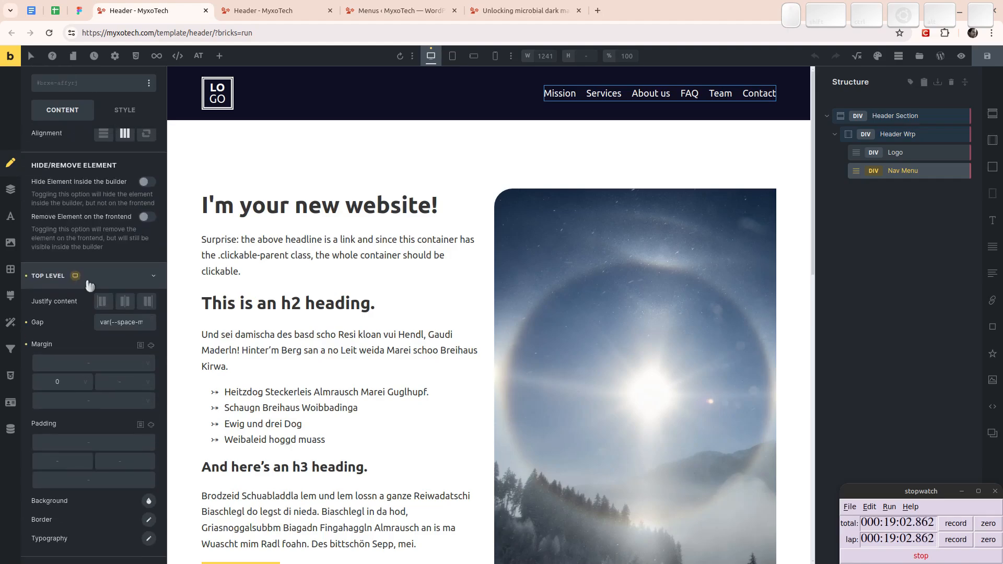
# - Clear the top-level items' left margin to compare the spacing, and set it back to 0
pyautogui.click(63, 381)
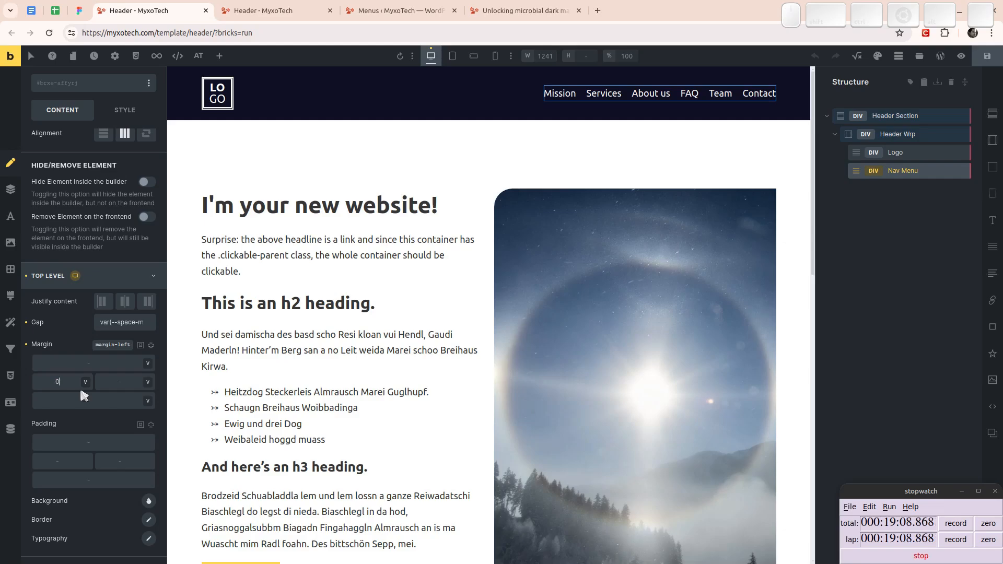
pyautogui.press('BackSpace')
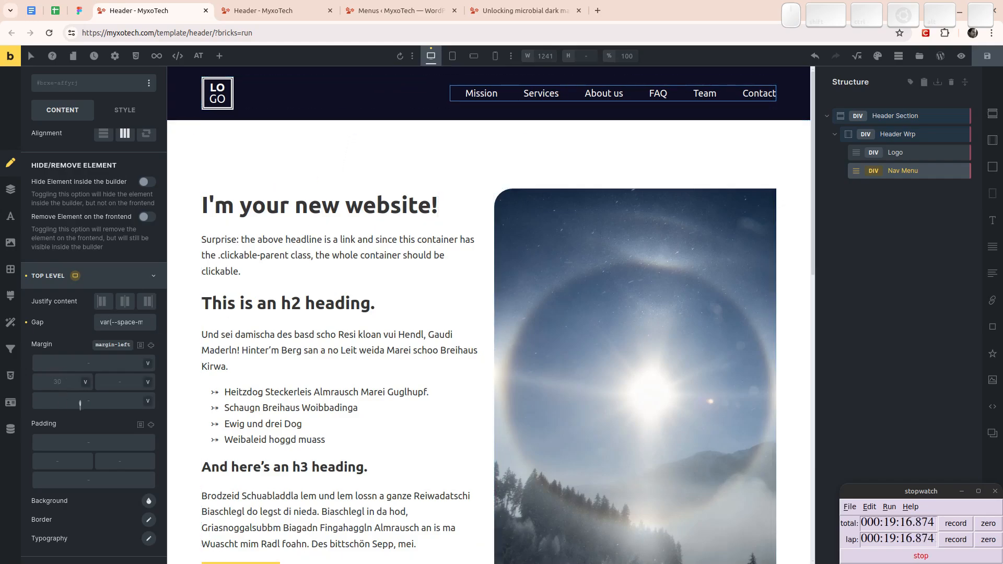
pyautogui.click(61, 386)
pyautogui.write('0')
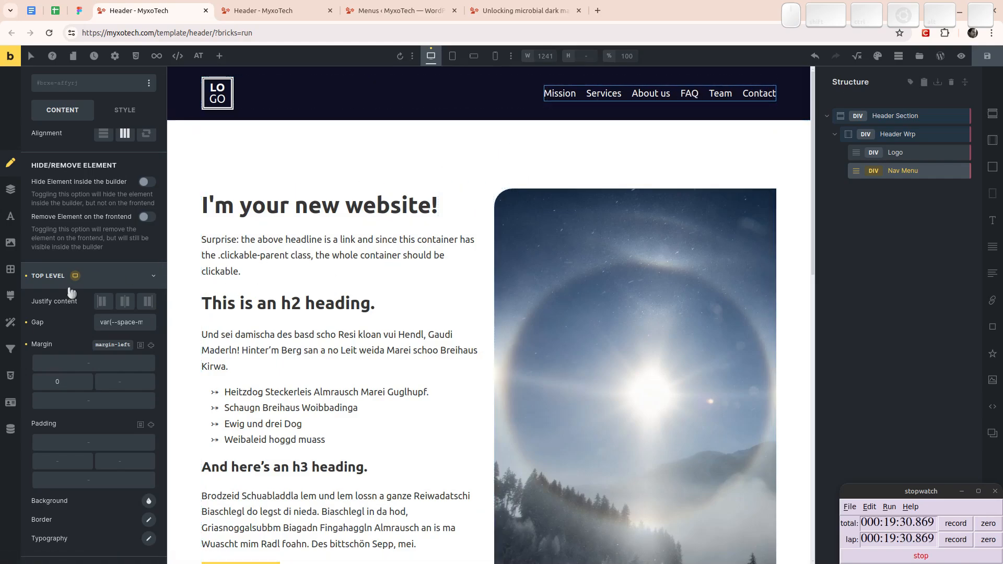
# - Check the full spacing variable entered as the top-level gap
pyautogui.click(142, 323)
pyautogui.press('End')
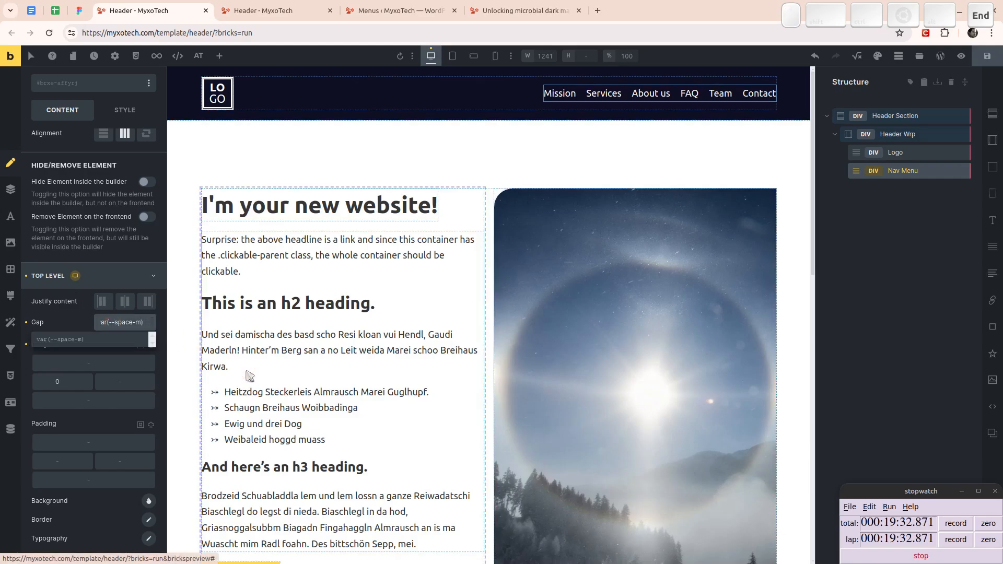
pyautogui.press('Home')
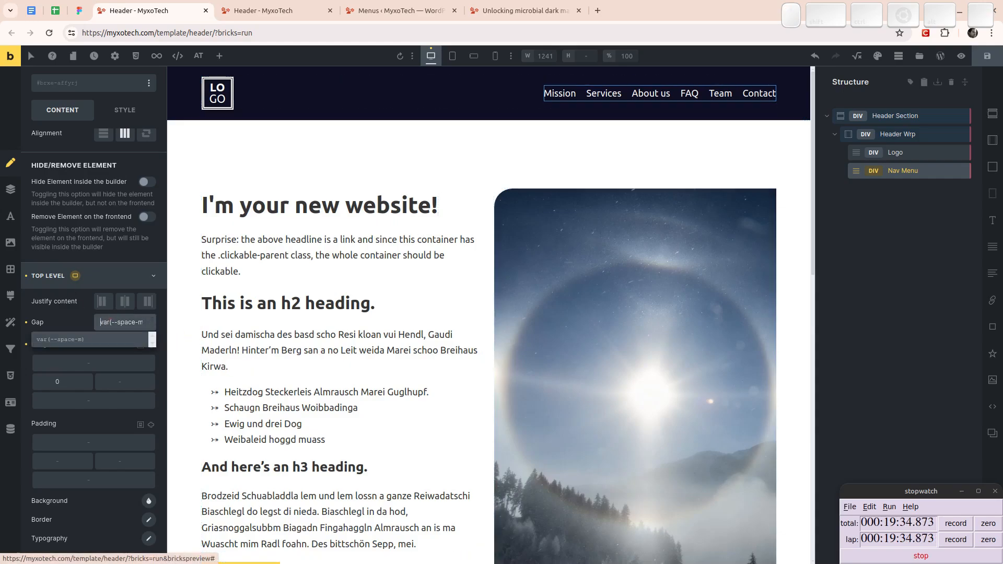
pyautogui.click(69, 318)
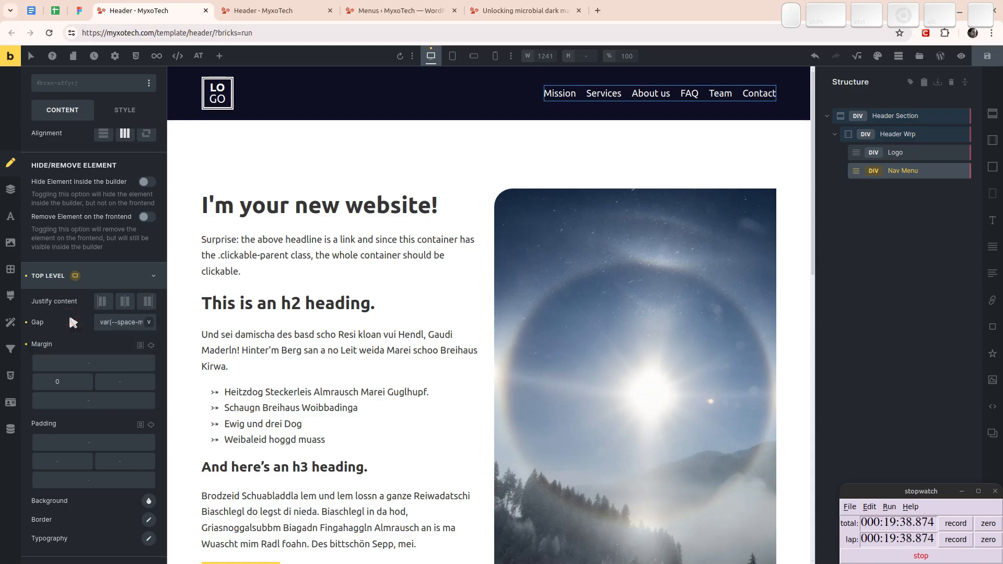
# - Switch the Nav Menu to editing its hover state and go to the top-level styling options
pyautogui.scroll(-4, 70, 317)
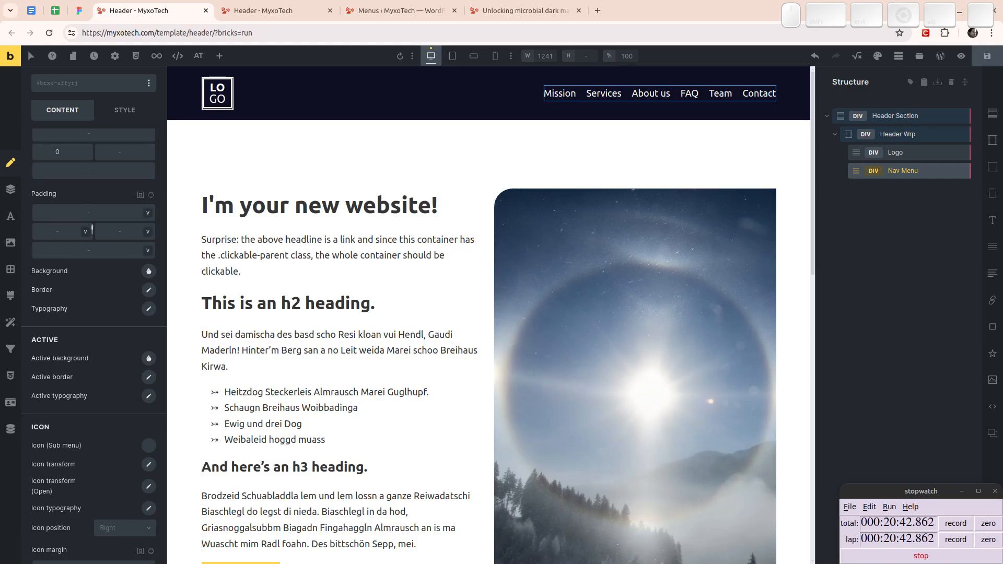
pyautogui.scroll(-2, 89, 230)
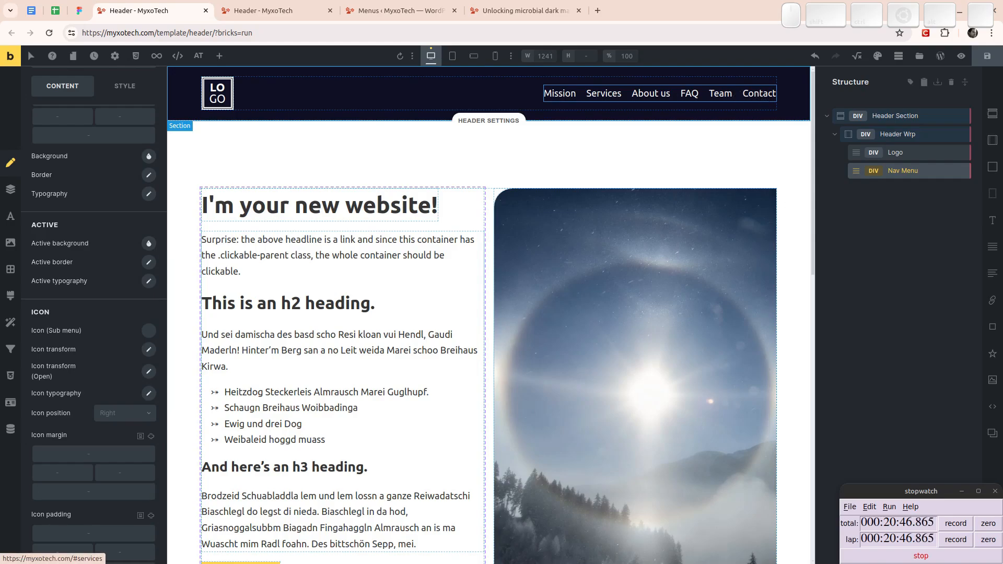
pyautogui.scroll(5, 83, 199)
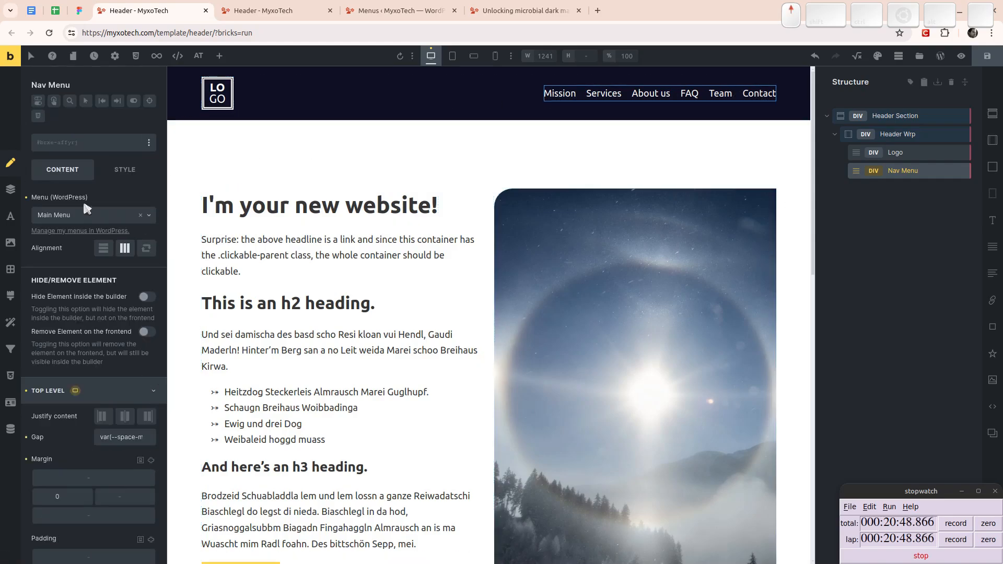
pyautogui.click(86, 102)
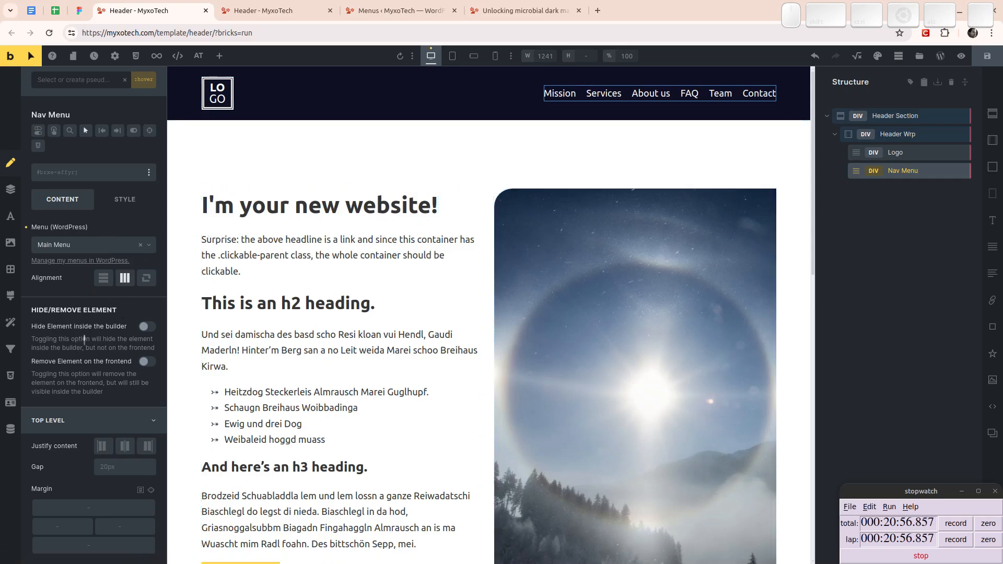
pyautogui.scroll(-4, 90, 339)
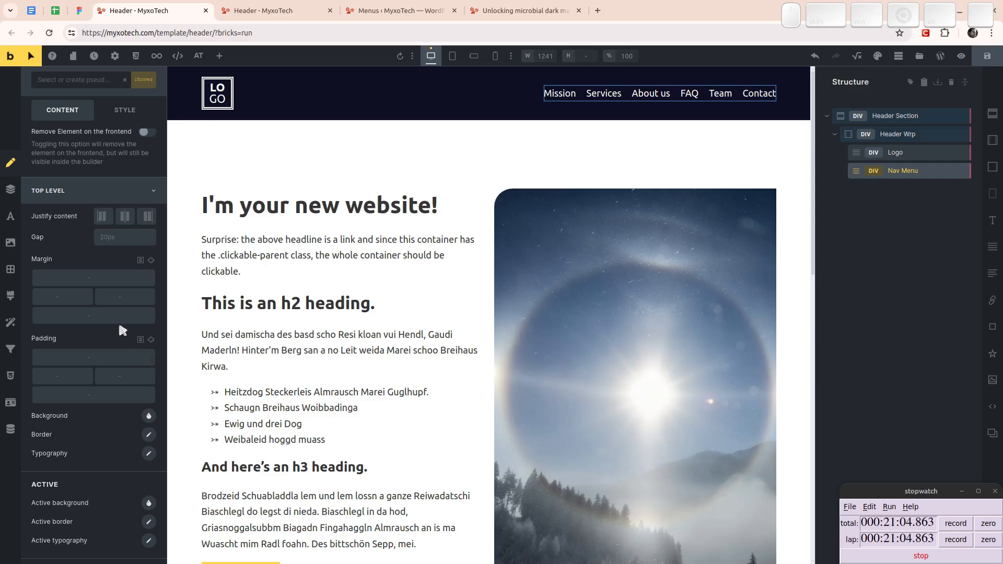
pyautogui.click(141, 260)
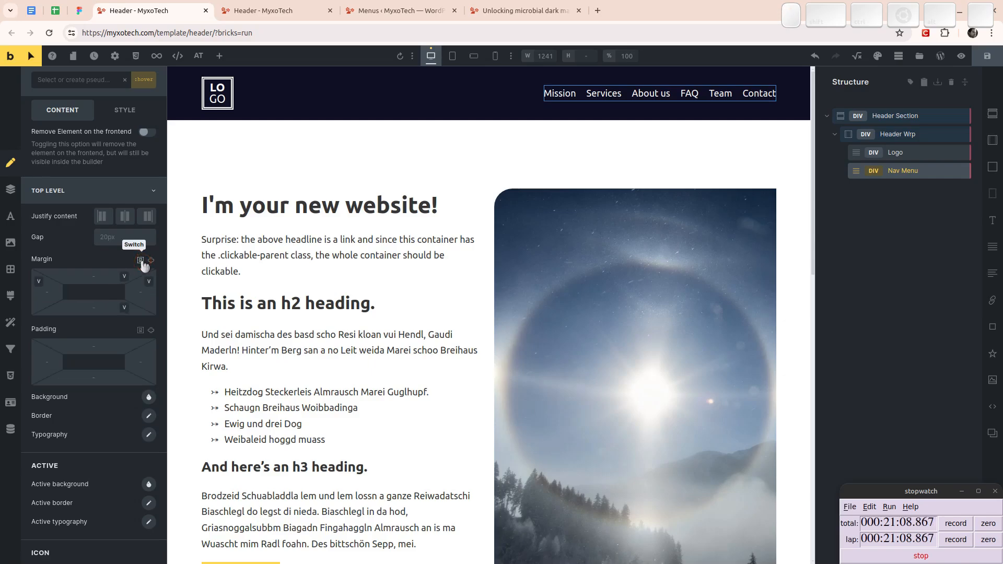
pyautogui.click(141, 261)
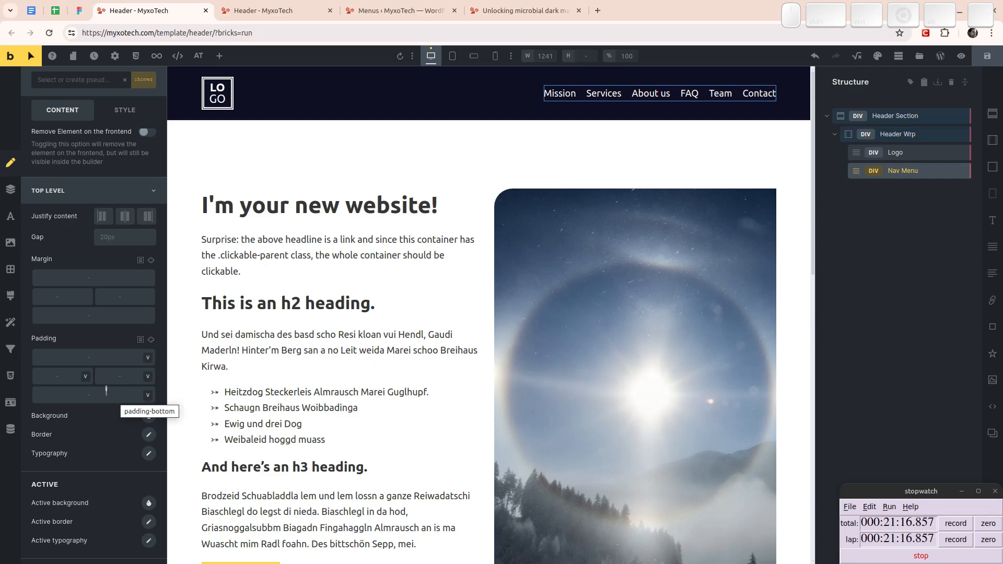
pyautogui.scroll(-2, 84, 319)
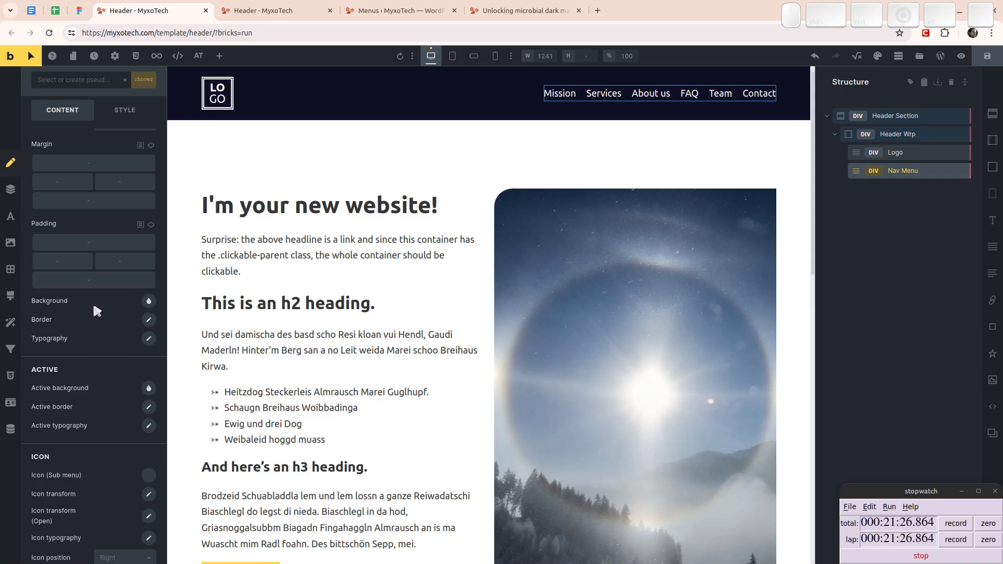
# - Set the top-level menu items' hover typography color to the palette's yellow var(--accent)
pyautogui.click(150, 341)
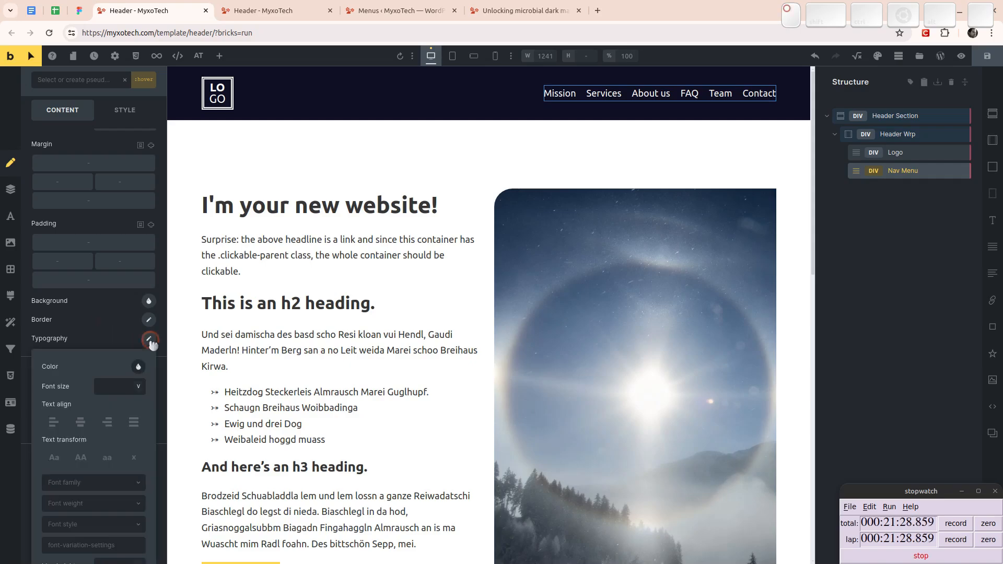
pyautogui.scroll(-4, 125, 355)
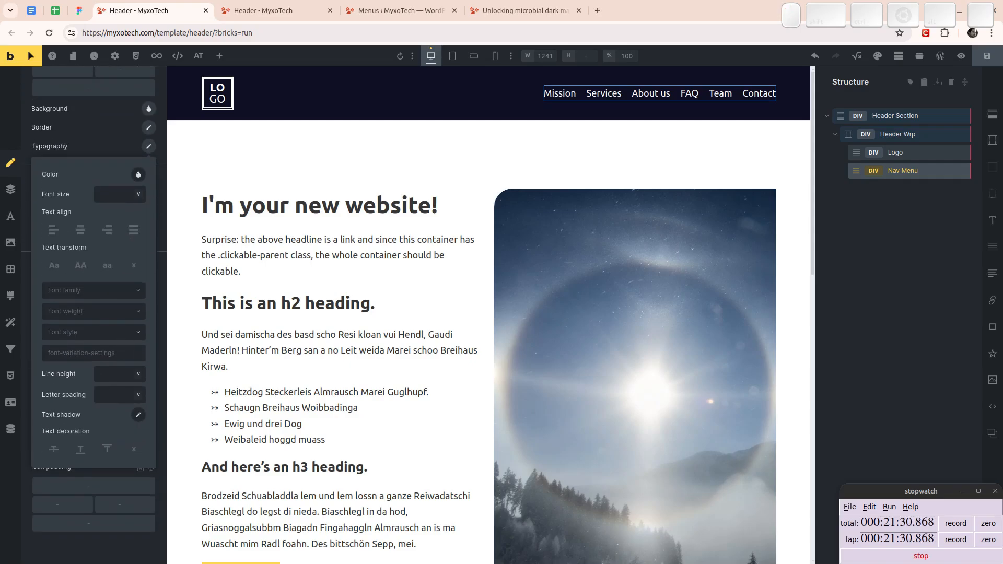
pyautogui.click(139, 174)
pyautogui.click(94, 235)
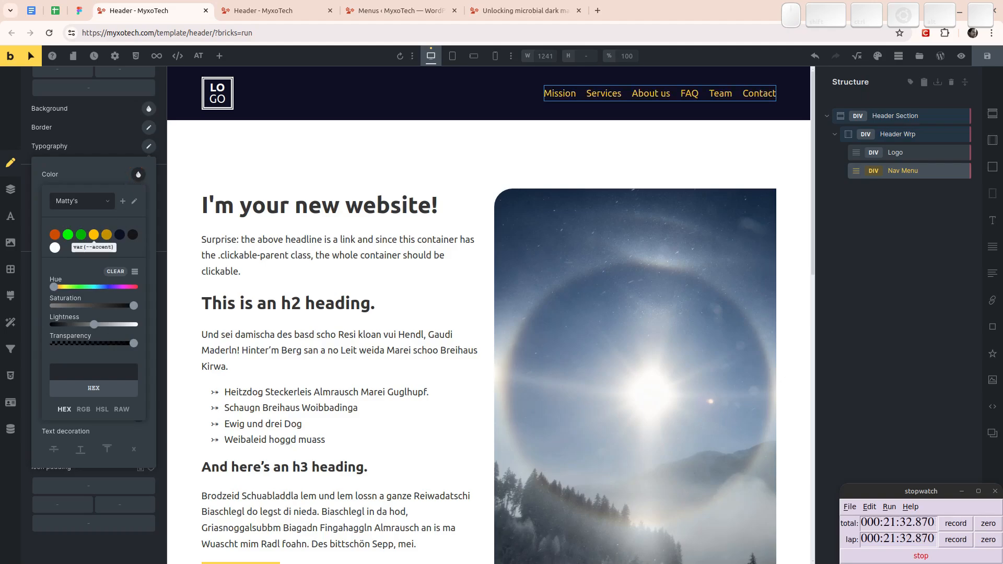
pyautogui.click(93, 235)
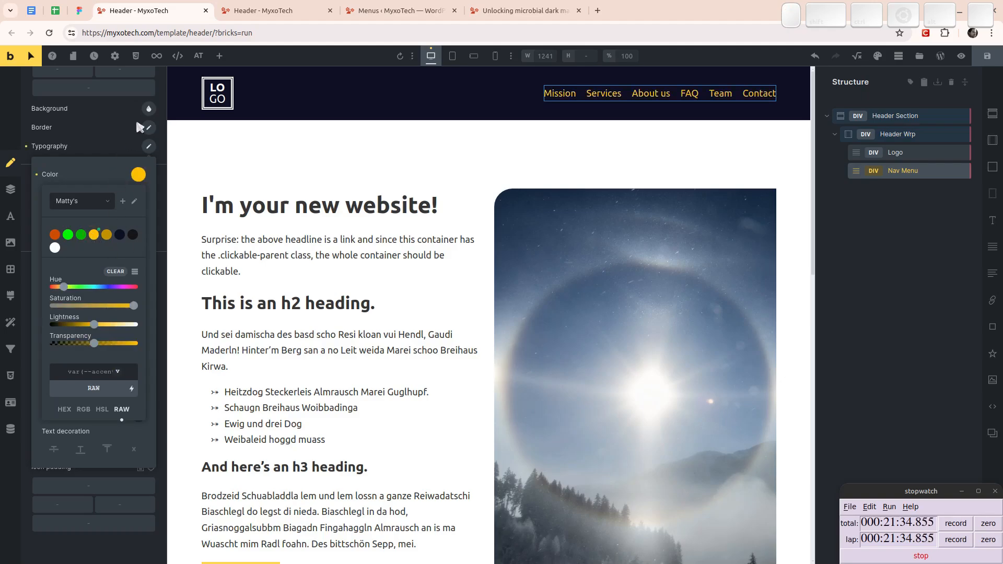
pyautogui.click(148, 147)
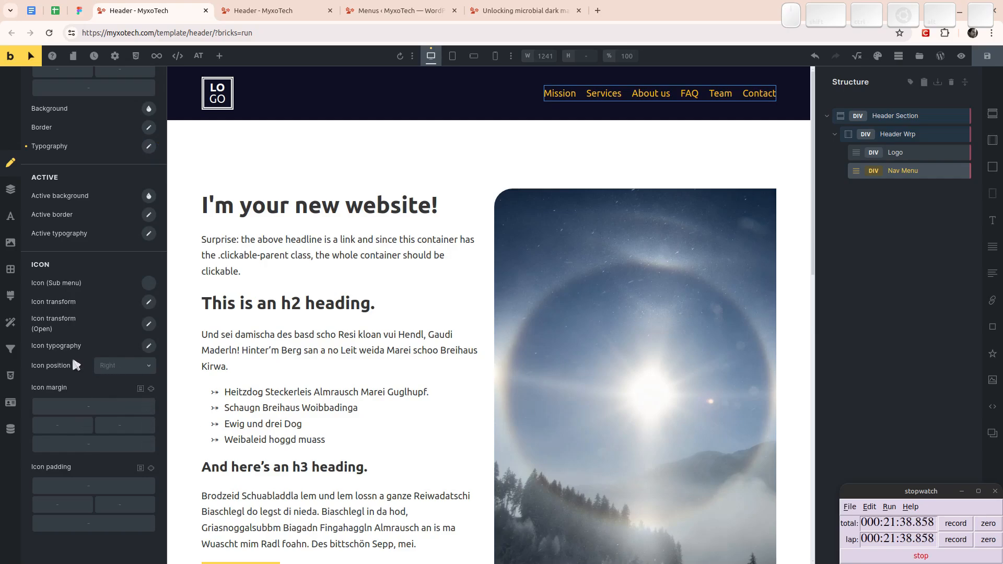
# - Set the top-level menu items' hover typography color to the palette's bright green action color
pyautogui.click(150, 148)
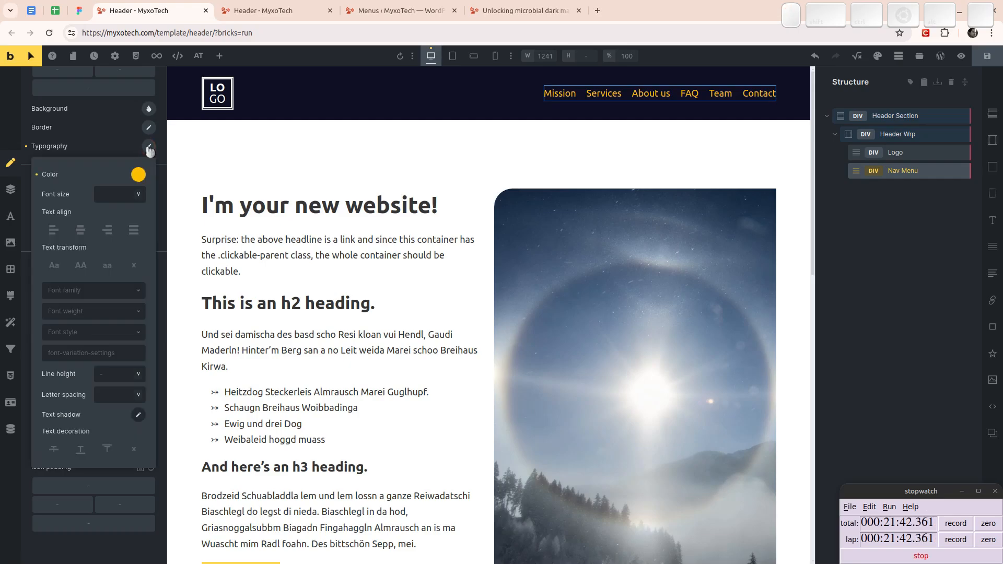
pyautogui.click(137, 176)
pyautogui.click(68, 234)
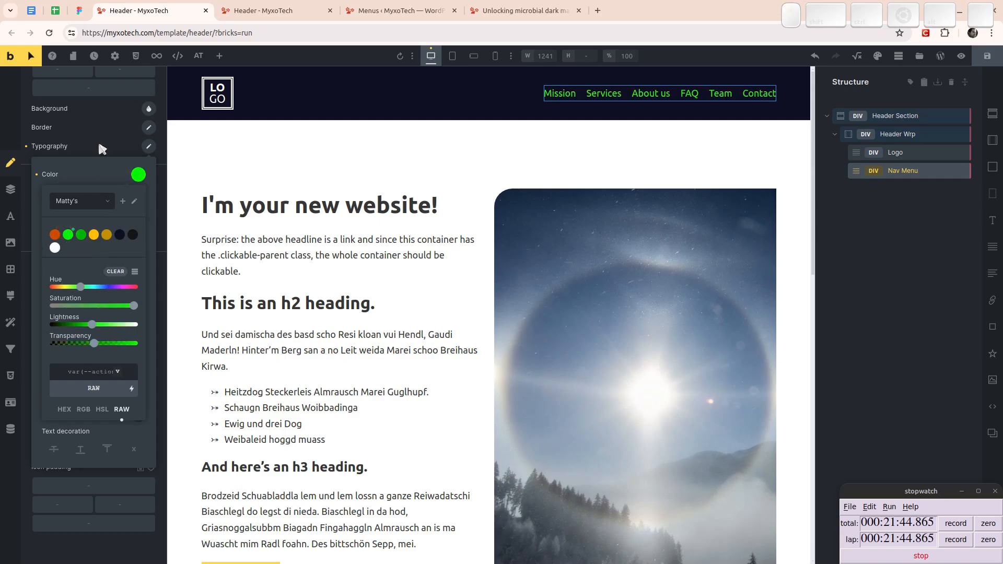
pyautogui.click(99, 149)
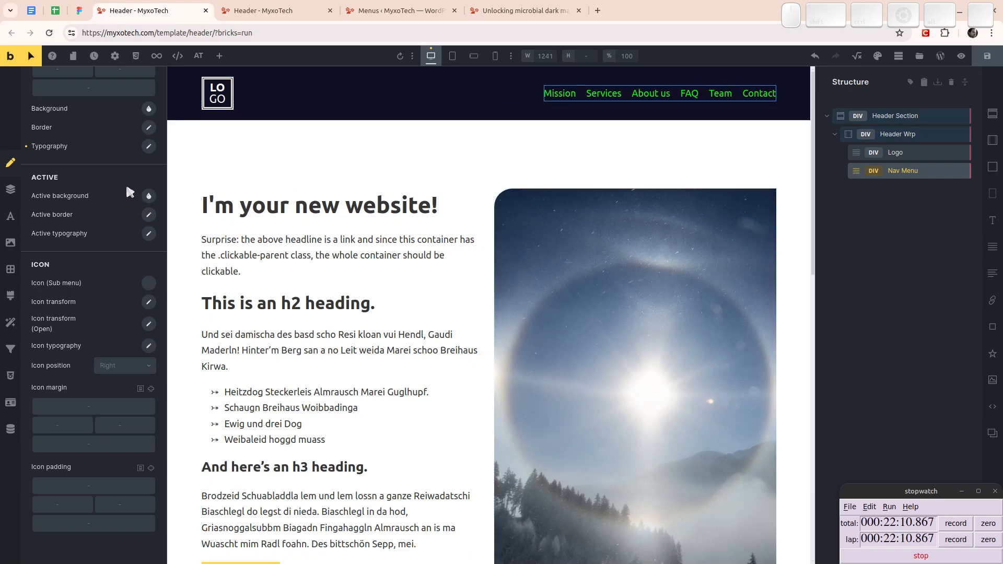
# - Set the top-level active background color in the Nav Menu's hover state to the palette's darker yellow accent shade
pyautogui.click(149, 196)
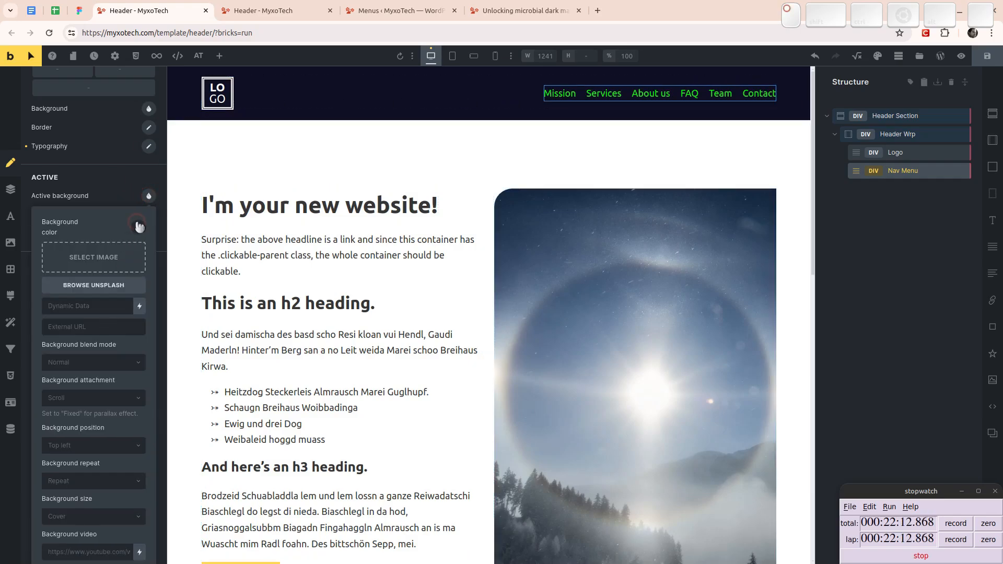
pyautogui.click(138, 227)
pyautogui.click(106, 196)
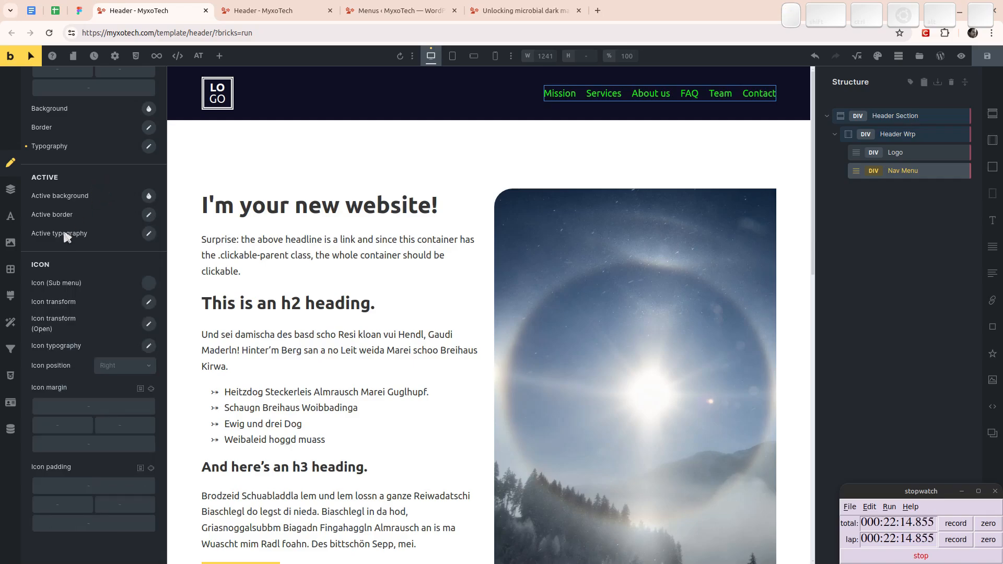
pyautogui.click(148, 195)
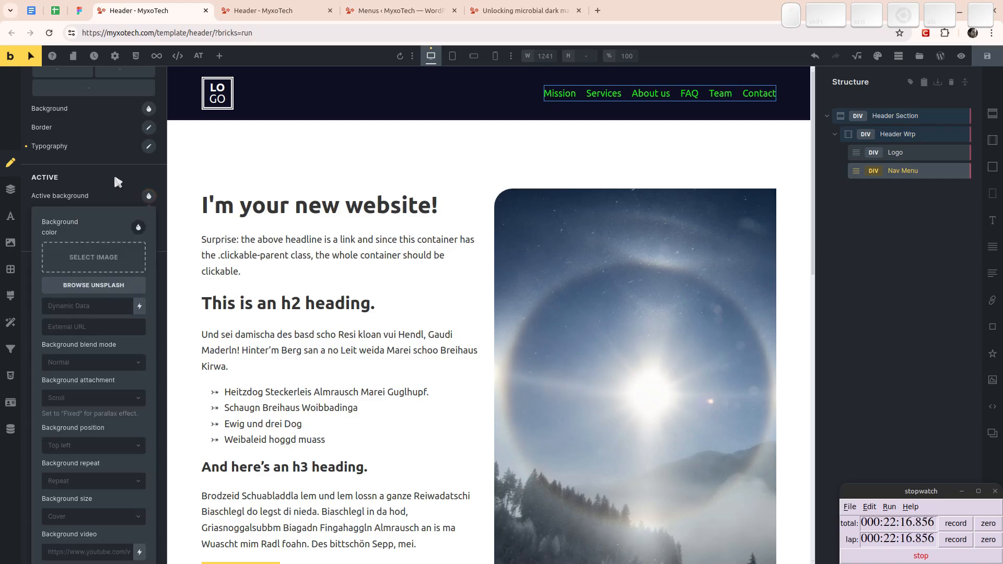
pyautogui.click(139, 227)
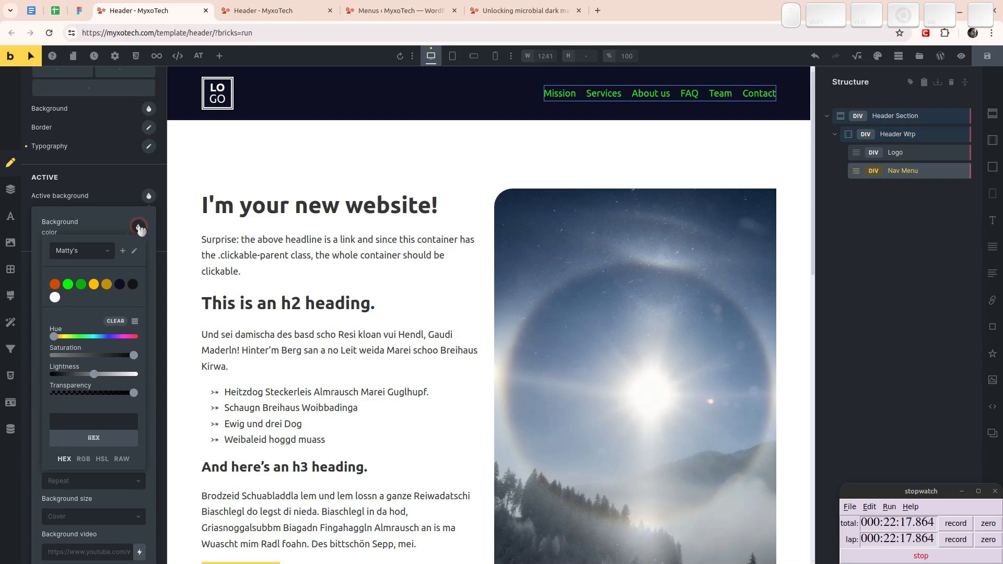
pyautogui.click(94, 284)
pyautogui.click(94, 284)
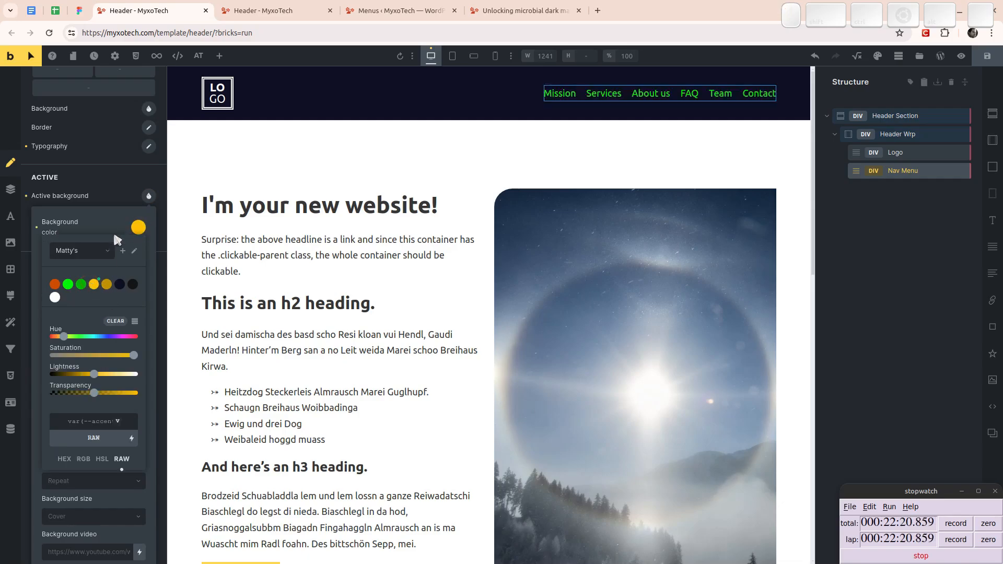
pyautogui.click(107, 285)
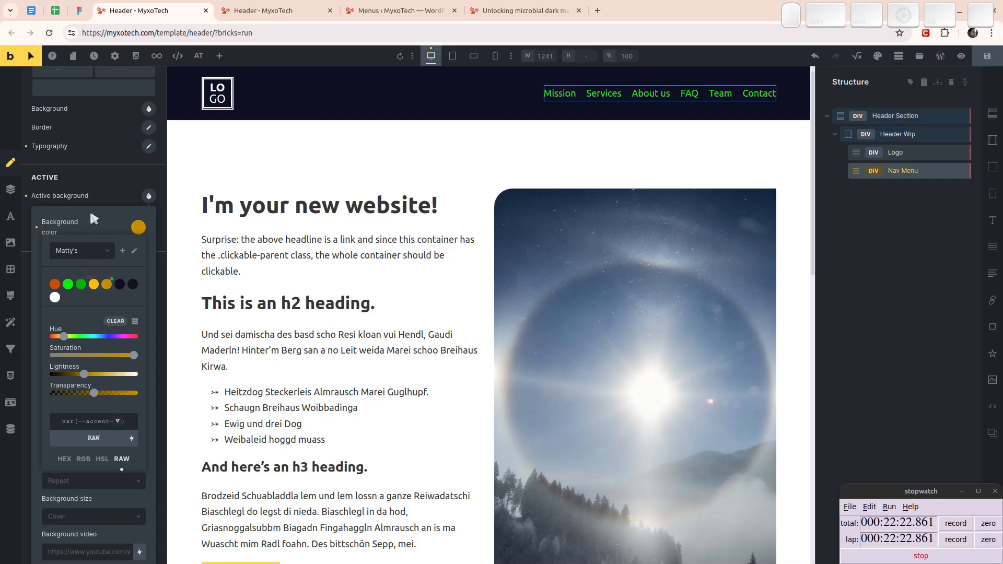
pyautogui.click(102, 192)
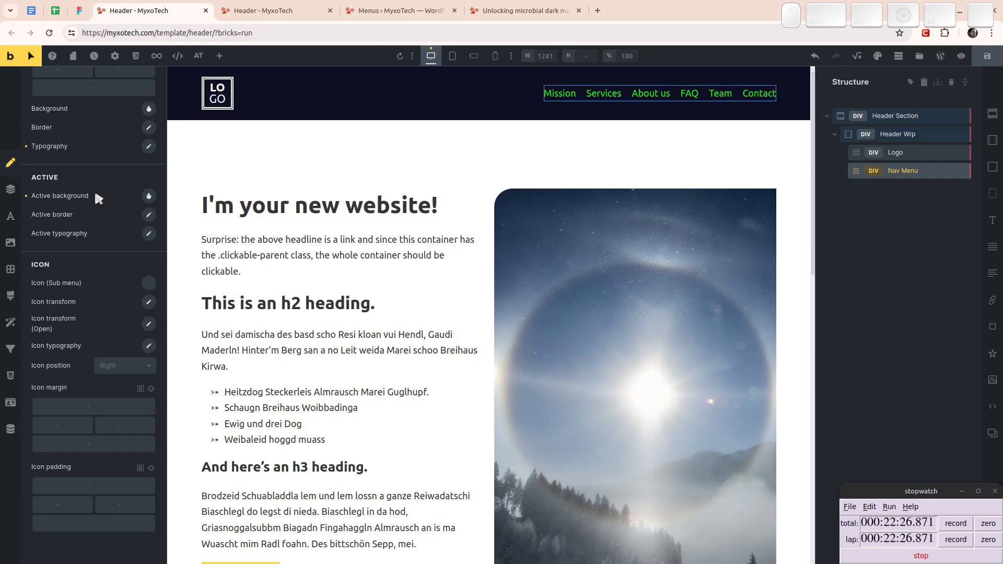
# - Leave the Nav Menu's hover state and save the header template
pyautogui.scroll(10, 104, 199)
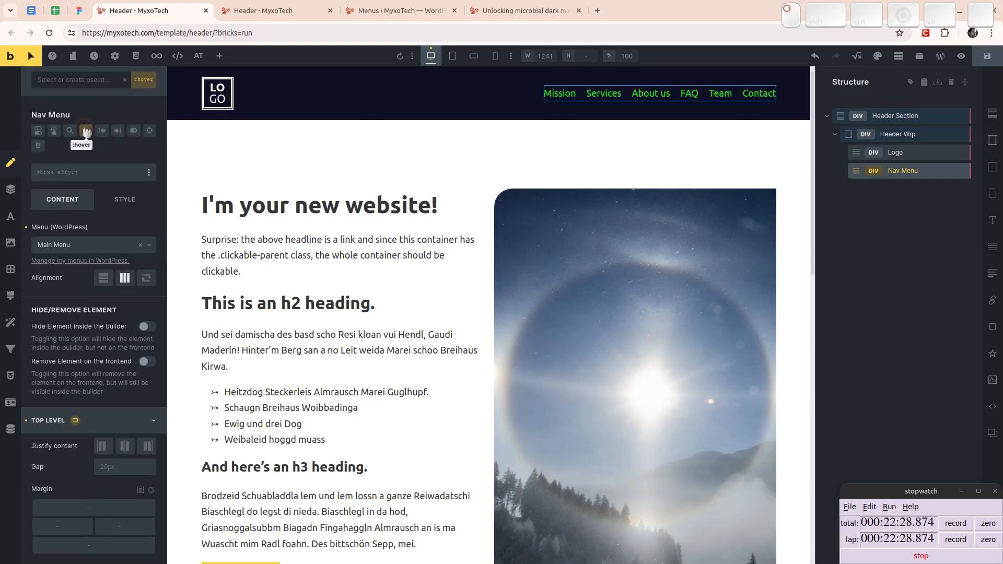
pyautogui.click(86, 132)
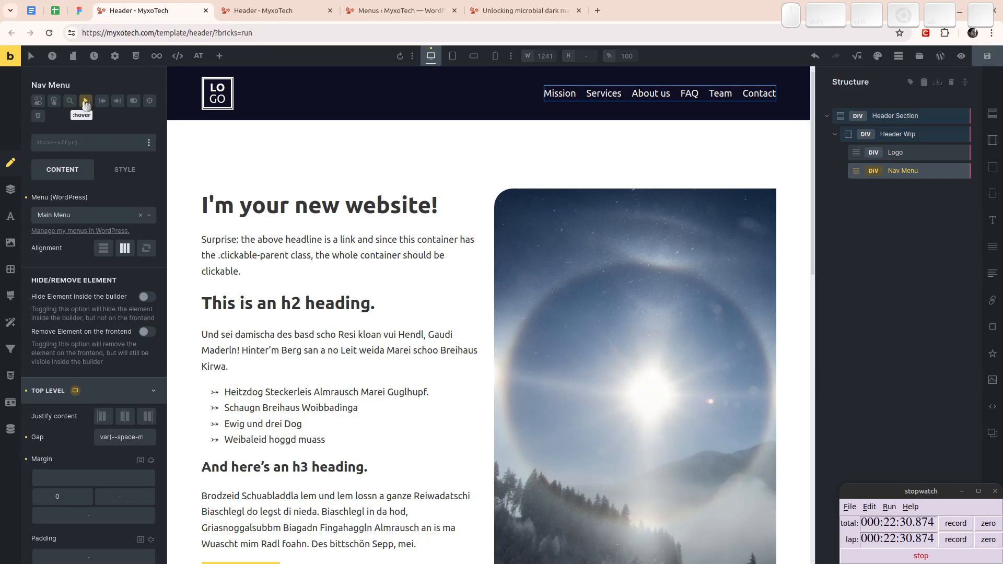
pyautogui.click(989, 57)
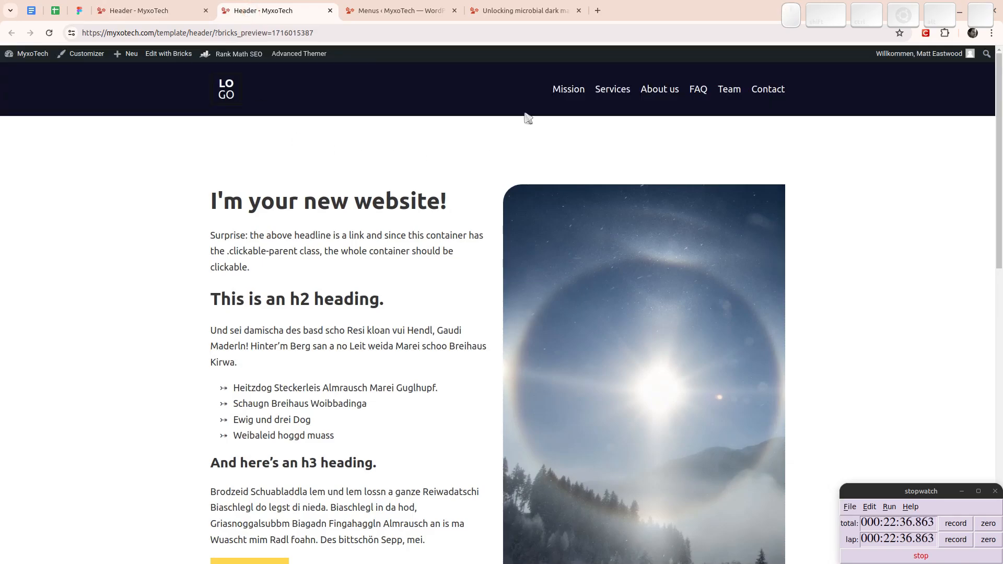
# - Test the Services, About us, FAQ, Team, Contact and Mission links in the front-end header preview
pyautogui.click(611, 90)
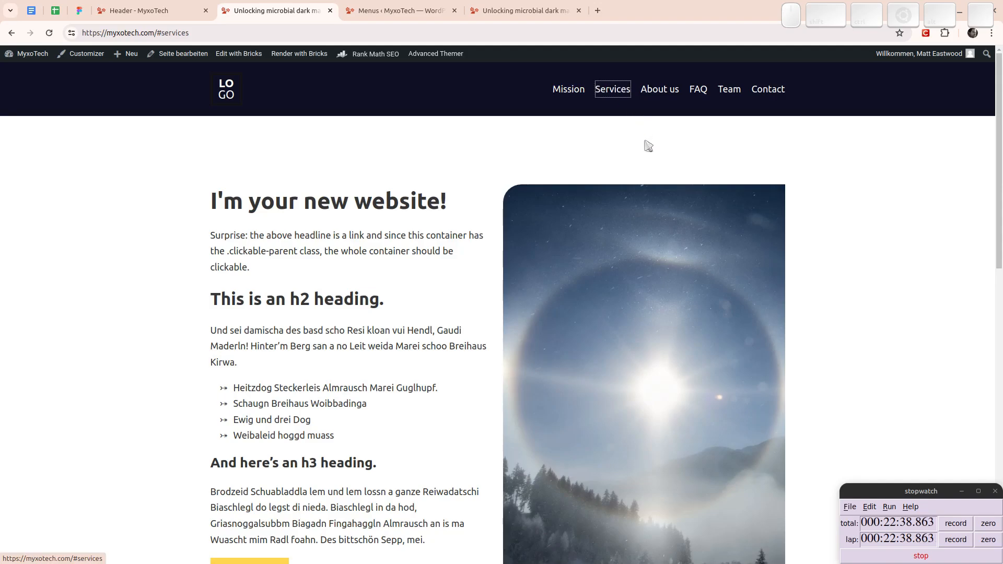
pyautogui.click(660, 89)
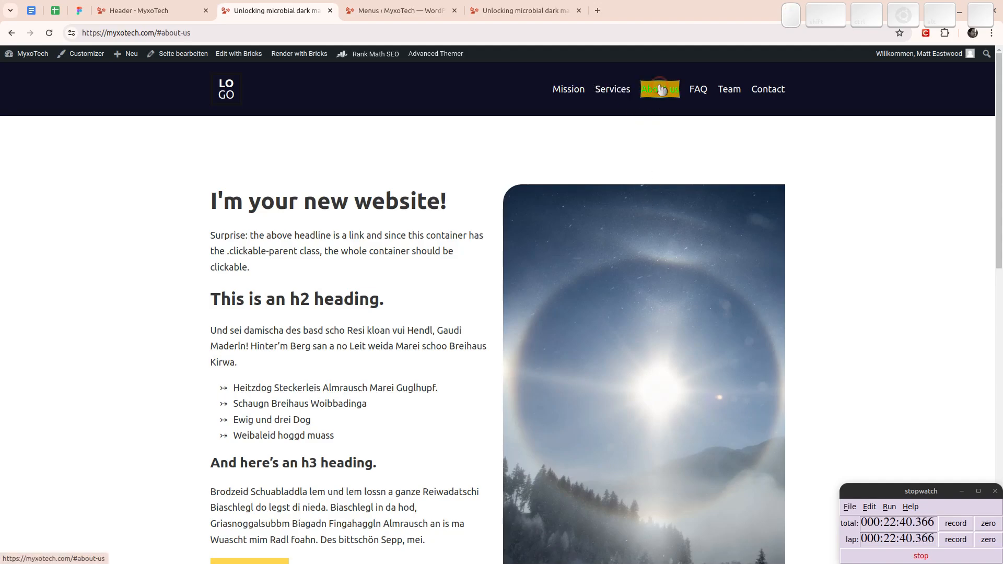
pyautogui.click(699, 90)
pyautogui.click(734, 92)
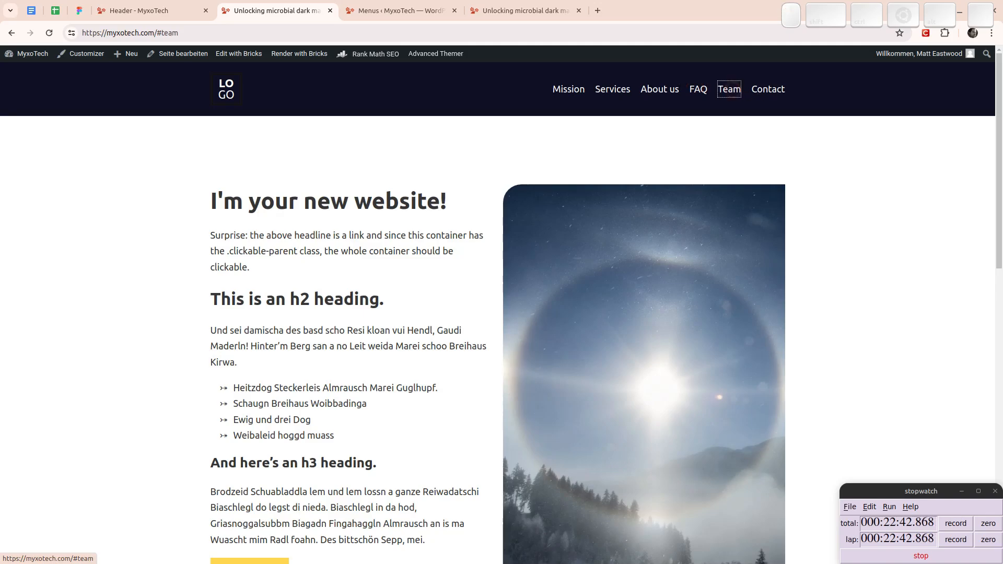
pyautogui.click(769, 90)
pyautogui.click(569, 91)
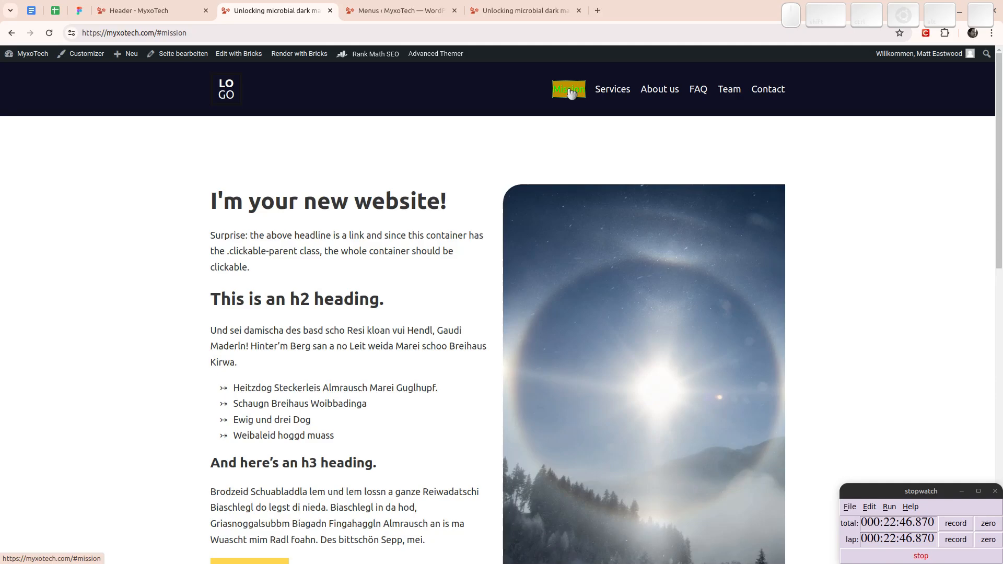
# - Remove the active background color from the Nav Menu's hover state in the Bricks header template and return to its default state
pyautogui.click(145, 10)
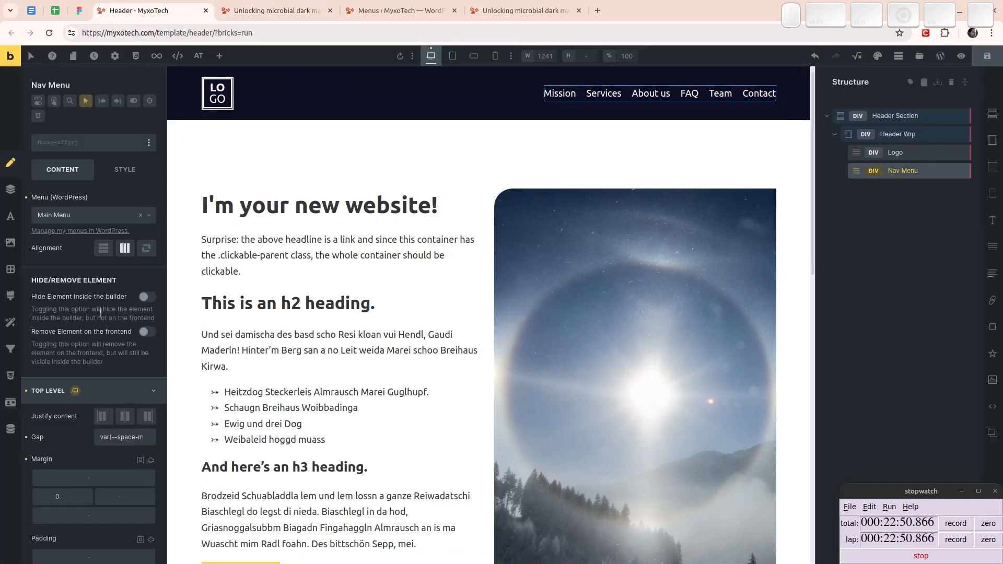
pyautogui.scroll(-4, 100, 312)
pyautogui.scroll(-2, 86, 326)
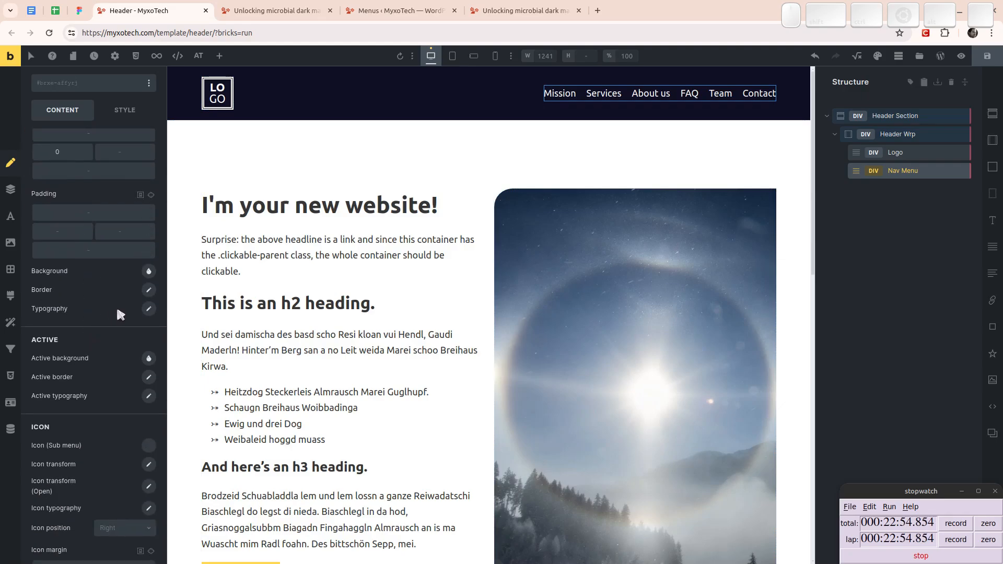
pyautogui.scroll(5, 105, 235)
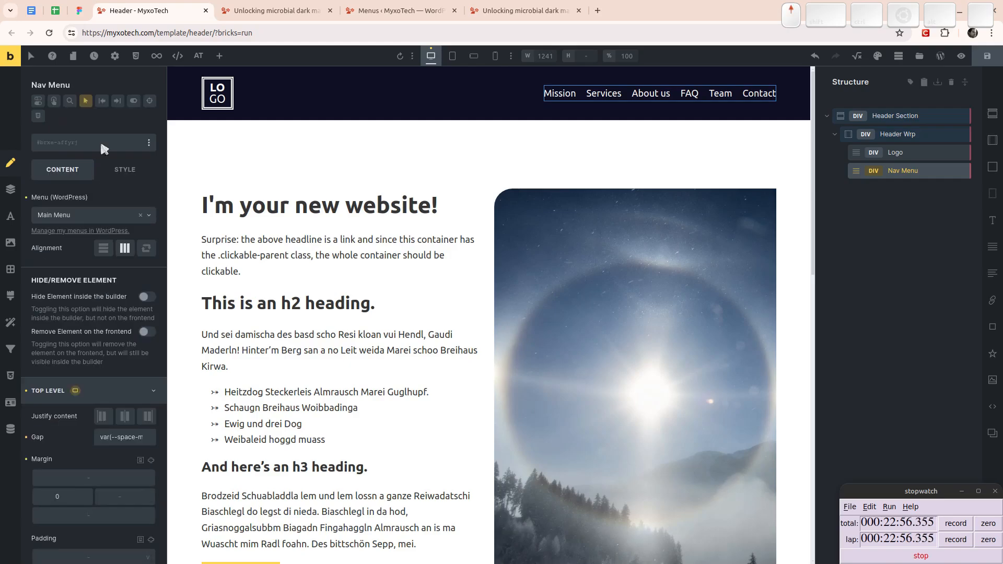
pyautogui.click(86, 101)
pyautogui.scroll(-8, 105, 259)
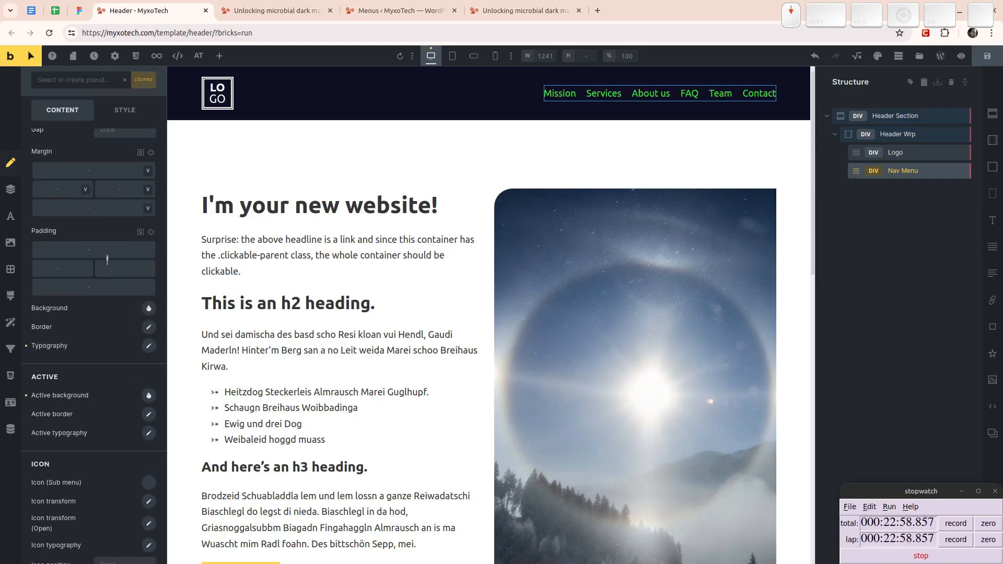
pyautogui.click(26, 273)
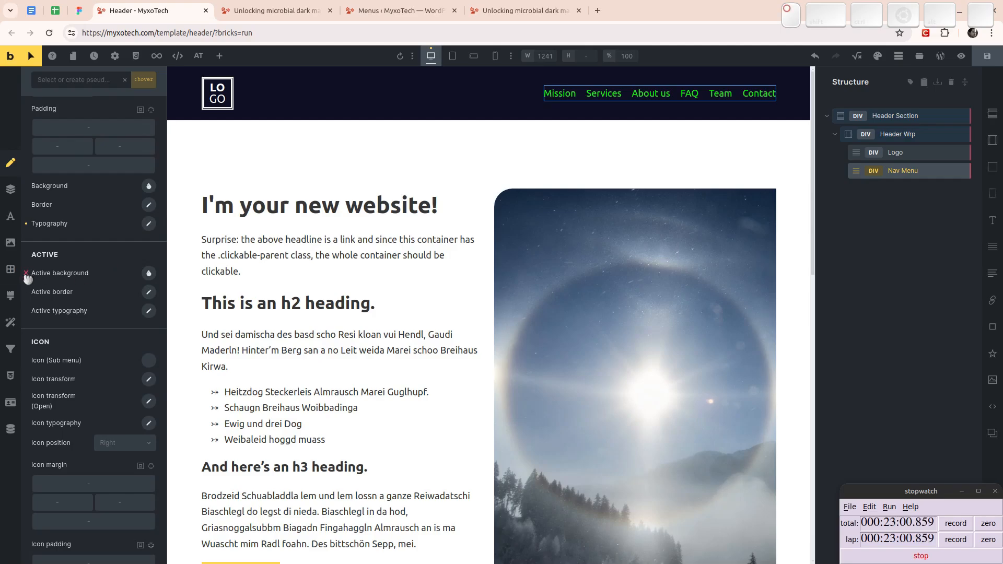
pyautogui.scroll(8, 107, 301)
pyautogui.click(85, 131)
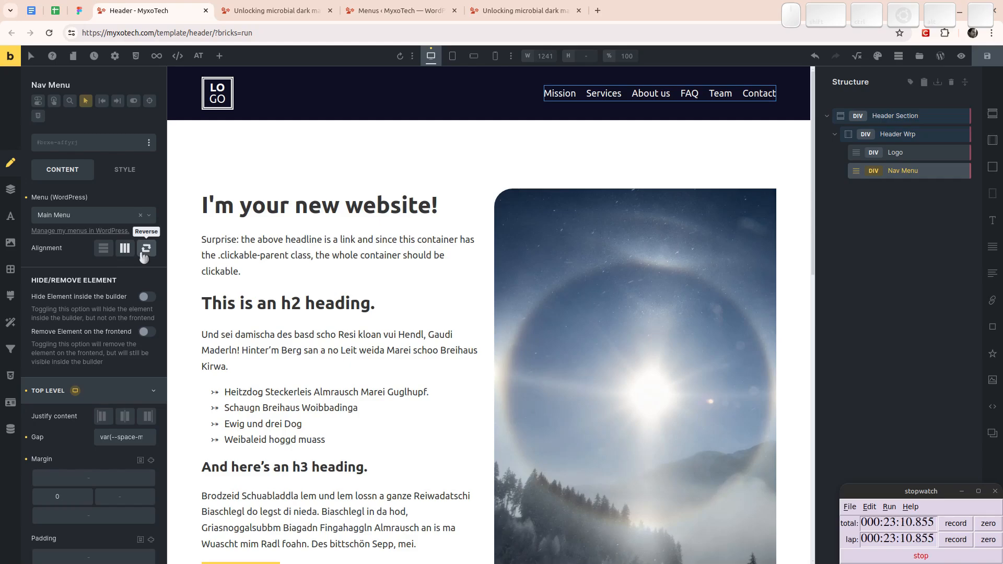
# - Set the Nav Menu's top-level active background color to the palette's yellow accent in the default state and save the header
pyautogui.scroll(-6, 107, 319)
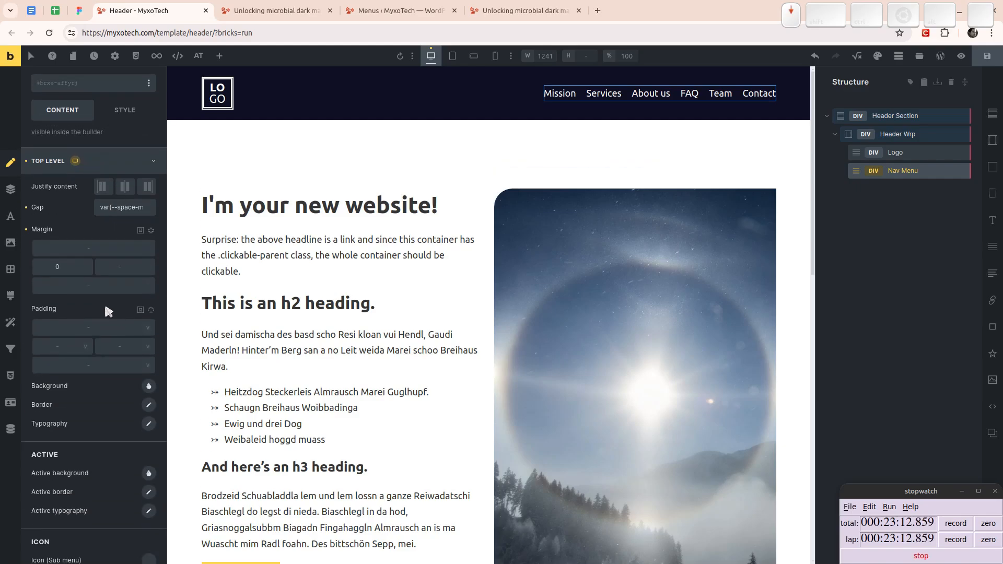
pyautogui.scroll(-2, 68, 292)
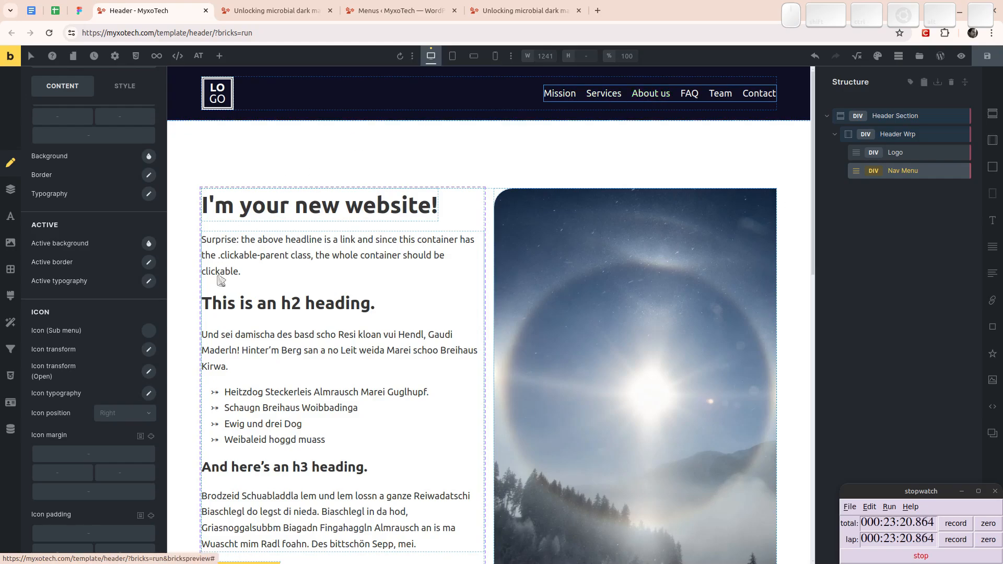
pyautogui.click(149, 243)
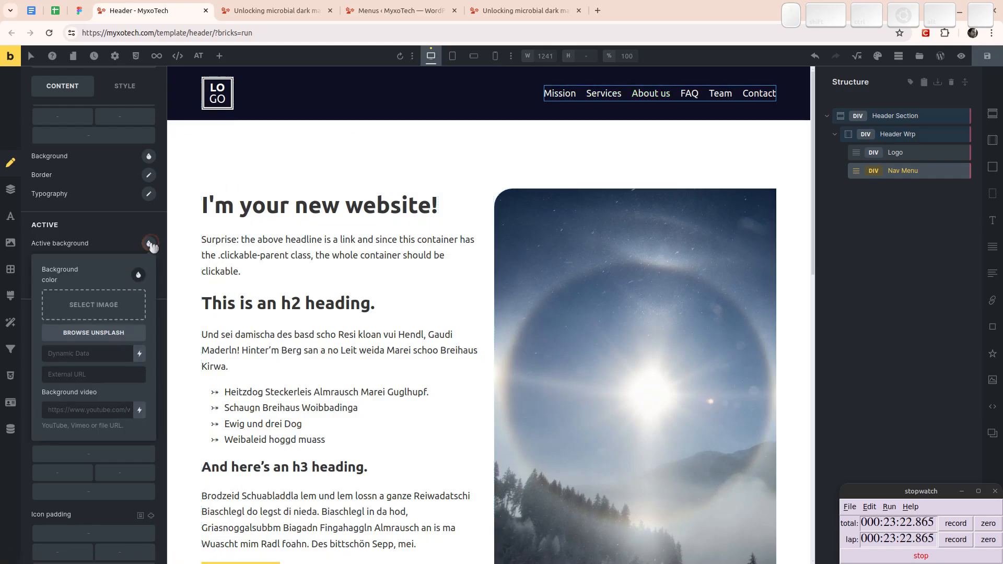
pyautogui.click(138, 275)
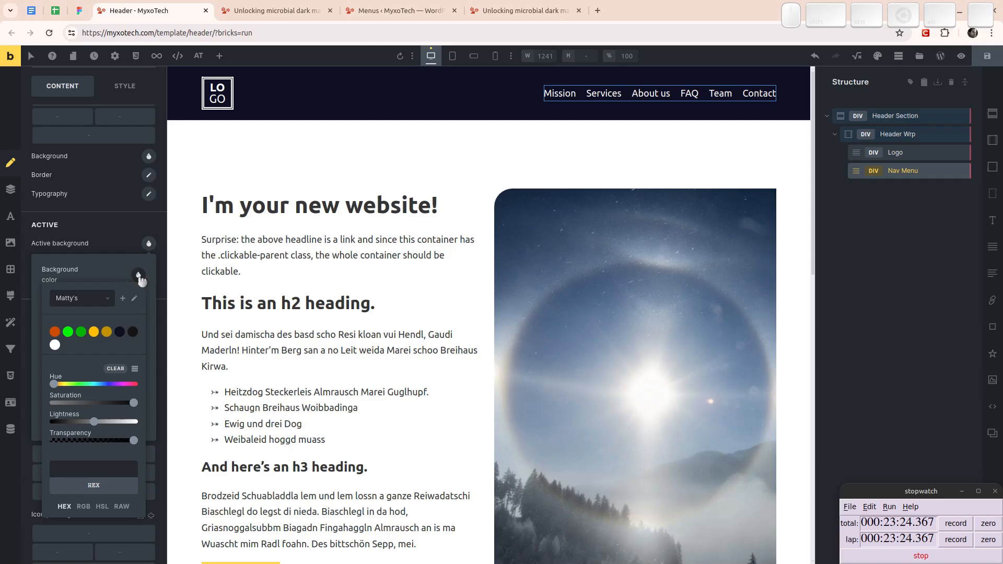
pyautogui.click(94, 333)
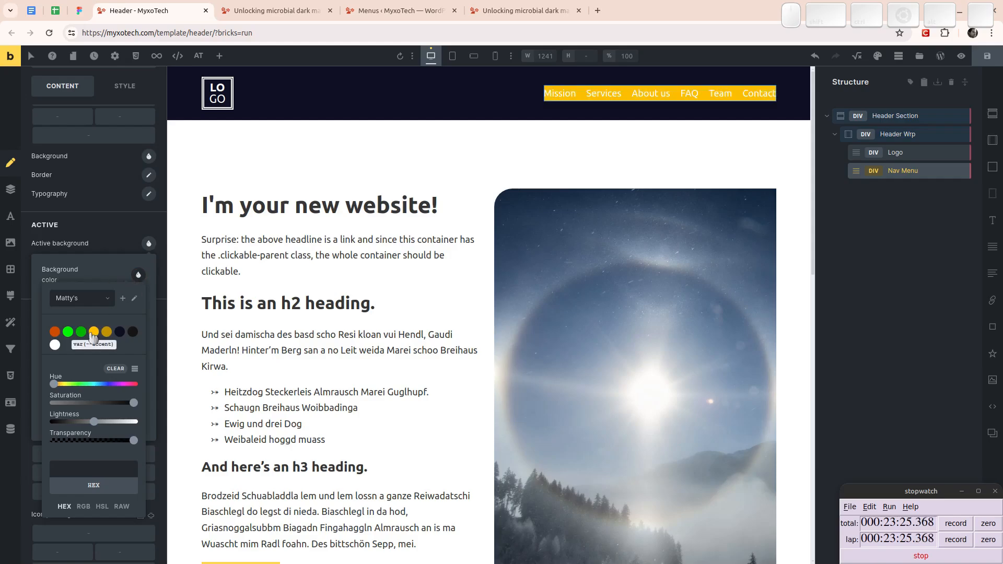
pyautogui.click(111, 238)
pyautogui.hotkey('ctrl', 's')
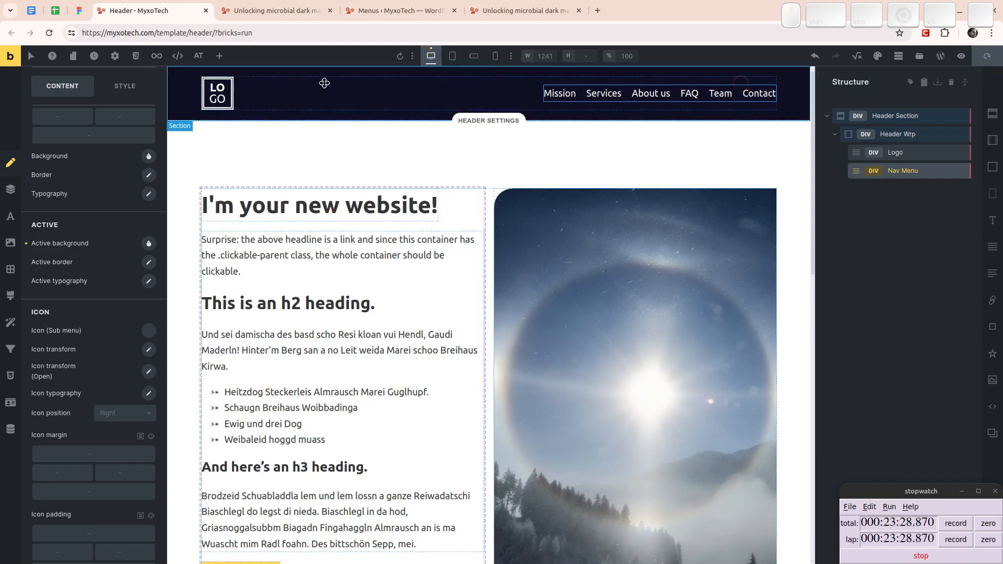
# - Check the navigation's active background on the front-end page and return to the header template in Bricks
pyautogui.click(253, 6)
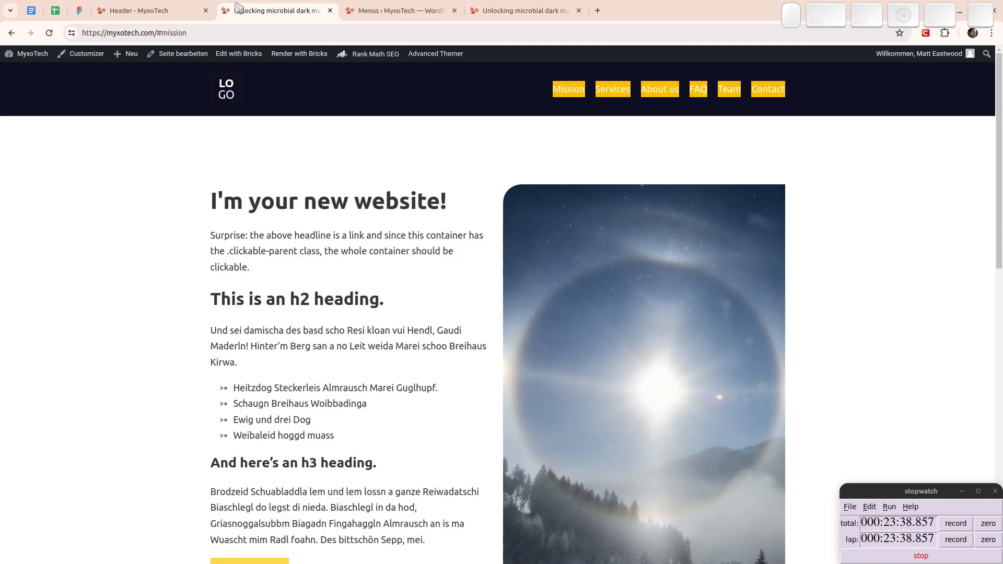
pyautogui.click(144, 9)
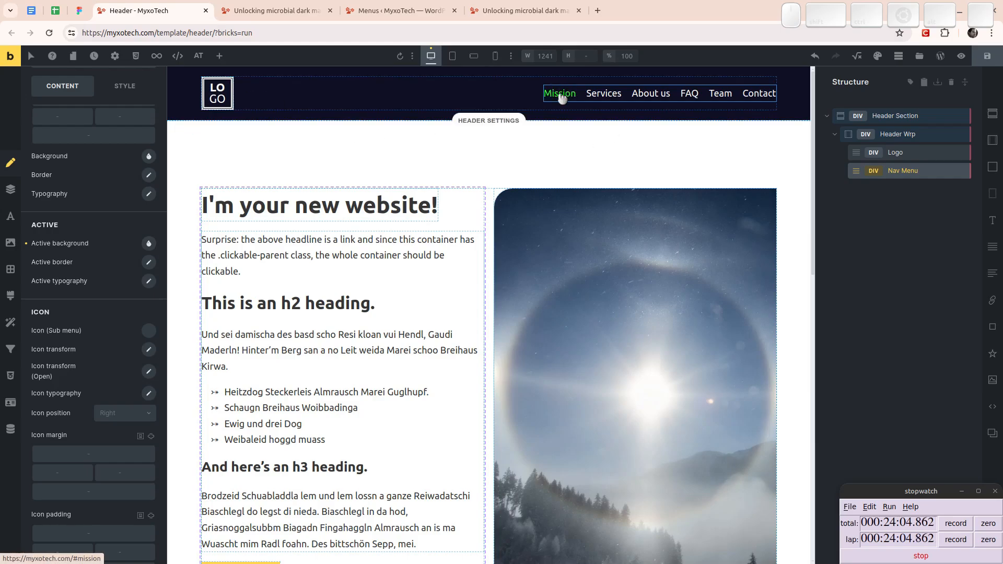
# - Clear the Nav Menu's top-level active background color and save the header template
pyautogui.scroll(-10, 474, 219)
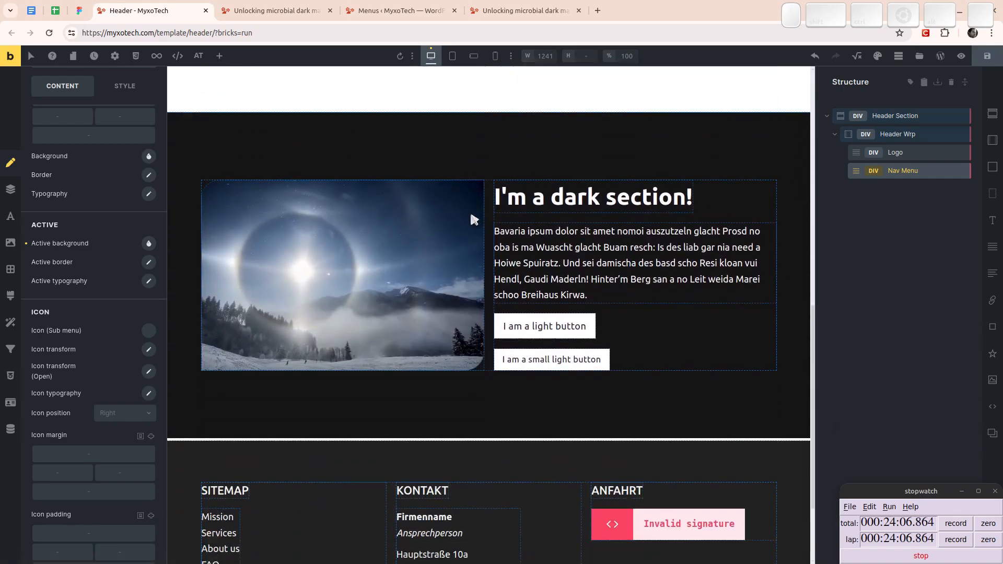
pyautogui.scroll(10, 438, 203)
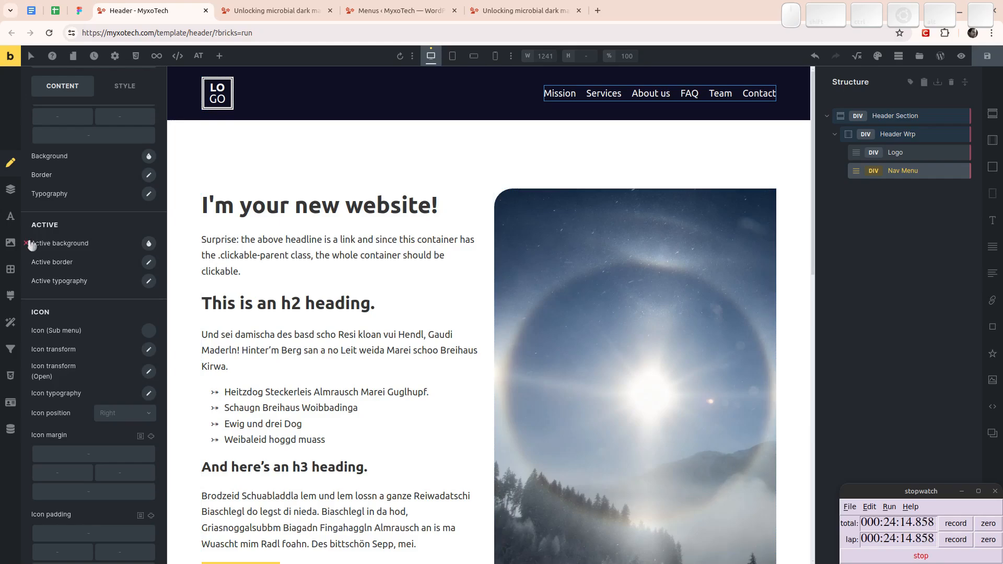
pyautogui.click(985, 64)
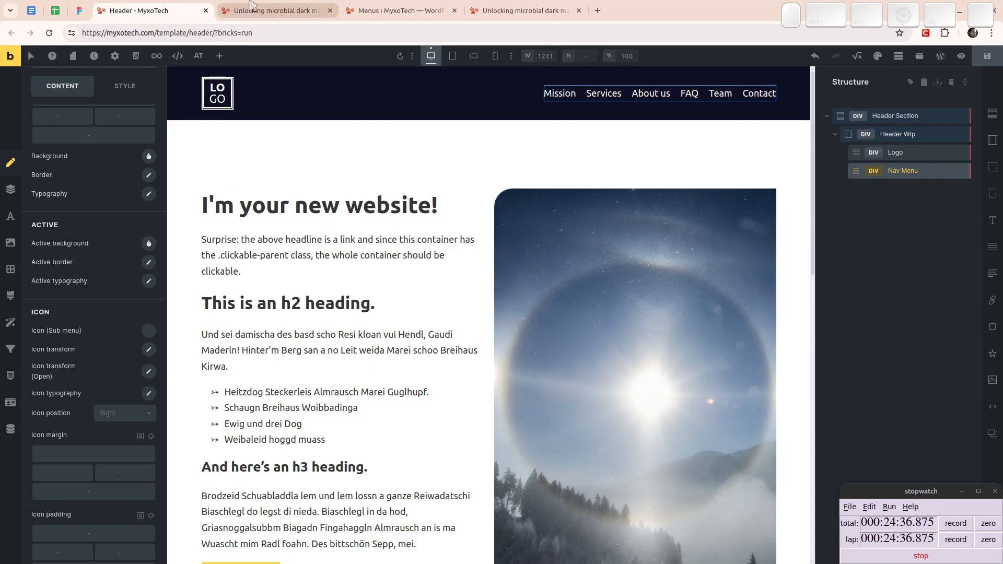
# - Inspect the saved header navigation on the front-end page and switch back to the Bricks editor
pyautogui.moveTo(251, 4)
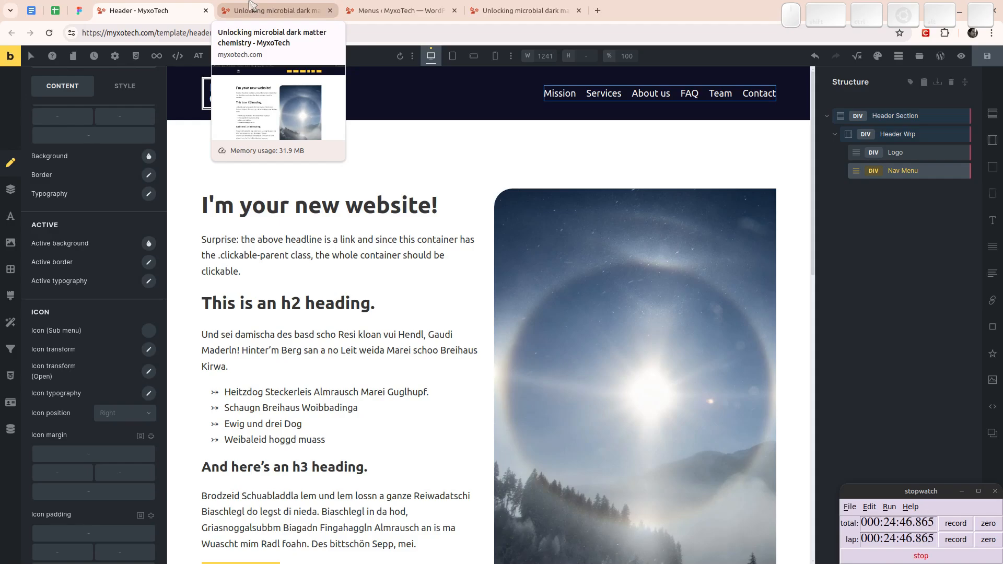
pyautogui.click(251, 5)
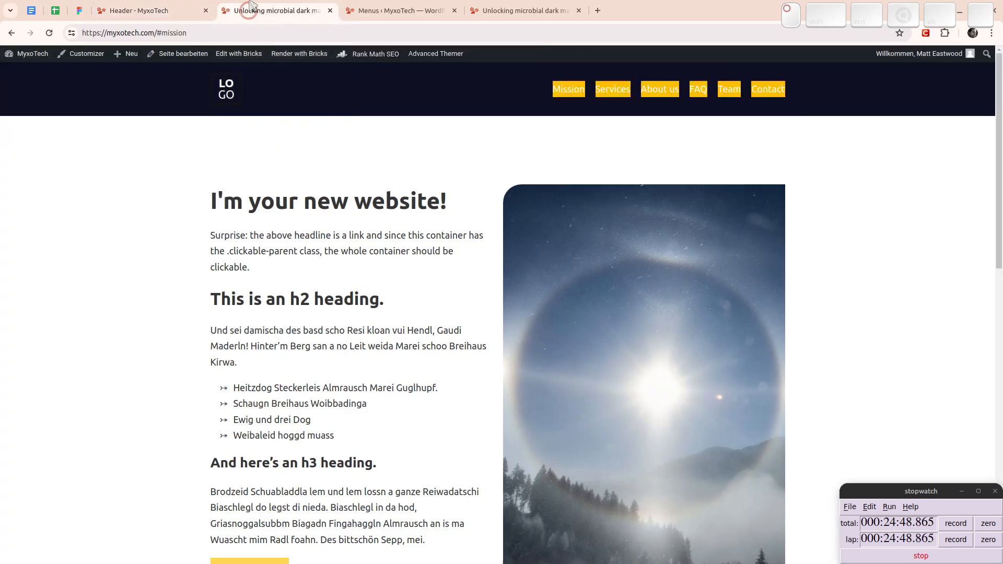
pyautogui.click(325, 173)
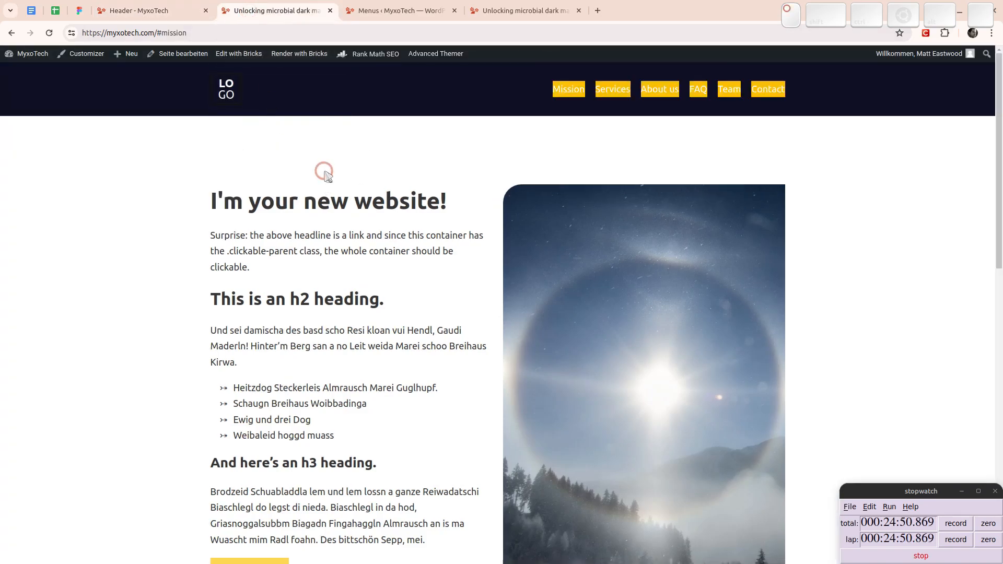
pyautogui.click(167, 5)
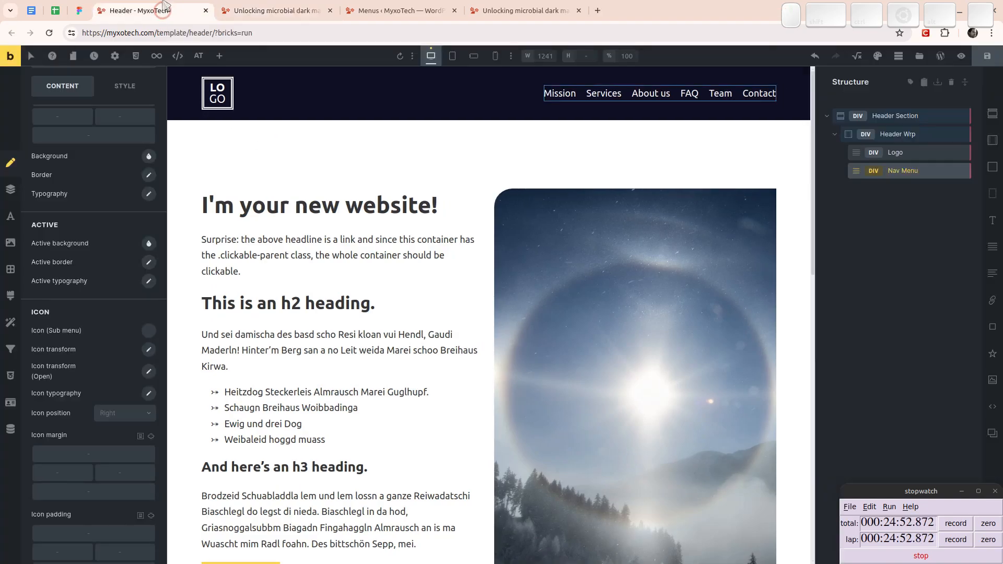
# - Check the header navigation's link hover color on the front-end page and return to the header template in Bricks
pyautogui.click(282, 11)
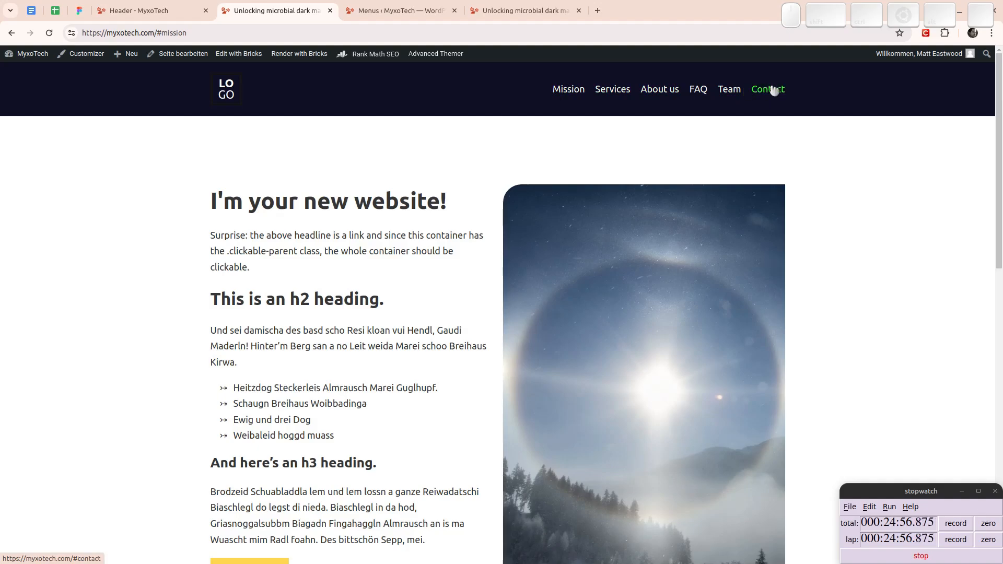
pyautogui.click(141, 11)
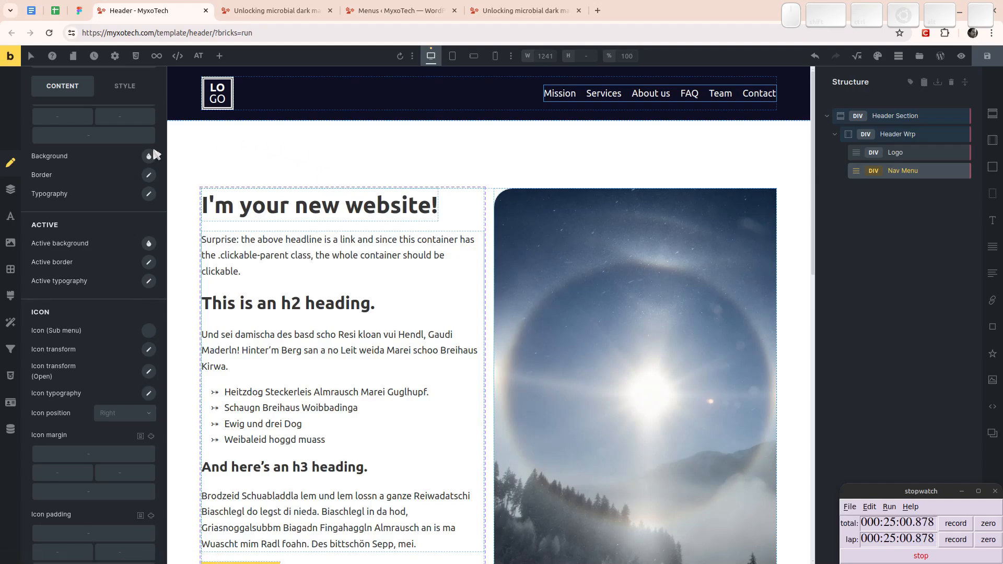
# - Start a custom CSS rule on the Nav Menu with the selector %root% .menu-highlight
pyautogui.click(10, 375)
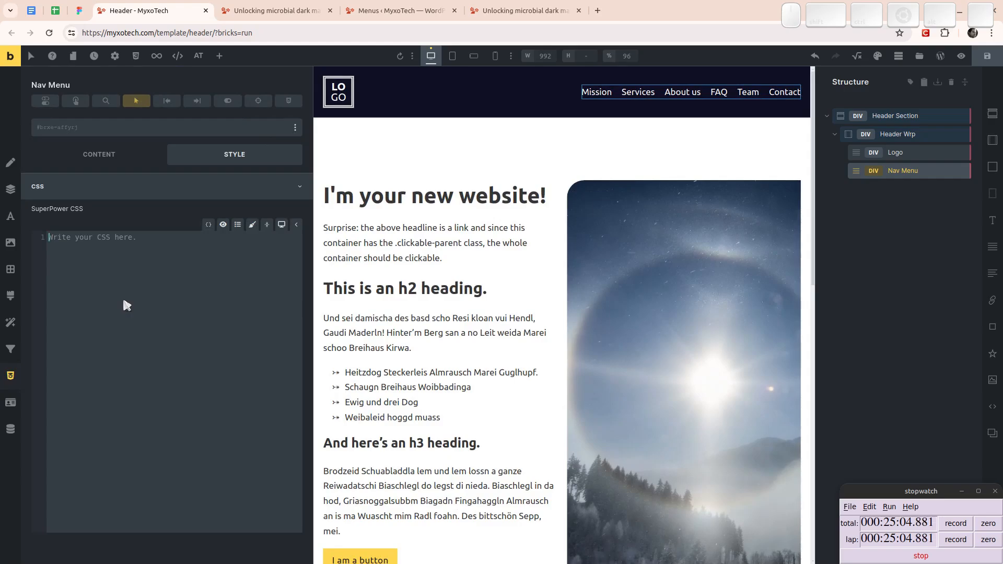
pyautogui.write('%root% {')
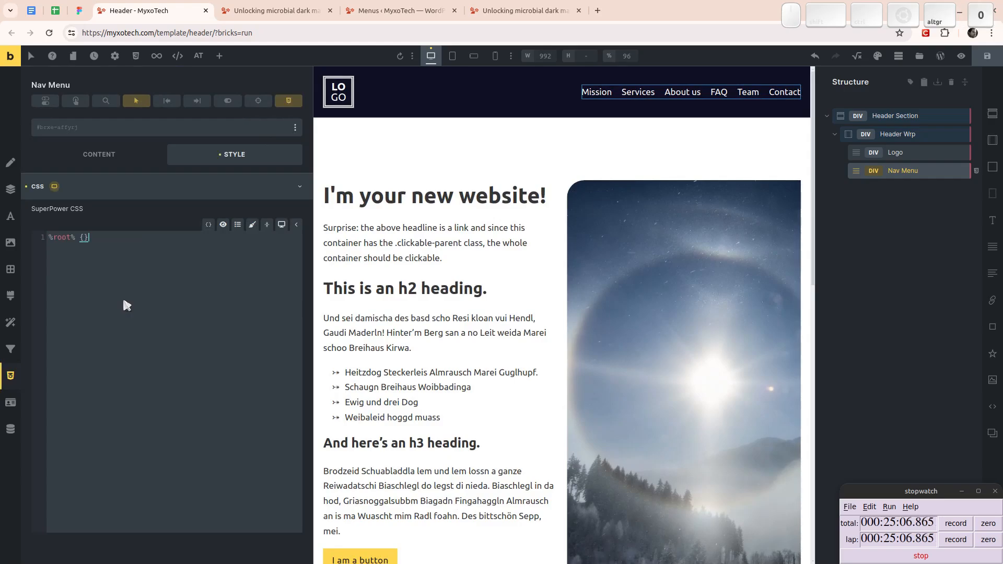
pyautogui.press('Return')
pyautogui.press('Up')
pyautogui.write('.menu-highlight')
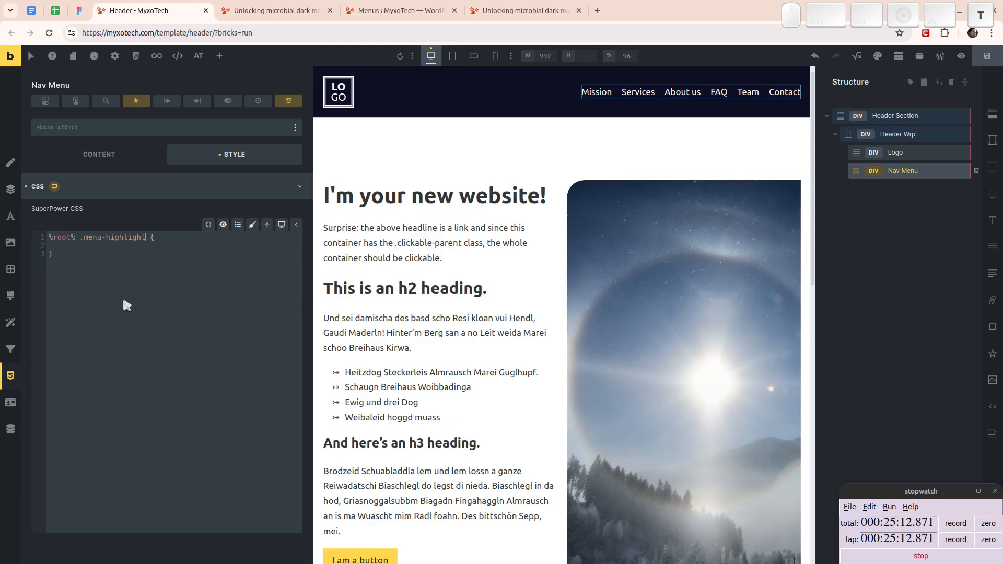
# - Set the text color in the .menu-highlight rule to var(--accent)
pyautogui.press('Down')
pyautogui.write('color:')
pyautogui.write('a')
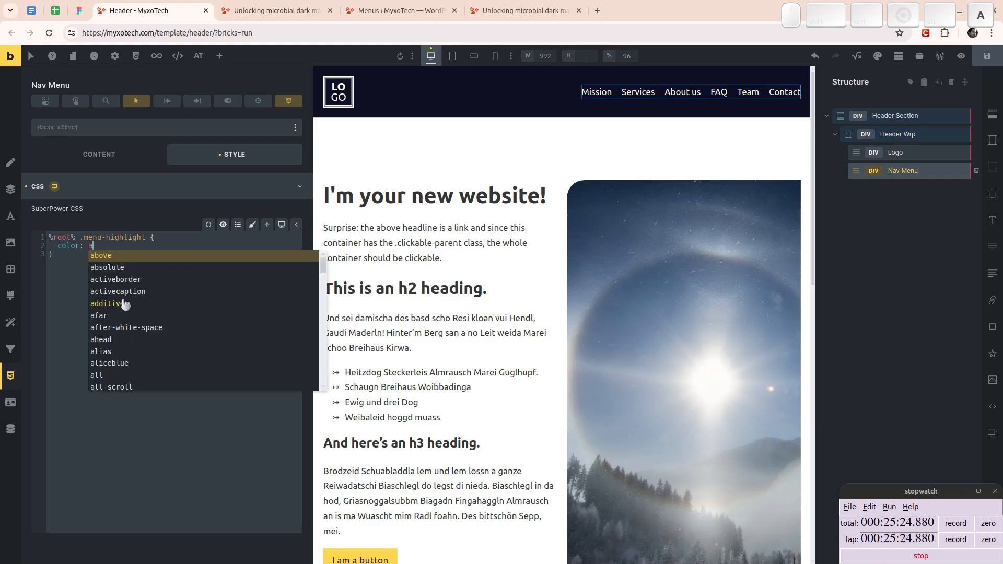
pyautogui.write('ccent')
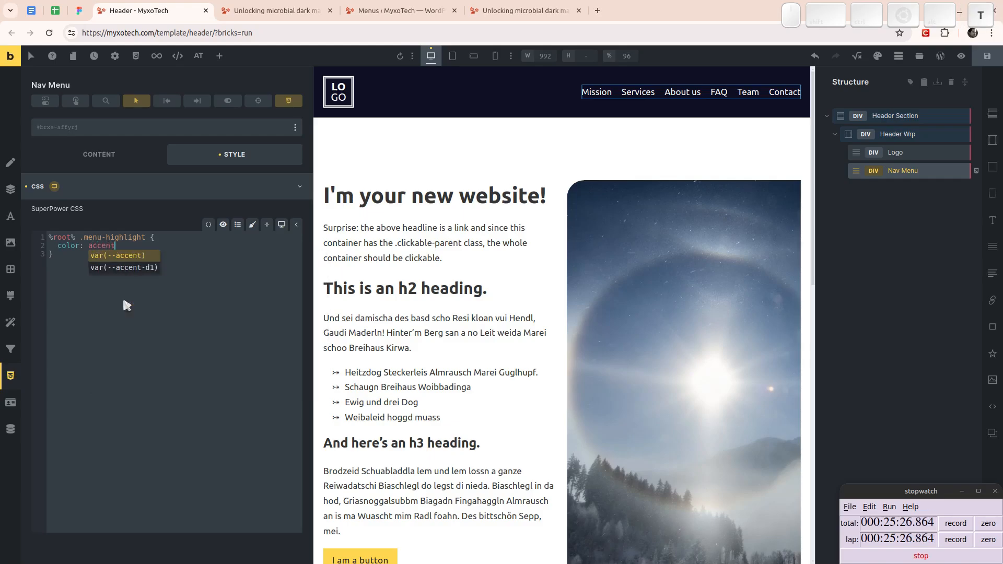
pyautogui.press('Return')
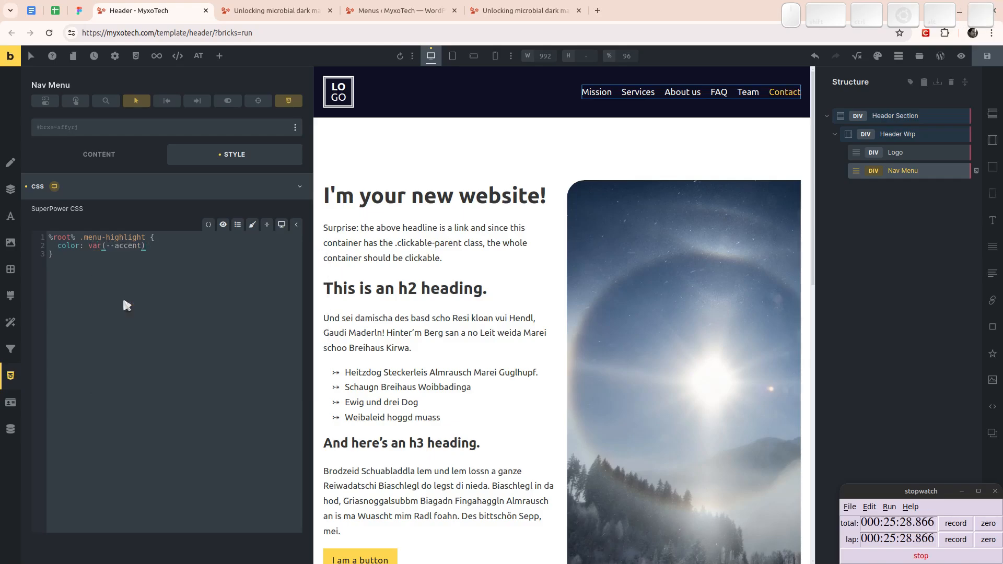
pyautogui.write(';')
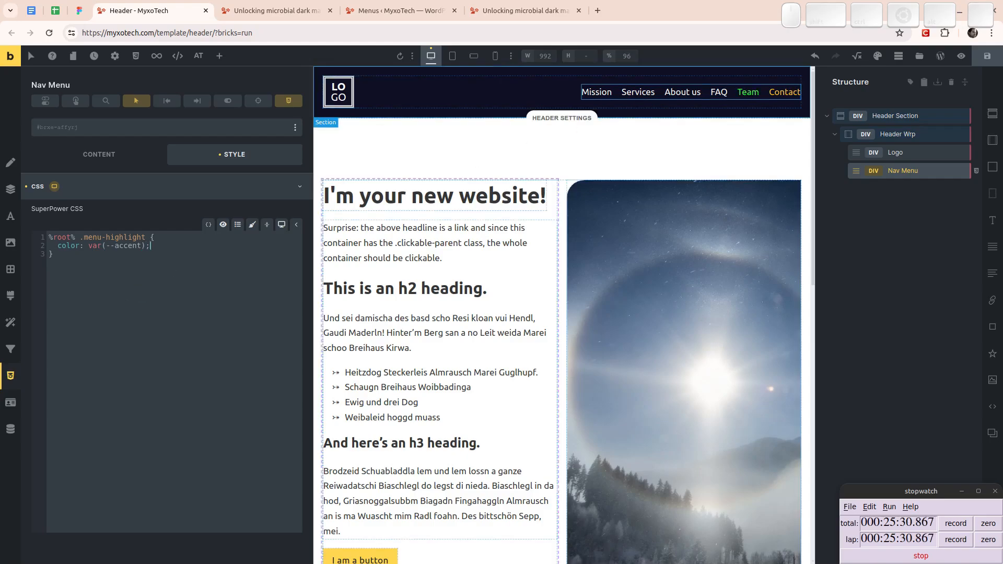
# - Add font-weight: bold to the .menu-highlight rule and save the header template
pyautogui.press('Return')
pyautogui.write('font-weight: bol')
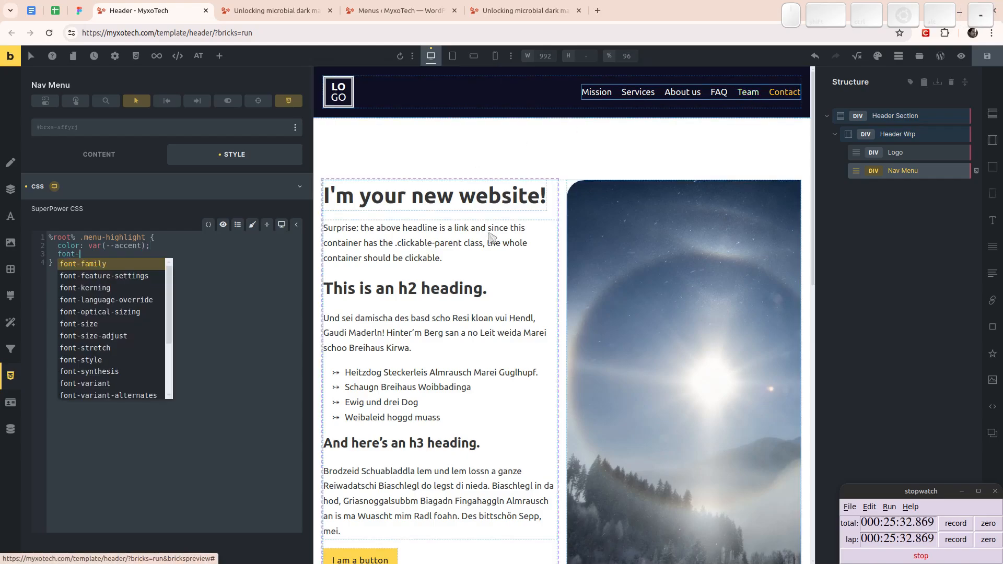
pyautogui.write('d;')
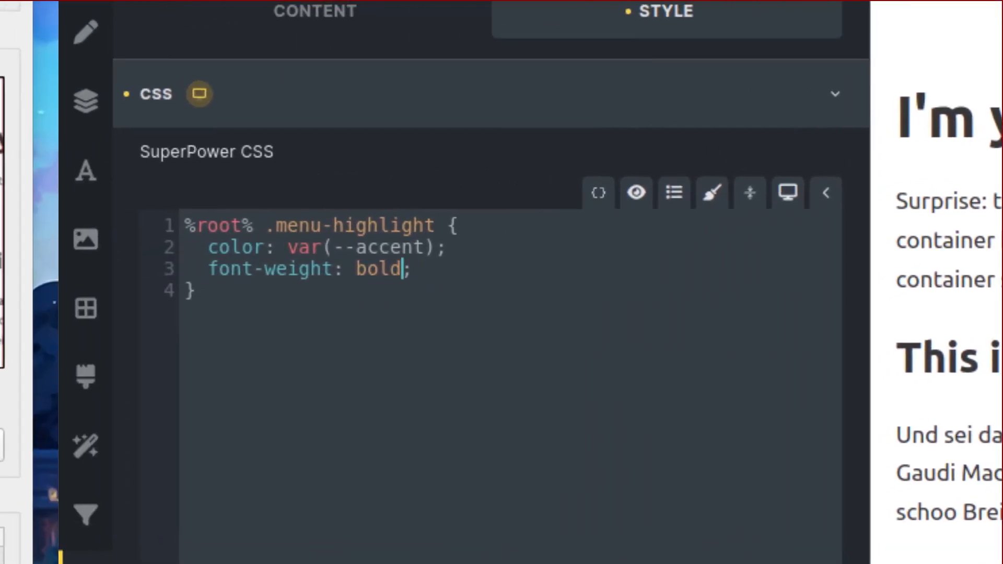
pyautogui.press('Left')
pyautogui.press('Left')
pyautogui.press('Left')
pyautogui.press('Left')
pyautogui.press('Left')
pyautogui.press('Left')
pyautogui.press('Left')
pyautogui.press('Left')
pyautogui.press('Left')
pyautogui.press('Left')
pyautogui.press('Left')
pyautogui.press('Left')
pyautogui.press('Left')
pyautogui.press('Left')
pyautogui.press('Left')
pyautogui.press('Left')
pyautogui.press('Up')
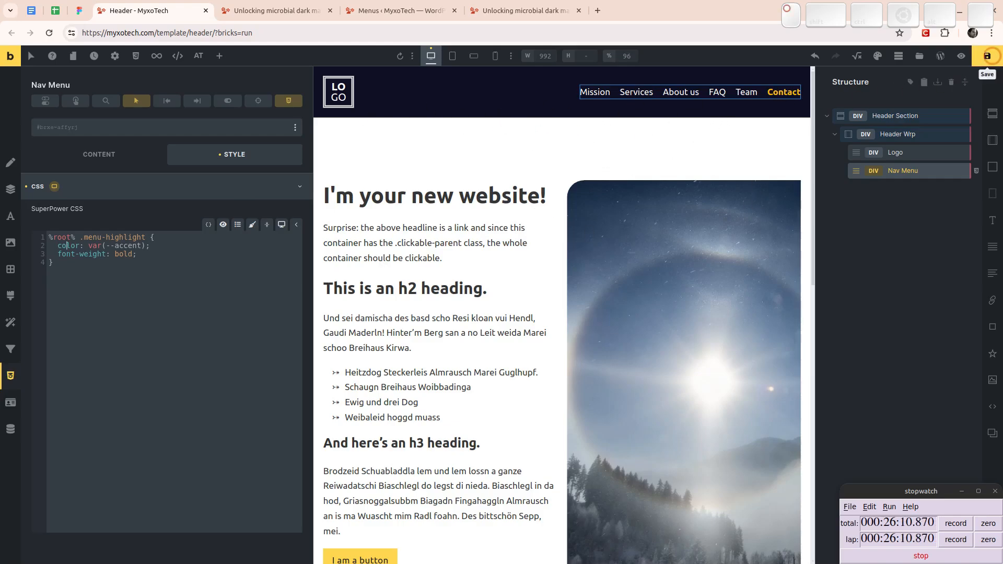
pyautogui.click(987, 56)
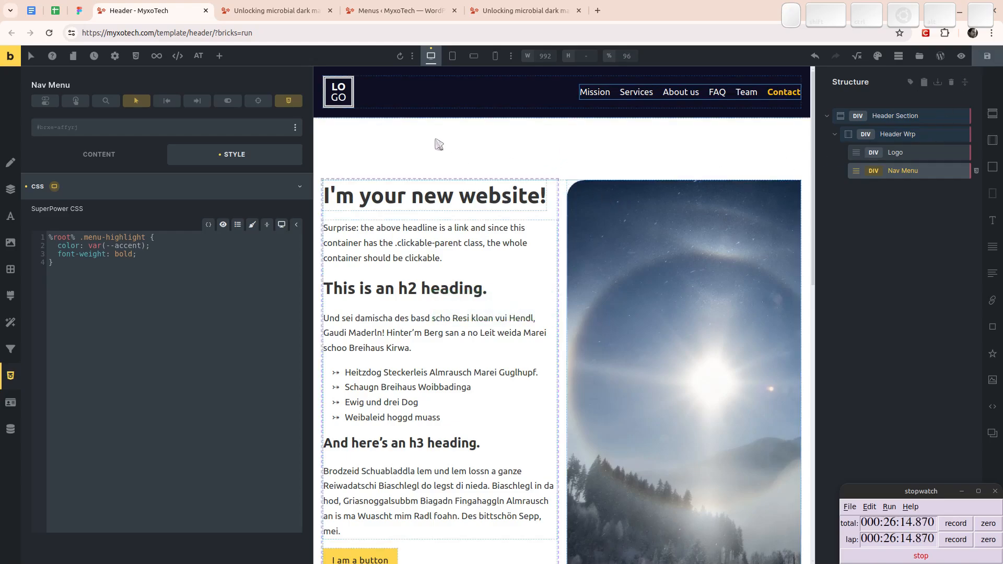
# - Delete the Logo element from Header Wrp
pyautogui.click(897, 156)
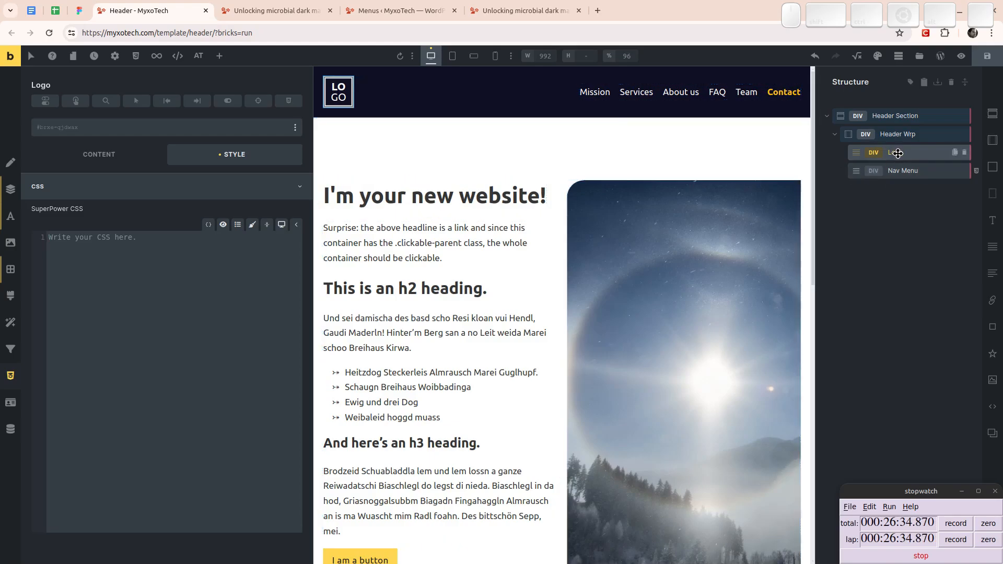
pyautogui.moveTo(903, 152)
pyautogui.mouseDown()
pyautogui.moveTo(915, 158)
pyautogui.moveTo(892, 166)
pyautogui.moveTo(898, 153)
pyautogui.mouseUp()
pyautogui.press('Escape')
pyautogui.press('Delete')
# - Add an Image element to Header Wrp, removing the stray Icon element, and place it above the Nav Menu
pyautogui.click(889, 134)
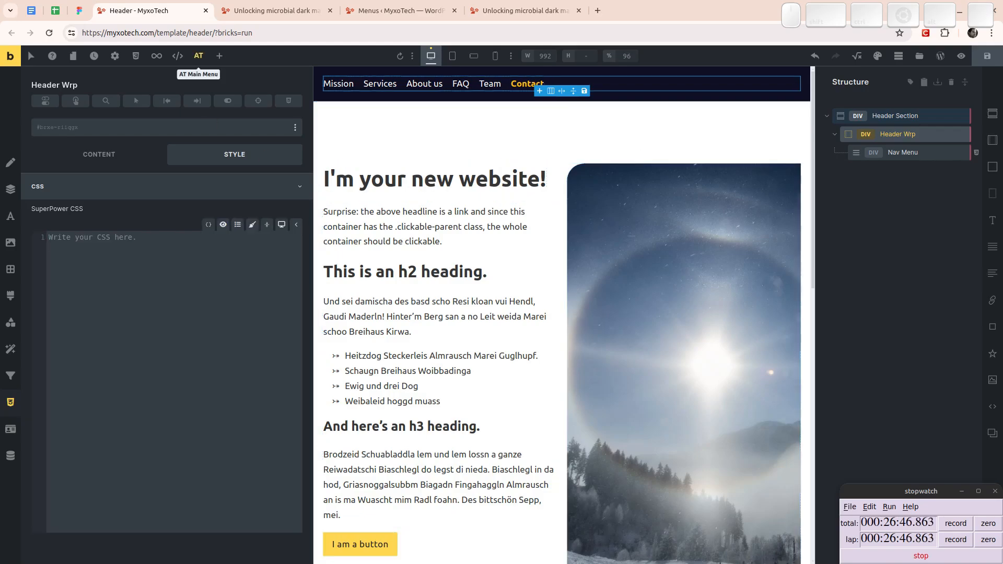
pyautogui.click(146, 187)
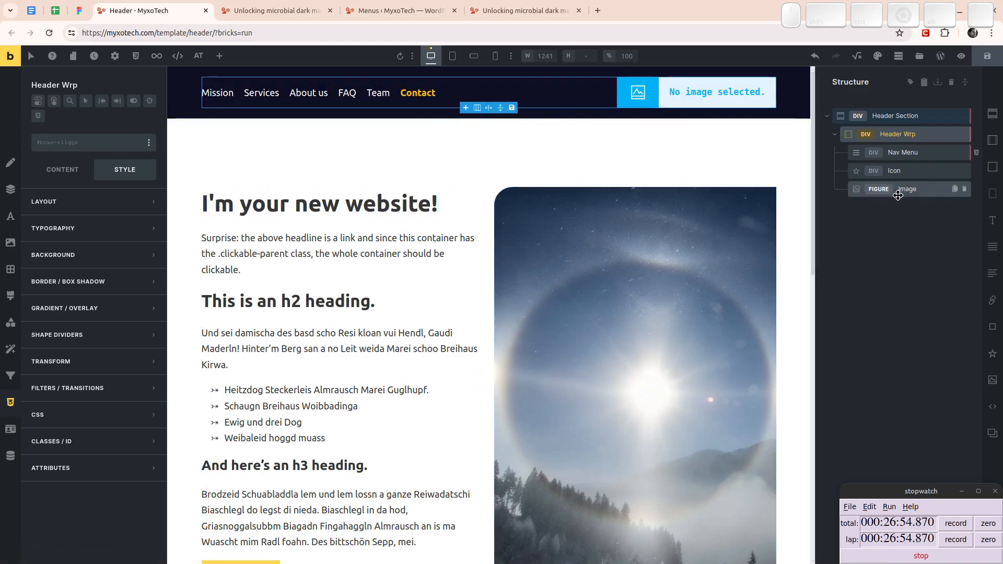
pyautogui.click(913, 189)
pyautogui.click(961, 172)
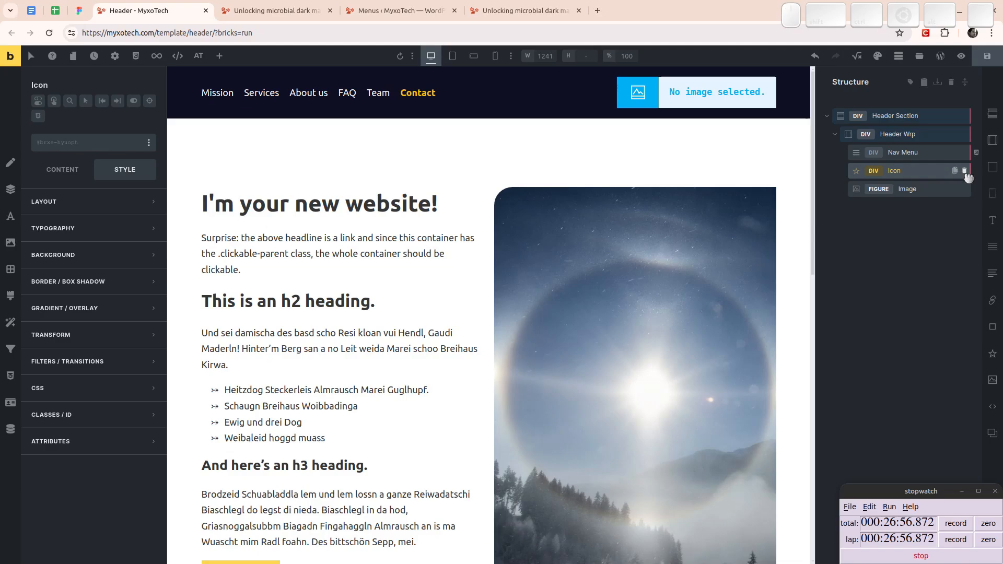
pyautogui.click(963, 173)
pyautogui.click(908, 175)
pyautogui.moveTo(907, 175); pyautogui.dragTo(908, 149)
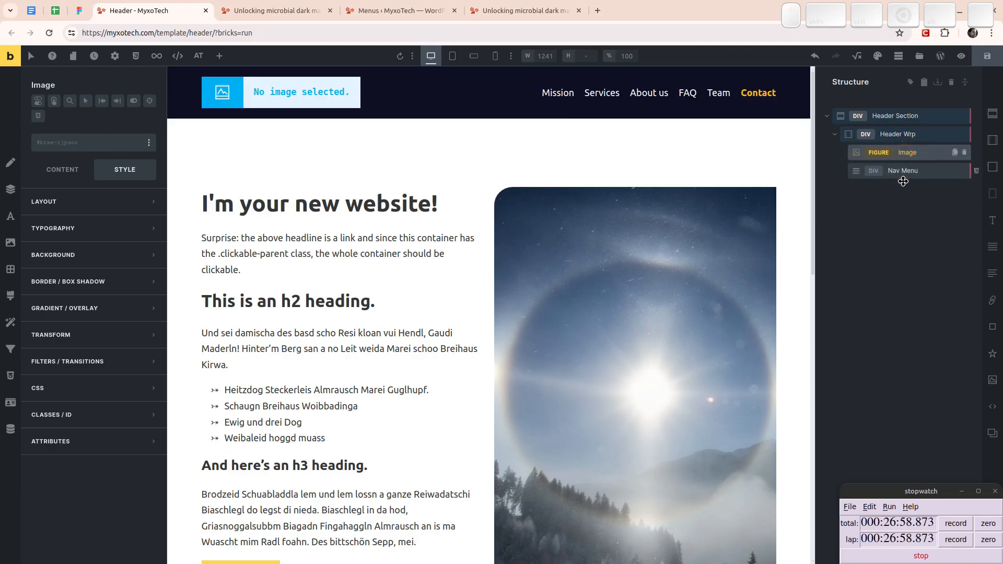
pyautogui.moveTo(915, 532); pyautogui.dragTo(618, 487)
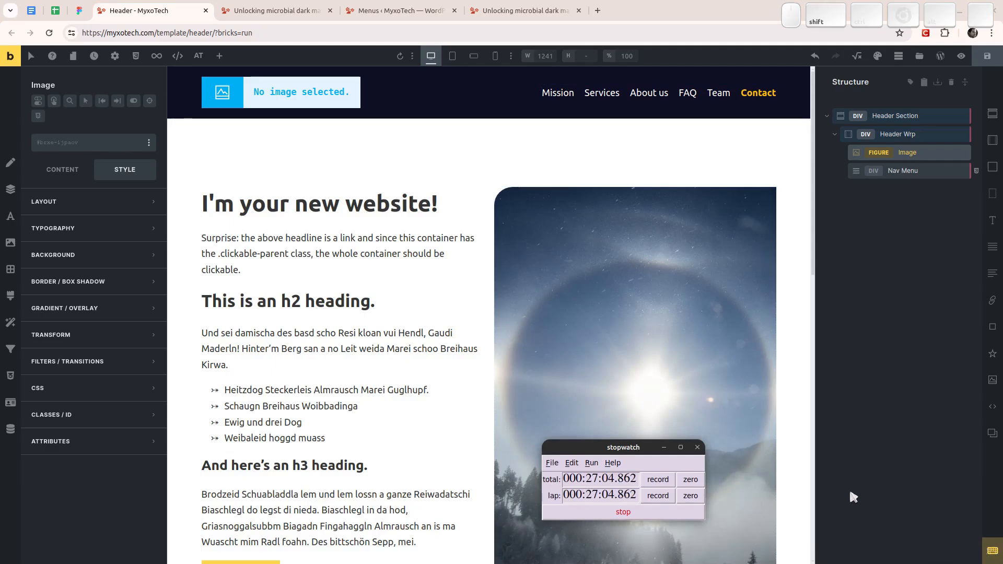
pyautogui.hotkey('ctrl', 'shift', 'a')
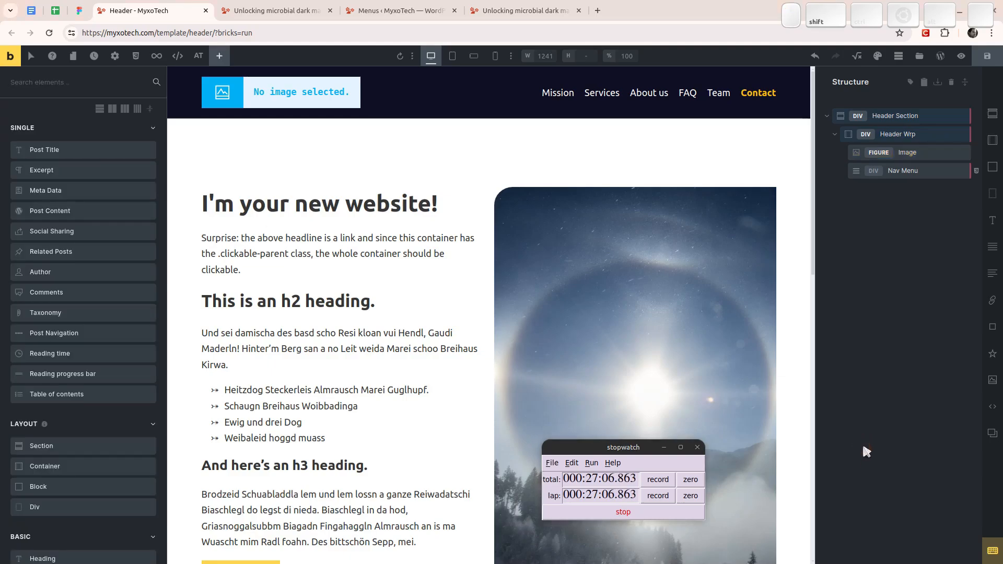
pyautogui.press('Escape')
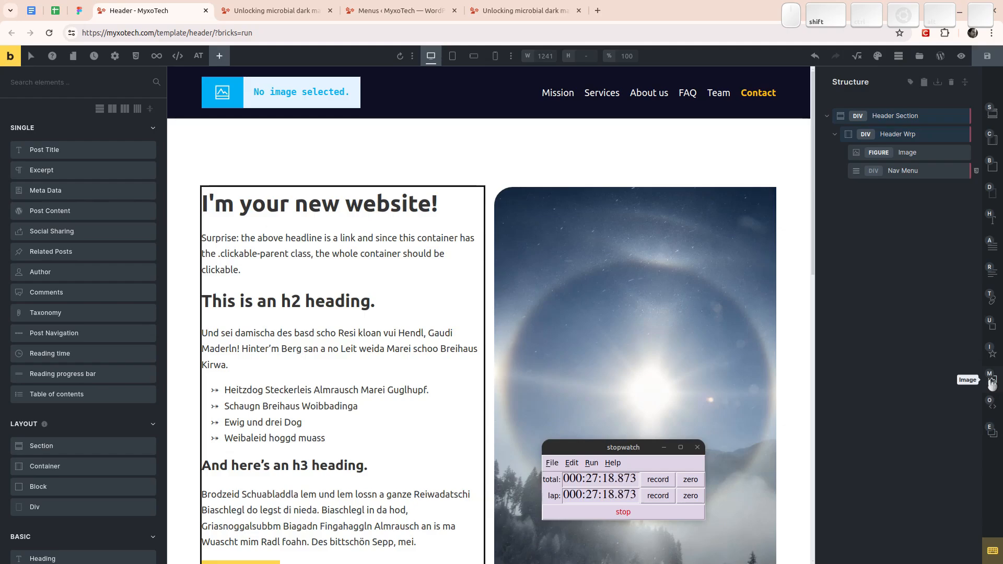
pyautogui.moveTo(993, 384); pyautogui.dragTo(784, 205)
# - Replace the Image element in Header Wrp with an SVG element placed above the Nav Menu
pyautogui.click(917, 153)
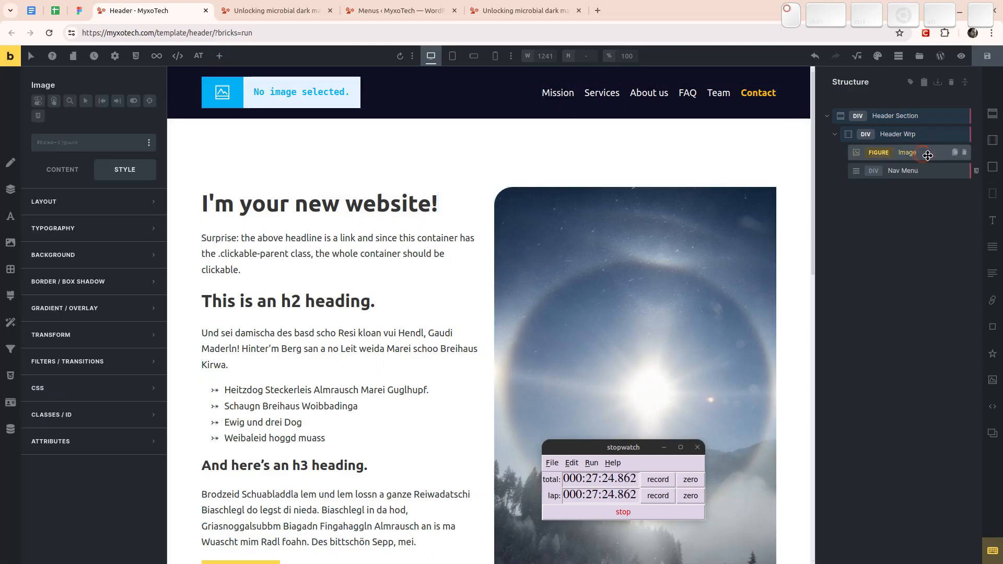
pyautogui.click(965, 152)
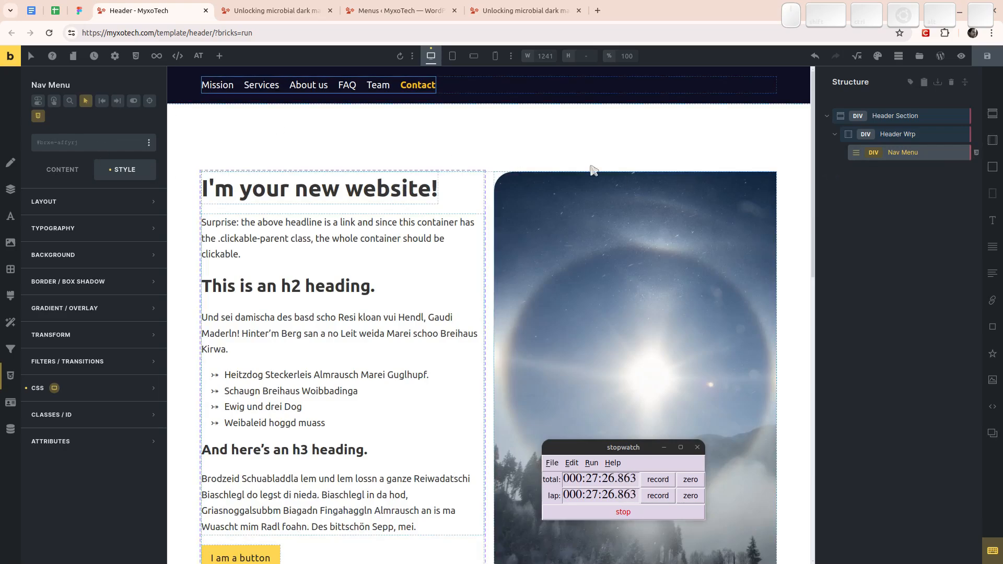
pyautogui.click(920, 134)
pyautogui.hotkey('ctrl', 'shift', 'e')
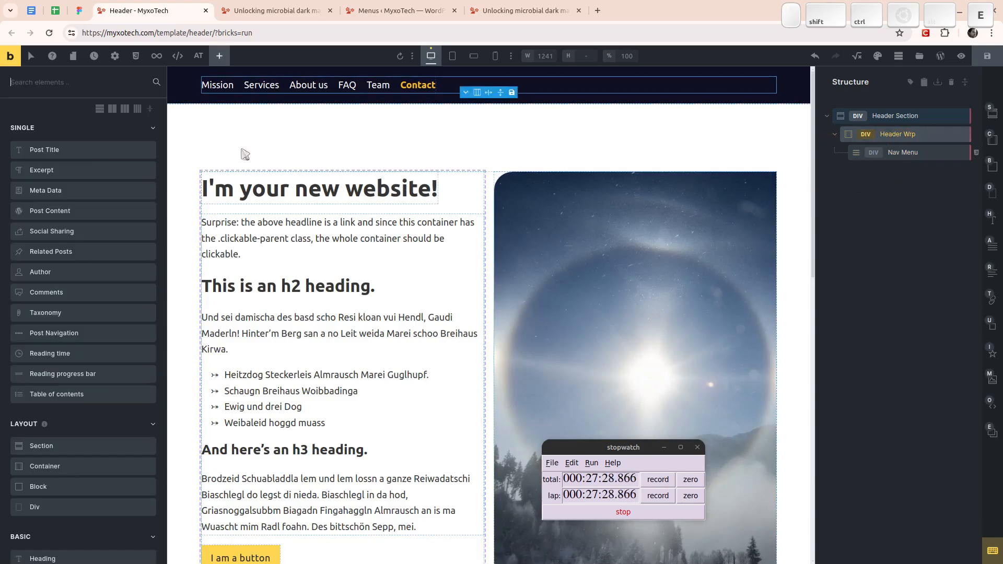
pyautogui.write('svg')
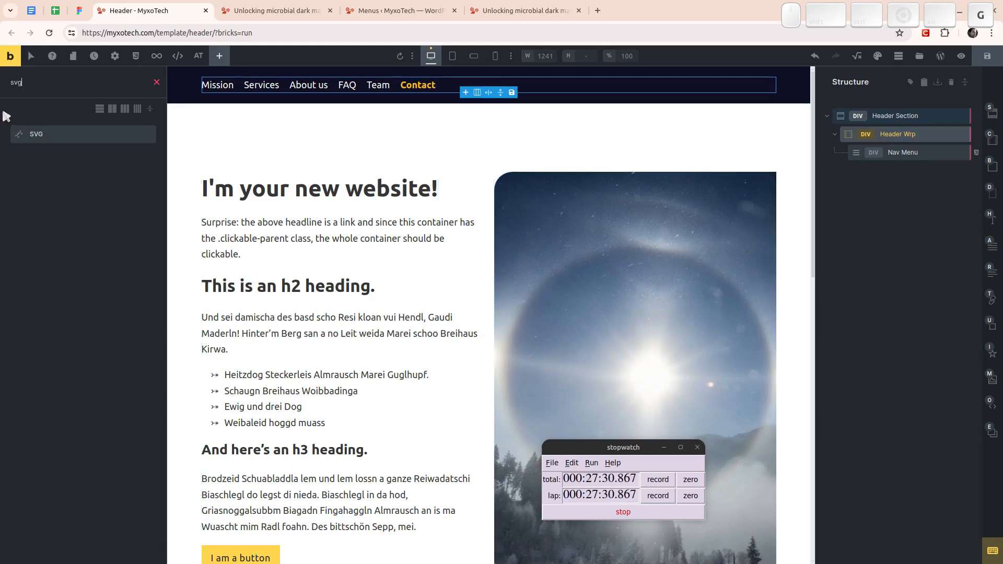
pyautogui.click(51, 138)
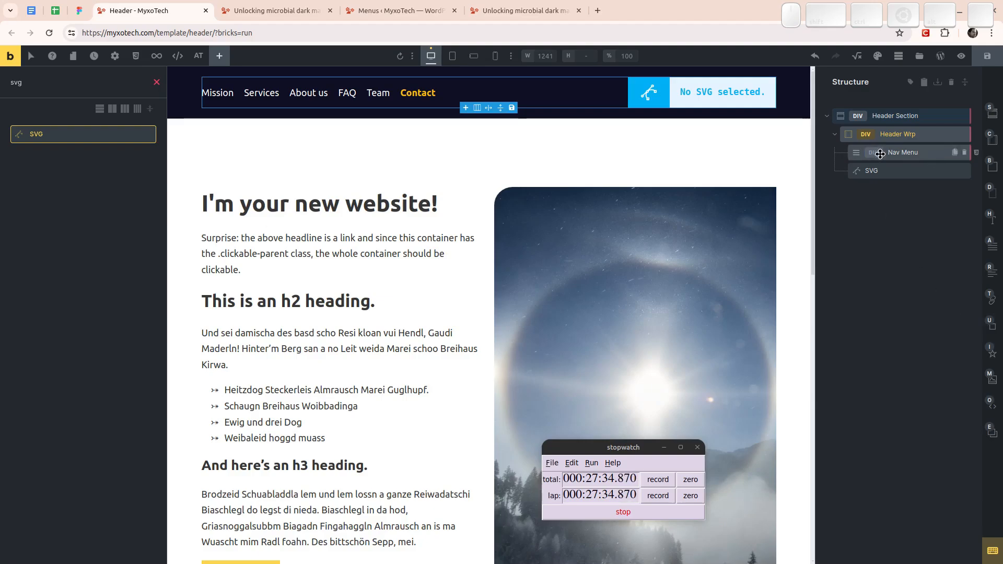
pyautogui.moveTo(892, 173); pyautogui.dragTo(897, 153)
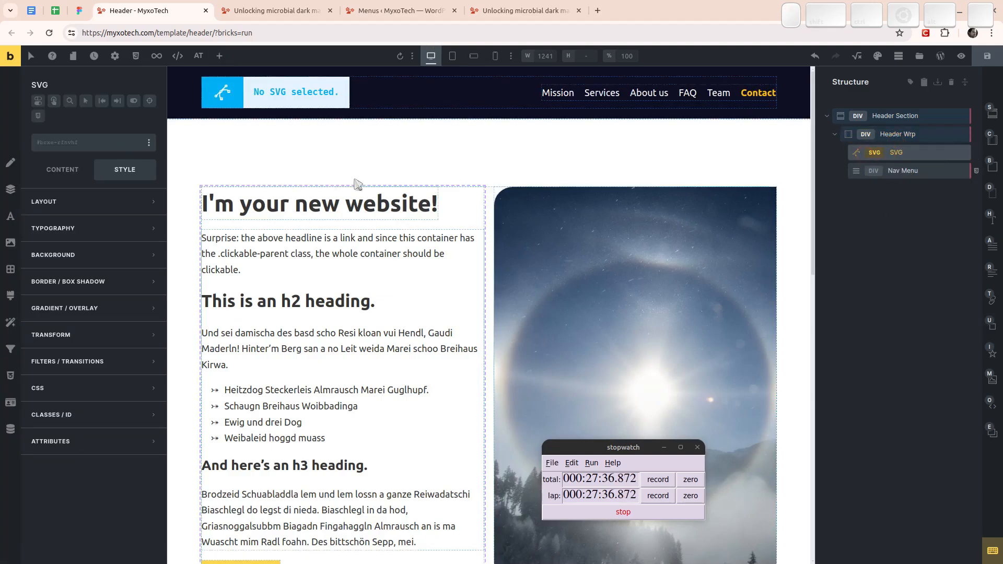
# - Assign MyxoTech-logo-white.svg from the media library's Company Assets folder to the SVG element
pyautogui.click(62, 169)
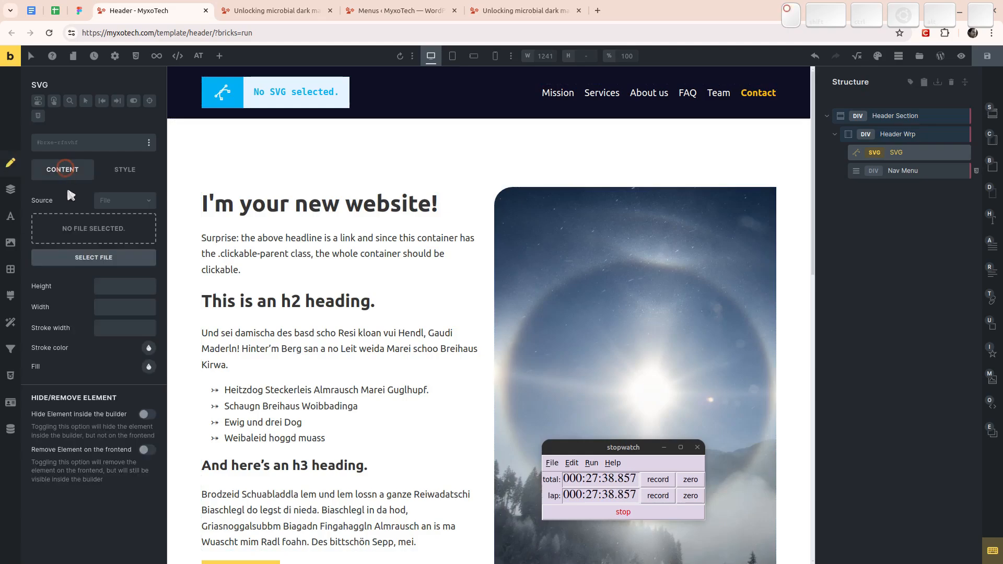
pyautogui.click(110, 231)
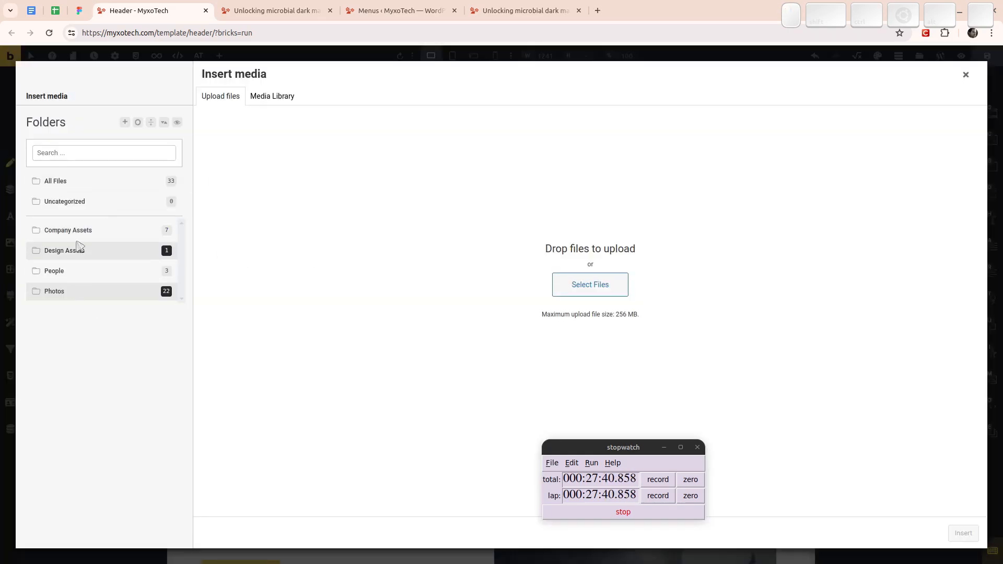
pyautogui.click(72, 234)
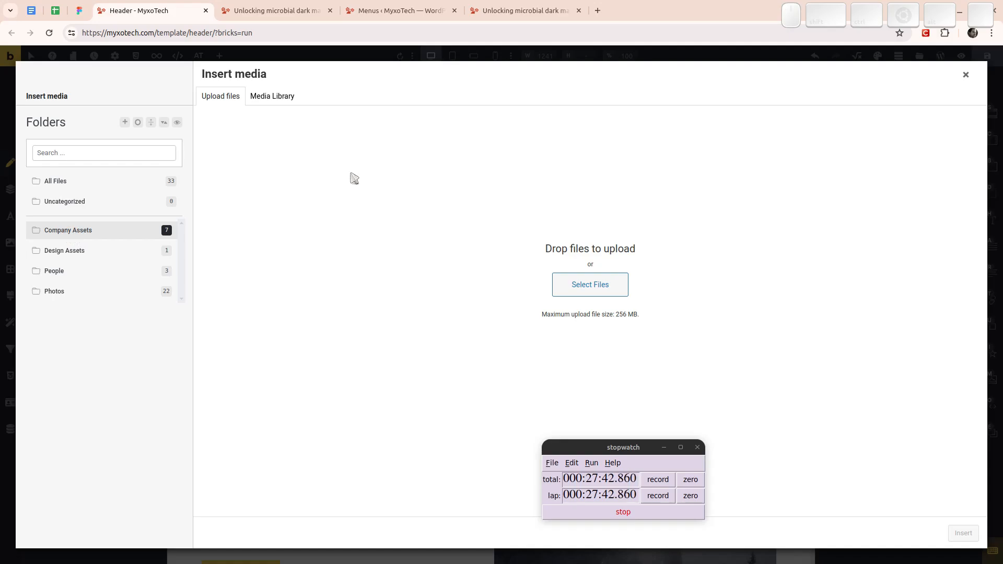
pyautogui.click(285, 96)
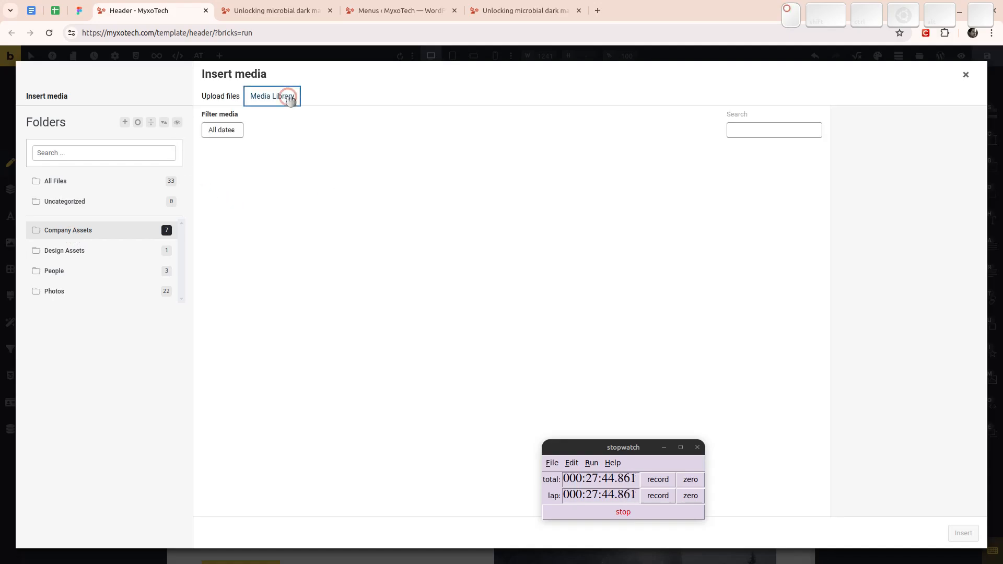
pyautogui.click(320, 183)
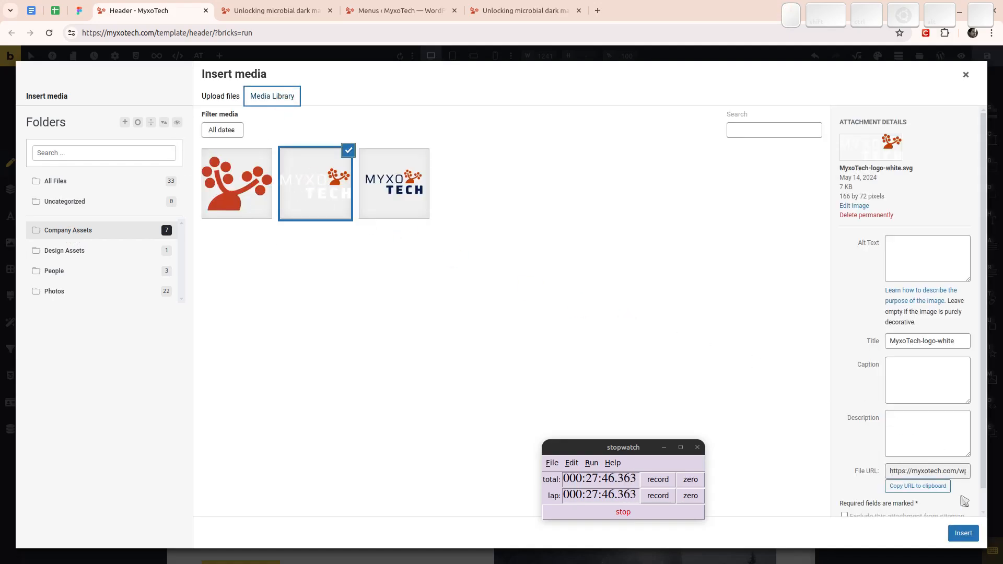
pyautogui.click(964, 533)
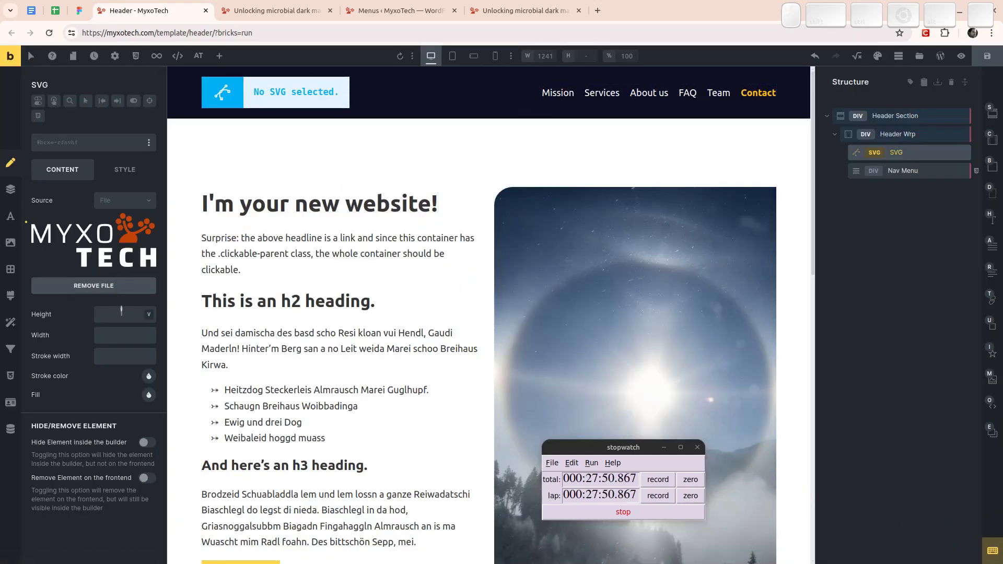
# - Save the header template with the SVG logo and reload the builder page
pyautogui.click(107, 334)
pyautogui.click(103, 314)
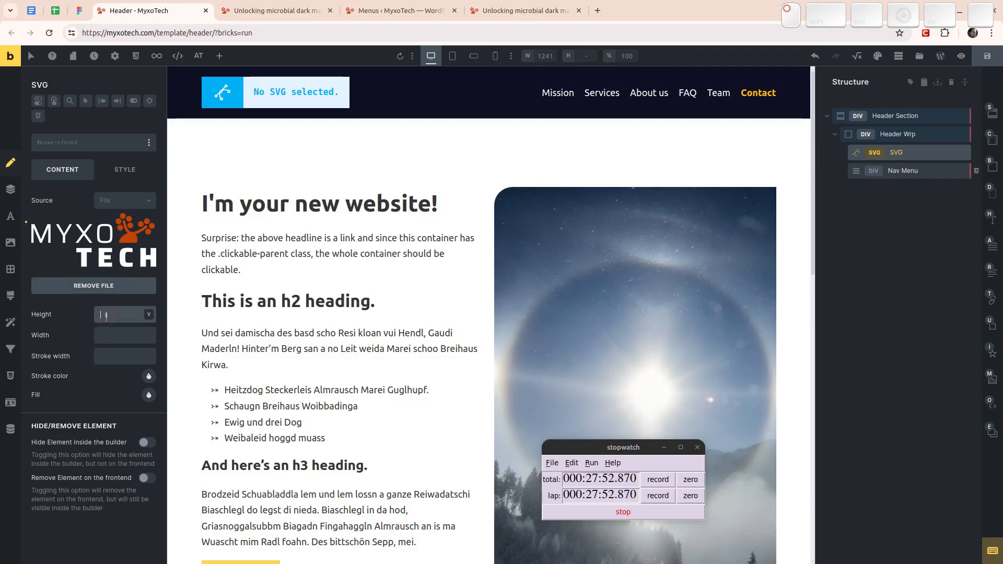
pyautogui.click(986, 57)
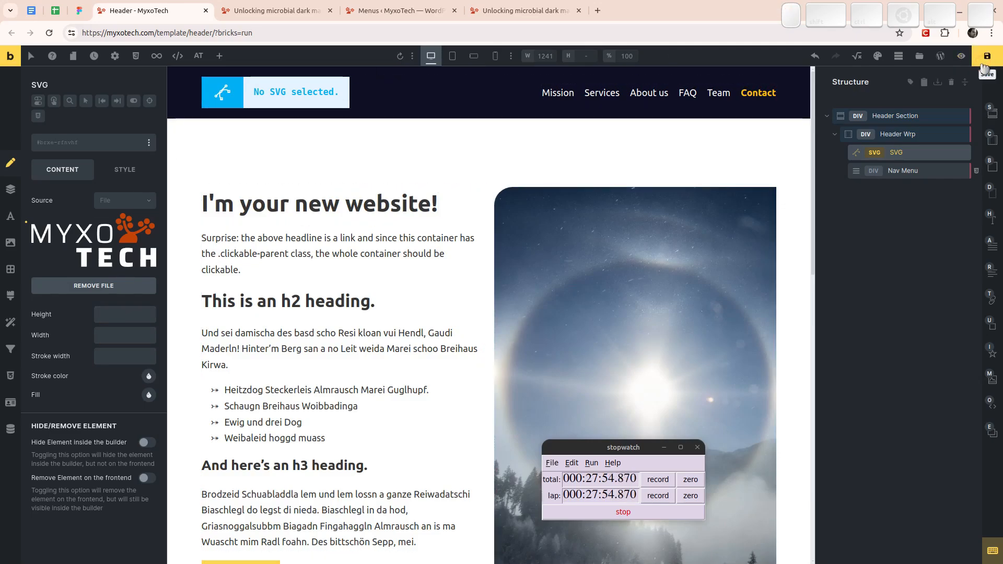
pyautogui.moveTo(600, 491); pyautogui.dragTo(904, 531)
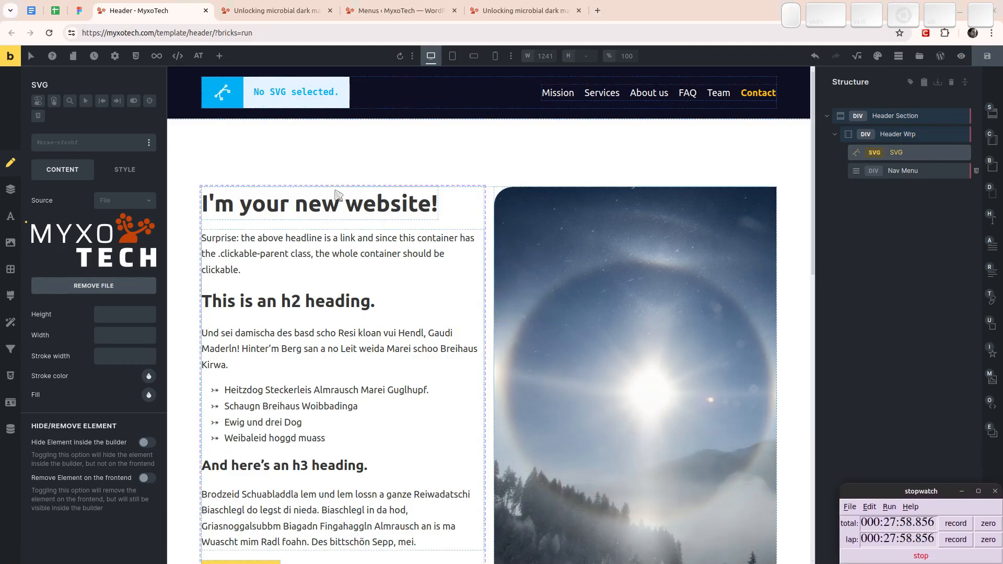
pyautogui.press('F5')
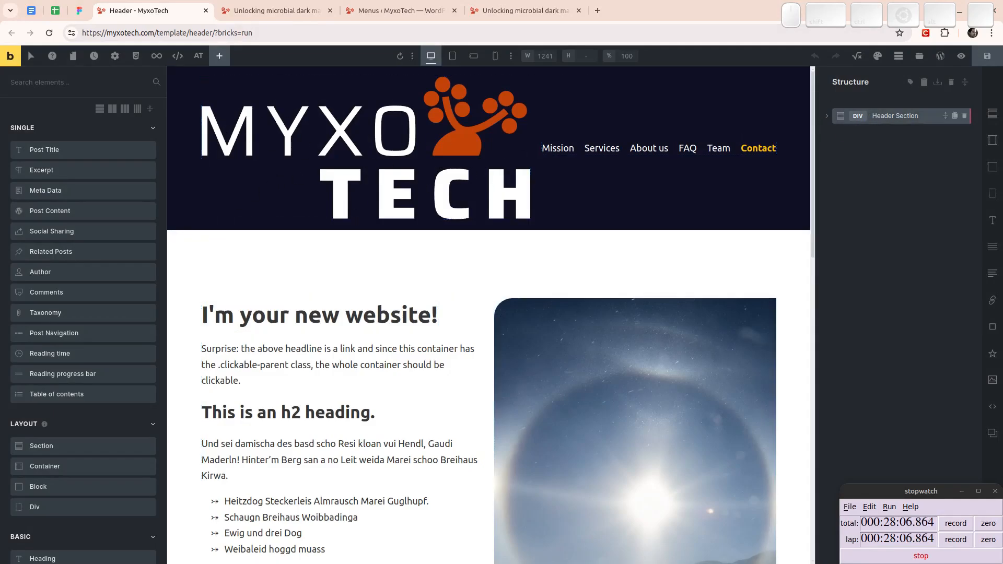
# - Select the SVG element inside Header Wrp and set its height to 8rem
pyautogui.click(830, 119)
pyautogui.press('Right')
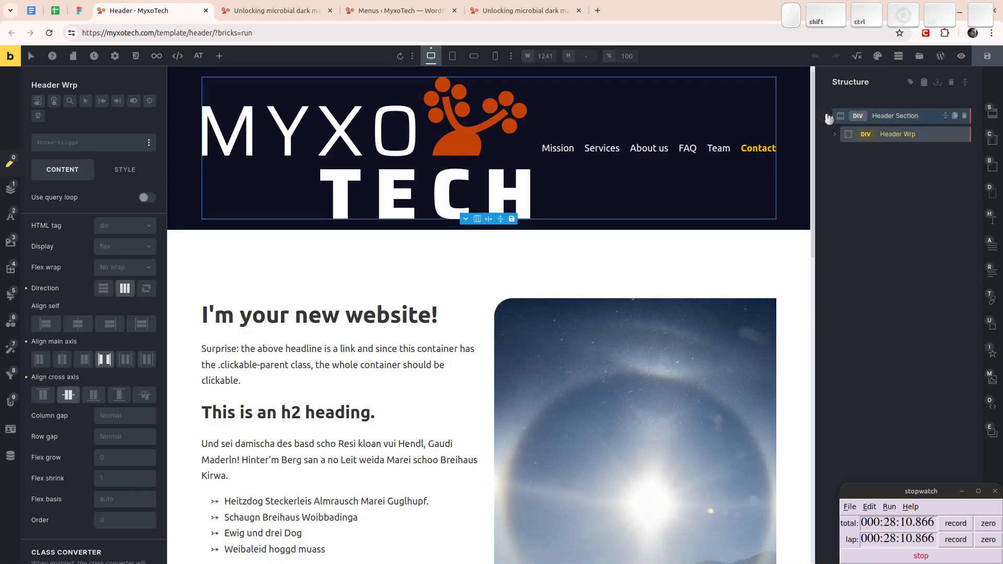
pyautogui.press('Right')
pyautogui.press('Left')
pyautogui.press('Right')
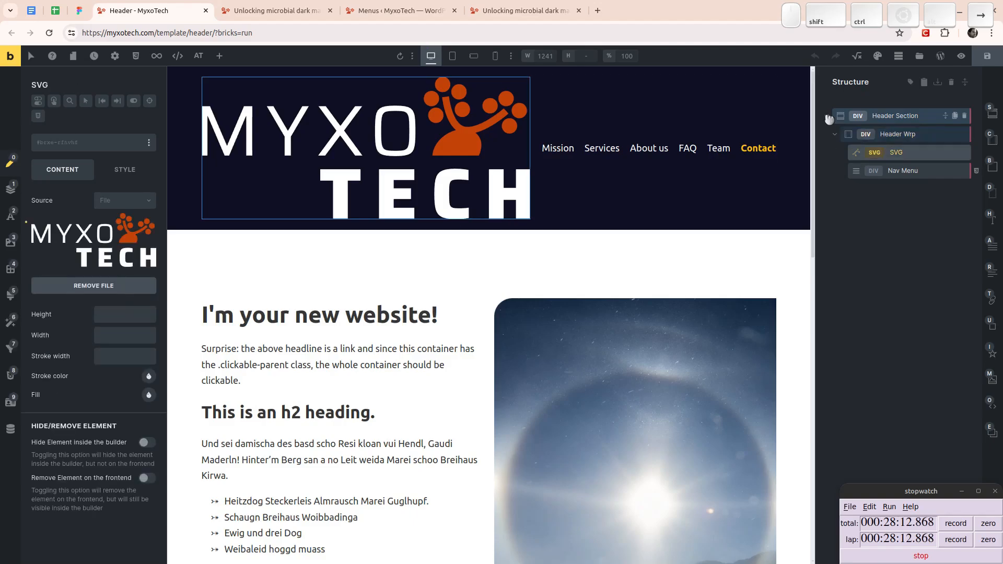
pyautogui.press('Left')
pyautogui.press('Right')
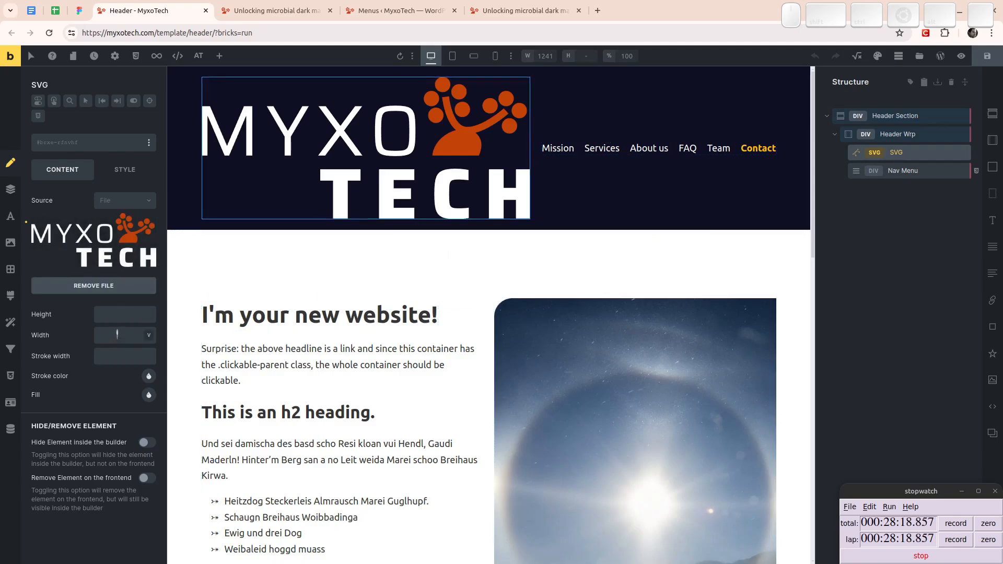
pyautogui.click(117, 334)
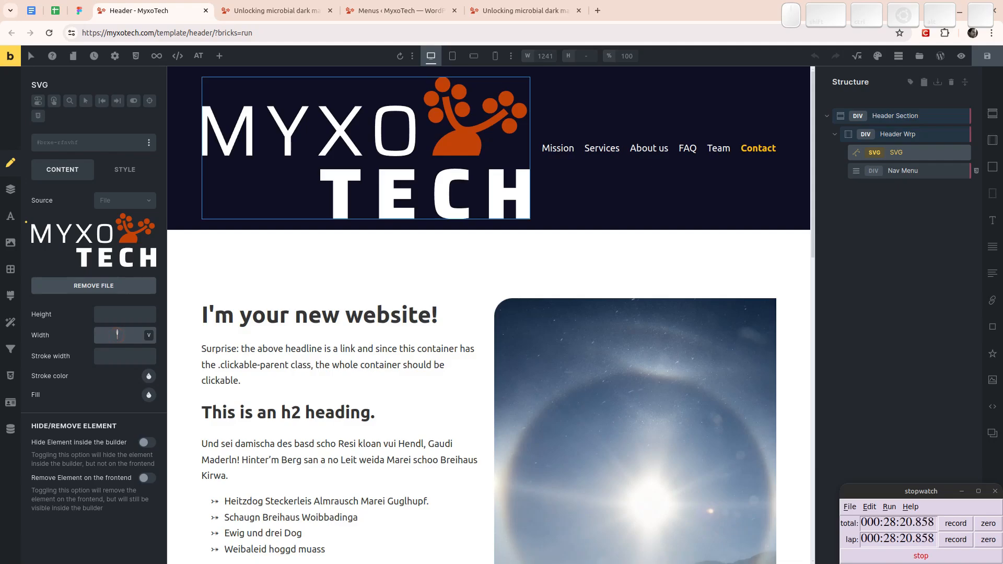
pyautogui.click(119, 308)
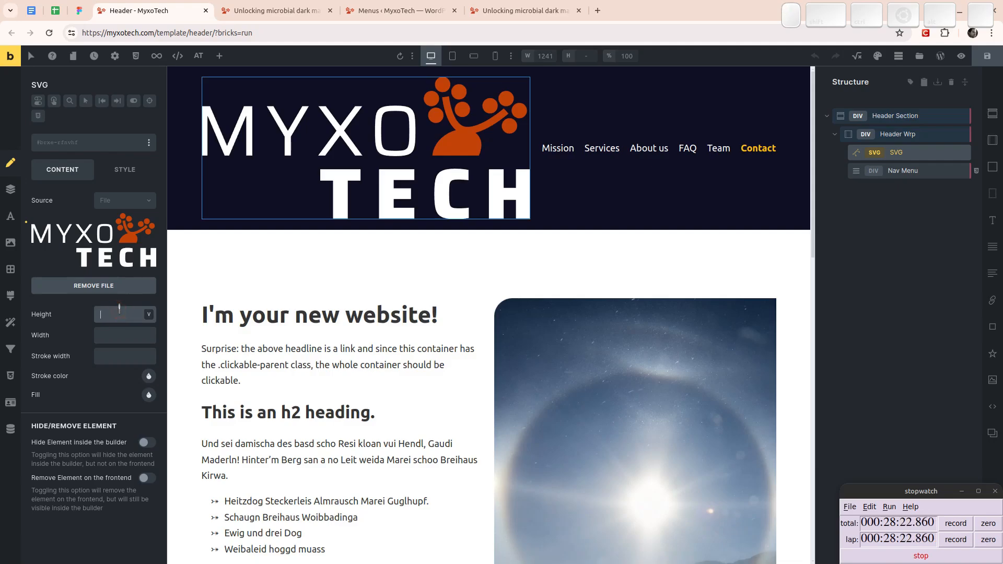
pyautogui.write('8rem')
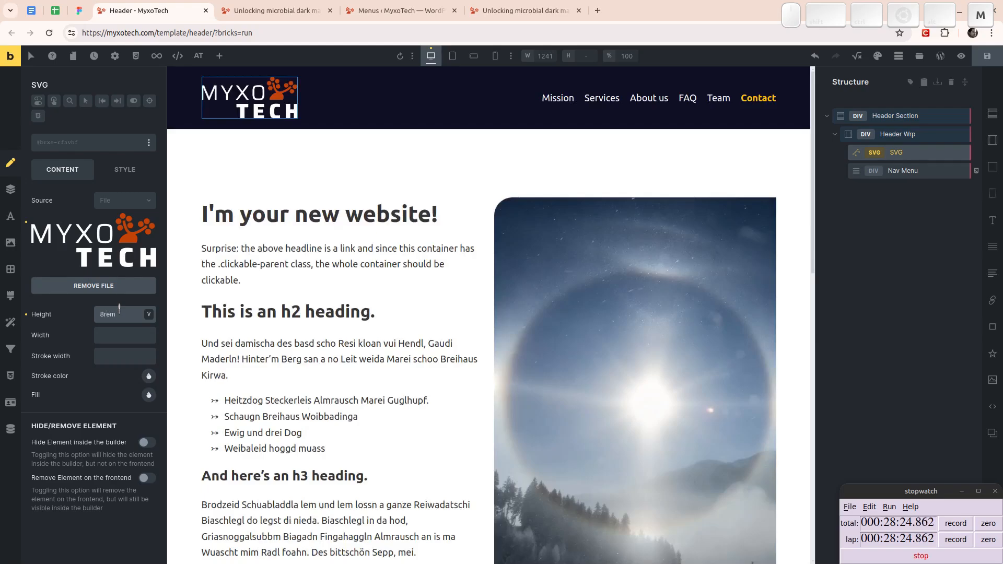
# - Set the SVG logo's height to 5rem, comparing it with the header logo in the Figma front page design
pyautogui.hotkey('ctrl', 'pageup')
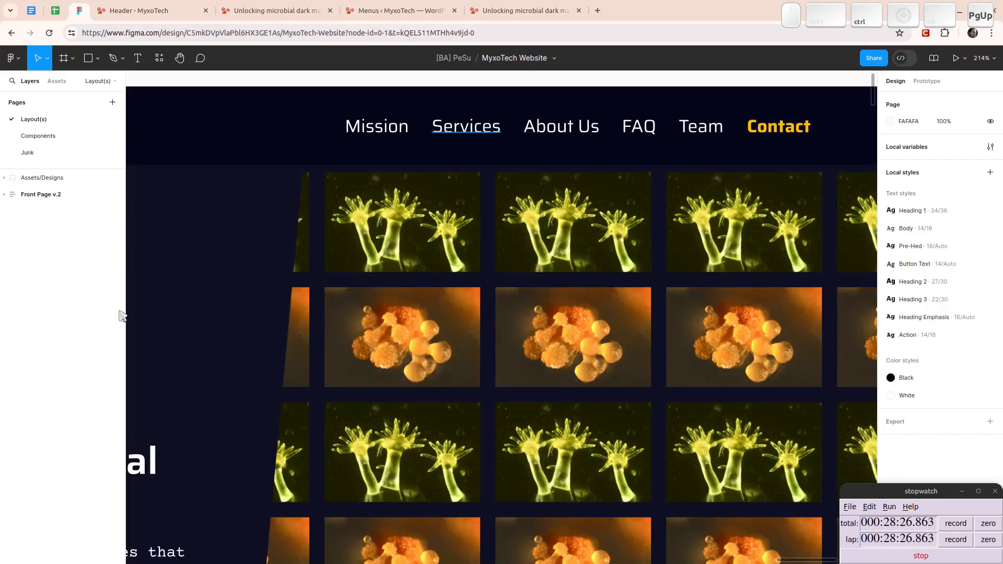
pyautogui.scroll(-2, 353, 281)
pyautogui.moveTo(314, 285); pyautogui.dragTo(570, 295)
pyautogui.scroll(-2, 353, 289)
pyautogui.moveTo(469, 327); pyautogui.dragTo(521, 260)
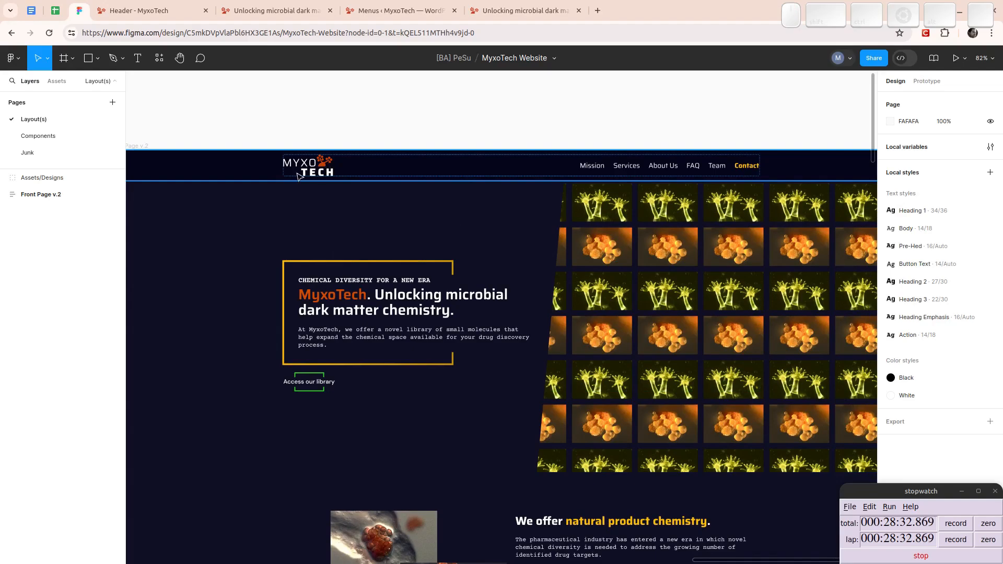
pyautogui.click(147, 15)
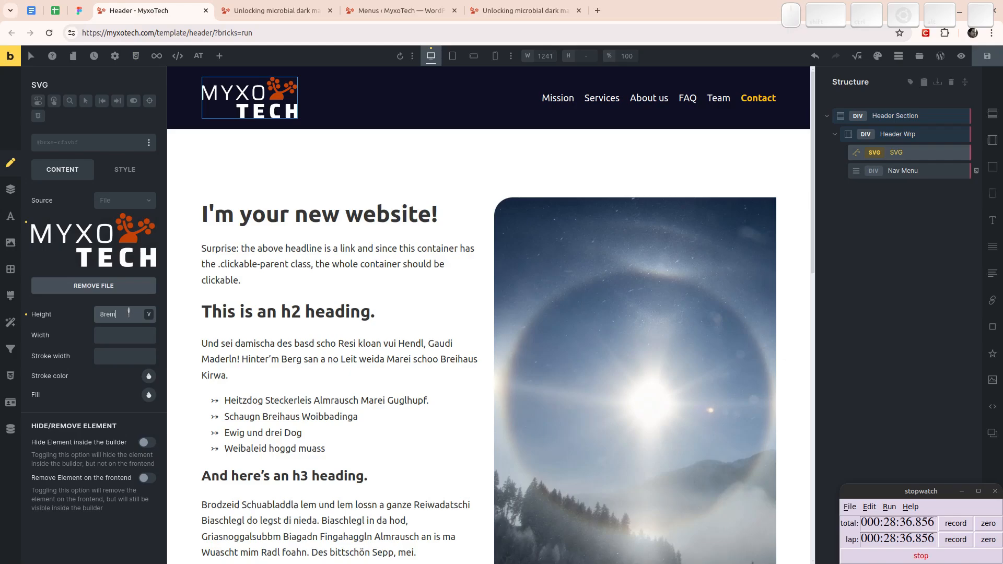
pyautogui.press('Home')
pyautogui.hotkey('shift', 'Right')
pyautogui.write('5')
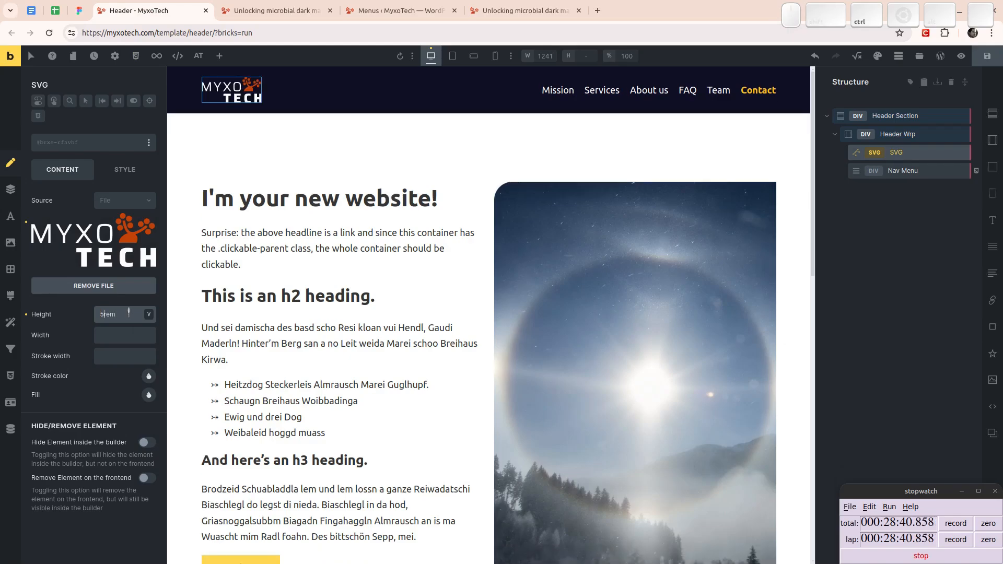
pyautogui.hotkey('ctrl', 'Tab')
pyautogui.hotkey('ctrl', 'shift', 'Tab')
pyautogui.hotkey('ctrl', 'shift', 'Tab')
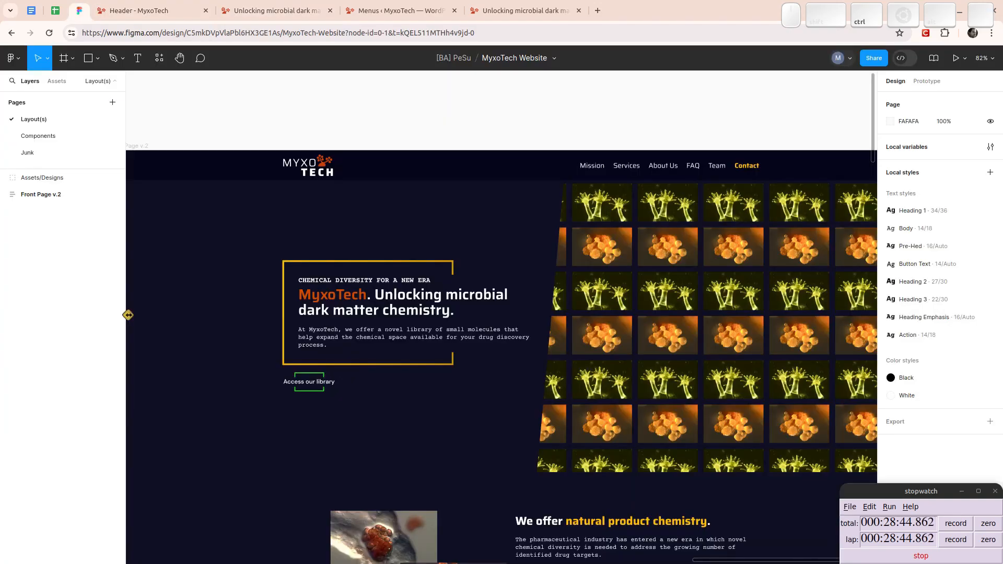
pyautogui.hotkey('ctrl', 'Tab')
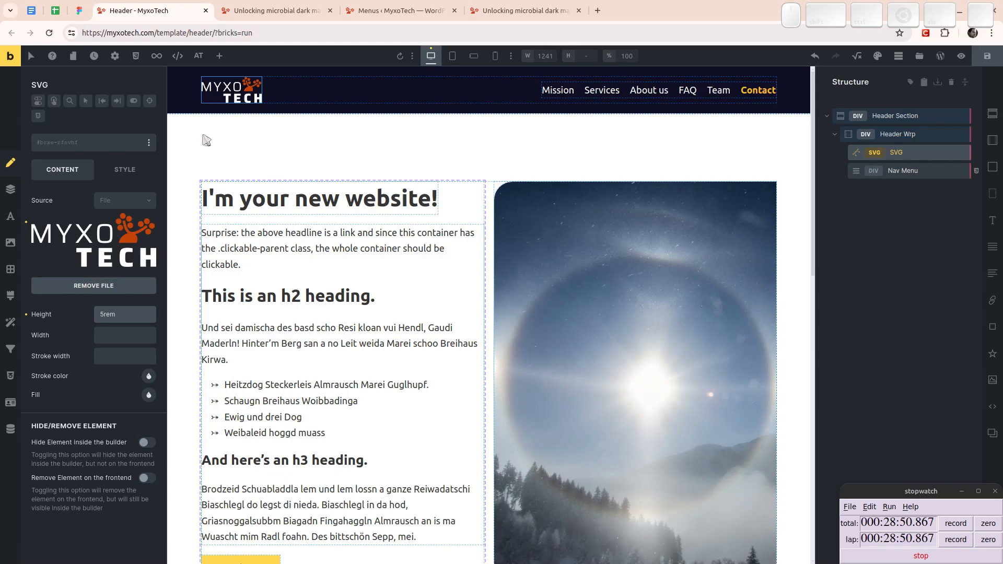
# - Wrap the SVG element in a Div and rename the wrapper Logo
pyautogui.click(119, 175)
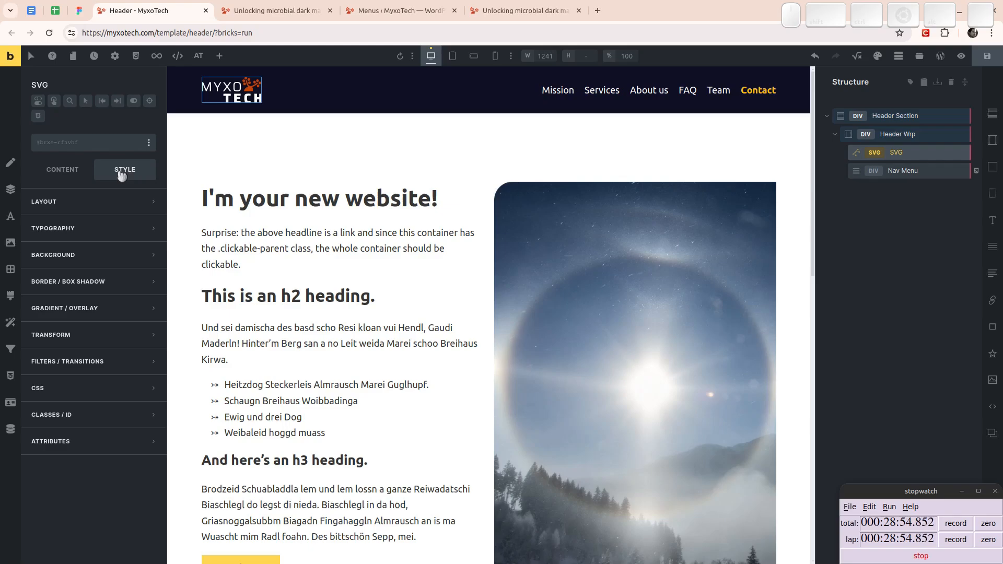
pyautogui.rightClick(900, 154)
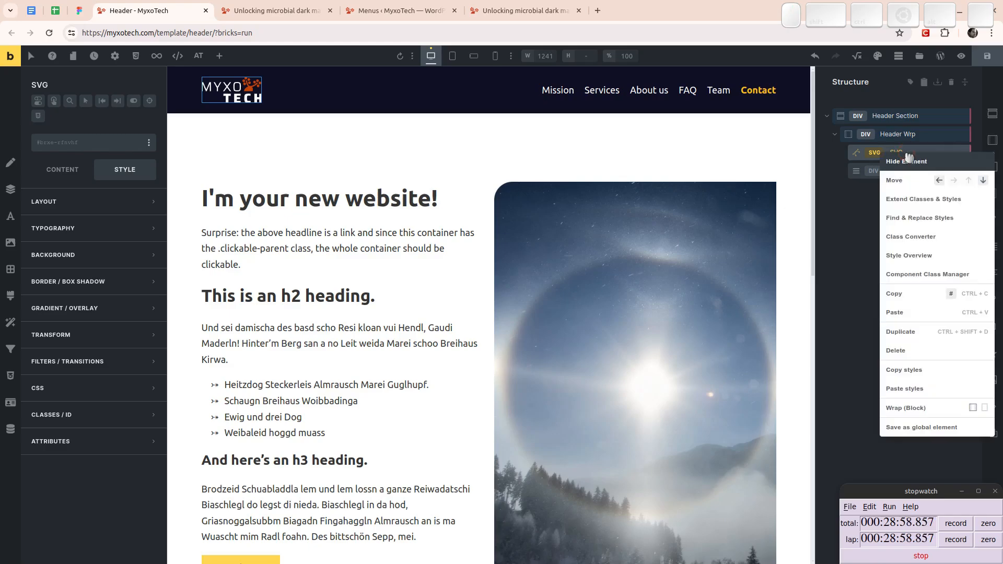
pyautogui.click(986, 408)
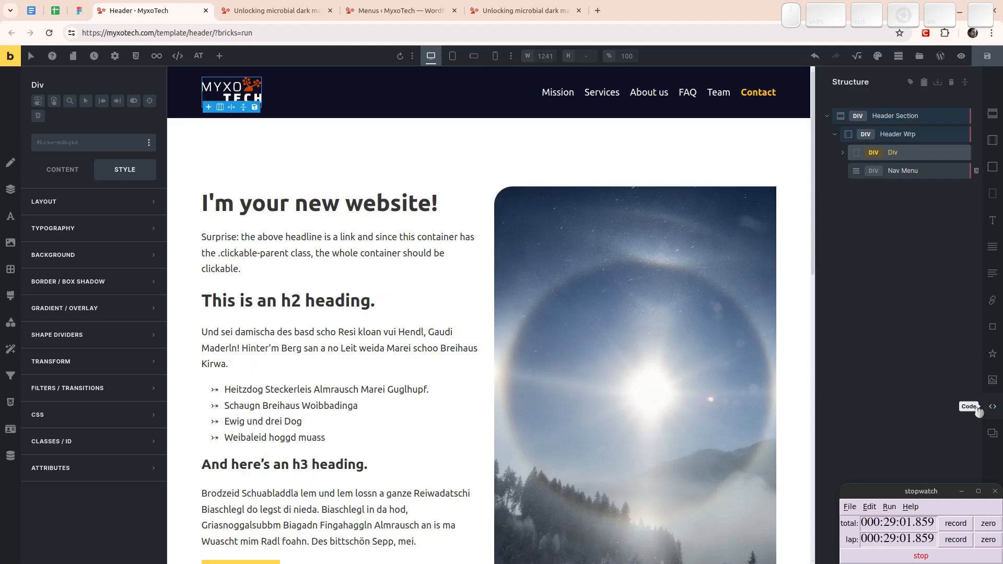
pyautogui.doubleClick(894, 153)
pyautogui.write('Logo')
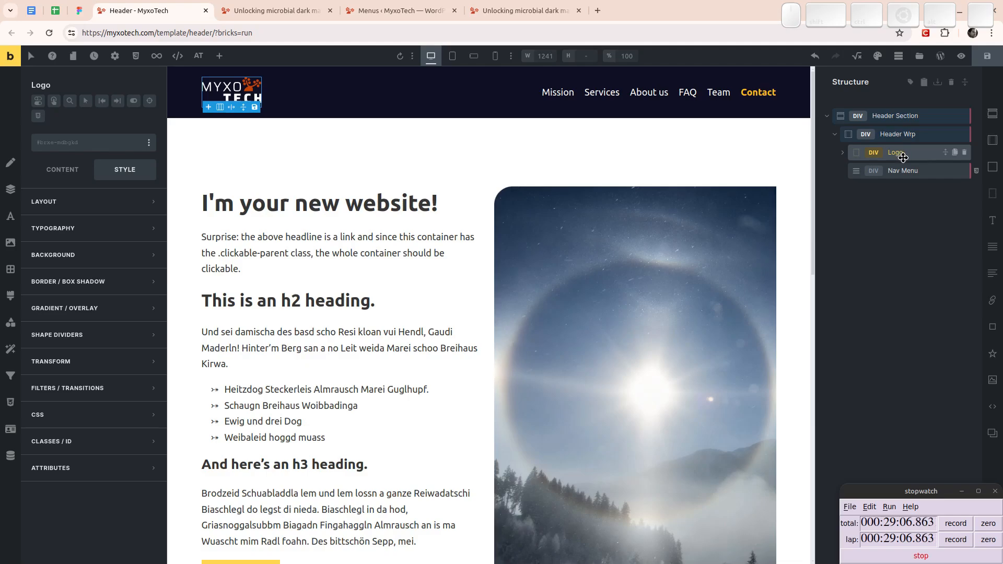
# - Change the HTML tag of the Logo wrapper to a [link]
pyautogui.click(55, 172)
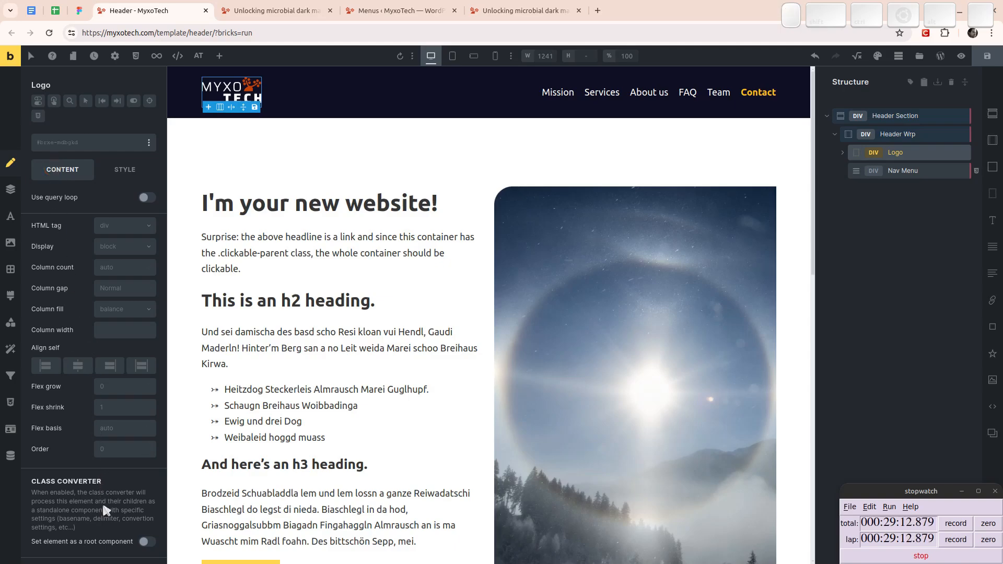
pyautogui.scroll(-3, 104, 511)
pyautogui.scroll(3, 101, 506)
pyautogui.click(842, 153)
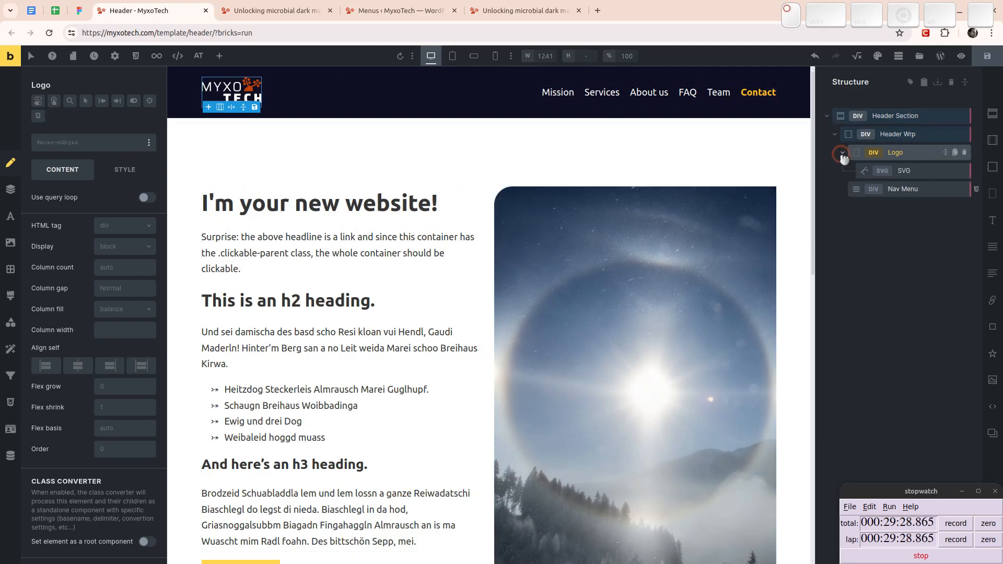
pyautogui.click(920, 172)
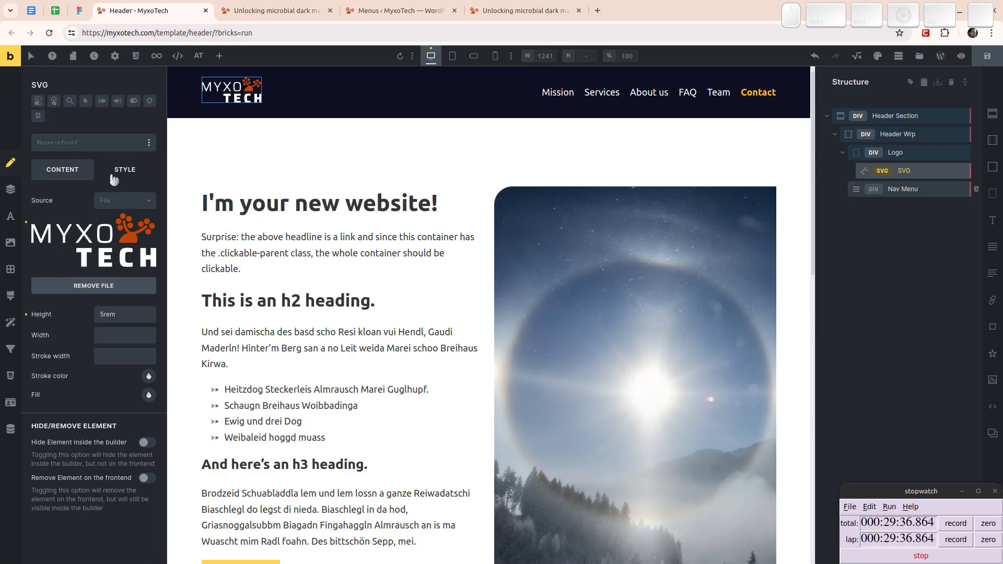
pyautogui.click(895, 153)
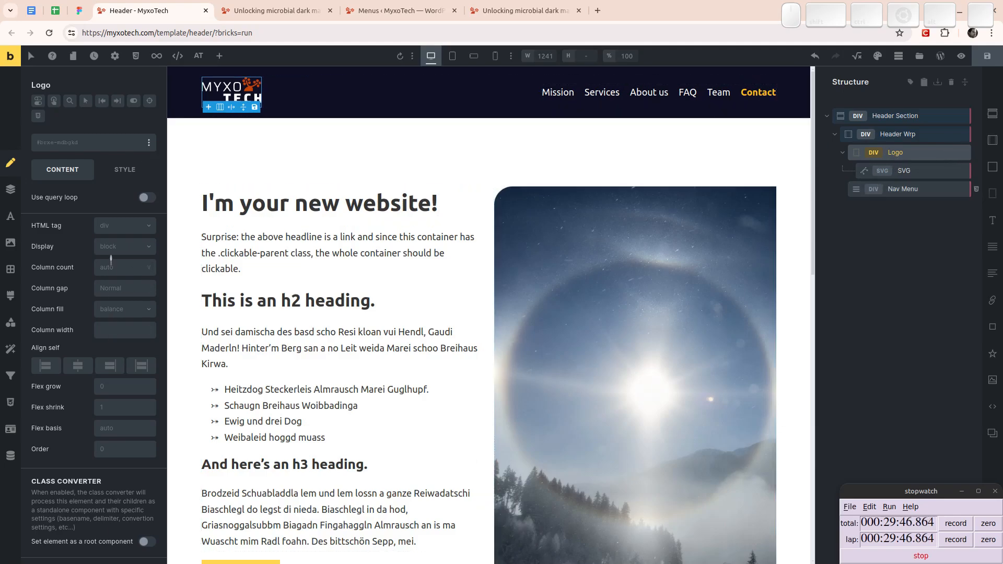
pyautogui.click(118, 229)
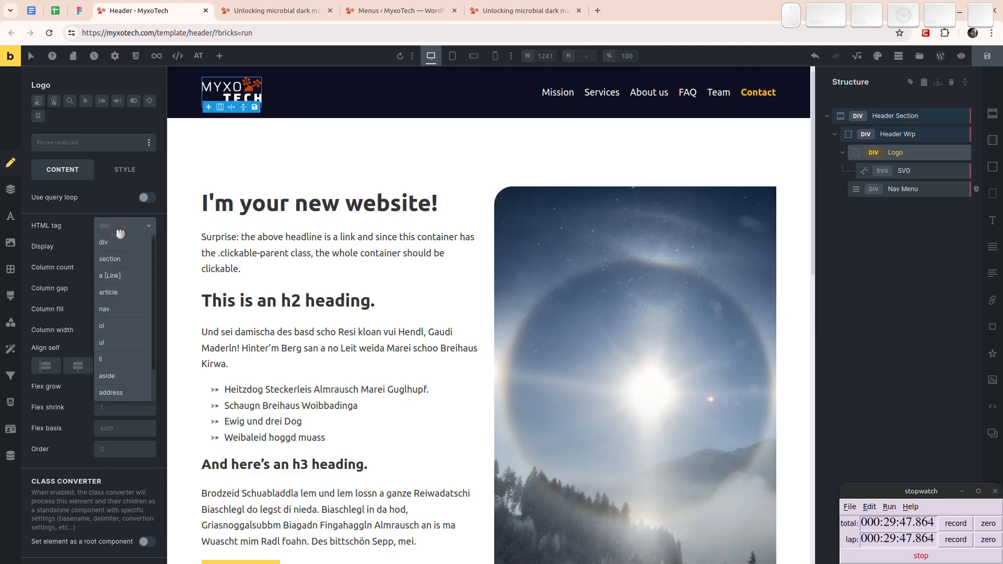
pyautogui.click(122, 281)
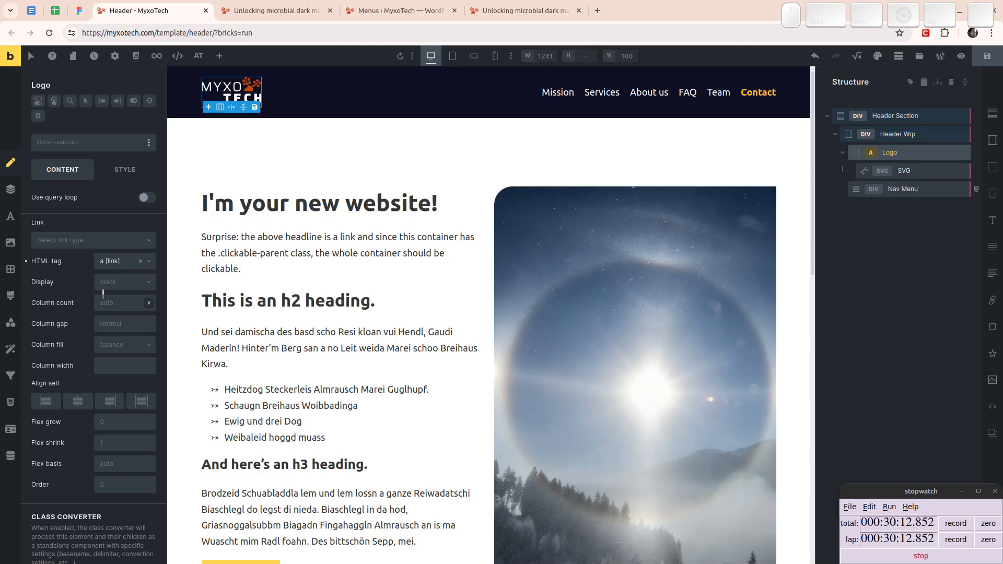
# - Give the Logo wrapper an External URL link pointing to "/" and save the header template
pyautogui.scroll(-5, 67, 350)
pyautogui.scroll(5, 81, 345)
pyautogui.click(67, 240)
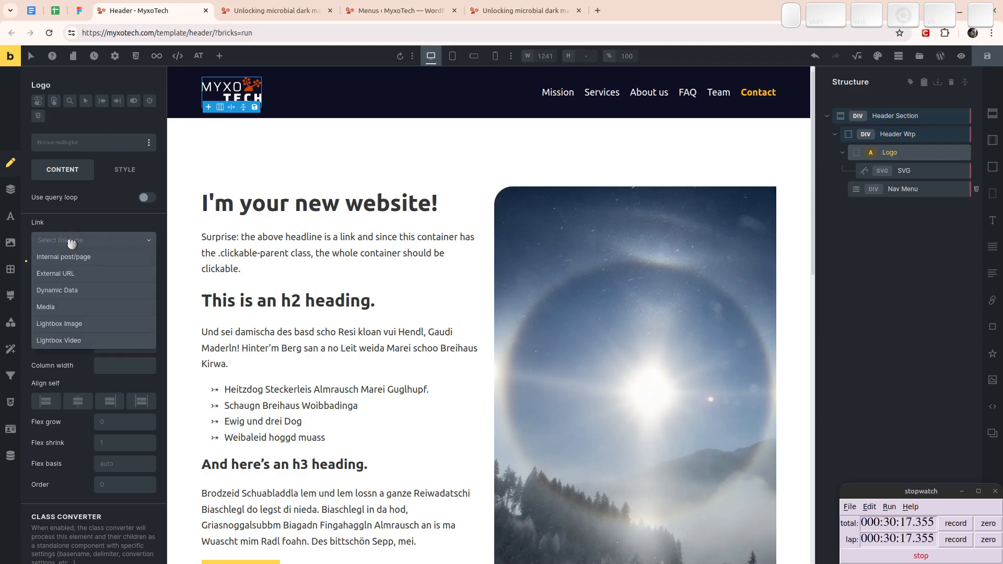
pyautogui.click(68, 274)
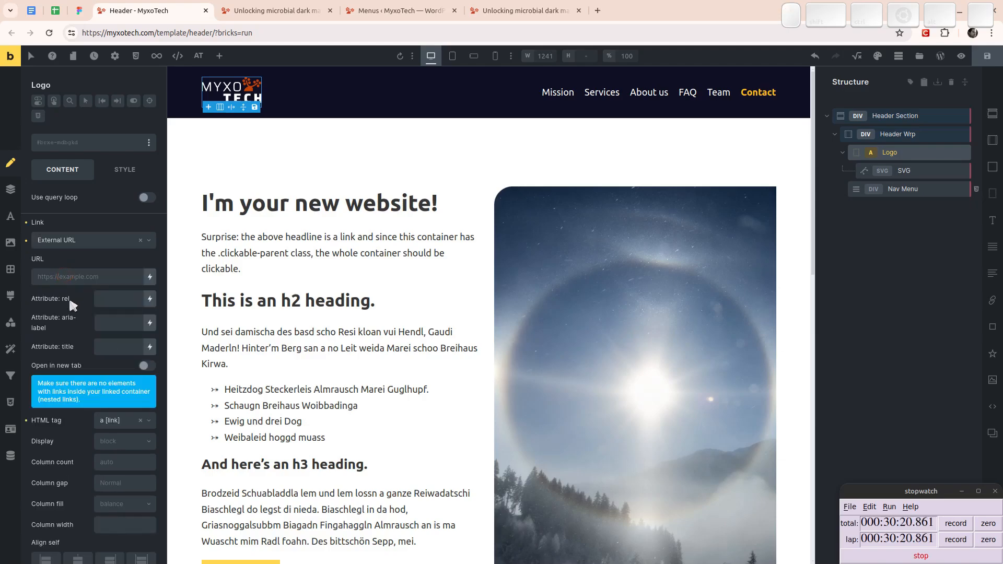
pyautogui.click(56, 276)
pyautogui.write('/')
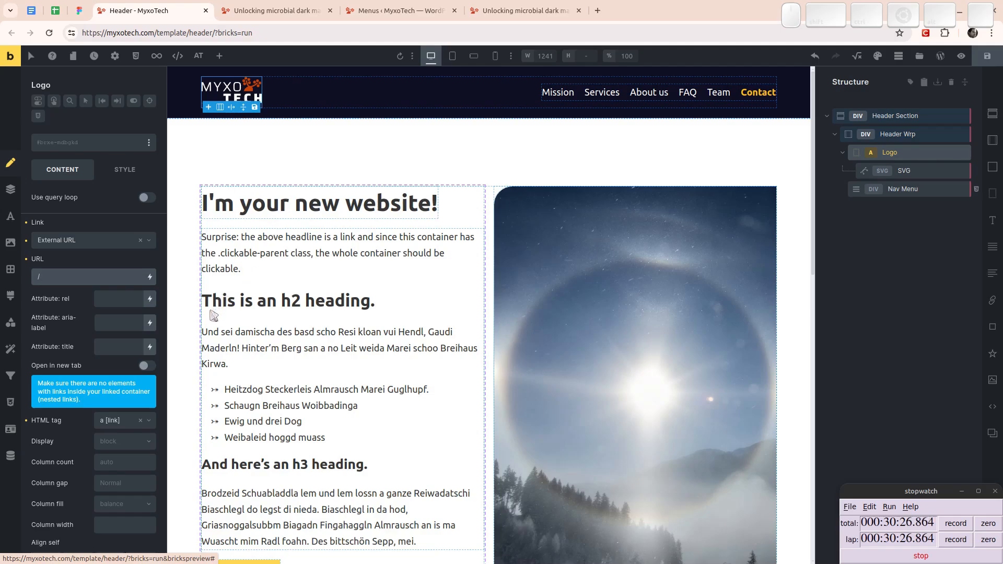
pyautogui.click(987, 56)
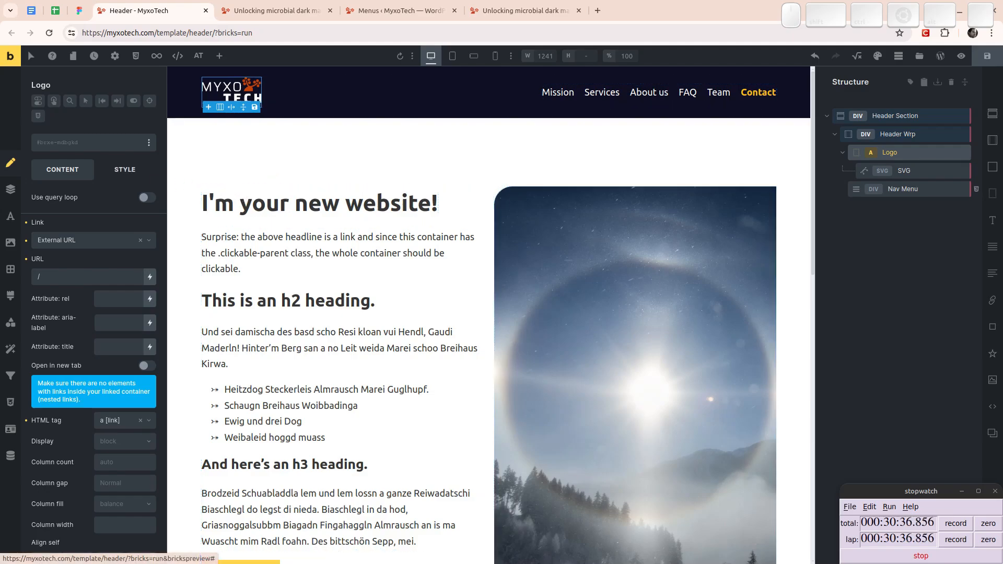
pyautogui.click(123, 179)
pyautogui.click(78, 180)
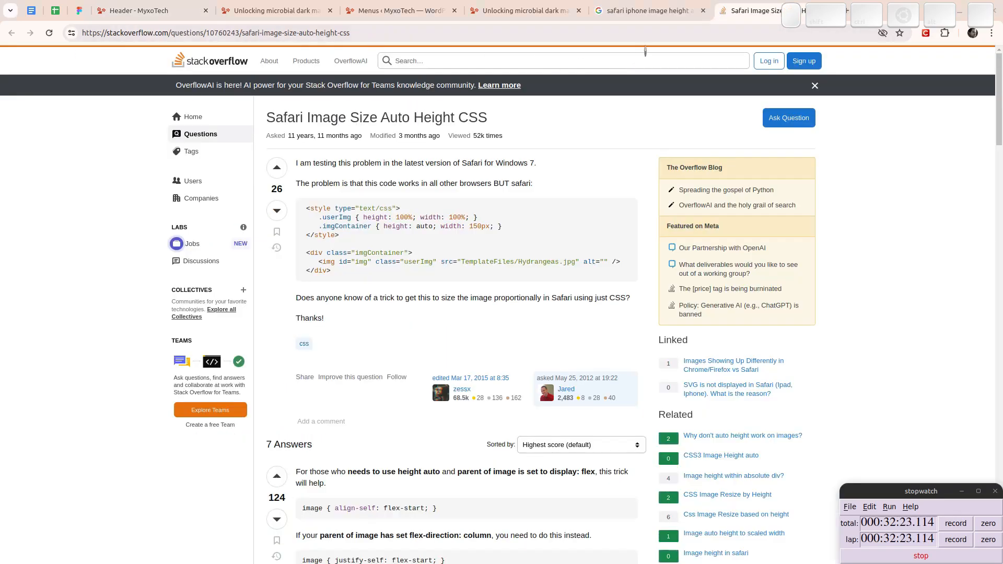
# - Read the Stack Overflow question "Safari Image Size Auto Height CSS" and its top answer on images inside flex parents
pyautogui.scroll(-5, 374, 265)
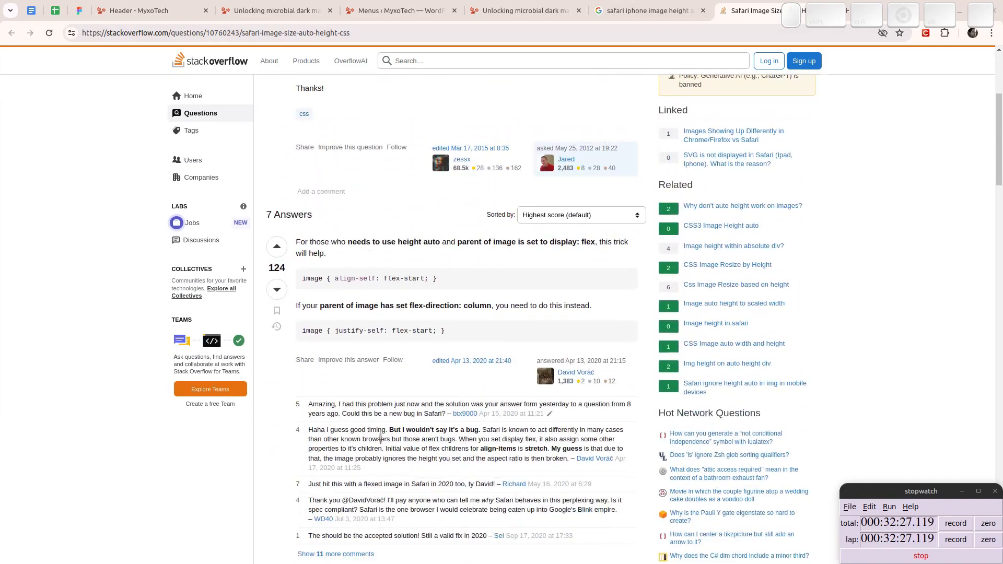
pyautogui.tripleClick(380, 438)
pyautogui.click(404, 446)
pyautogui.click(634, 9)
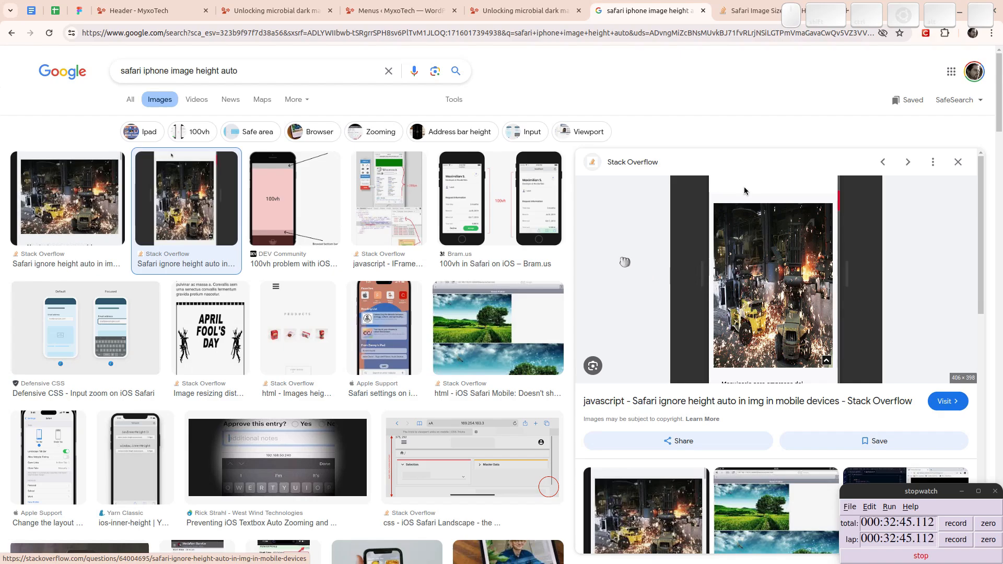
pyautogui.click(727, 11)
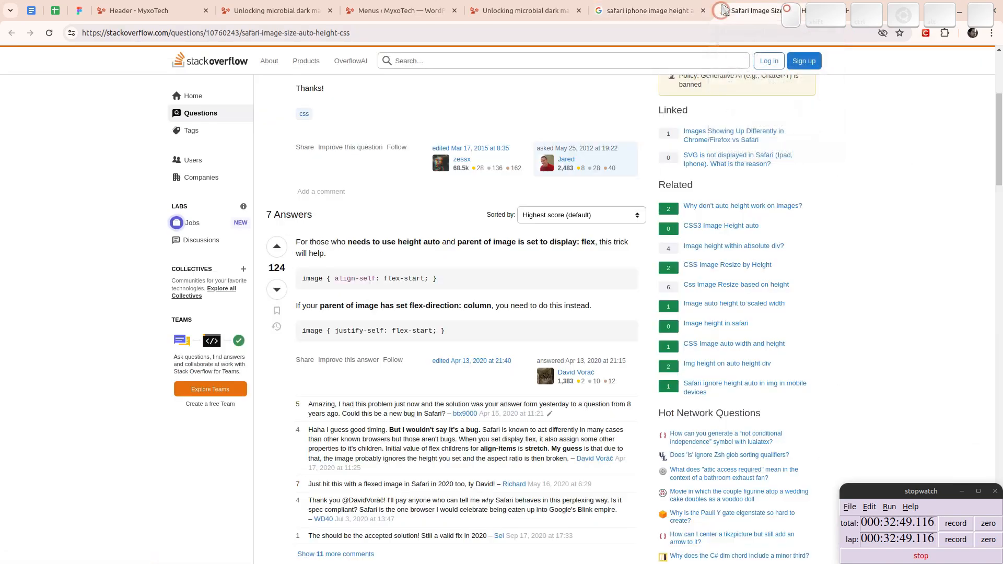
pyautogui.scroll(5, 455, 227)
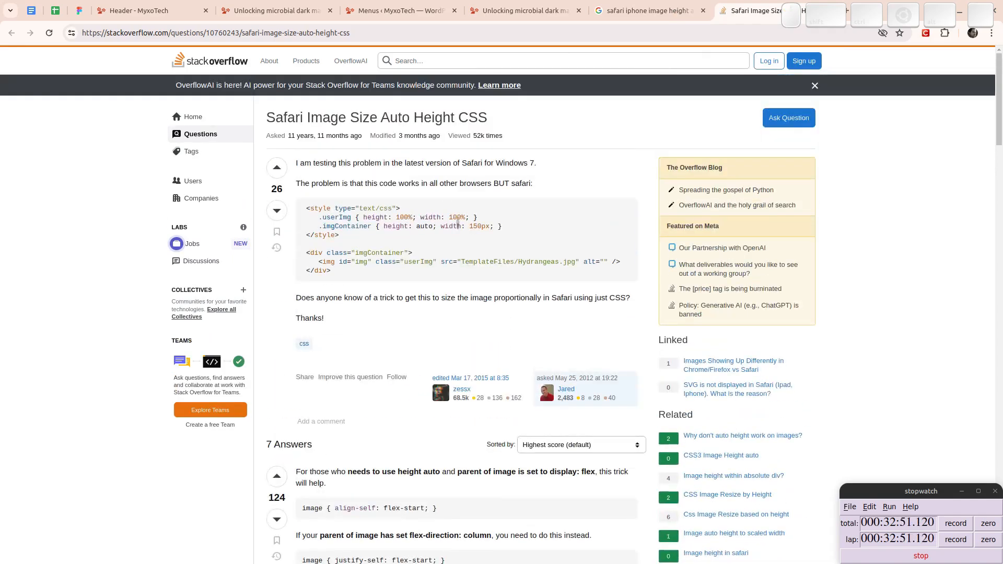
pyautogui.scroll(-4, 408, 261)
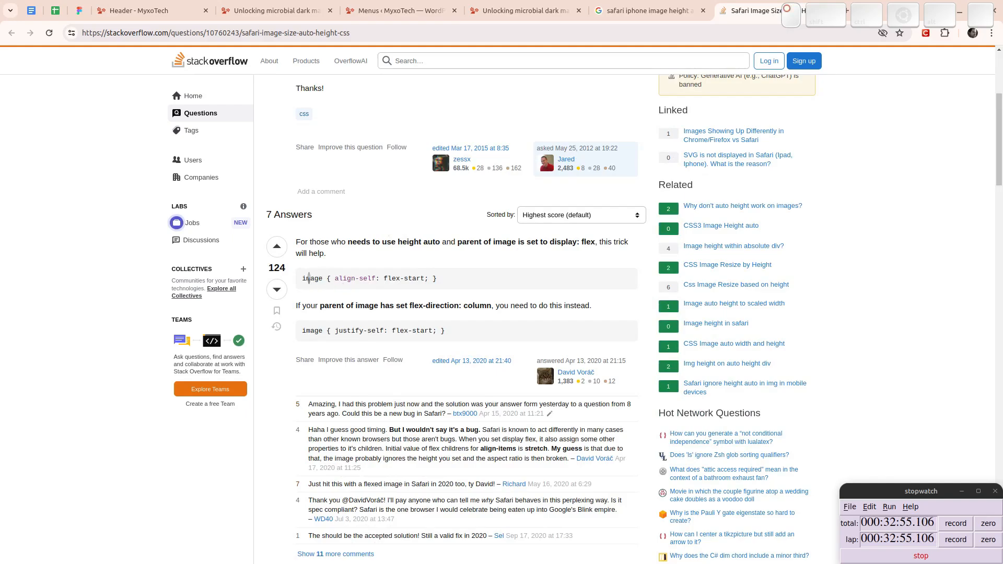
# - Highlight the answer's align-self: flex-start rule and review the SVG element's content and style settings in the header template
pyautogui.tripleClick(309, 278)
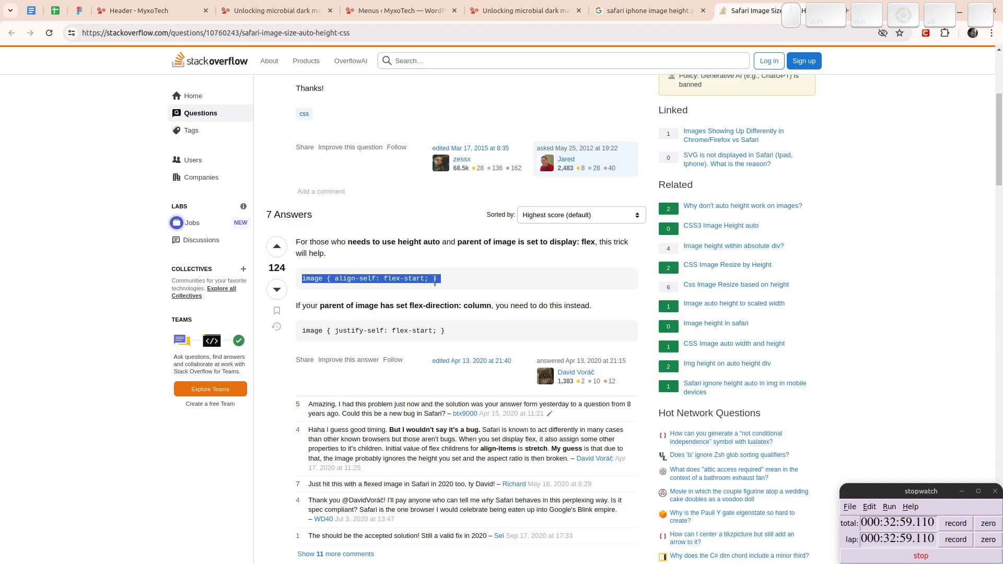
pyautogui.click(648, 11)
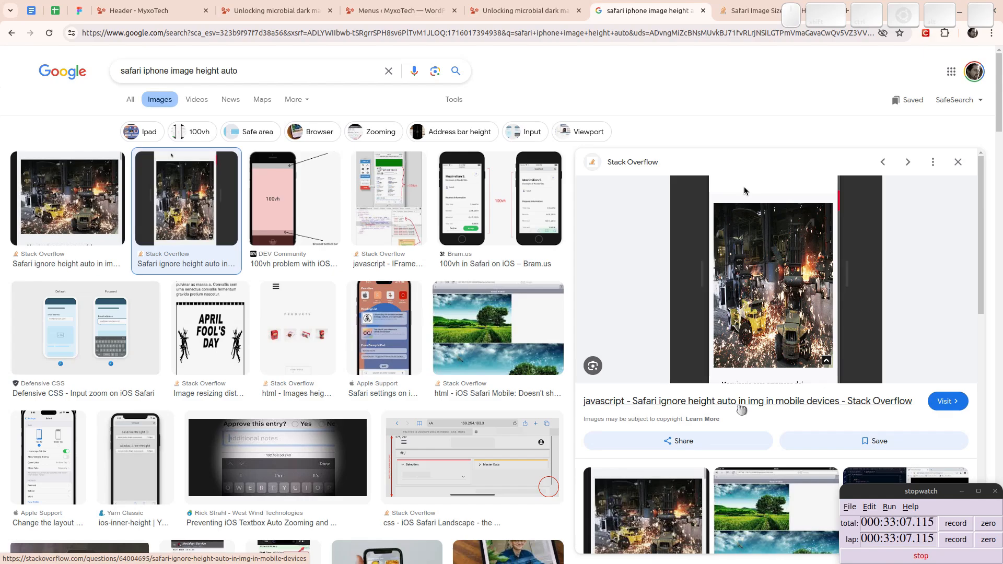
pyautogui.click(147, 7)
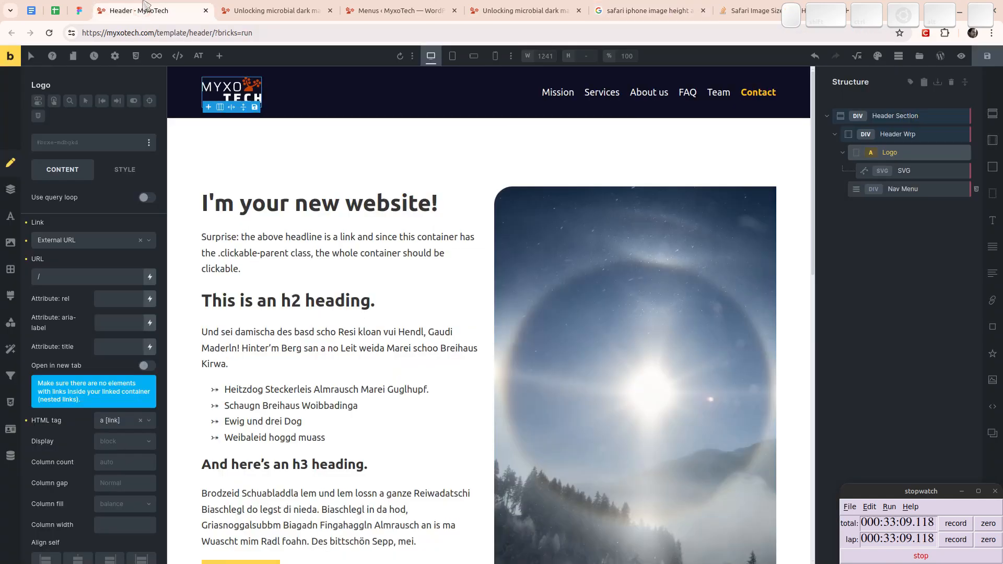
pyautogui.click(115, 175)
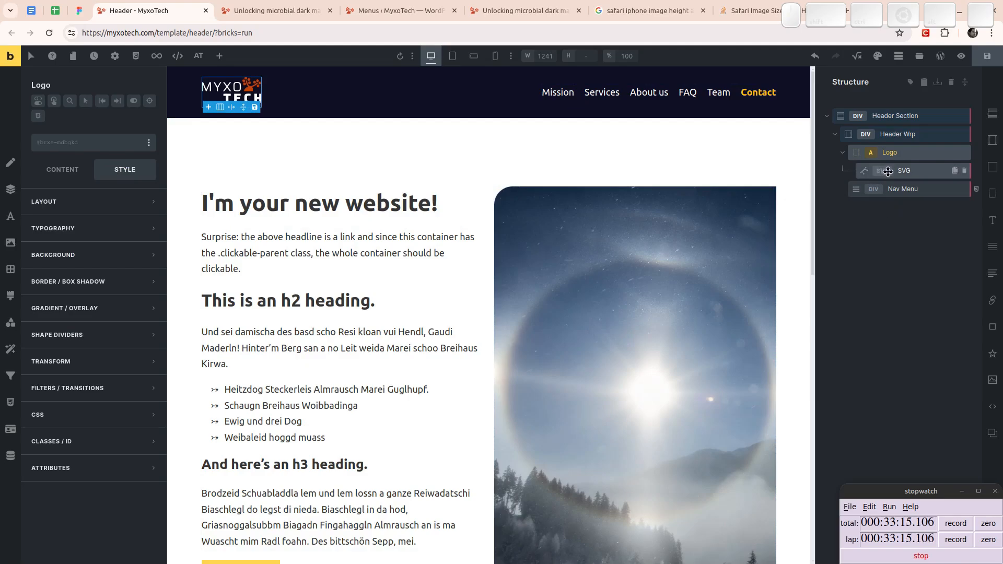
pyautogui.click(912, 171)
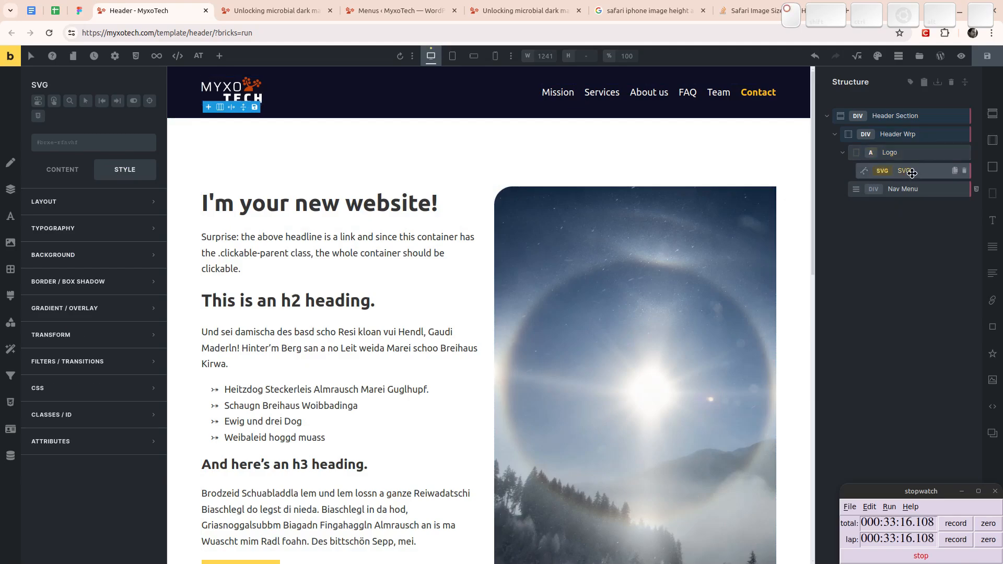
pyautogui.click(18, 168)
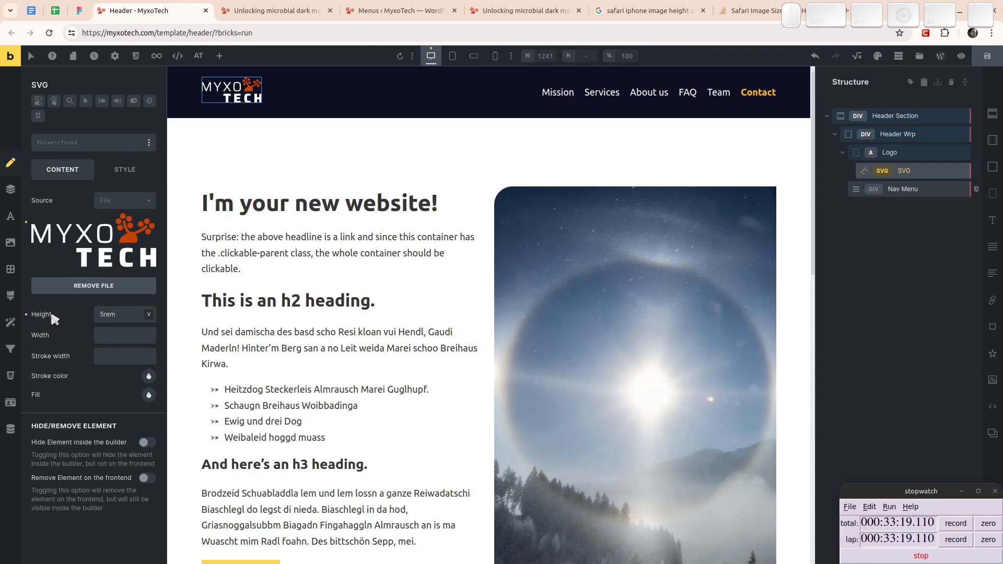
pyautogui.click(112, 336)
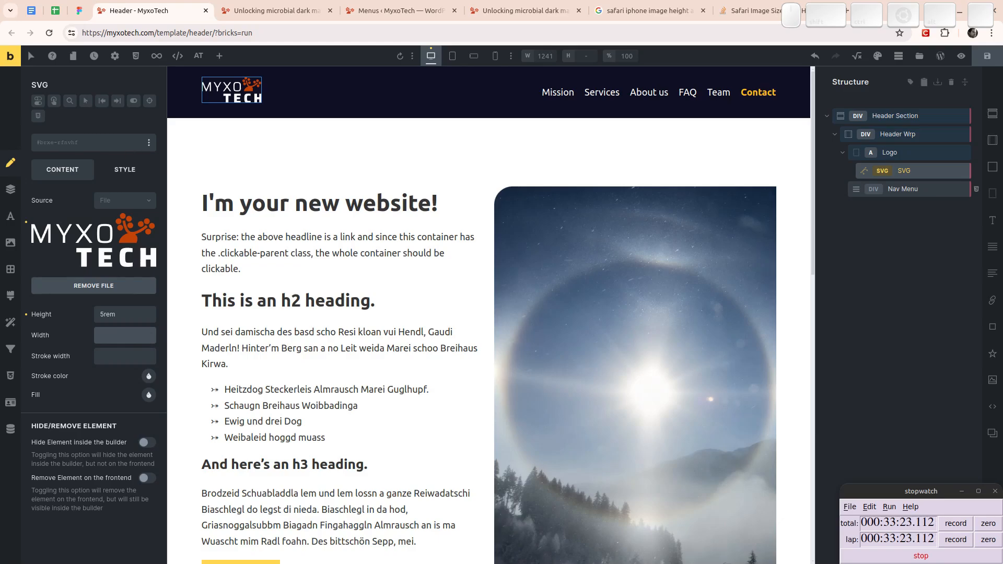
pyautogui.click(124, 171)
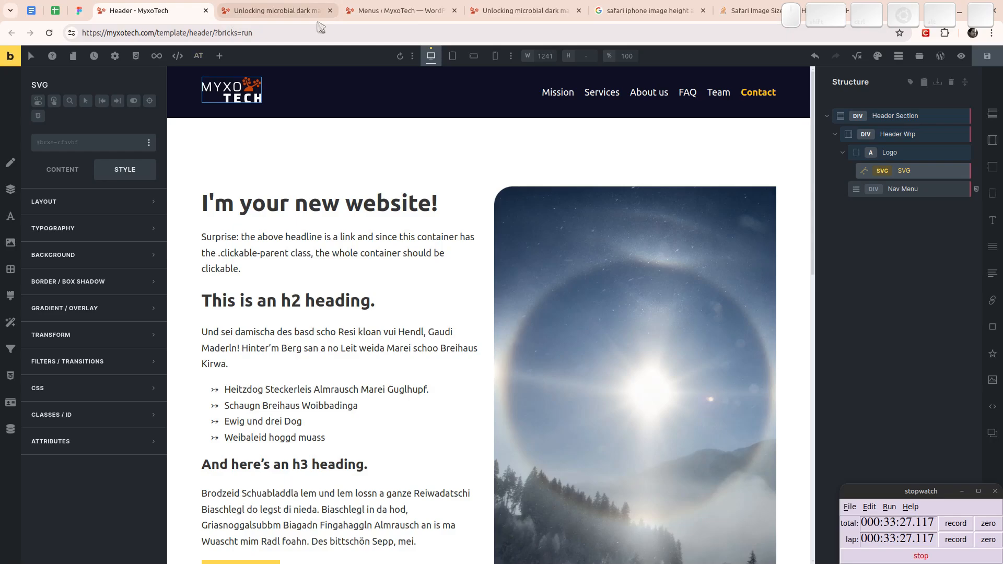
# - Revisit the highlighted flex-start rule in the Stack Overflow answer and return to the header template
pyautogui.click(648, 11)
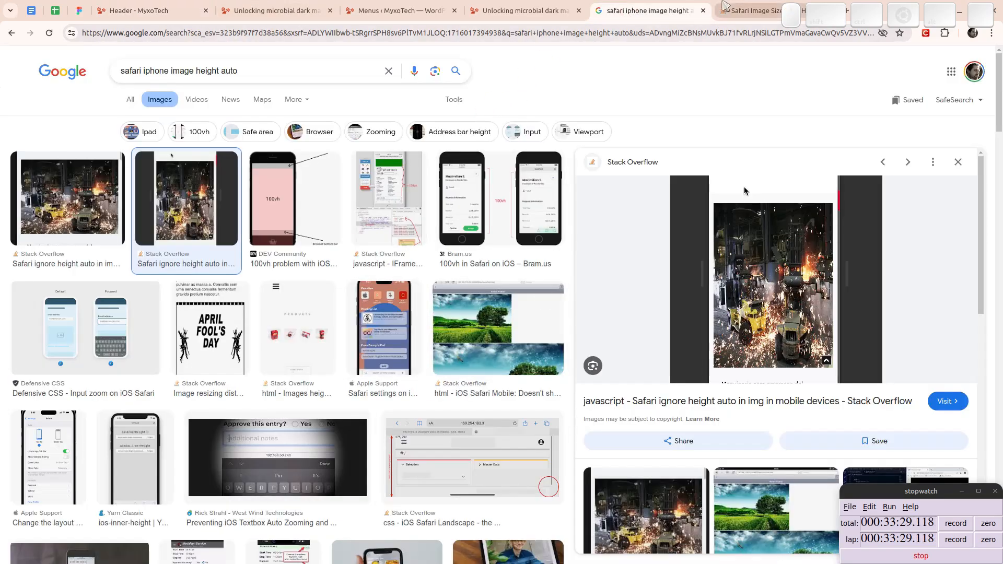
pyautogui.click(744, 186)
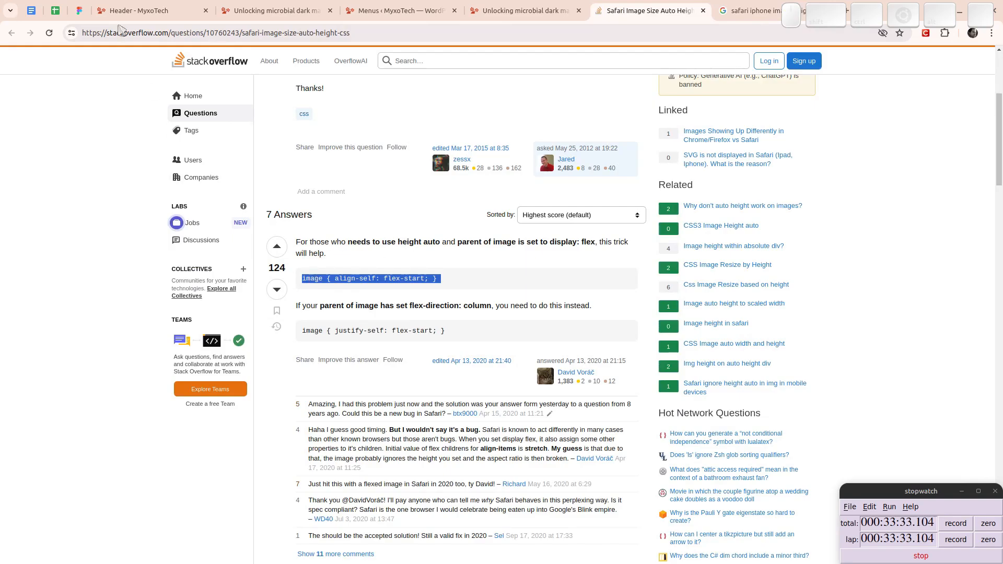
pyautogui.click(128, 10)
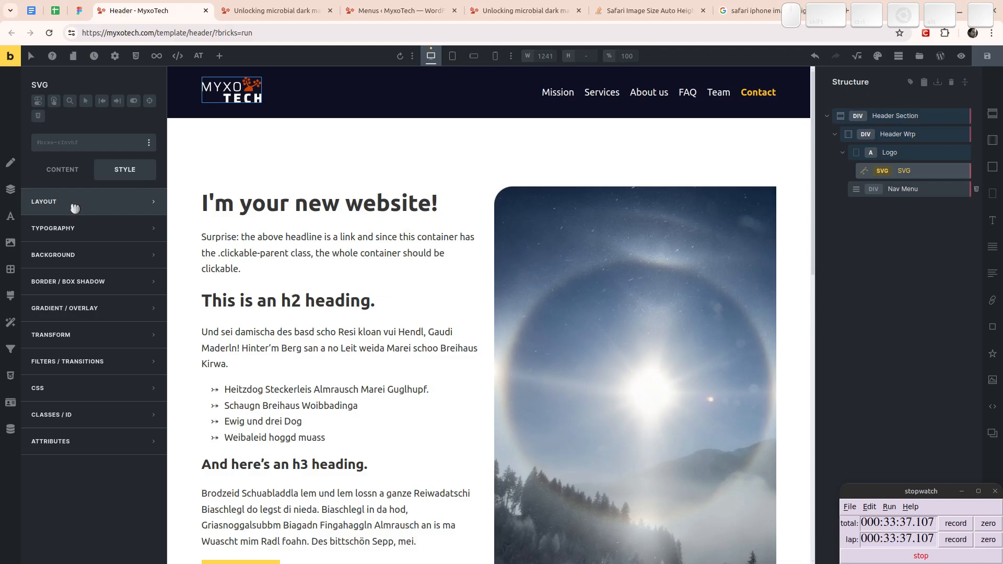
# - Open the Bug fixes/workarounds section of the Web Development page on mattsresources.fandom.com in a new tab
pyautogui.hotkey('ctrl', 't')
pyautogui.write('ma')
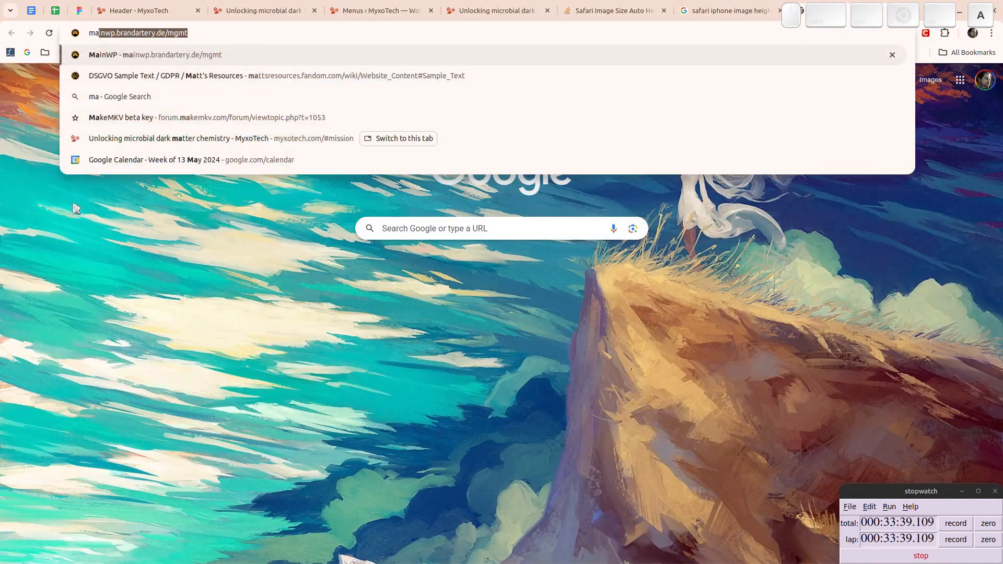
pyautogui.write('ttsre')
pyautogui.press('Return')
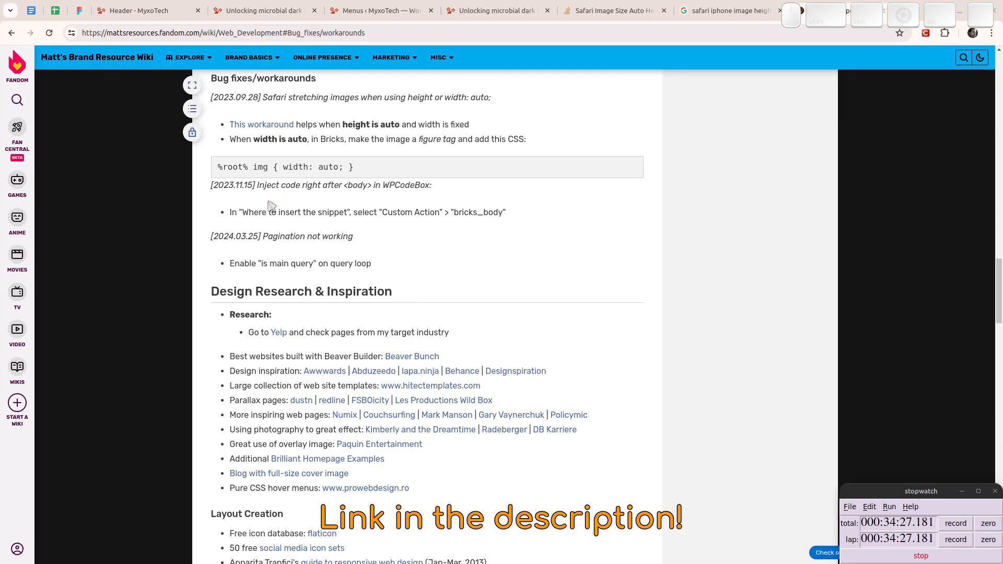
# - Read the wiki's workaround for Safari stretching images with auto height or width and look through the rest of the Web Development page
pyautogui.press('super')
pyautogui.scroll(7, 314, 152)
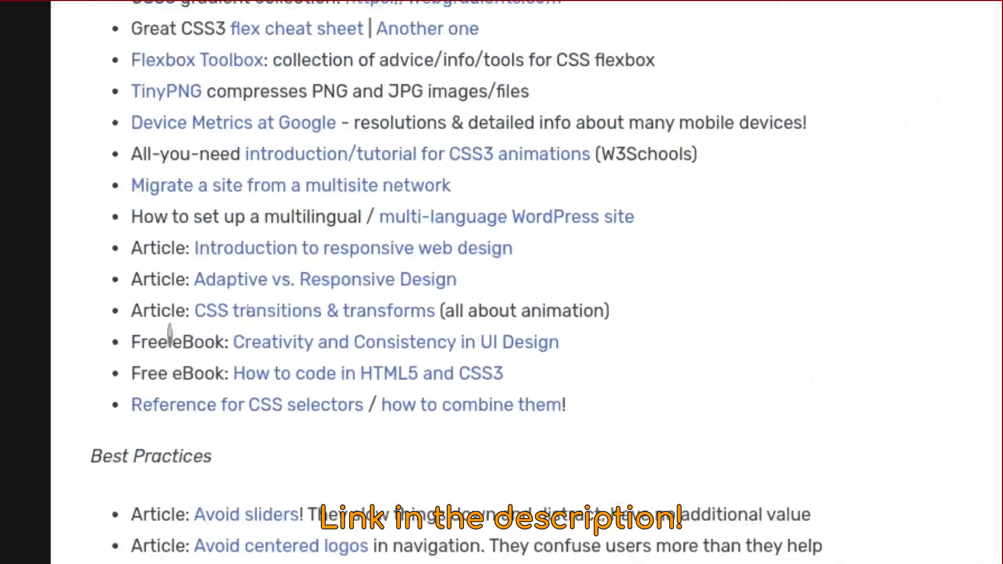
pyautogui.scroll(5, 170, 334)
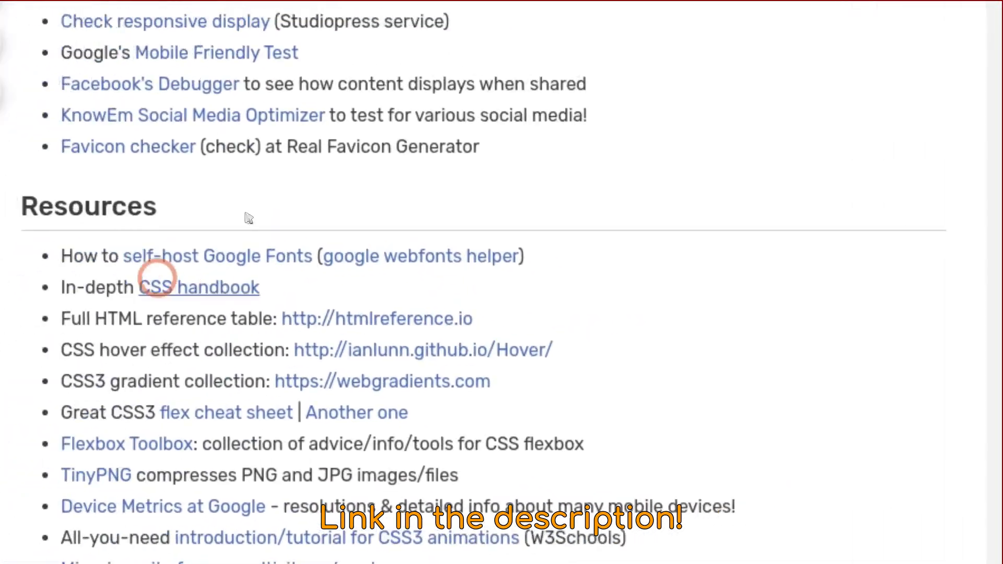
pyautogui.scroll(10, 157, 279)
pyautogui.scroll(-20, 178, 264)
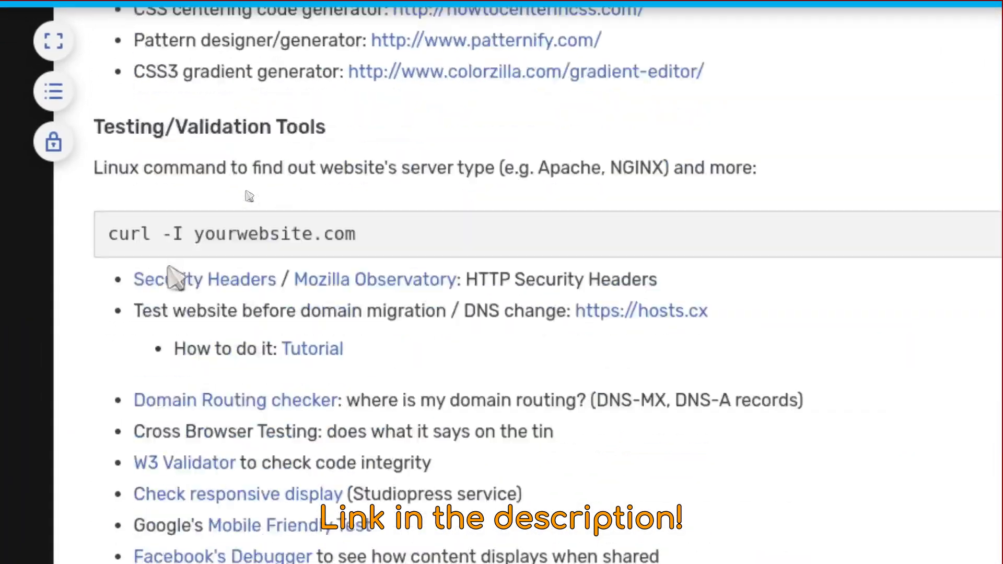
pyautogui.scroll(-8, 164, 264)
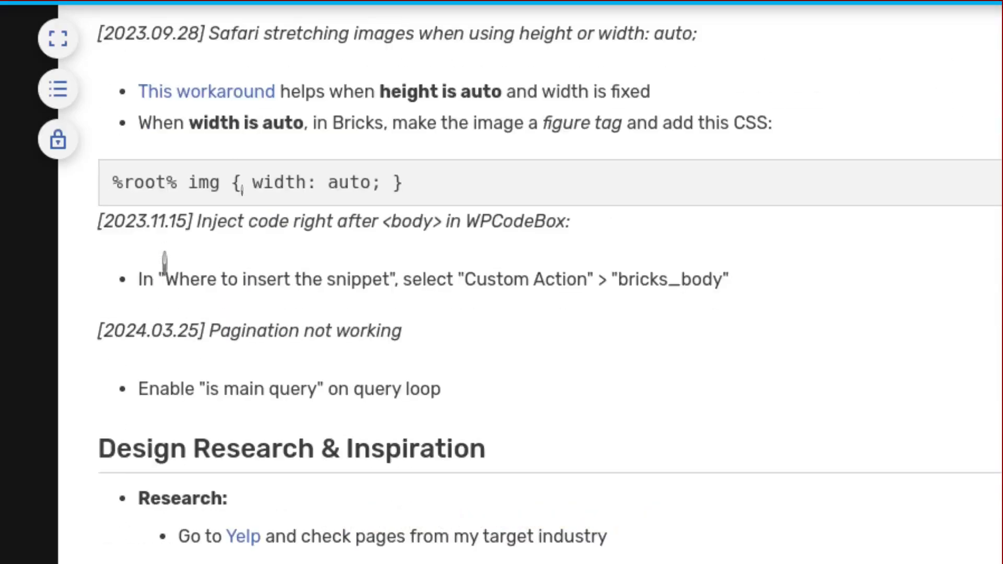
pyautogui.scroll(5, 164, 264)
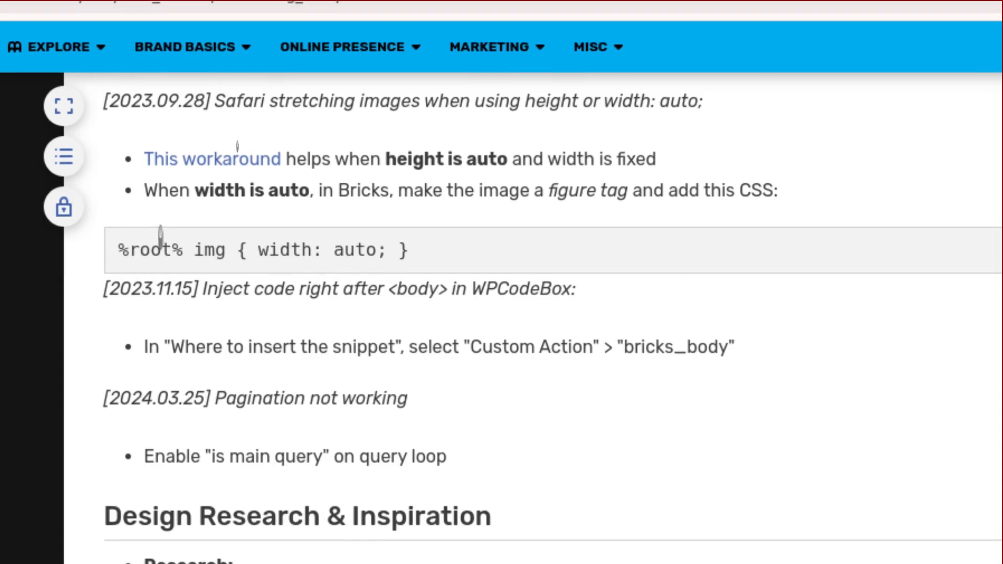
pyautogui.scroll(10, 101, 226)
pyautogui.scroll(-15, 208, 150)
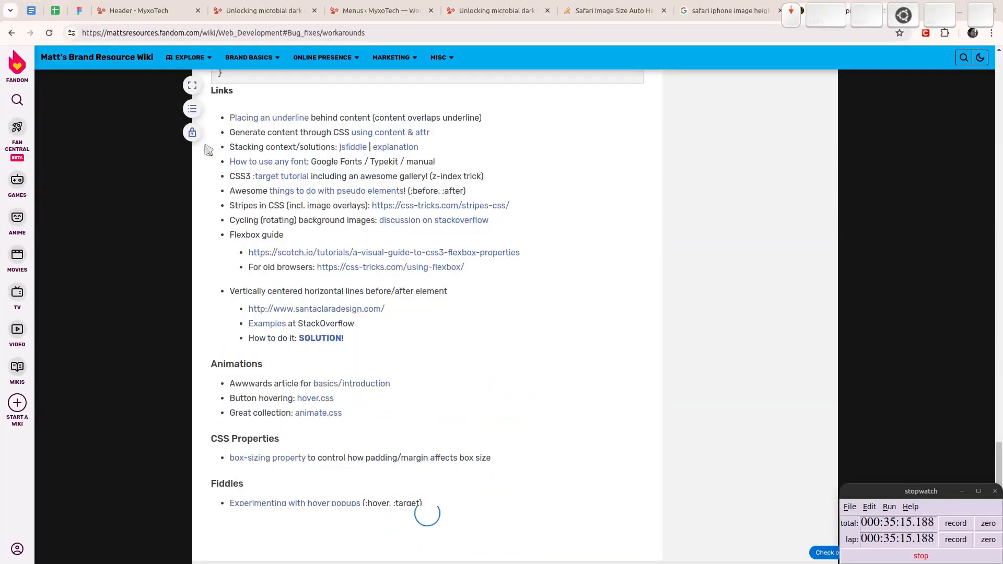
pyautogui.scroll(20, 175, 162)
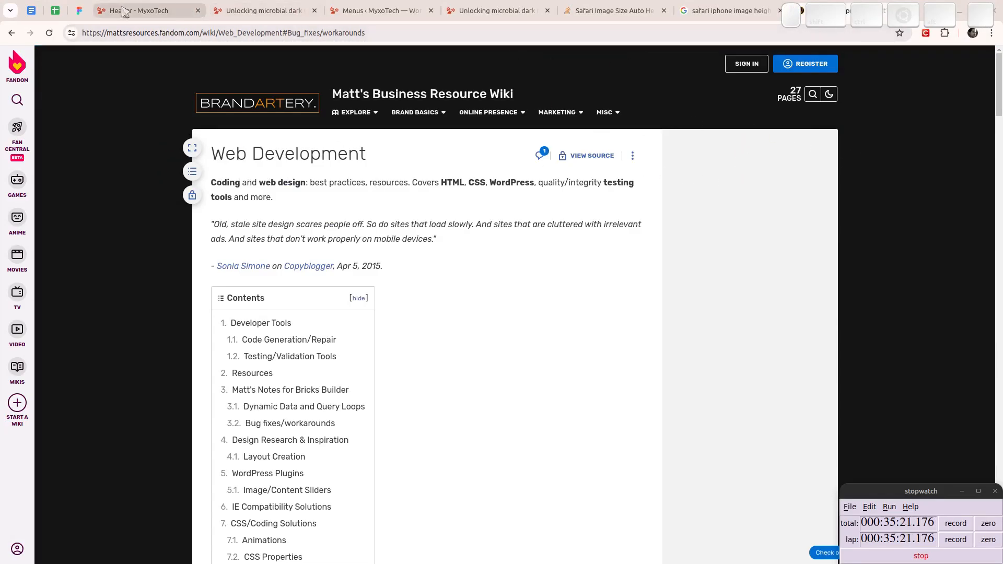
pyautogui.click(142, 11)
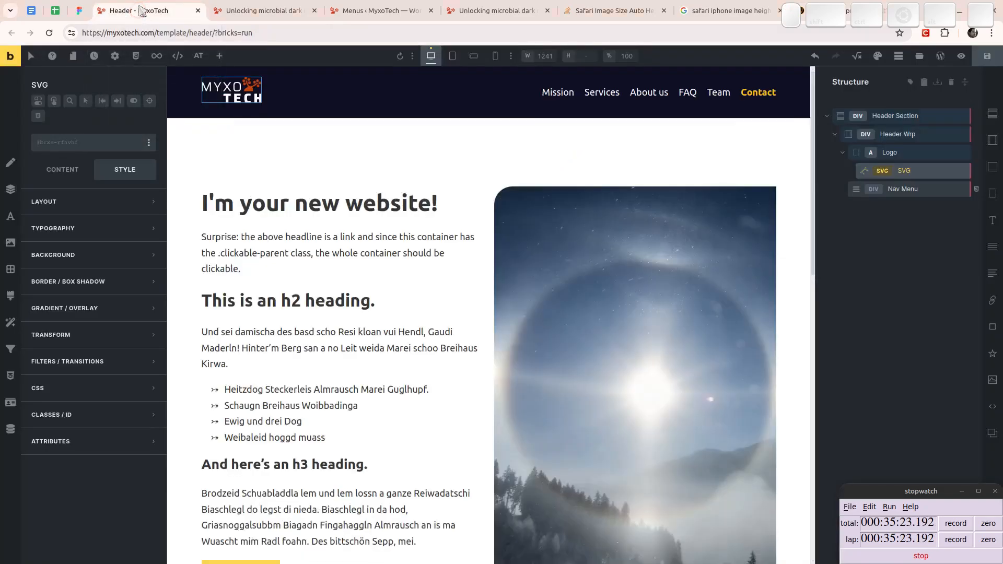
pyautogui.click(722, 13)
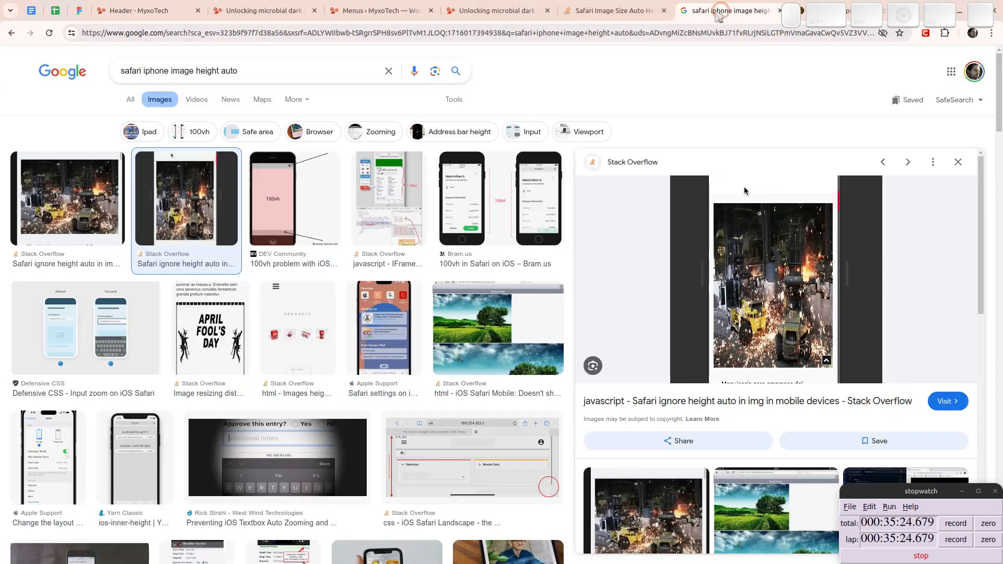
pyautogui.click(614, 10)
pyautogui.hotkey('ctrl', 'pagedown')
pyautogui.hotkey('ctrl', 'pagedown')
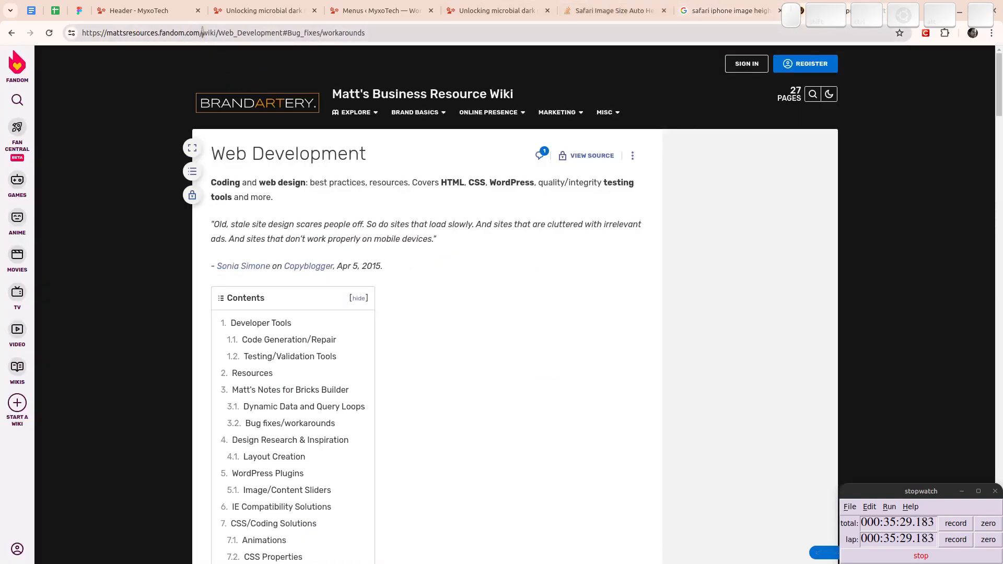
pyautogui.moveTo(202, 33); pyautogui.dragTo(46, 33)
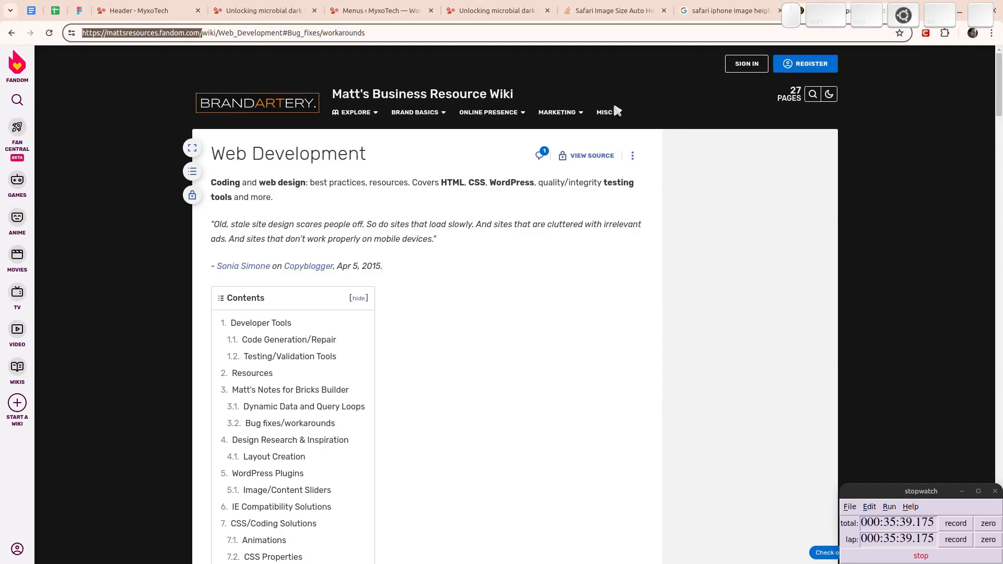
# - Check the SVG element's Height setting in the header template and save the template
pyautogui.click(277, 6)
pyautogui.click(398, 7)
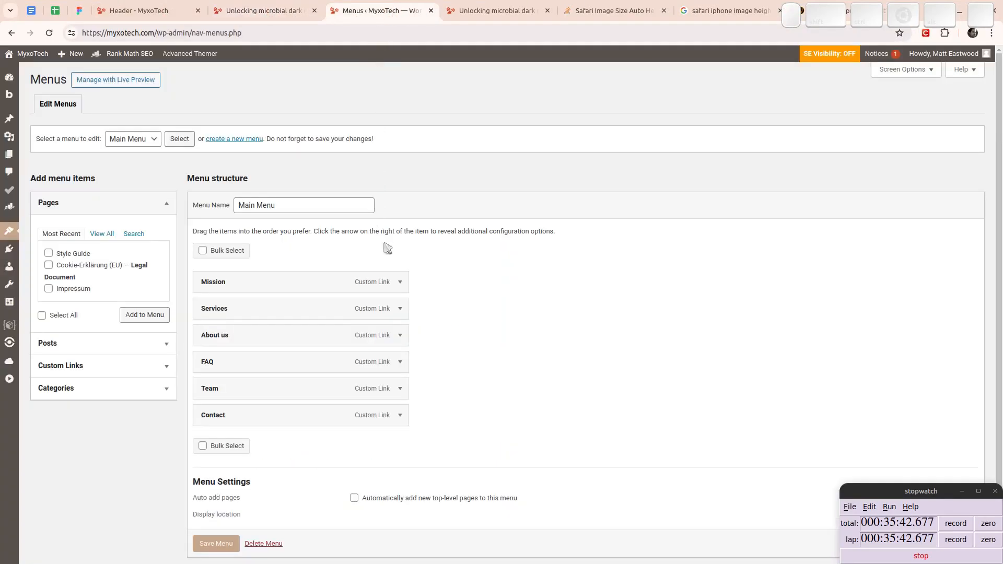
pyautogui.click(470, 6)
pyautogui.click(134, 11)
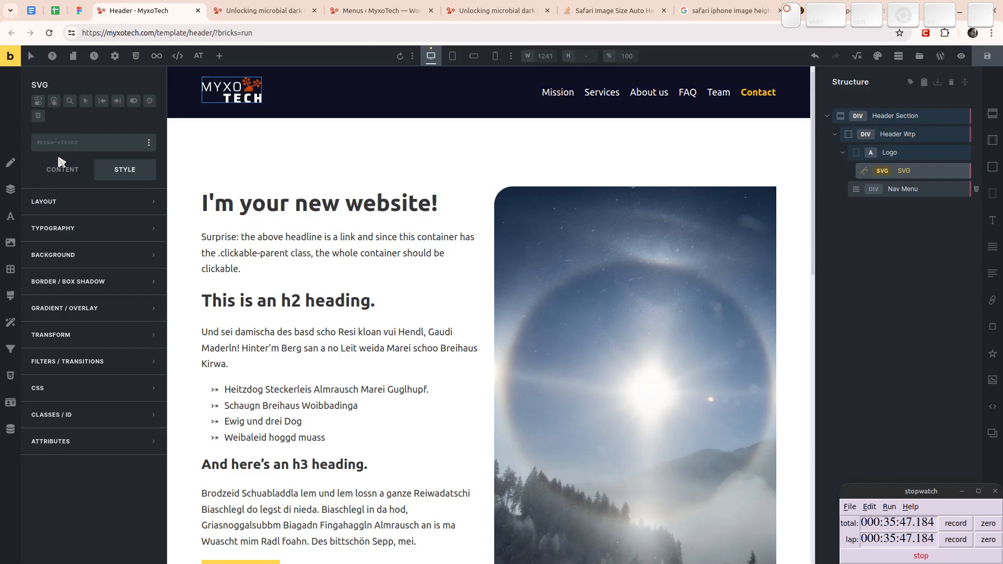
pyautogui.click(60, 167)
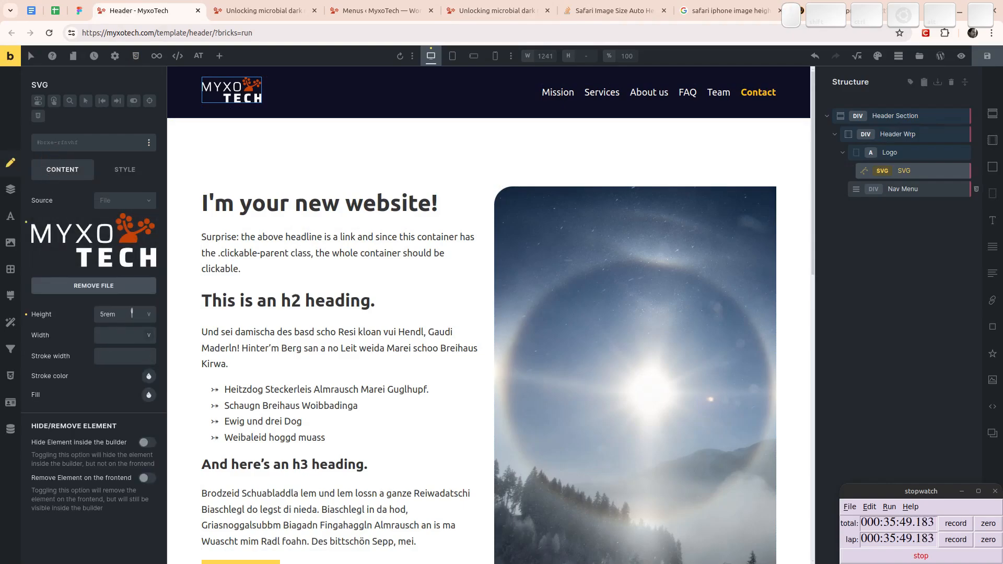
pyautogui.moveTo(129, 314); pyautogui.dragTo(79, 316)
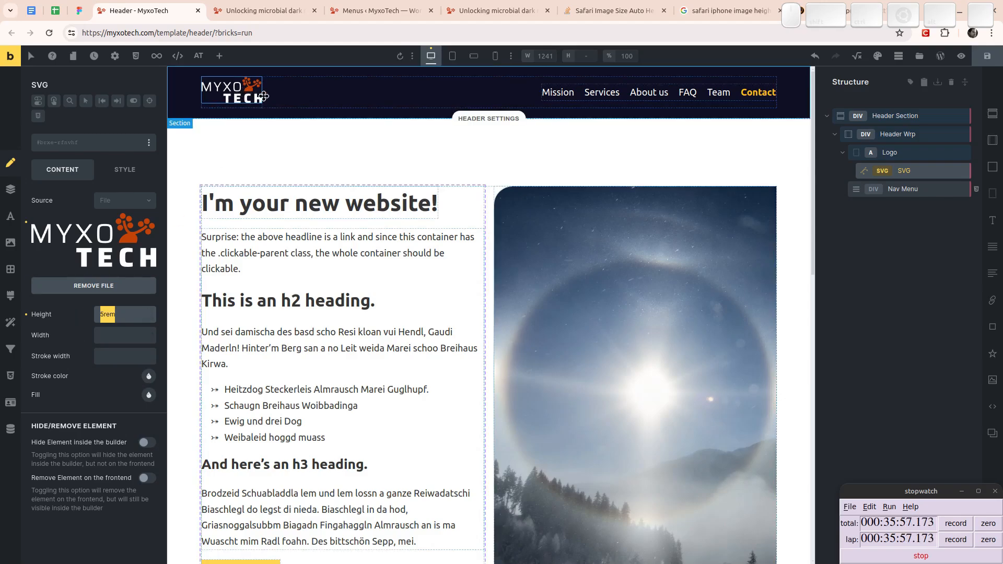
pyautogui.click(987, 55)
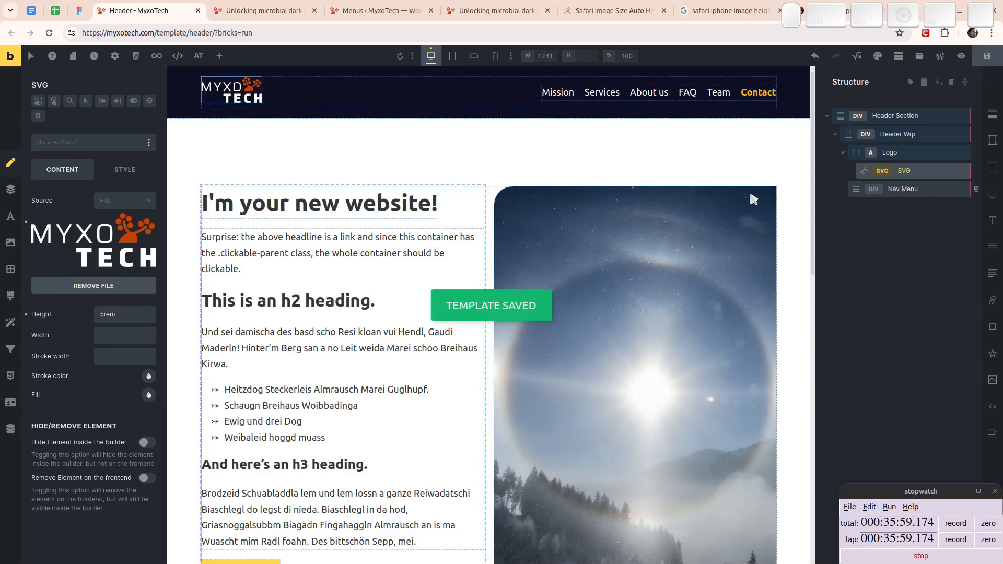
# - Inspect the layout settings of the Logo wrapper and its parent Header Wrp
pyautogui.click(889, 154)
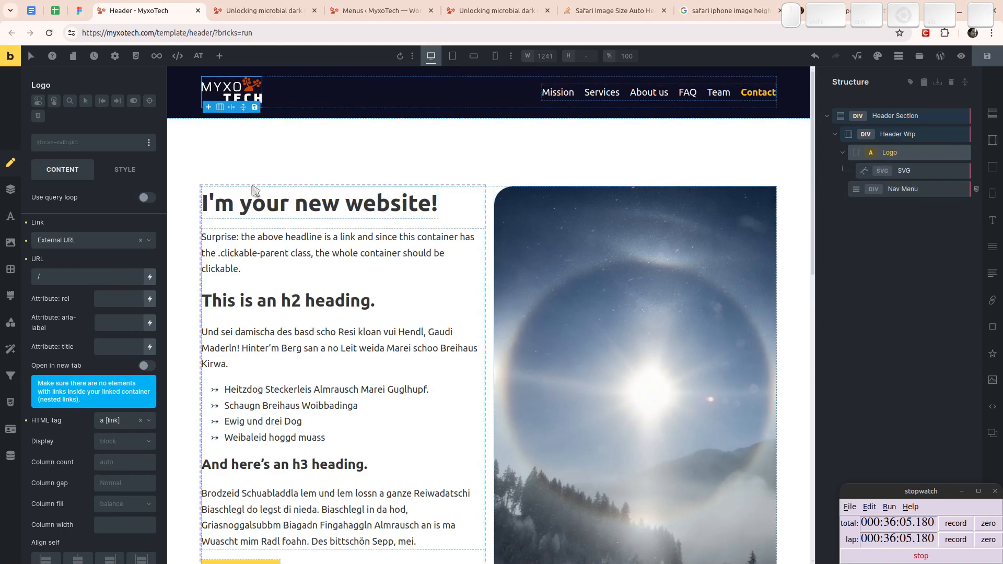
pyautogui.click(237, 157)
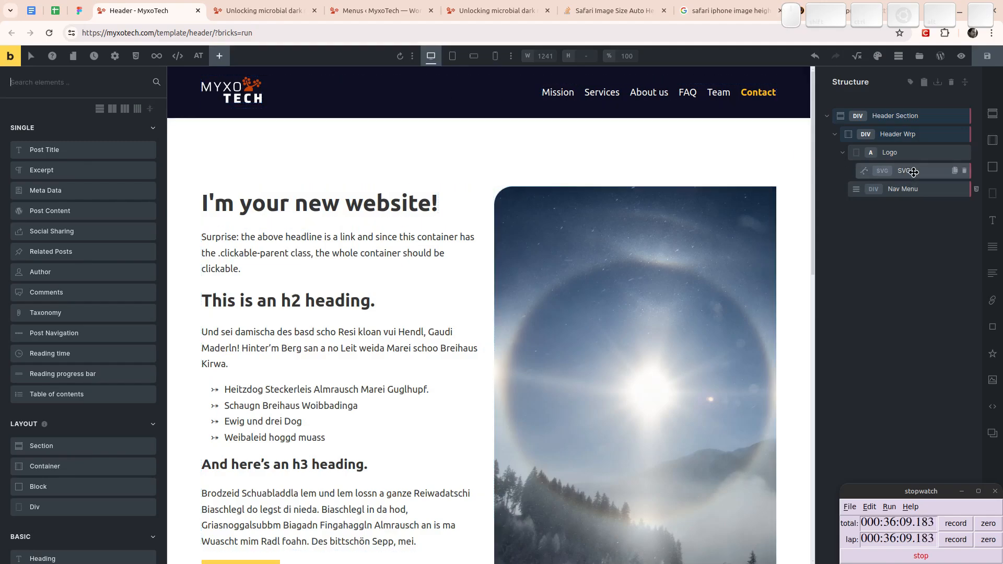
pyautogui.click(888, 138)
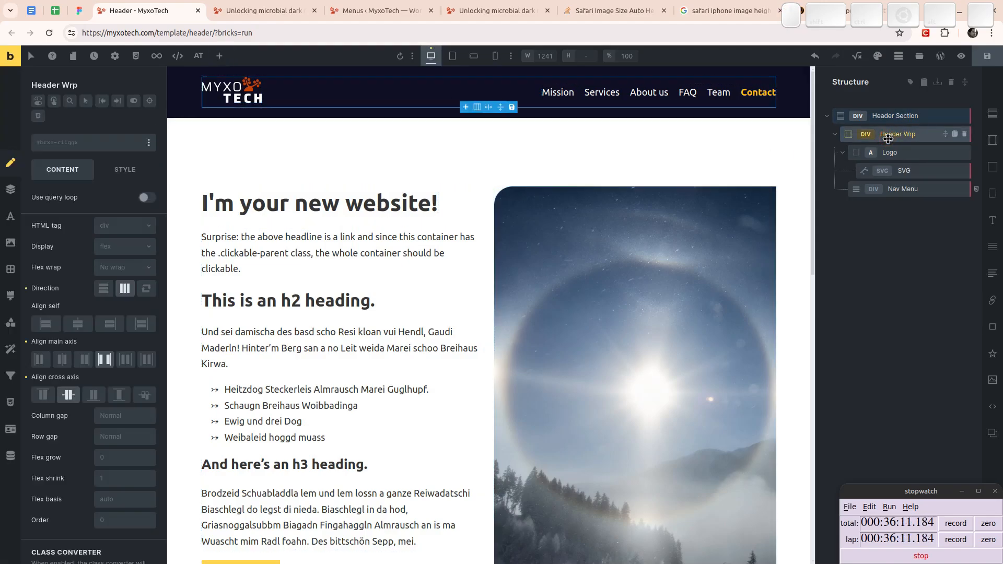
# - Set the Display of the Logo wrapper to flex
pyautogui.click(900, 152)
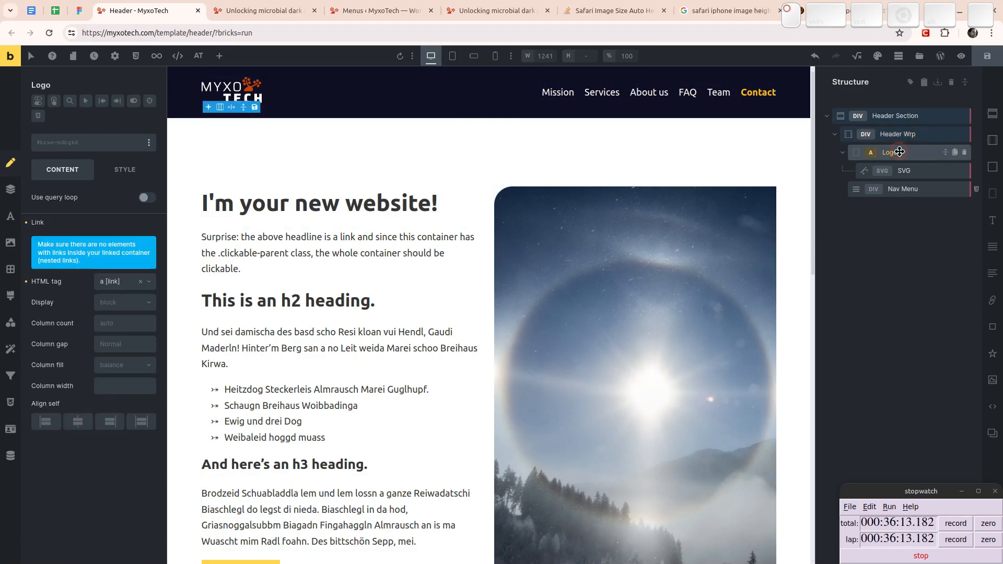
pyautogui.scroll(-1, 104, 320)
pyautogui.scroll(-3, 103, 320)
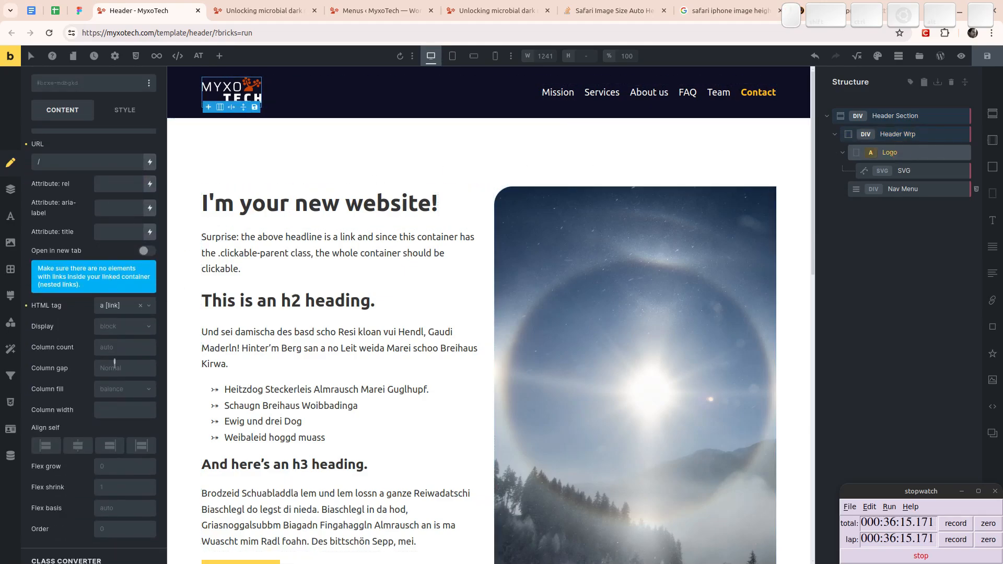
pyautogui.click(124, 327)
pyautogui.click(116, 366)
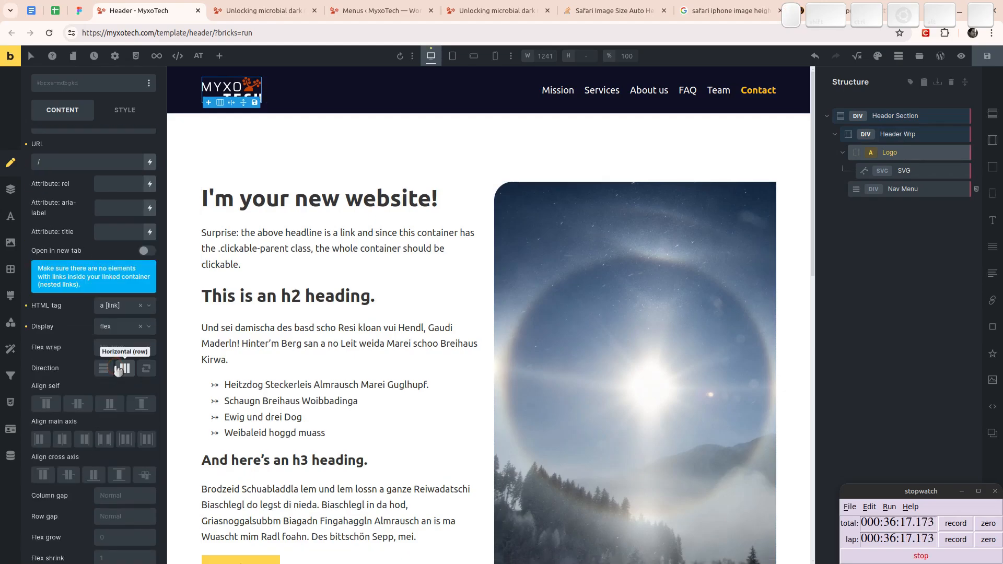
# - Clear the Logo wrapper's centered Align self setting and save the header template
pyautogui.click(79, 403)
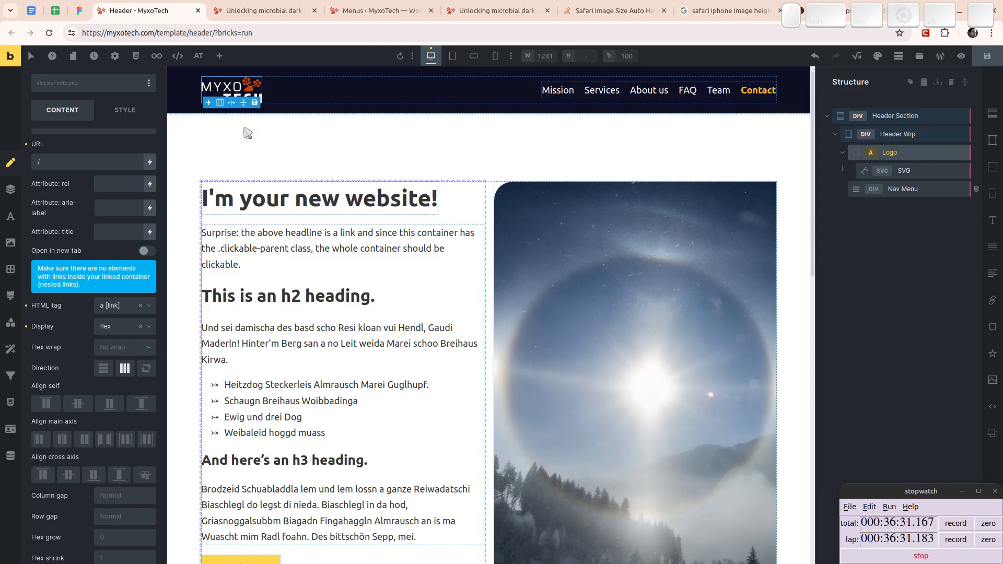
pyautogui.click(988, 58)
# - Review the layout settings of the Header Section and the Header Wrp, and save the template again
pyautogui.click(922, 116)
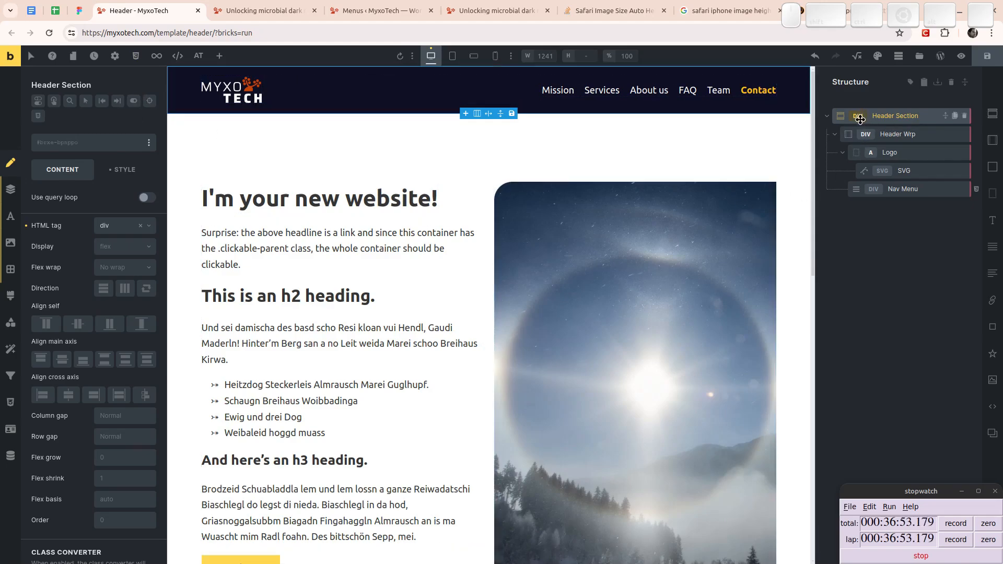
pyautogui.click(868, 136)
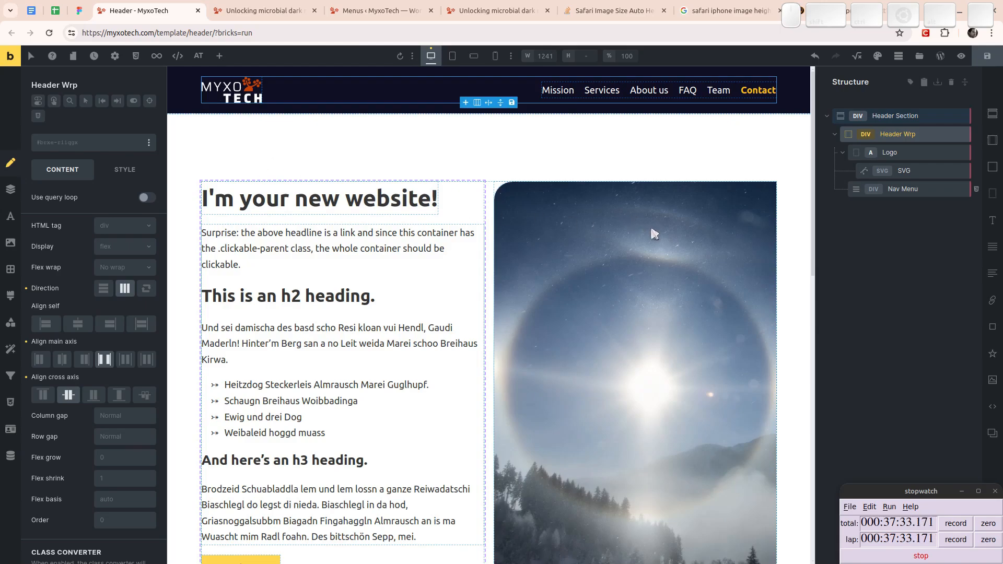
pyautogui.click(987, 56)
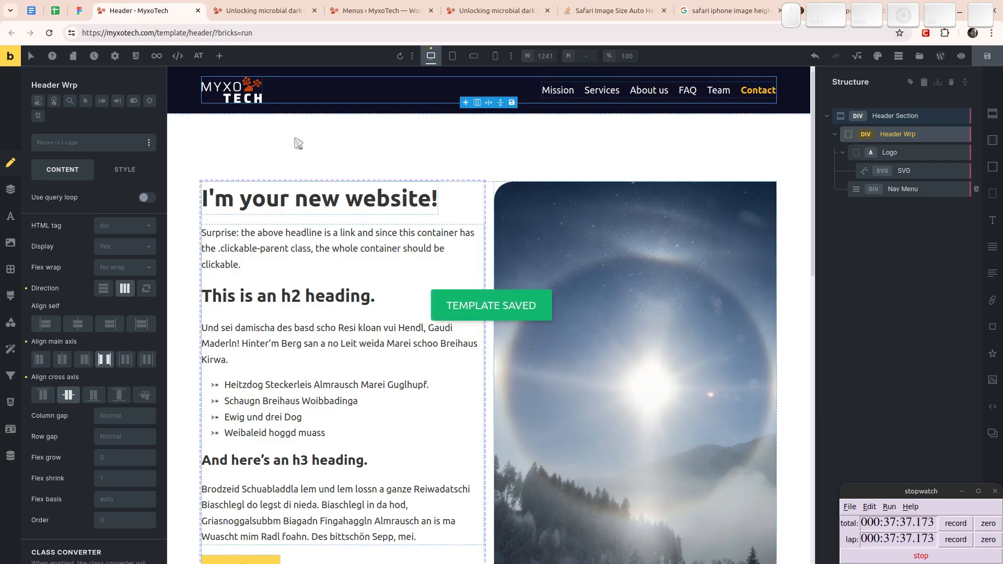
# - Open the Typography settings of the Matty's Default theme style
pyautogui.click(115, 56)
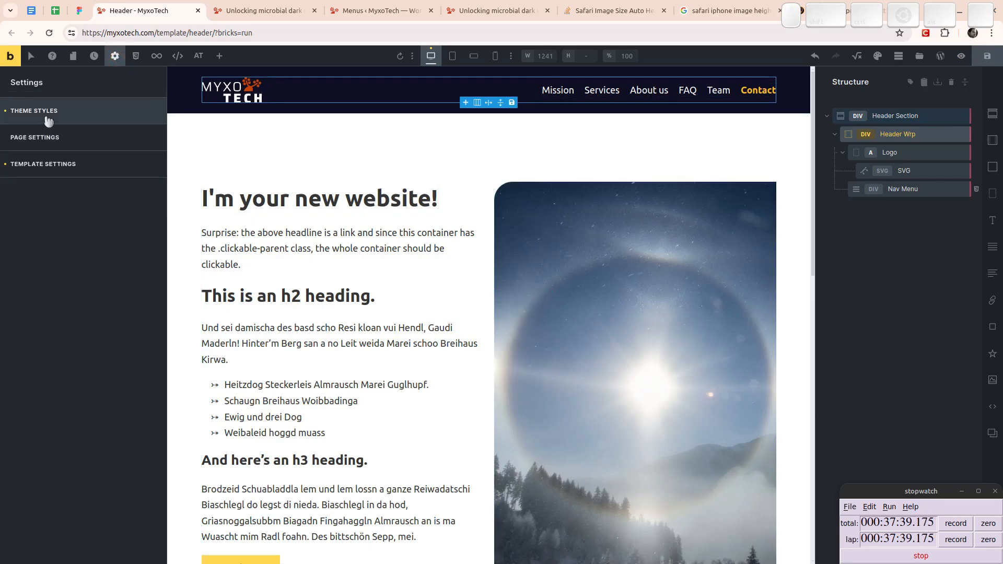
pyautogui.click(21, 112)
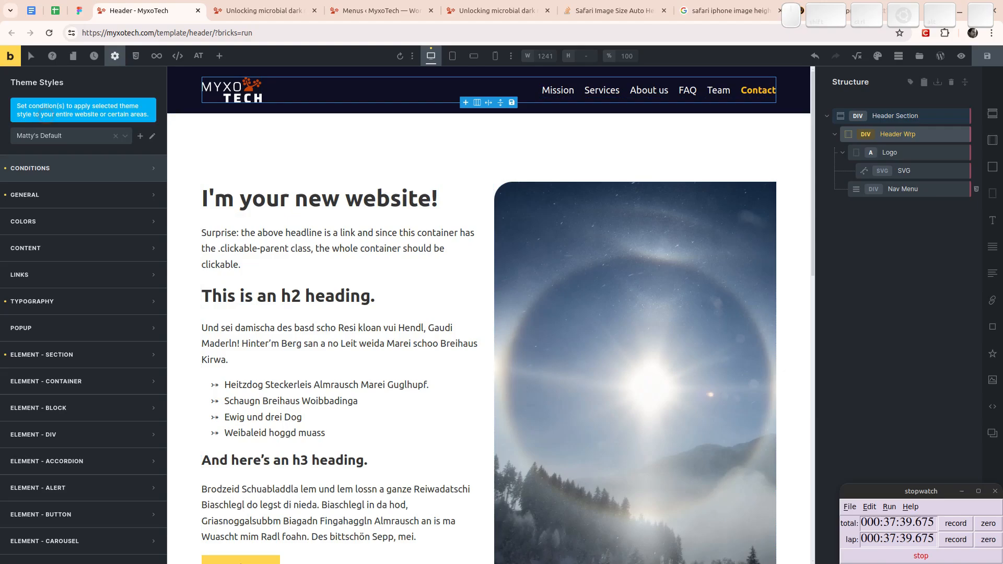
pyautogui.click(83, 292)
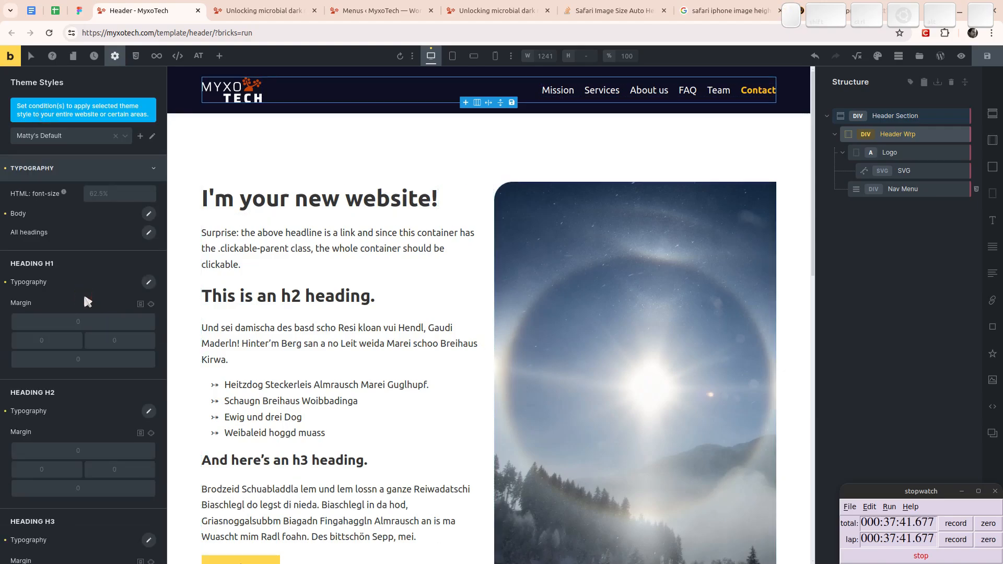
# - Switch to the Figma design and check the font properties of the Heading 1 and Body text styles
pyautogui.click(79, 11)
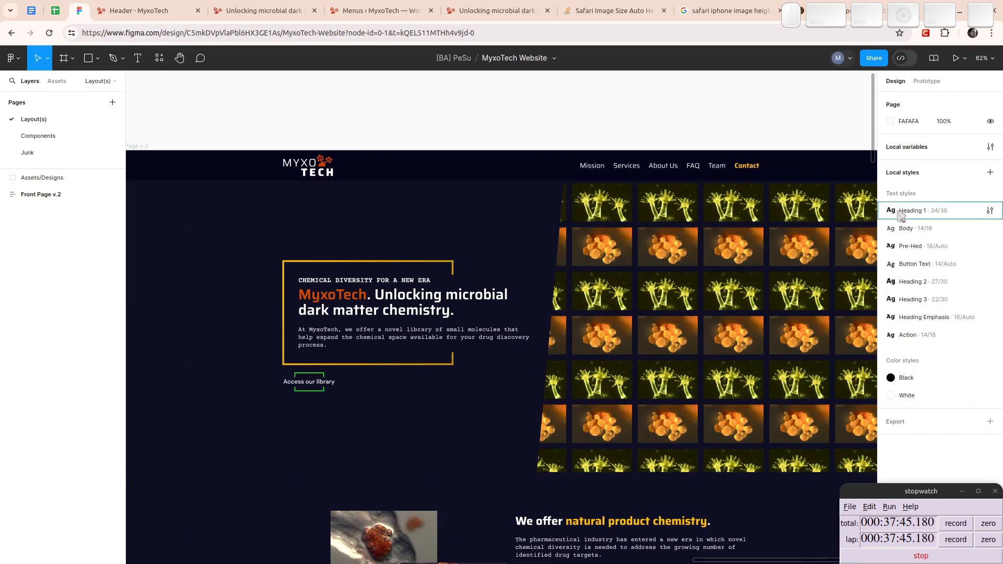
pyautogui.click(991, 211)
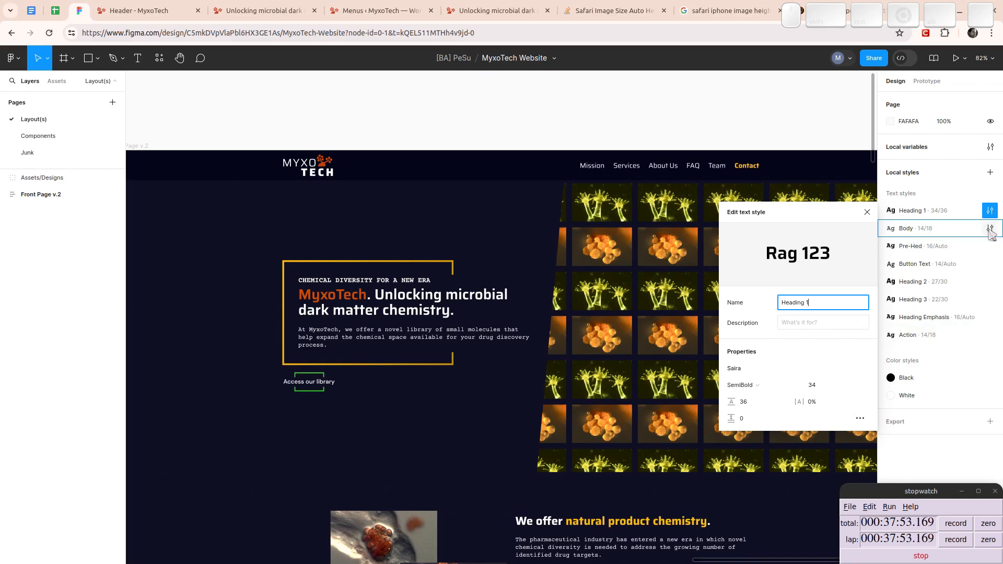
pyautogui.click(991, 229)
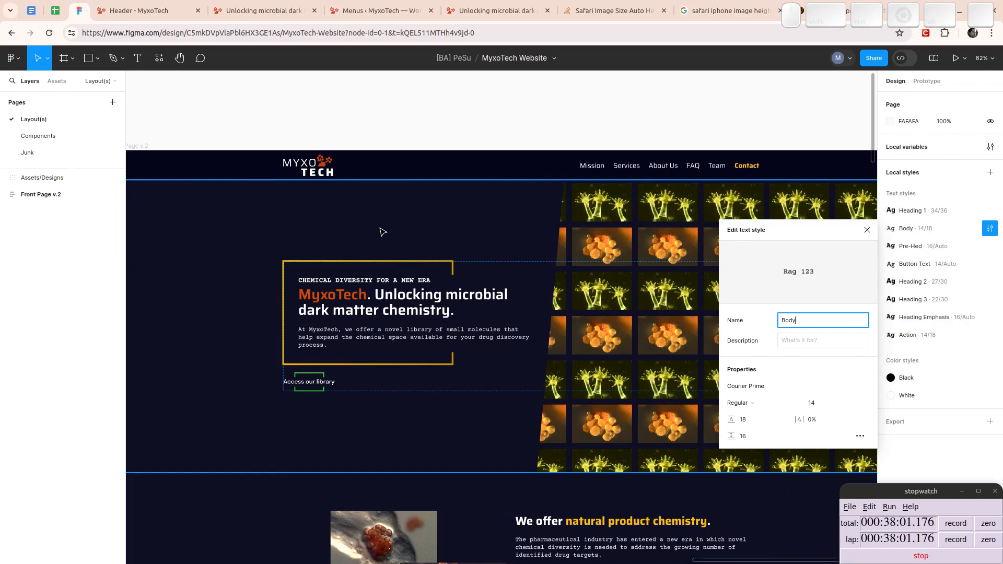
# - Return to the Bricks header template and check the font families offered for the theme's Body typography
pyautogui.click(157, 10)
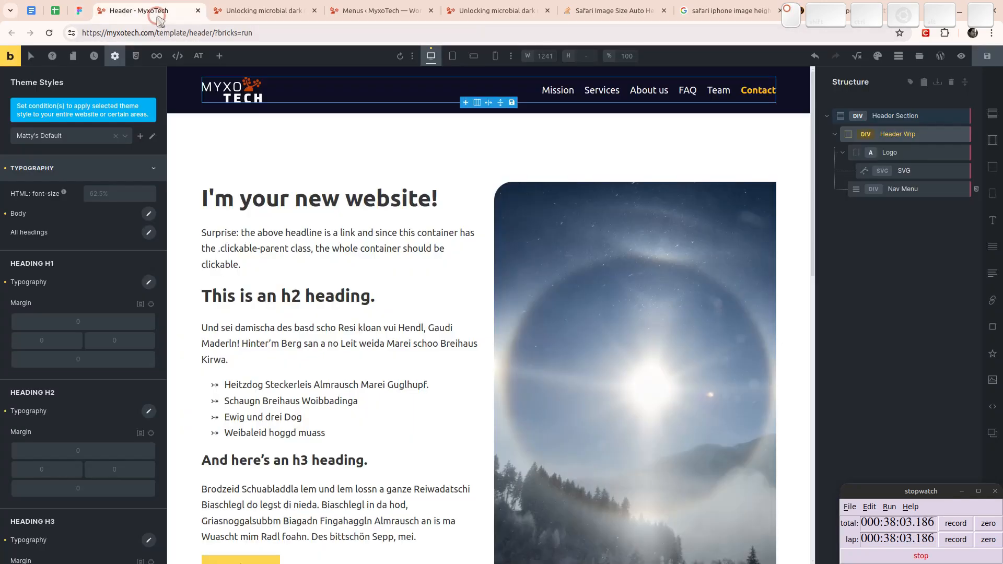
pyautogui.click(148, 213)
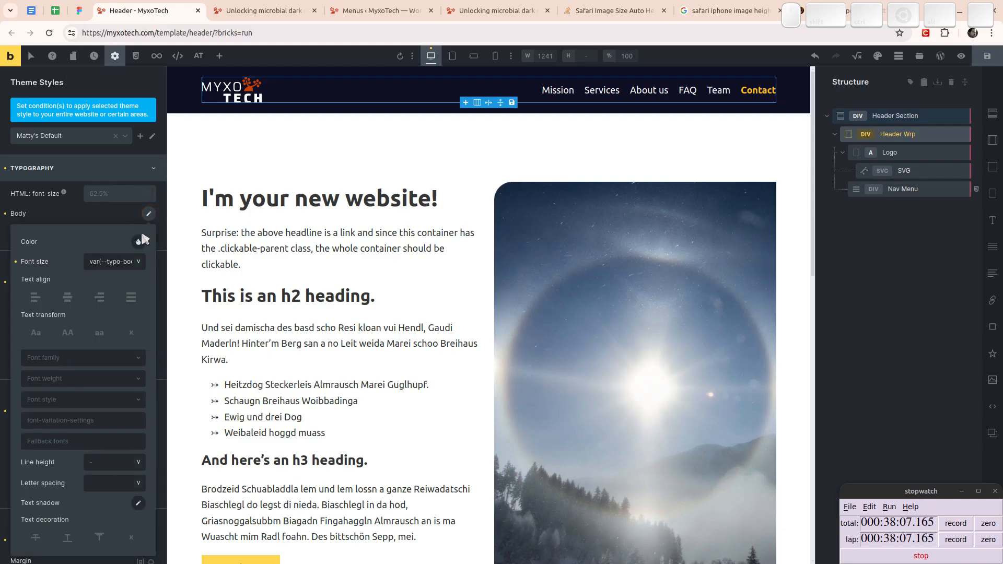
pyautogui.click(83, 359)
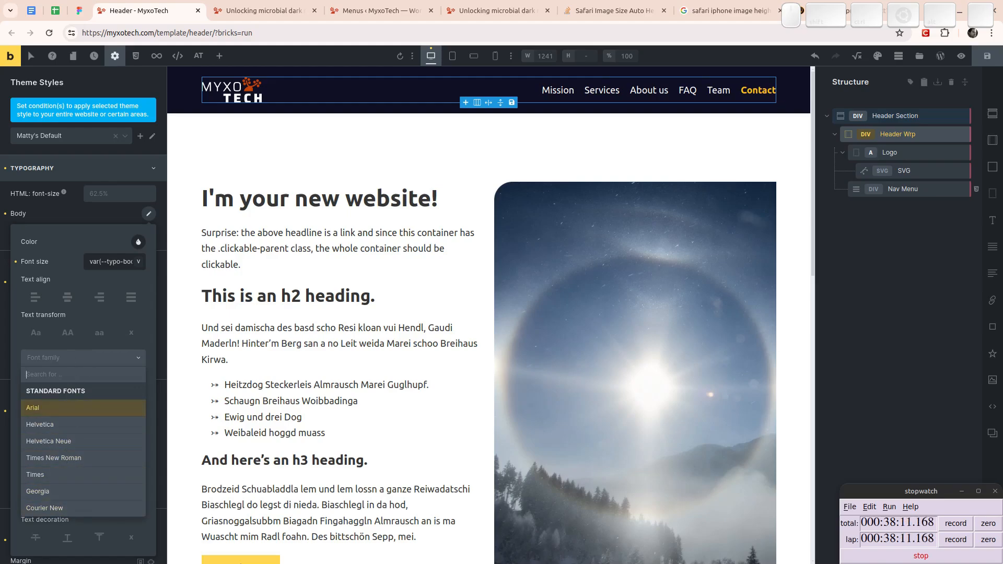
pyautogui.click(59, 261)
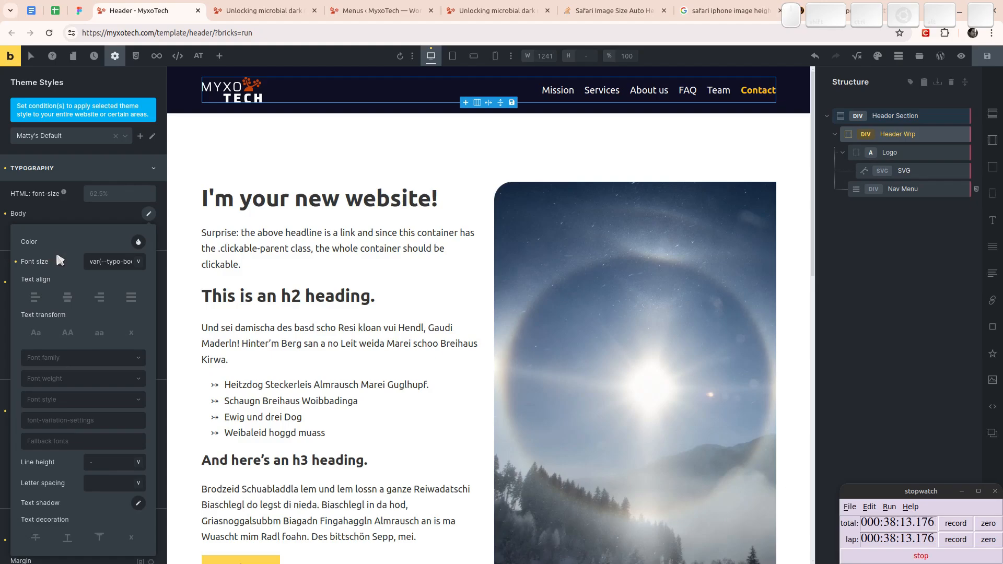
# - Open the Web Font Loader website, webfontloader.altmann.de, in a new browser tab
pyautogui.hotkey('ctrl', 't')
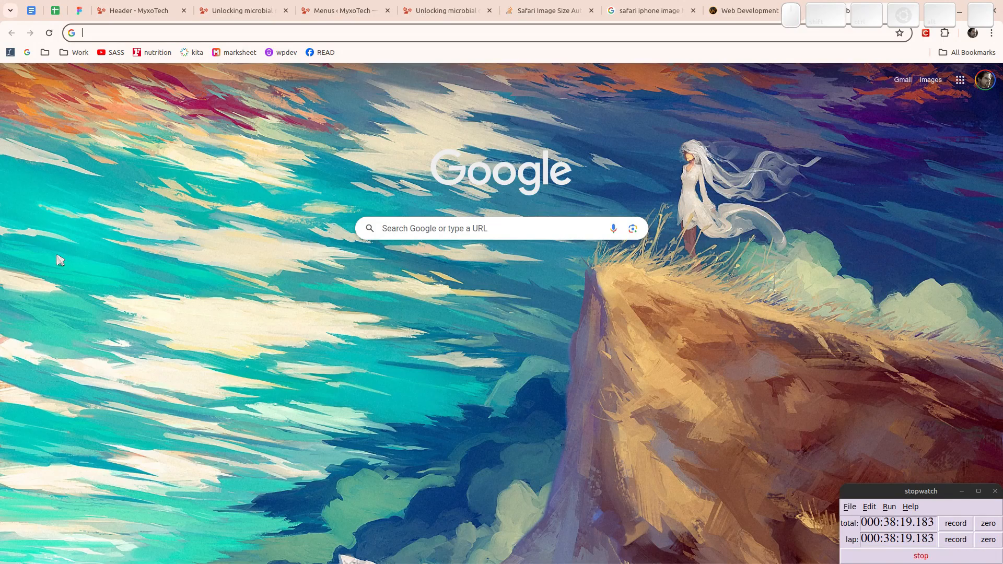
pyautogui.write('webfont load')
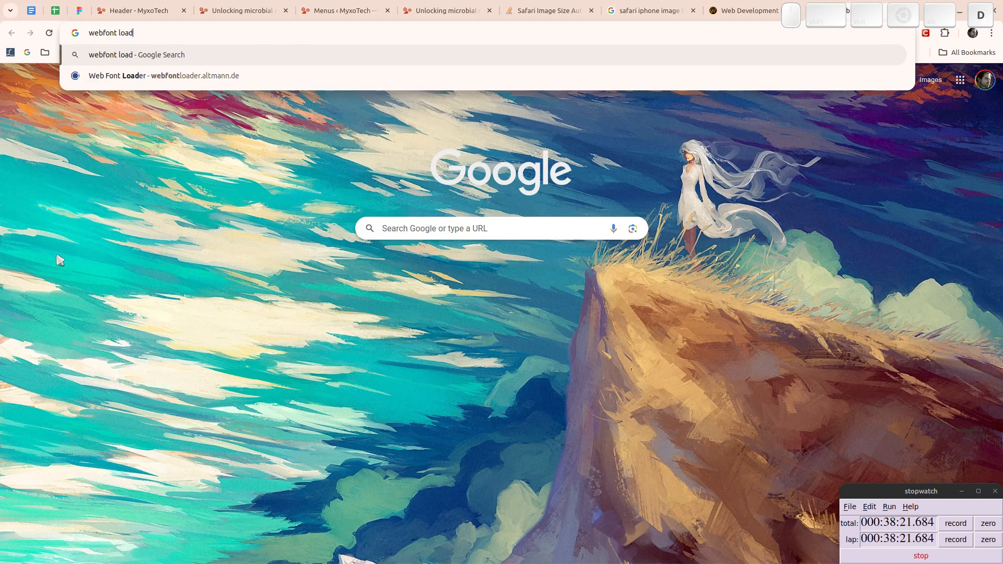
pyautogui.press('Down')
pyautogui.press('Return')
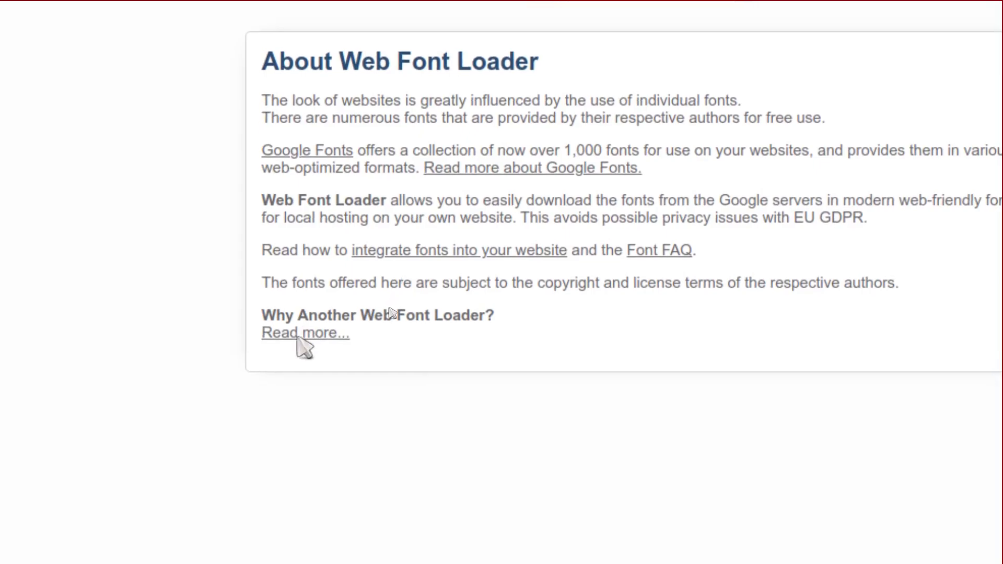
# - Read the explanation of why another web font loader exists, including its comparison with google-webfonts-helper
pyautogui.click(297, 338)
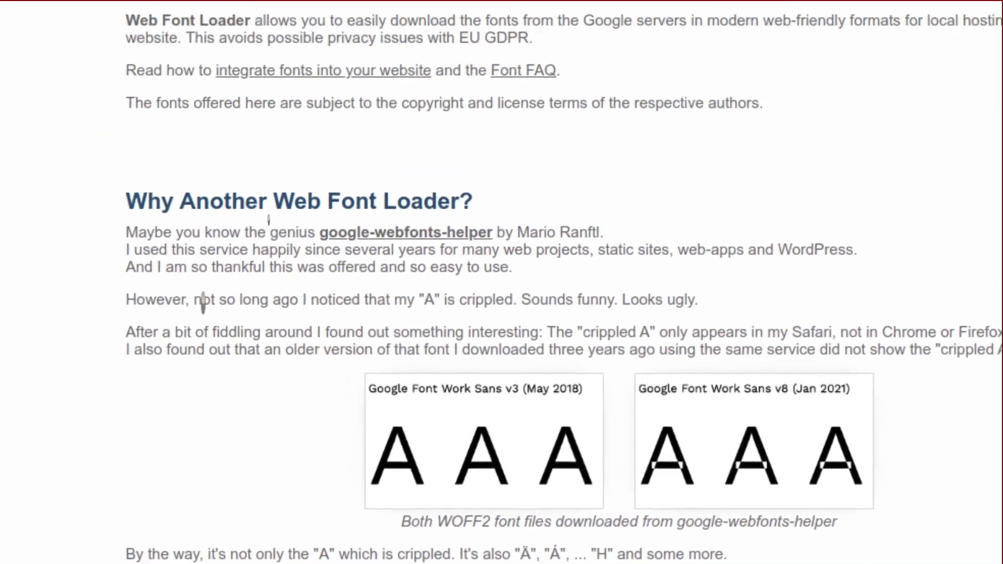
pyautogui.scroll(-3, 242, 375)
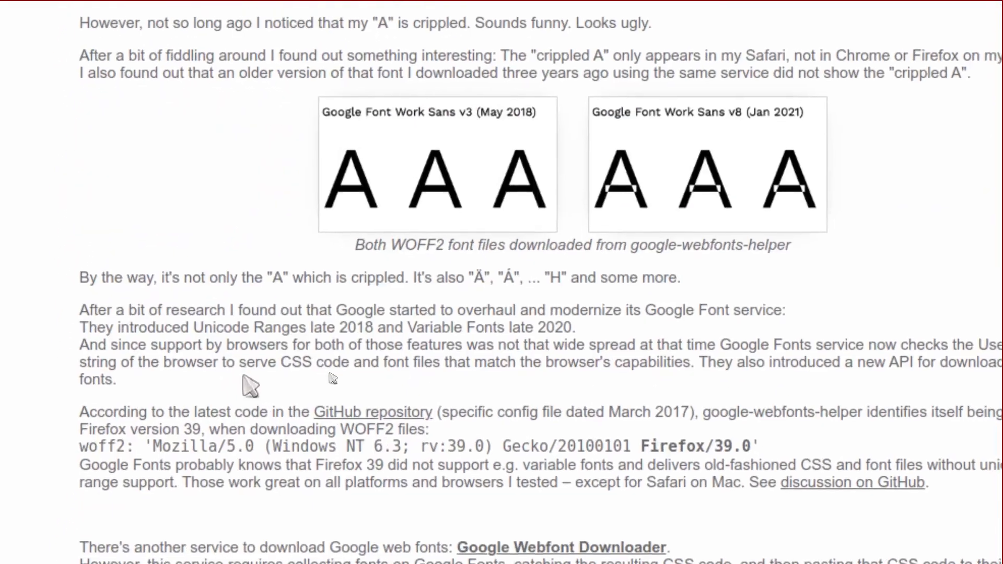
pyautogui.scroll(5, 242, 375)
pyautogui.scroll(-3, 270, 264)
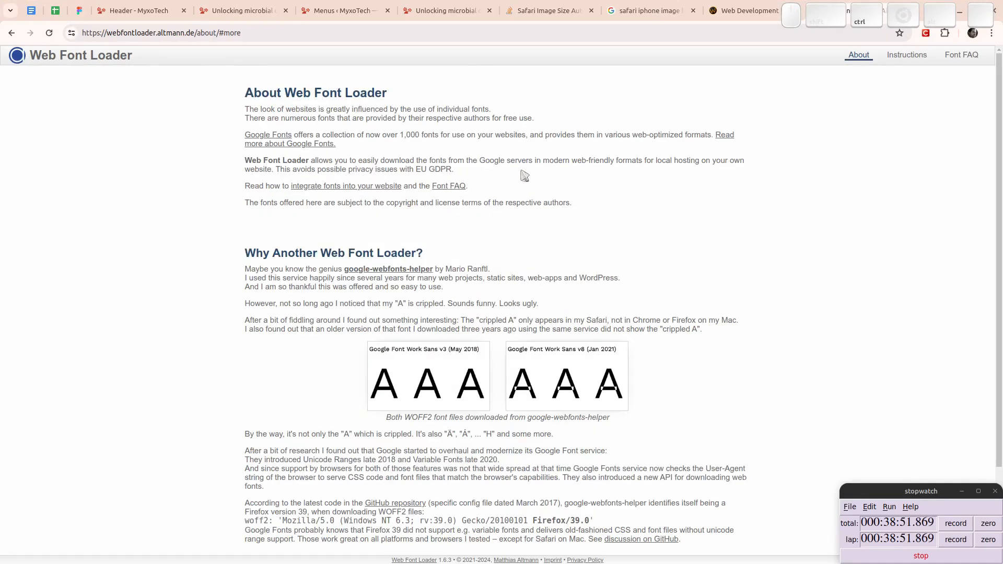
# - Return to the Web Font Loader start page, find the Saira font family and download it
pyautogui.click(64, 54)
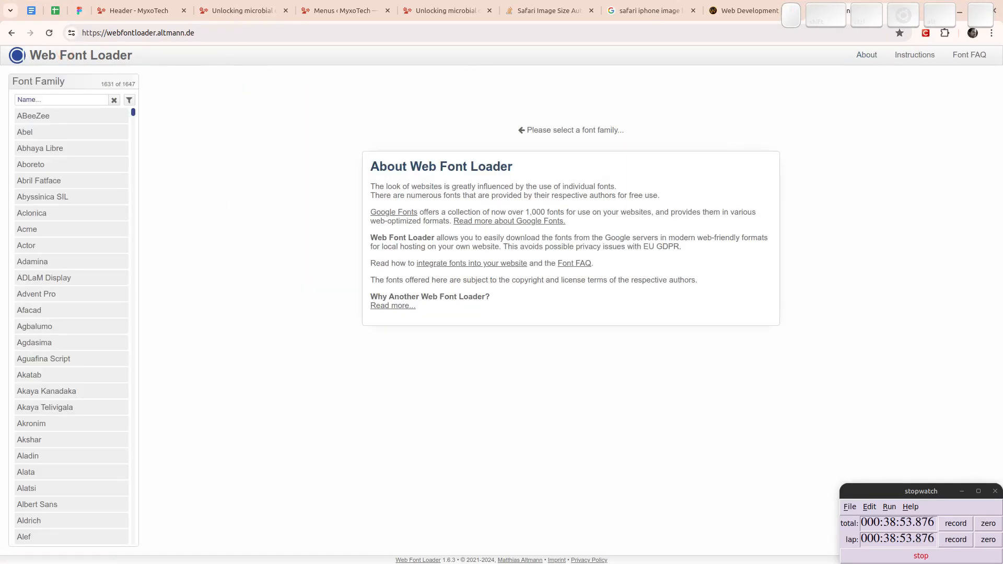
pyautogui.click(47, 99)
pyautogui.write('zaira')
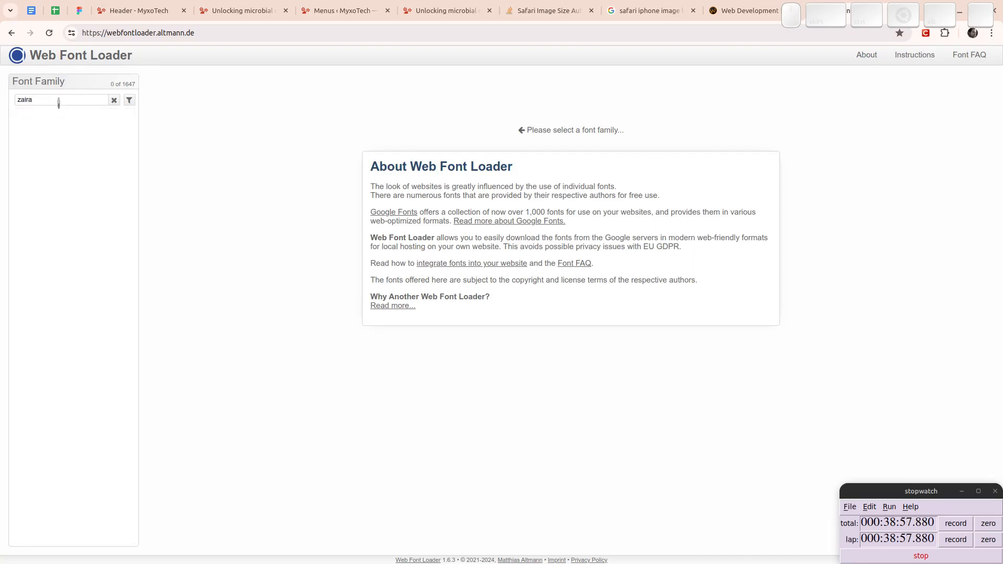
pyautogui.doubleClick(58, 102)
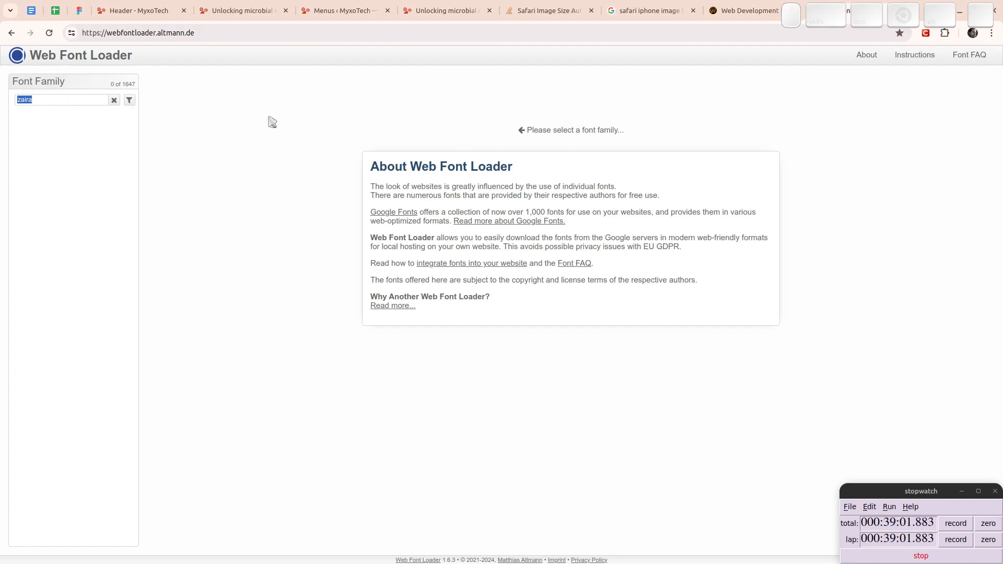
pyautogui.press('Delete')
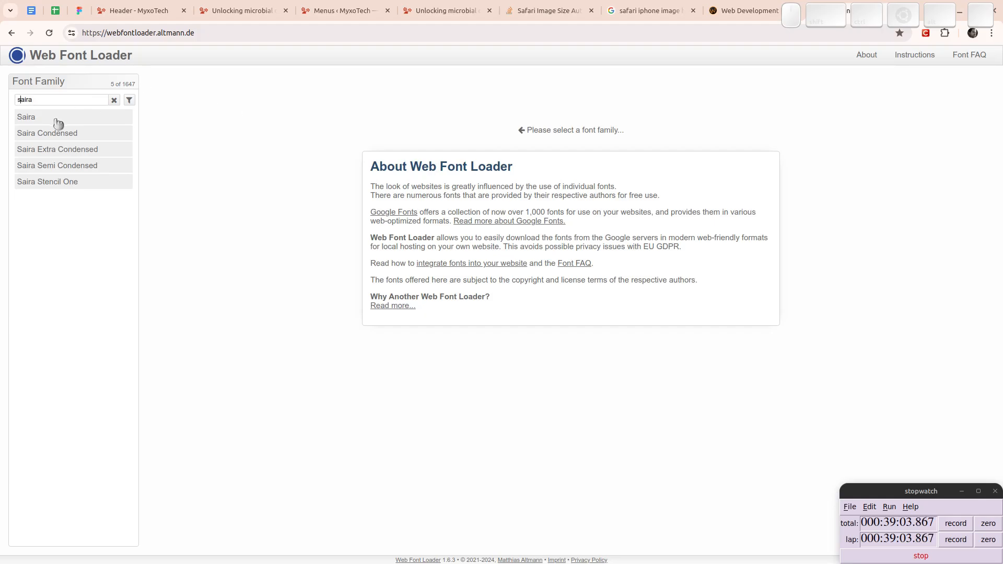
pyautogui.click(34, 118)
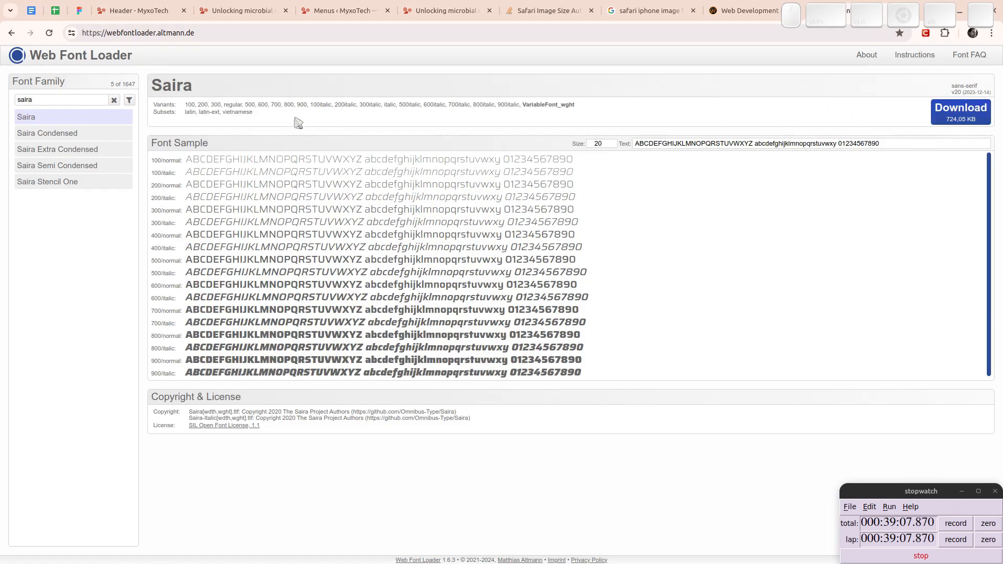
pyautogui.click(971, 121)
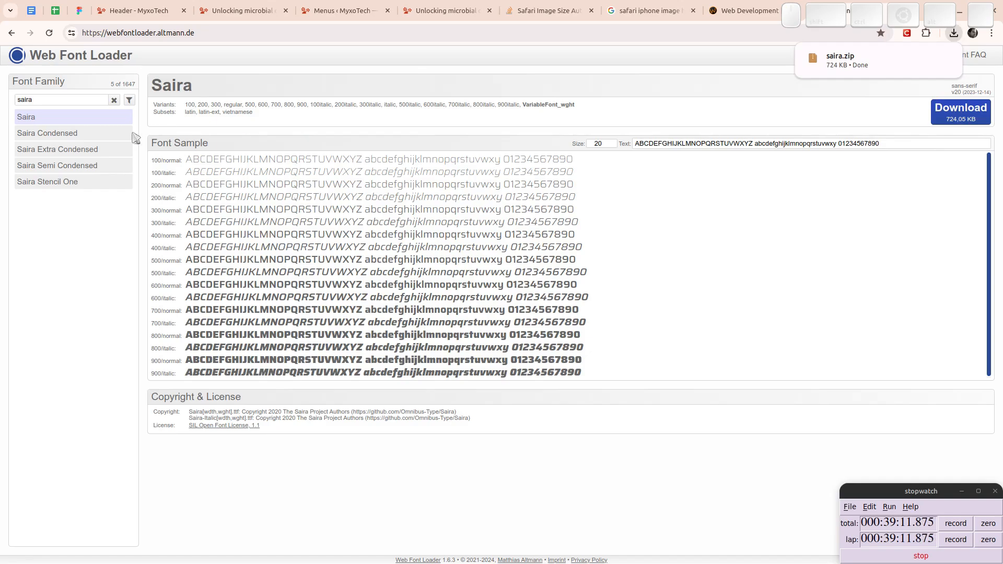
# - Find the Courier Prime font family and download it
pyautogui.doubleClick(43, 100)
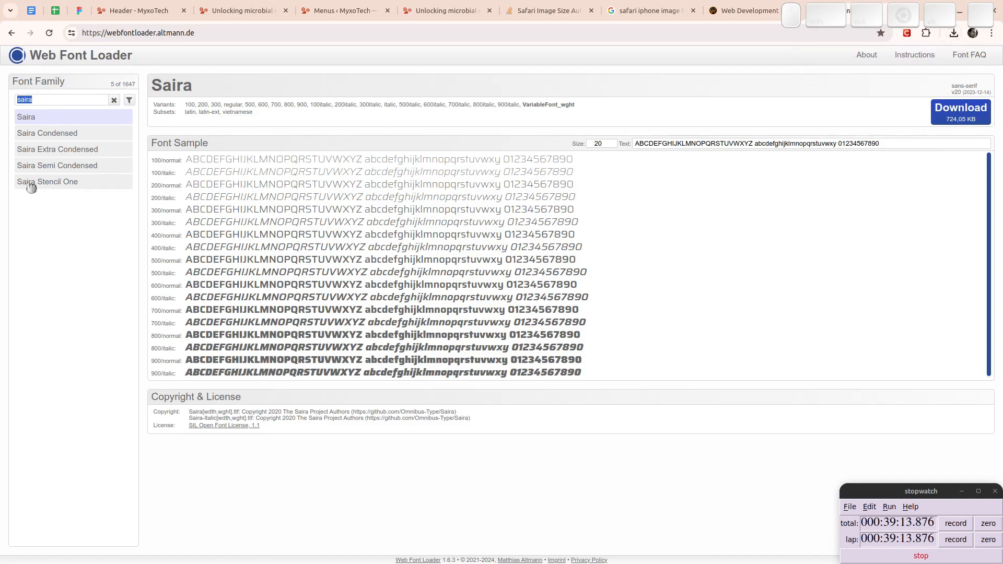
pyautogui.write('courier prime')
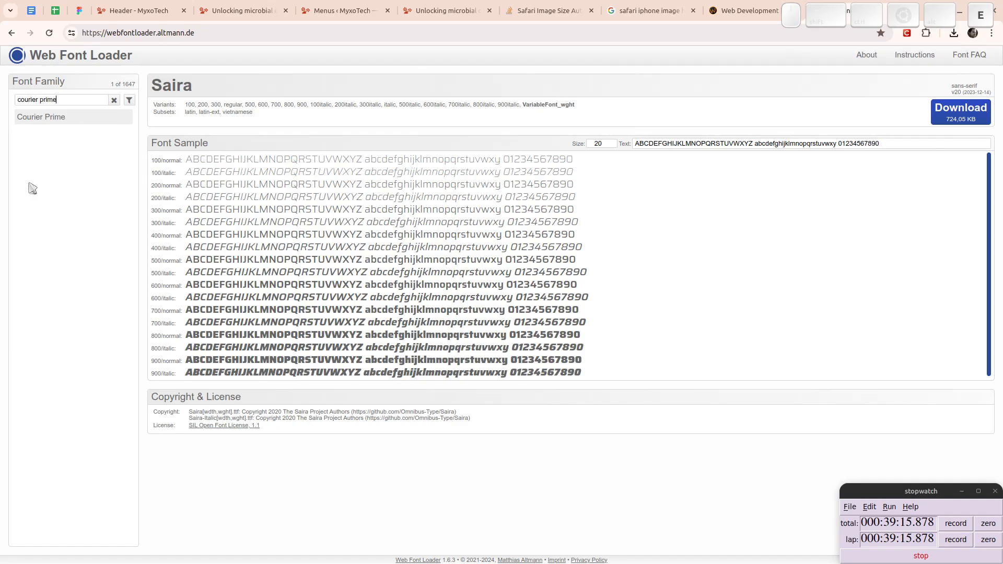
pyautogui.click(57, 119)
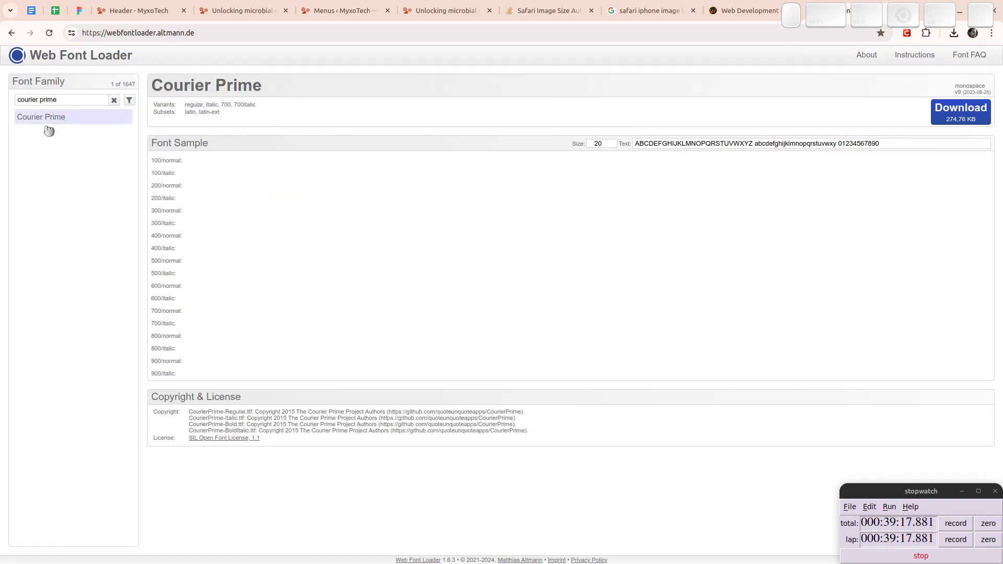
pyautogui.click(962, 119)
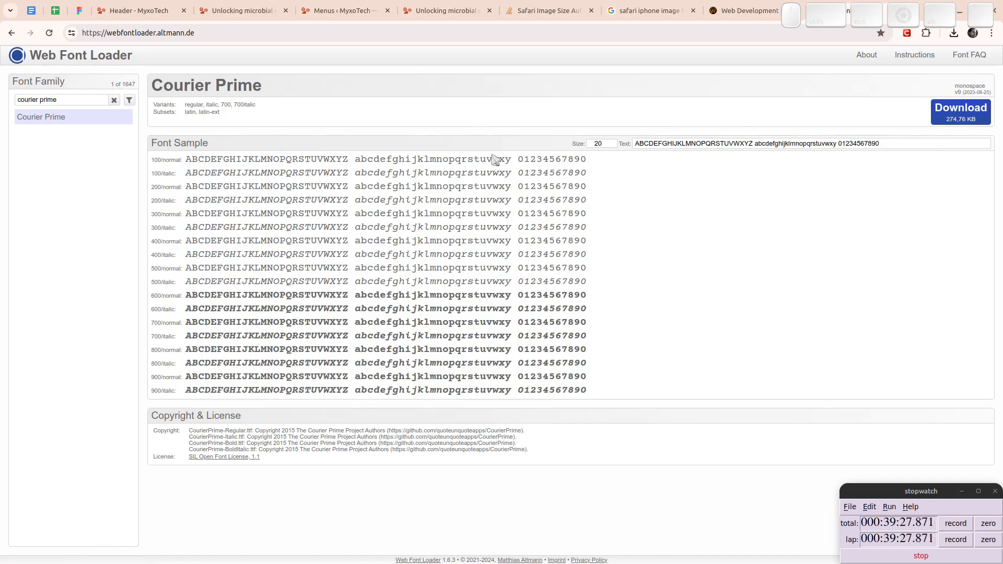
# - Switch to FileZilla, refresh the local Test folder and select the downloaded saira.zip
pyautogui.press('super+e')
pyautogui.press('super')
pyautogui.moveTo(0, 192); pyautogui.dragTo(424, 237)
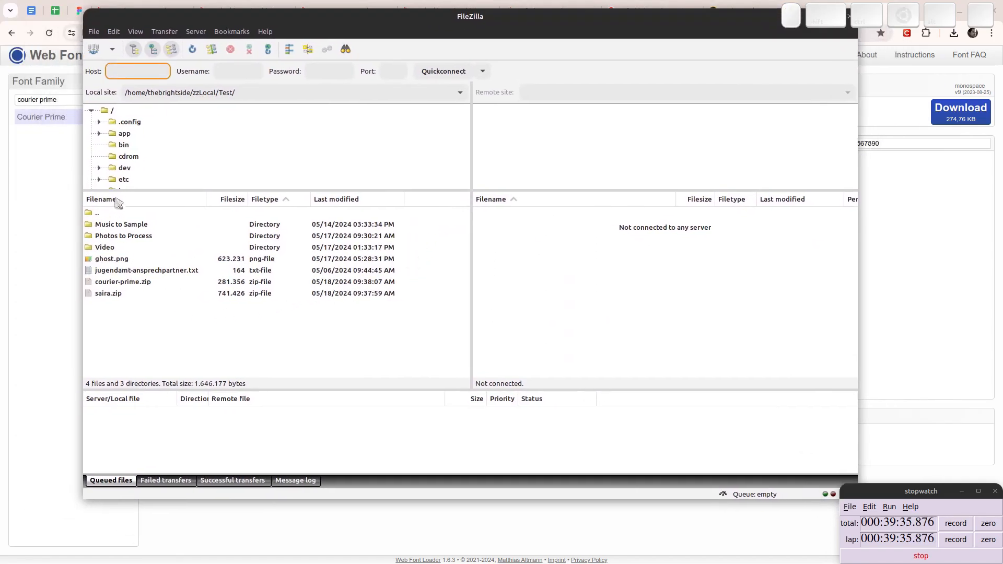
pyautogui.click(119, 336)
pyautogui.press('F5')
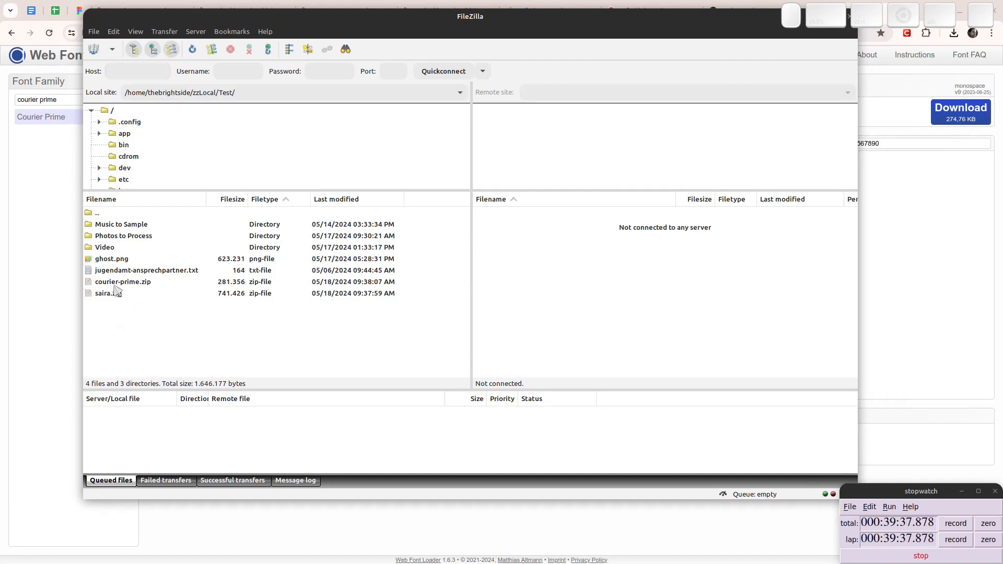
pyautogui.click(117, 292)
pyautogui.click(116, 282)
pyautogui.click(113, 293)
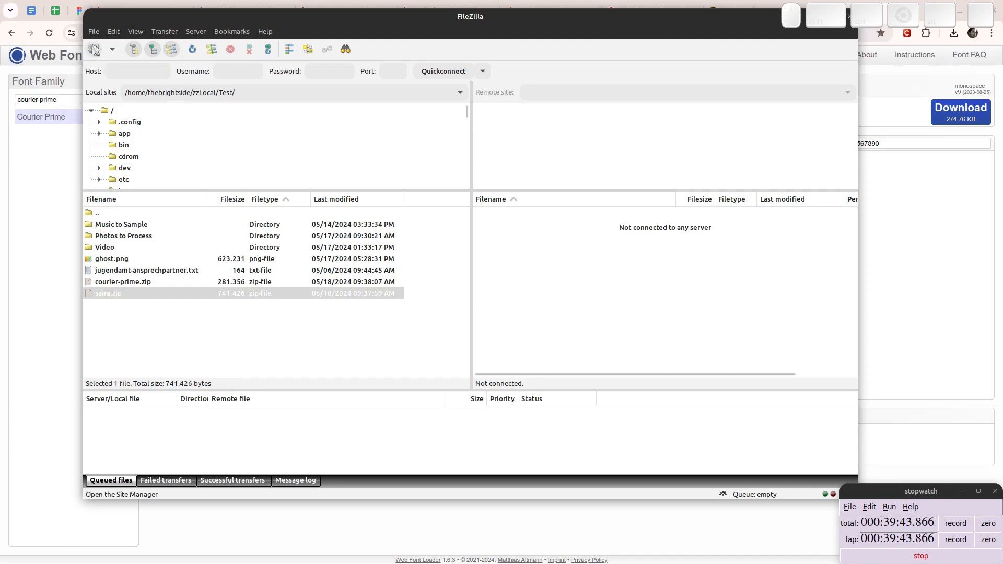
# - Connect to the saved MME netcup site and open the remote wp-content/uploads/fonts folder of myxotech
pyautogui.click(94, 50)
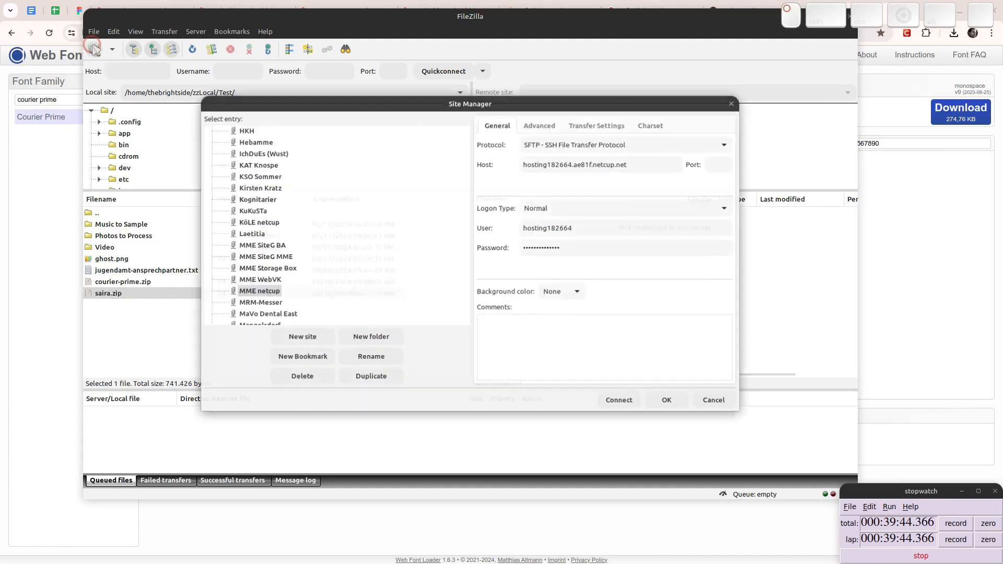
pyautogui.click(270, 295)
pyautogui.click(613, 407)
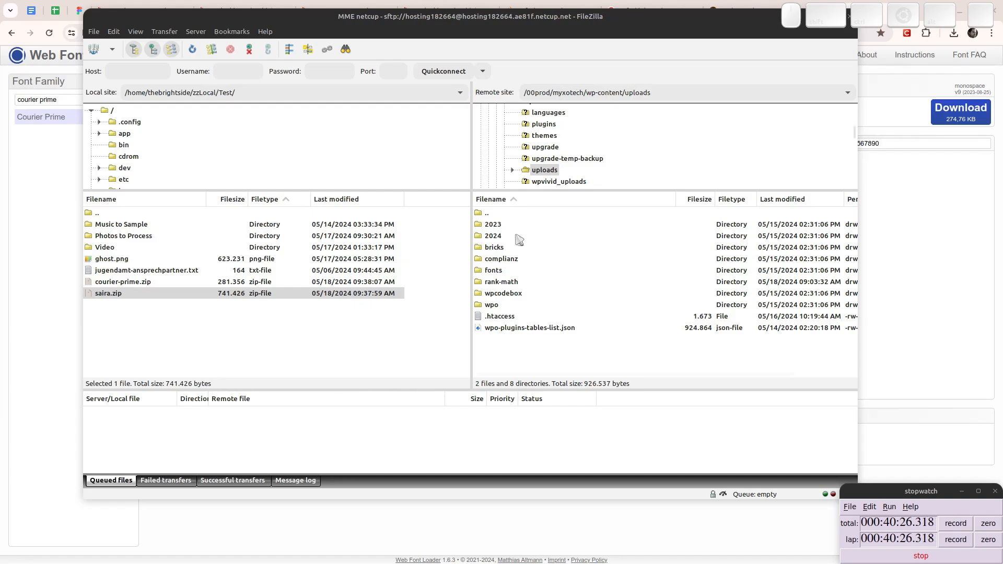
pyautogui.doubleClick(493, 271)
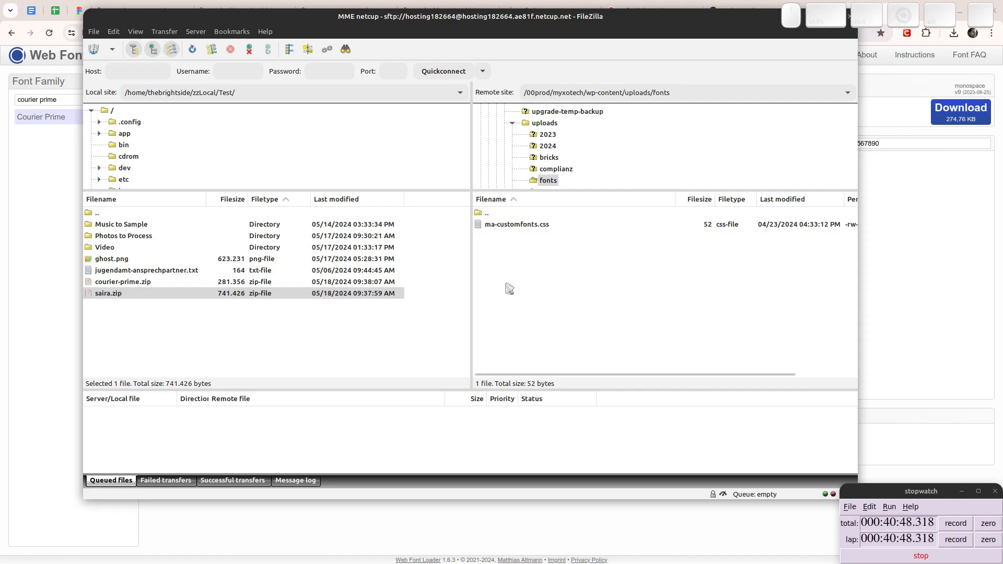
# - Open the local Test folder in the file manager and extract courier-prime.zip and saira.zip there
pyautogui.press('super')
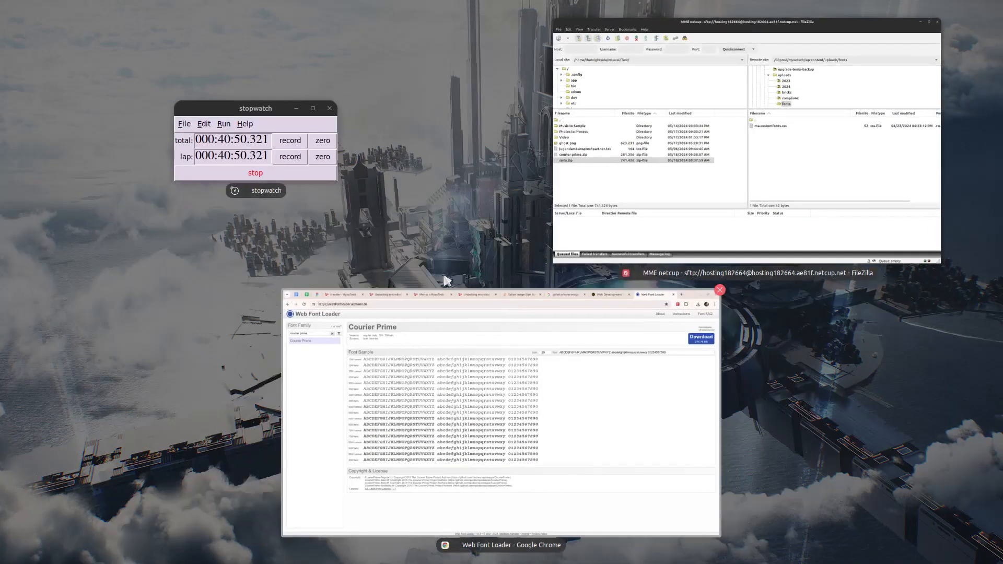
pyautogui.press('super')
pyautogui.press('super+e')
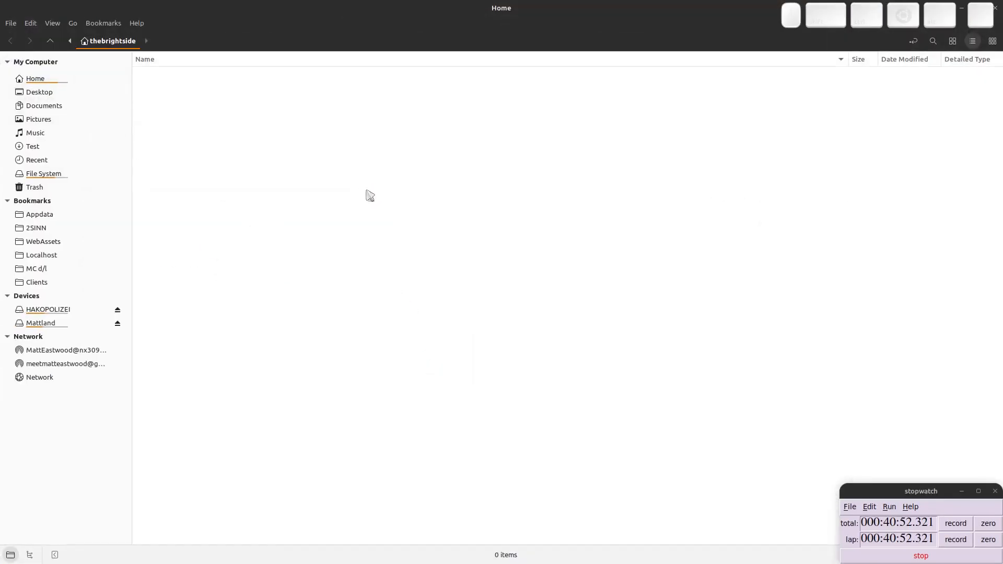
pyautogui.click(32, 147)
pyautogui.click(174, 141)
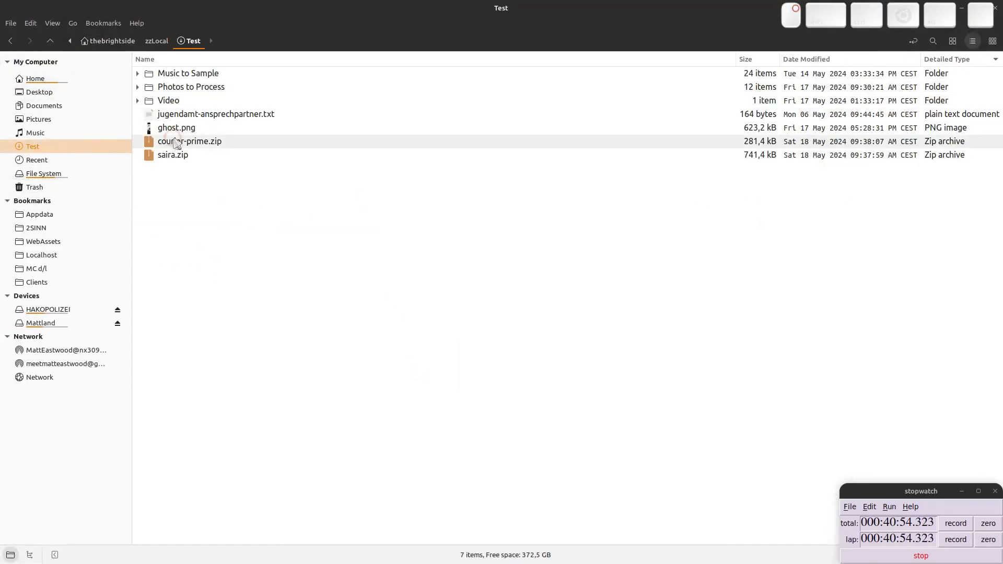
pyautogui.rightClick(176, 142)
pyautogui.click(230, 306)
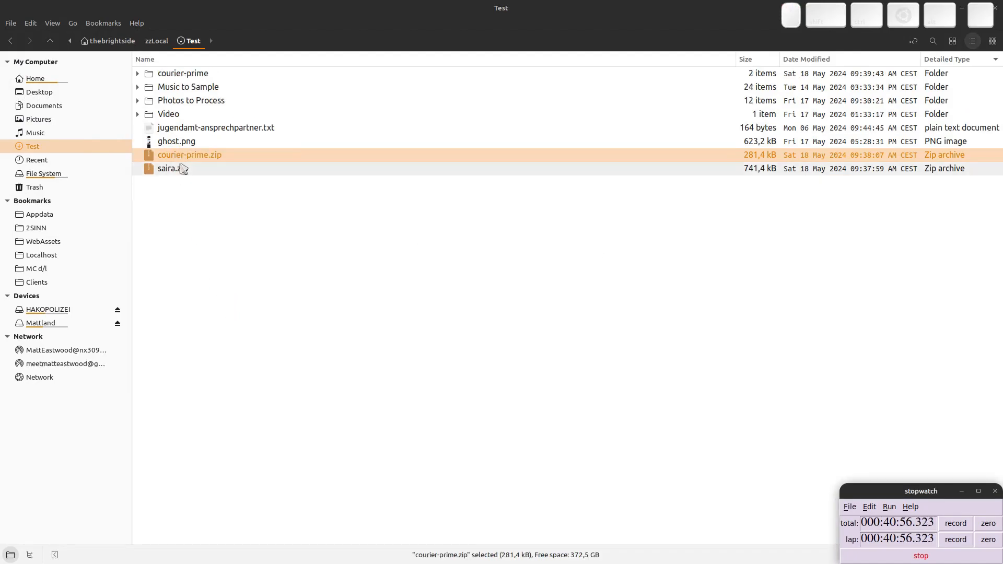
pyautogui.rightClick(185, 168)
pyautogui.click(247, 337)
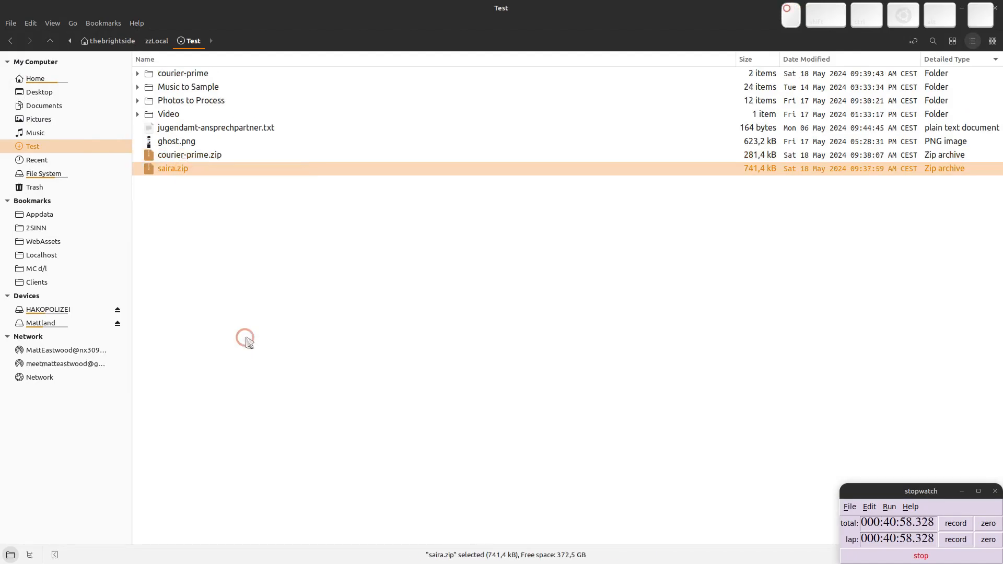
# - Switch to FileZilla and upload the local courier-prime and saira folders to the remote fonts folder
pyautogui.moveTo(1002, 0)
pyautogui.click(322, 421)
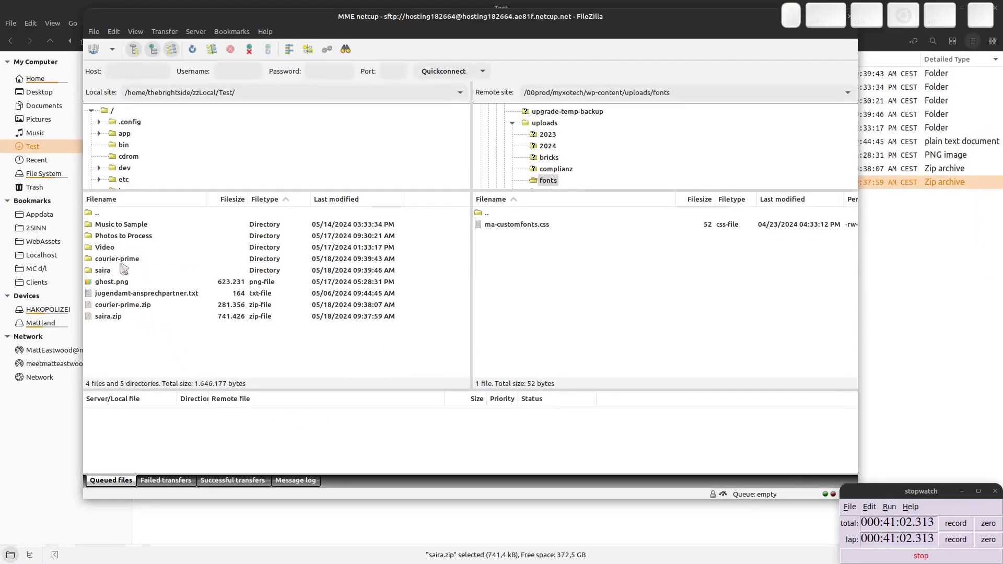
pyautogui.click(120, 259)
pyautogui.keyDown('ctrl'); pyautogui.click(116, 271); pyautogui.keyUp('ctrl')
pyautogui.rightClick(114, 259)
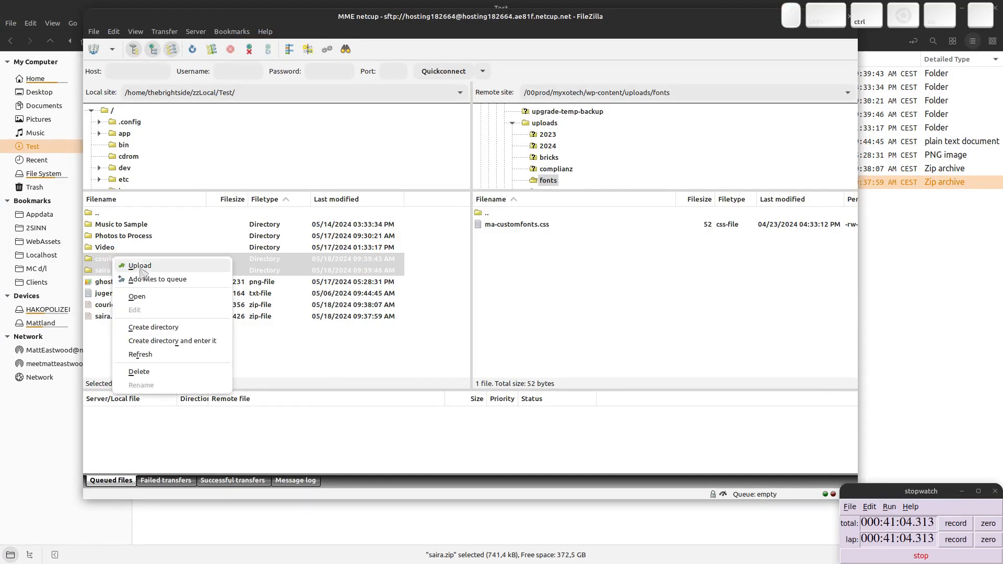
pyautogui.click(140, 266)
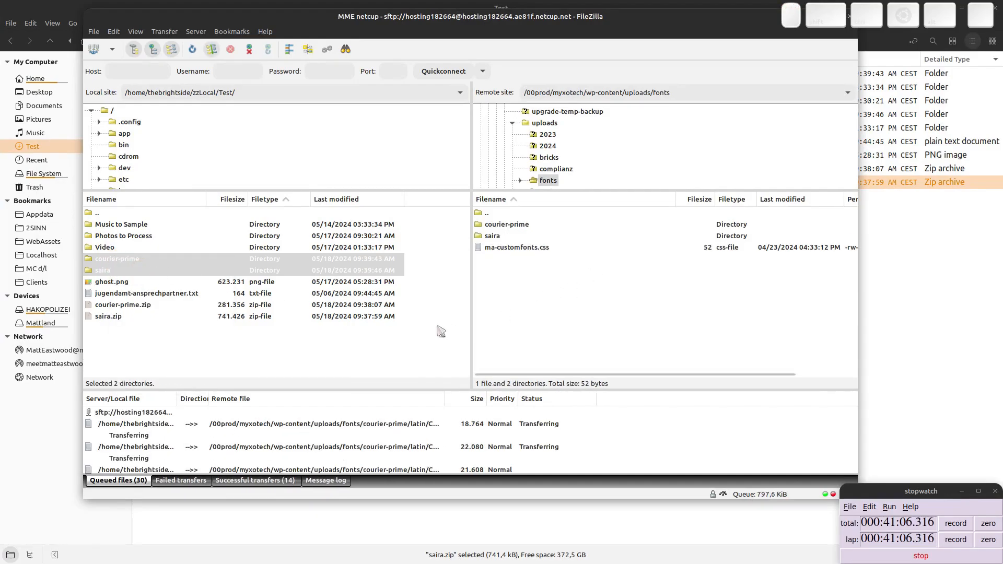
# - Switch to Chrome, return to the MyxoTech Header template in Bricks, save the template and reload the builder
pyautogui.press('super')
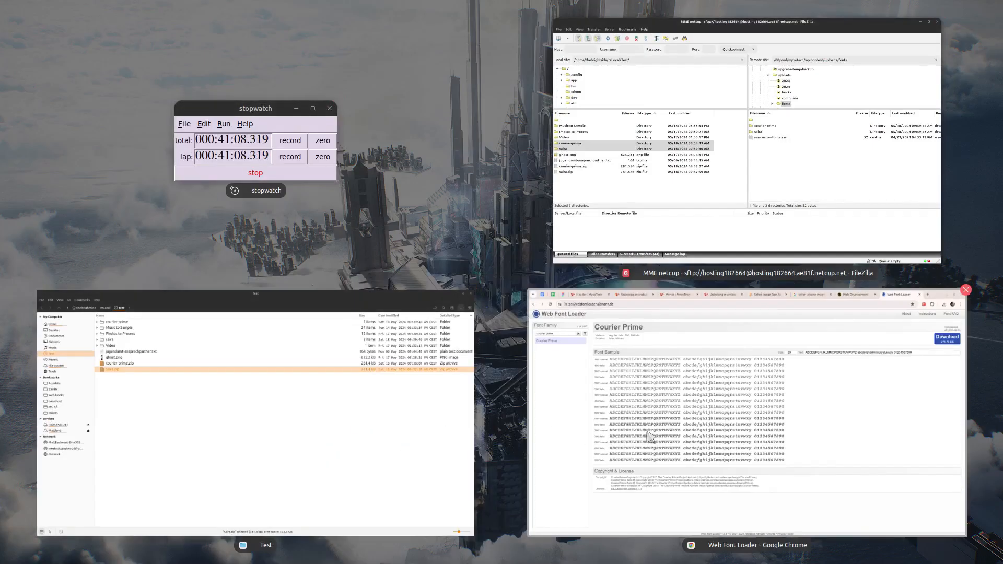
pyautogui.click(650, 437)
pyautogui.click(137, 10)
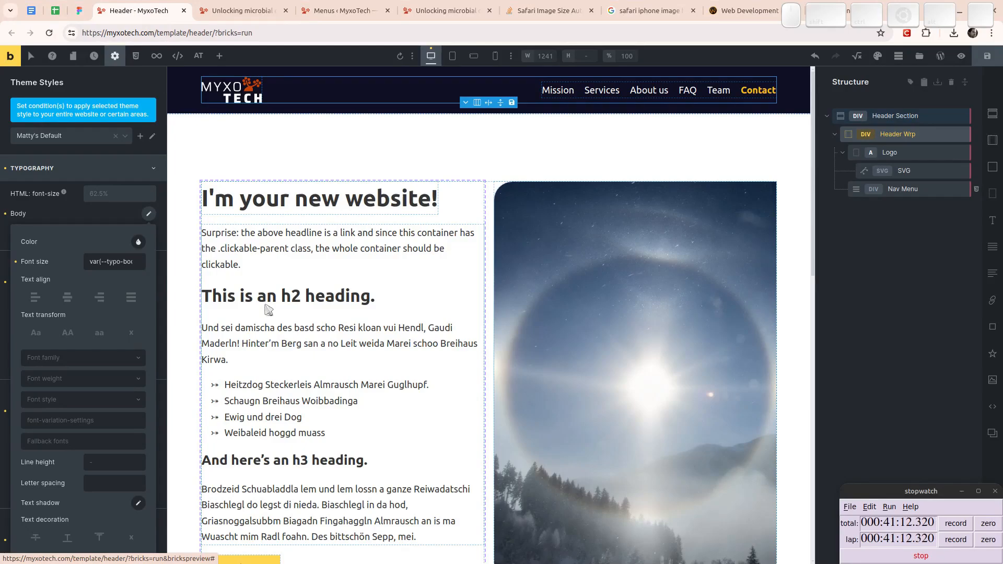
pyautogui.hotkey('ctrl', 'pageup')
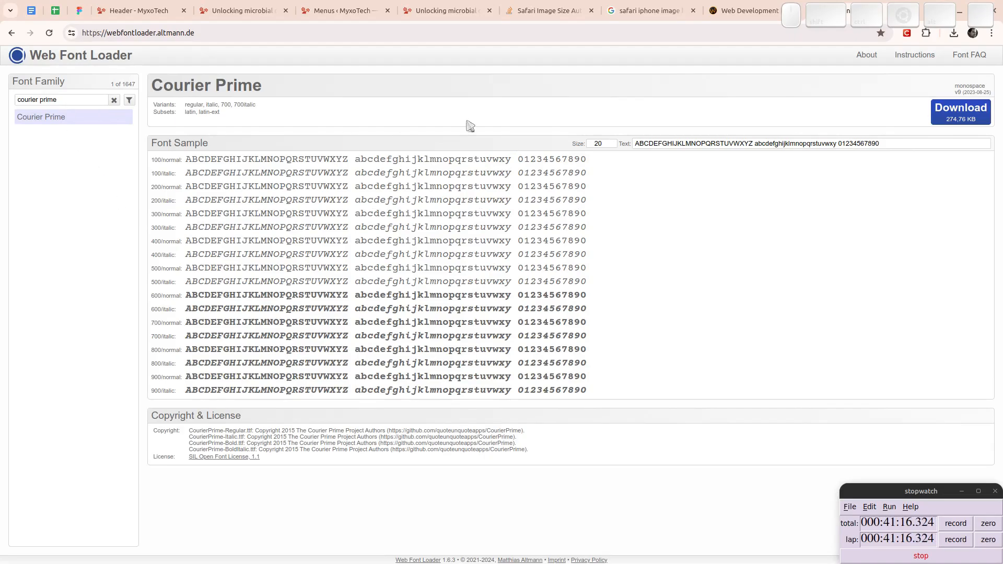
pyautogui.hotkey('ctrl', 'pagedown')
pyautogui.hotkey('ctrl', 'pagedown')
pyautogui.hotkey('ctrl', 'pagedown')
pyautogui.hotkey('ctrl', 'pagedown')
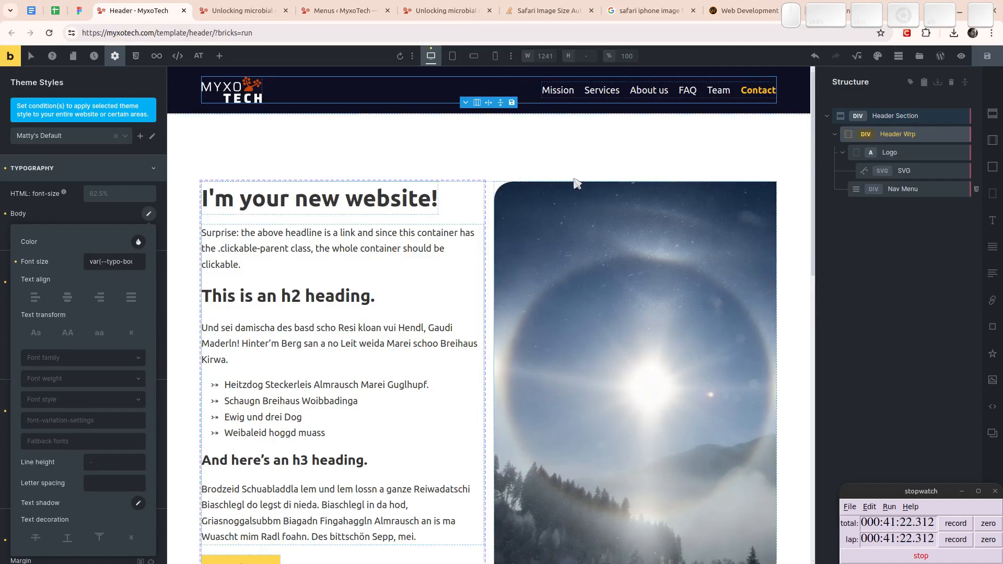
pyautogui.hotkey('alt', 'Tab')
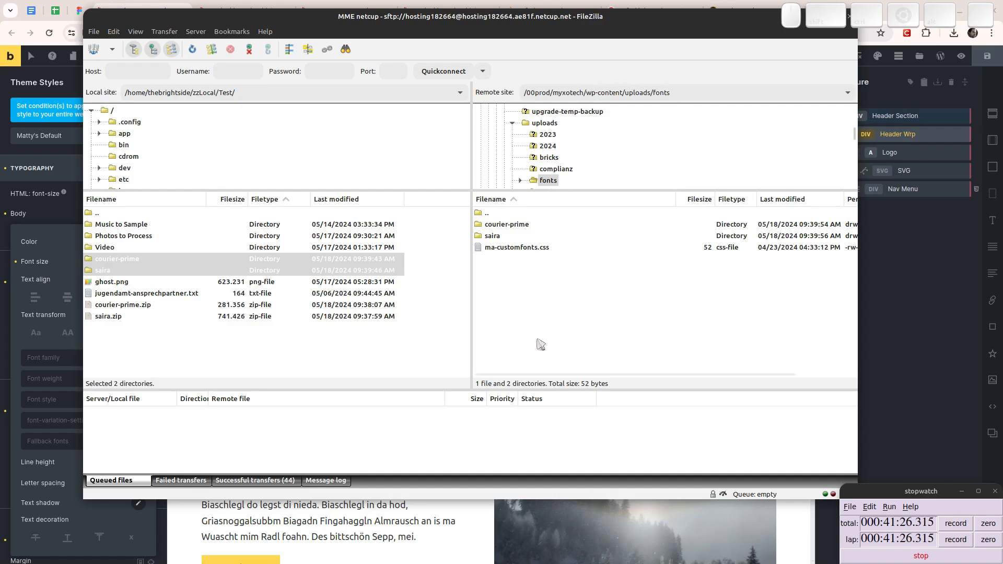
pyautogui.hotkey('alt', 'Tab')
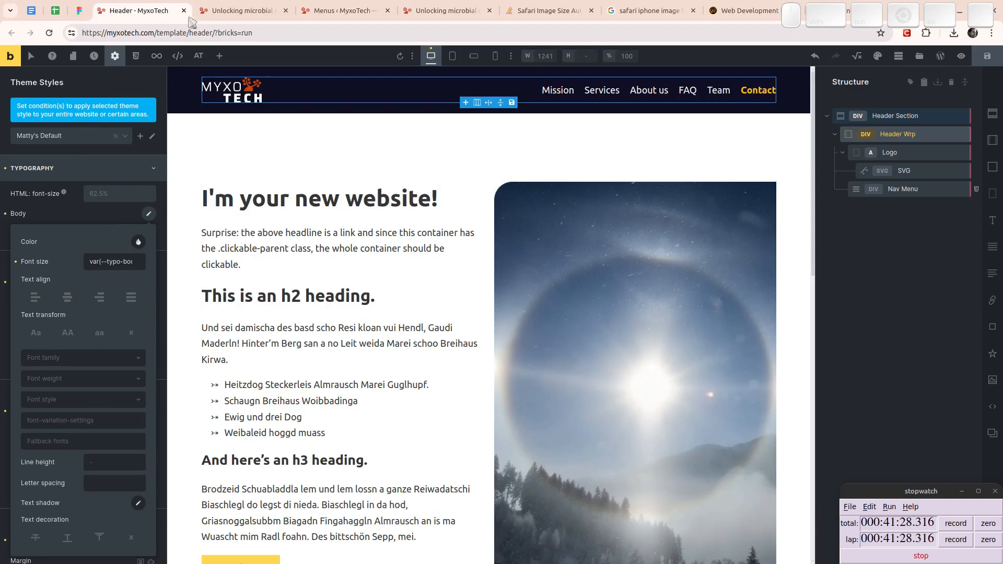
pyautogui.click(978, 59)
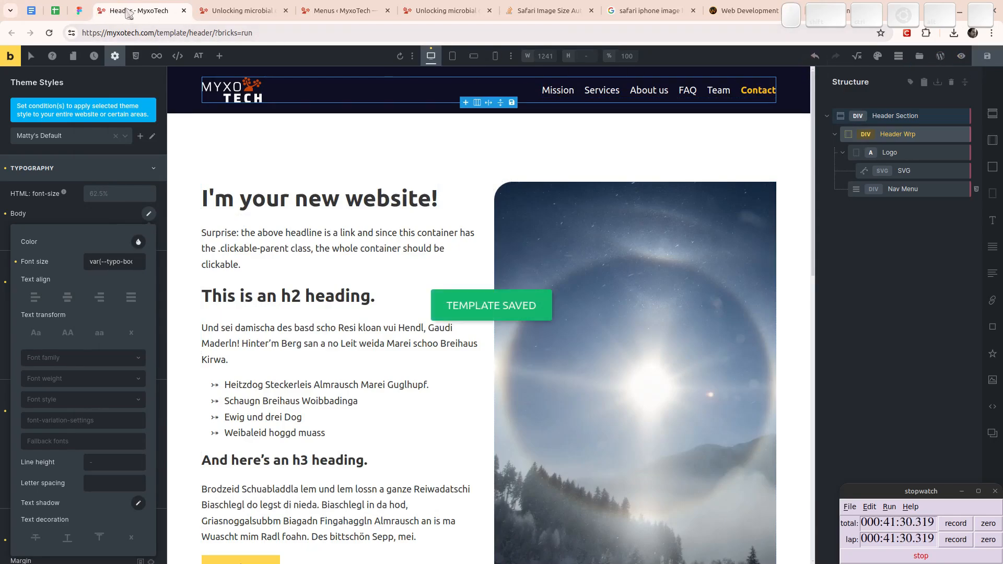
pyautogui.press('F5')
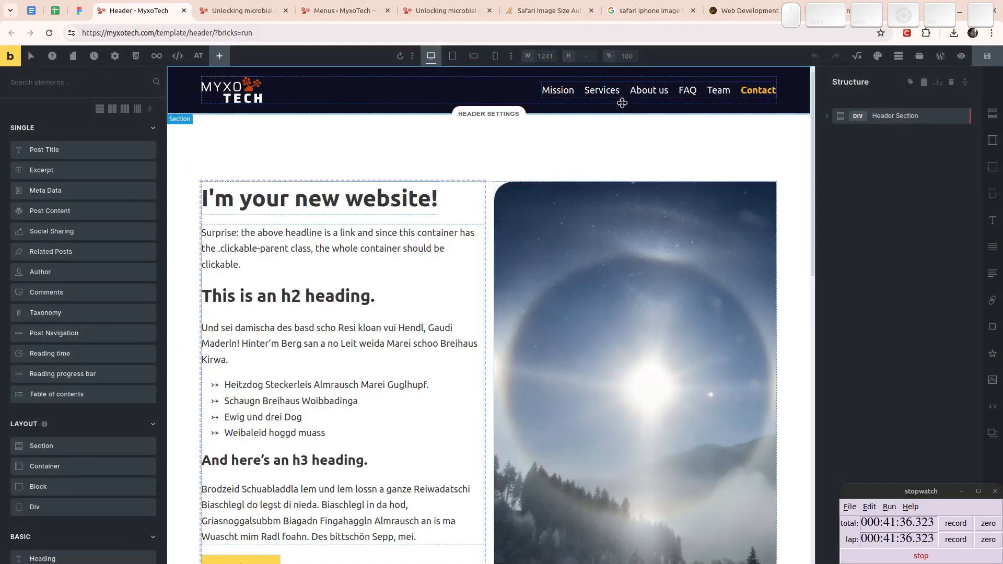
# - In the theme style's typography settings, set the body font family to Courier Prime
pyautogui.click(115, 56)
pyautogui.click(58, 111)
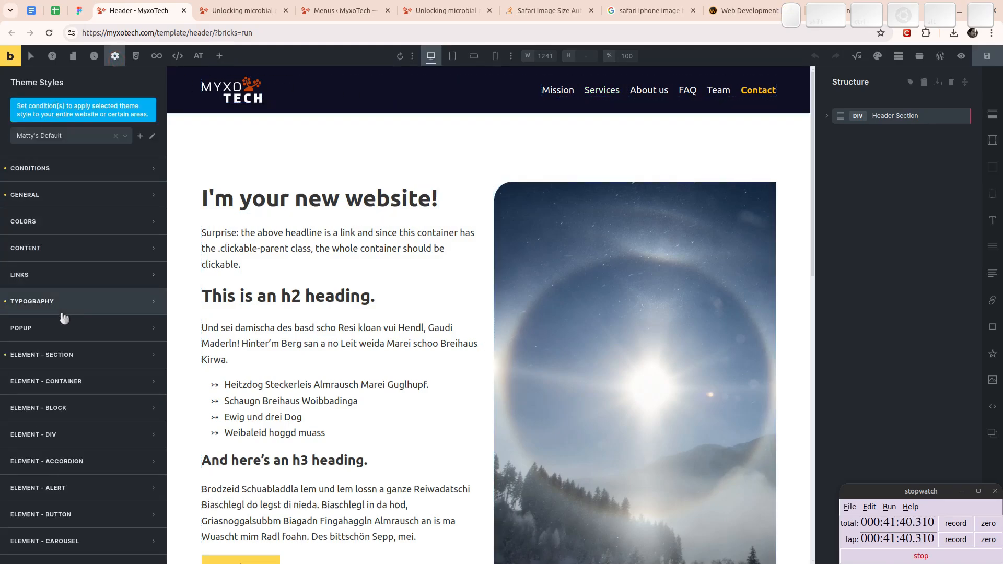
pyautogui.click(57, 298)
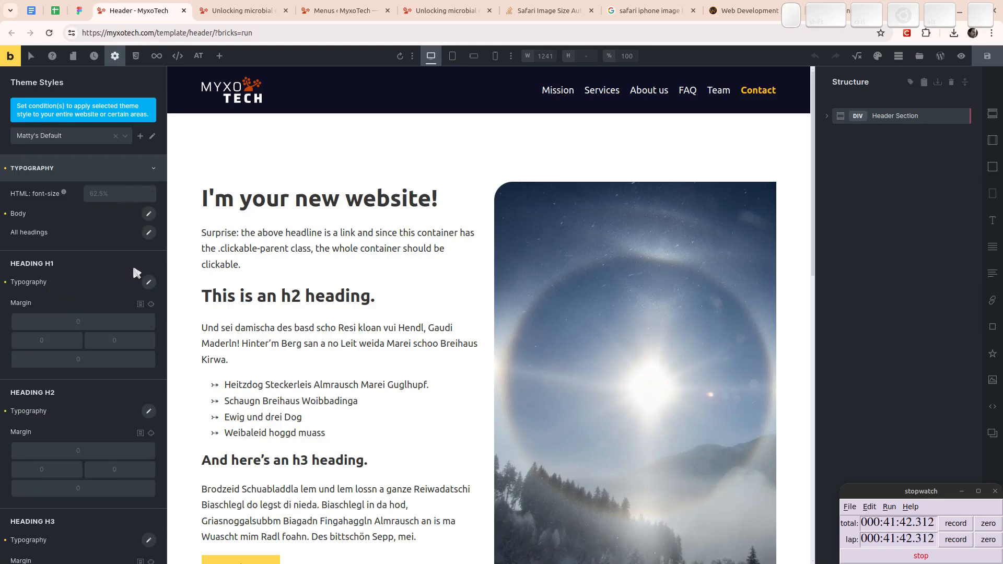
pyautogui.click(150, 234)
pyautogui.click(149, 214)
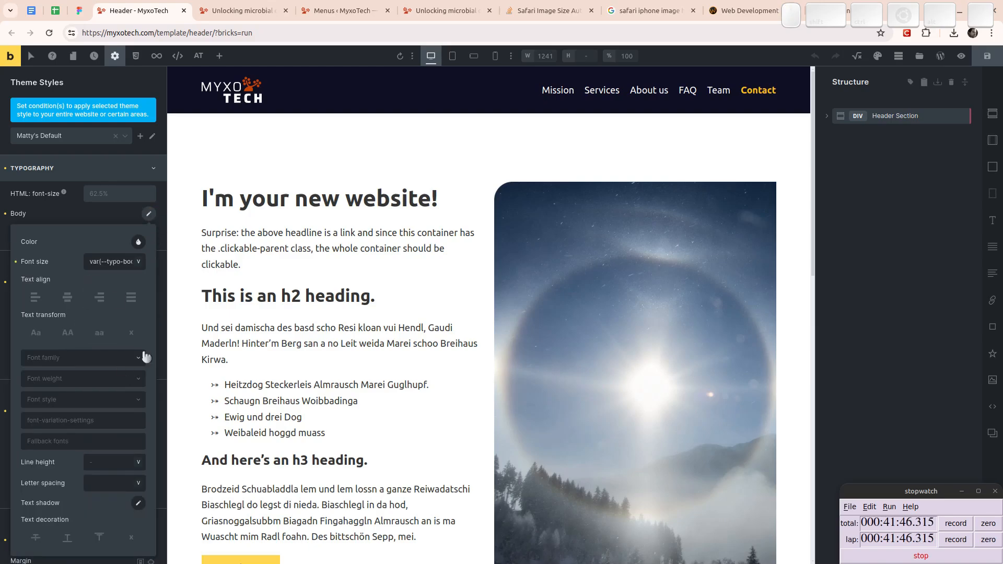
pyautogui.click(71, 358)
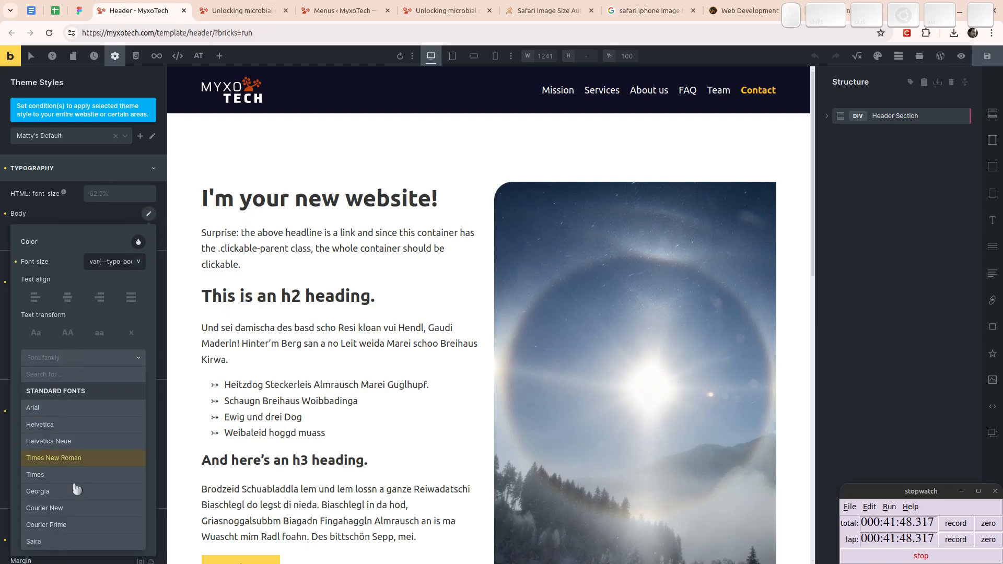
pyautogui.click(68, 526)
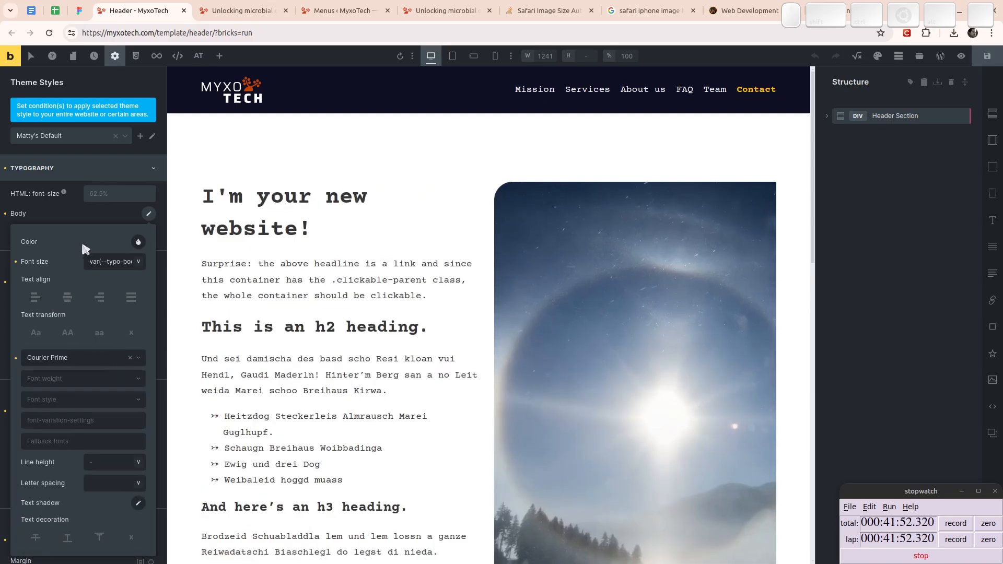
pyautogui.click(149, 217)
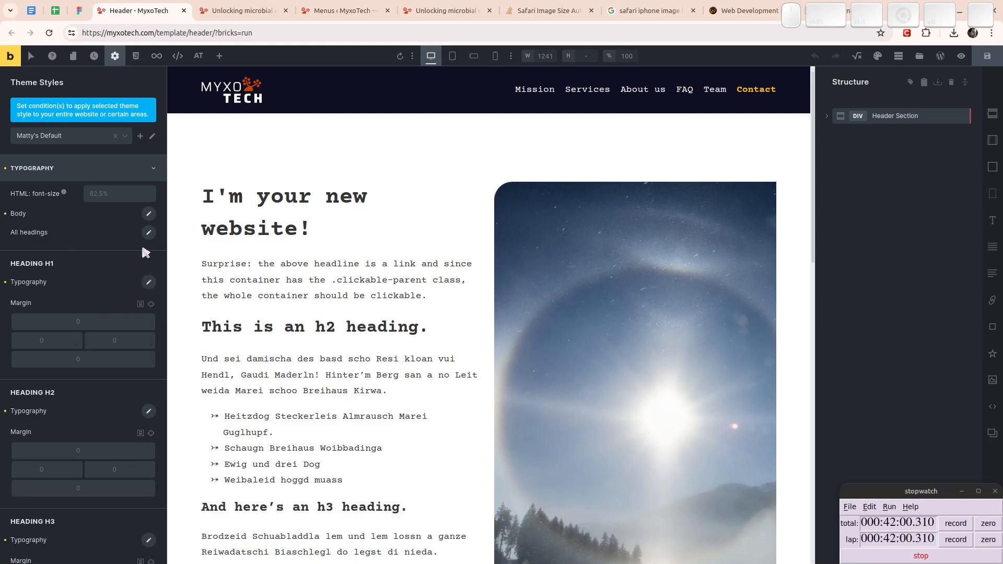
pyautogui.click(149, 213)
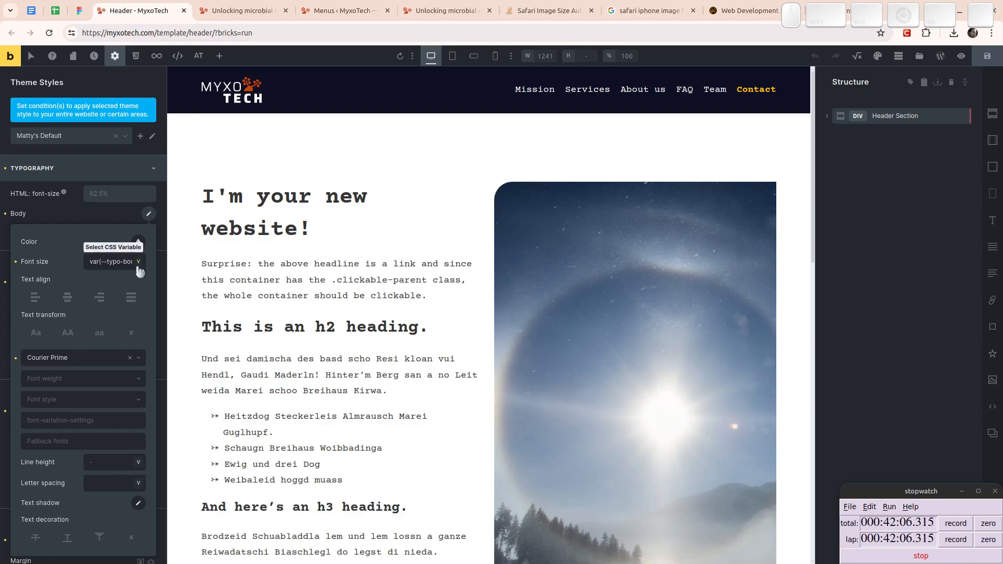
pyautogui.click(150, 216)
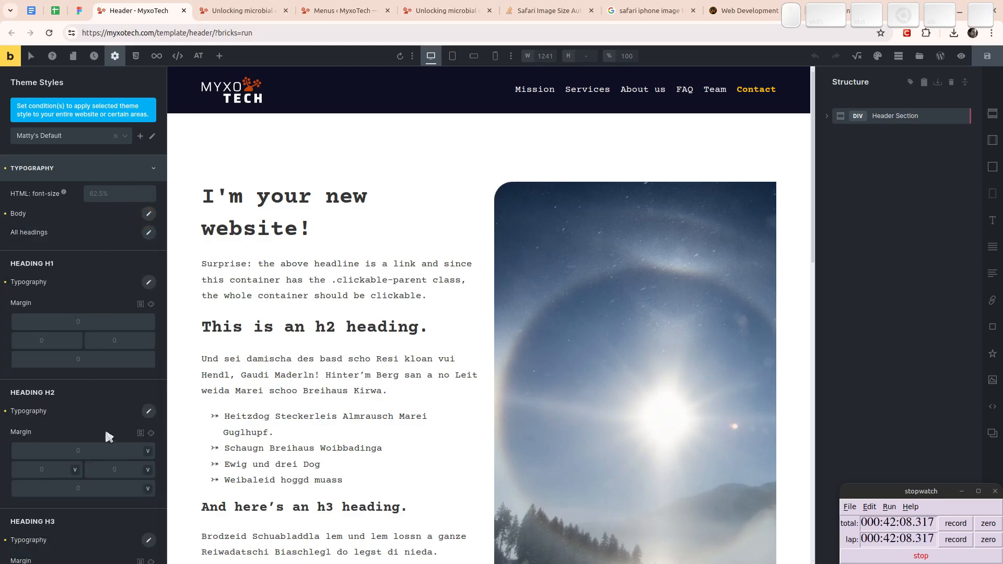
# - Set the font family for all headings to Saira in the theme style's typography settings
pyautogui.click(150, 233)
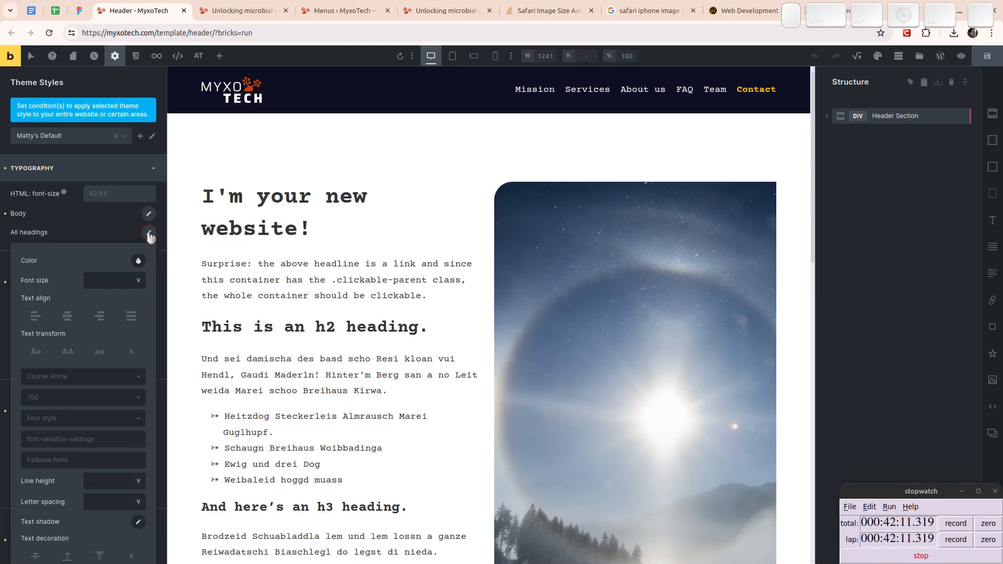
pyautogui.click(80, 378)
pyautogui.scroll(-2, 90, 482)
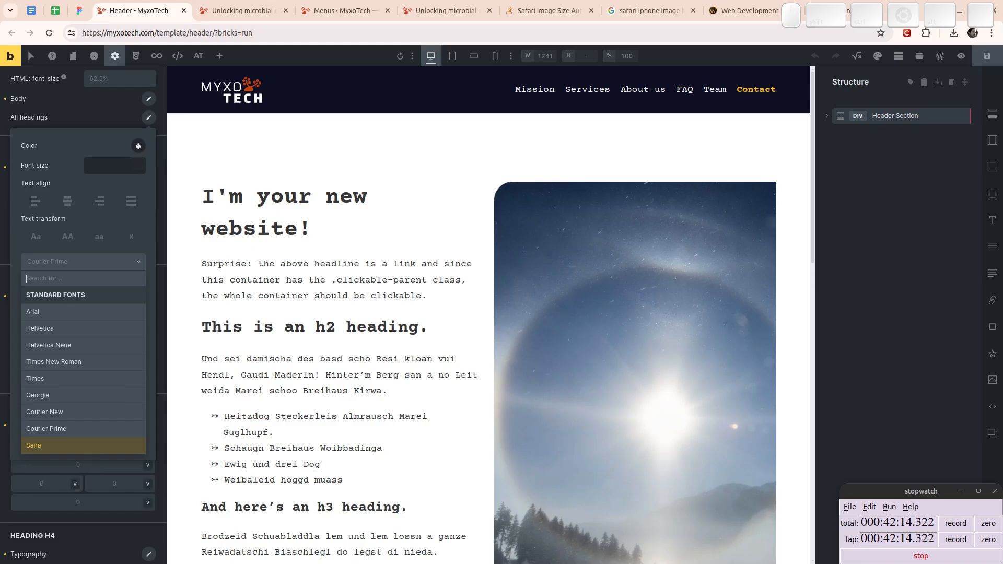
pyautogui.click(48, 448)
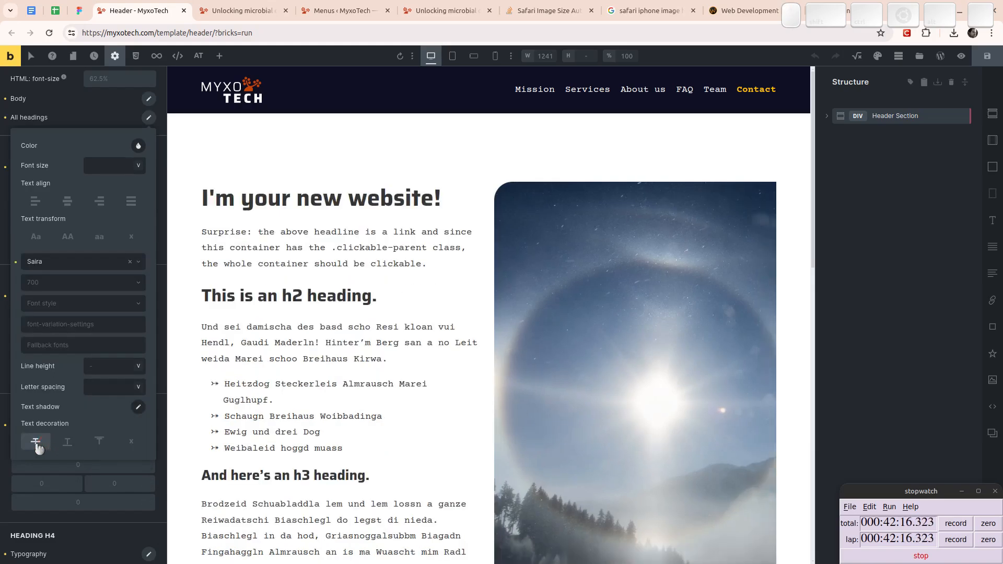
pyautogui.click(97, 114)
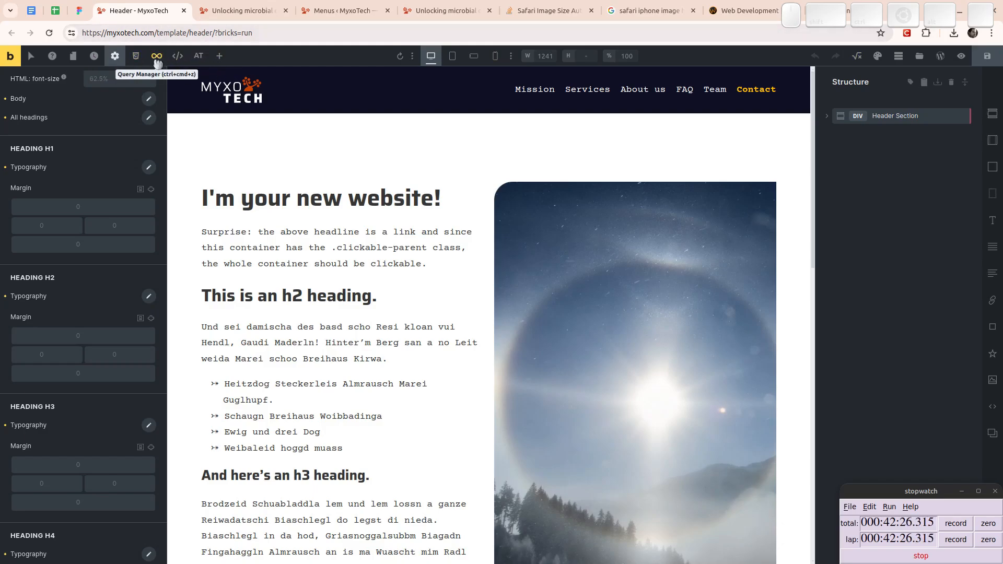
# - Open the Typography category in the CSS Variable Manager and dock the manager beside the page preview
pyautogui.click(137, 57)
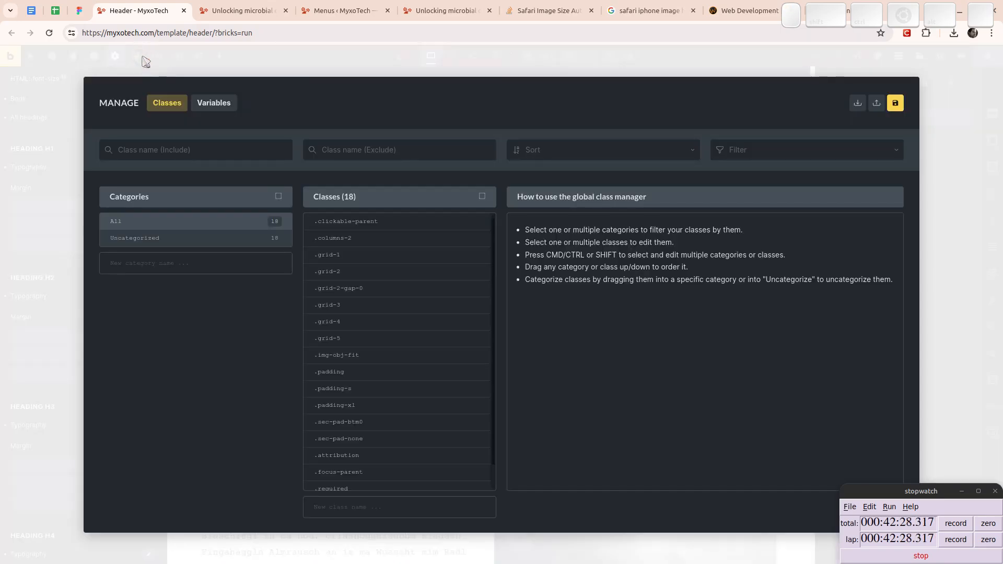
pyautogui.click(985, 203)
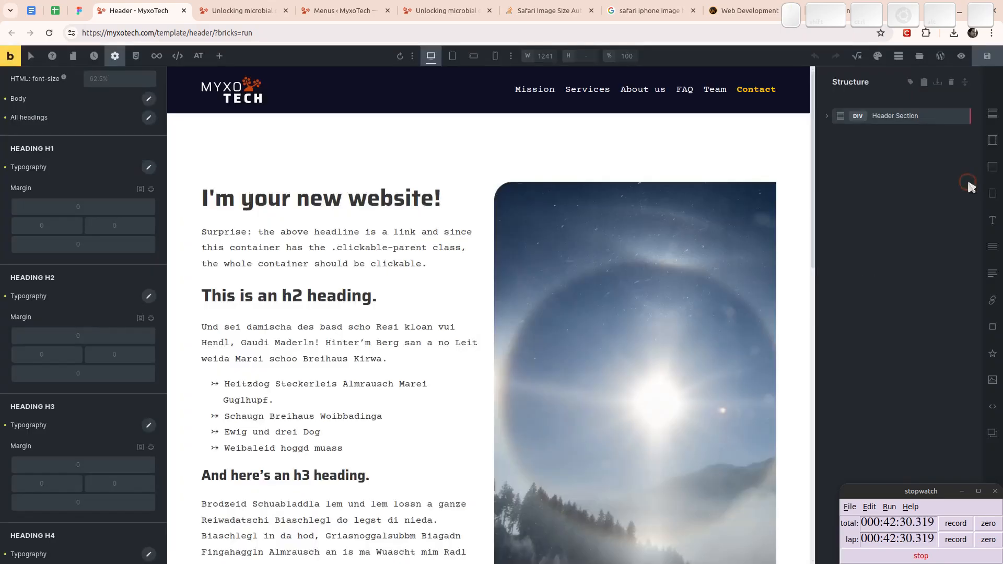
pyautogui.click(855, 56)
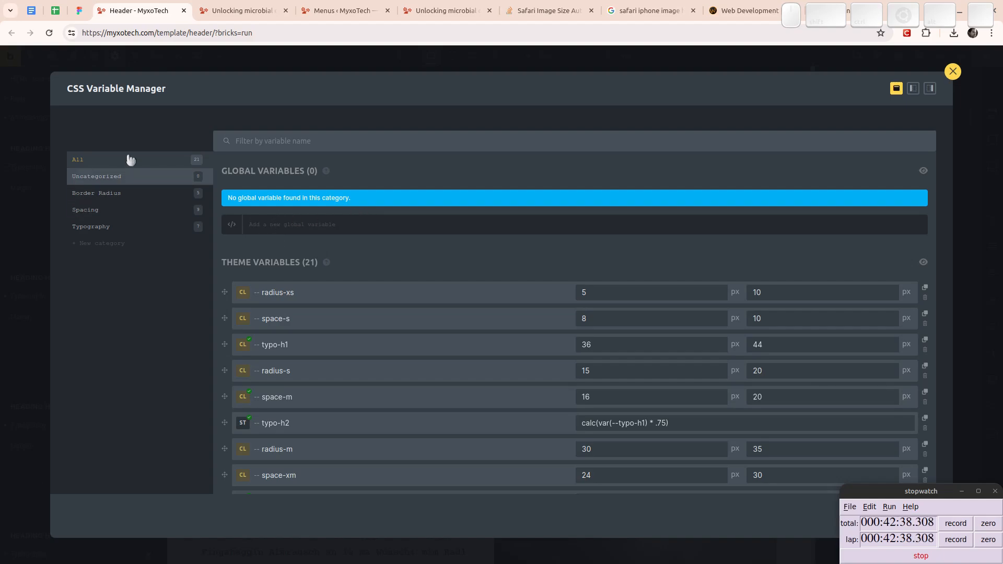
pyautogui.click(99, 226)
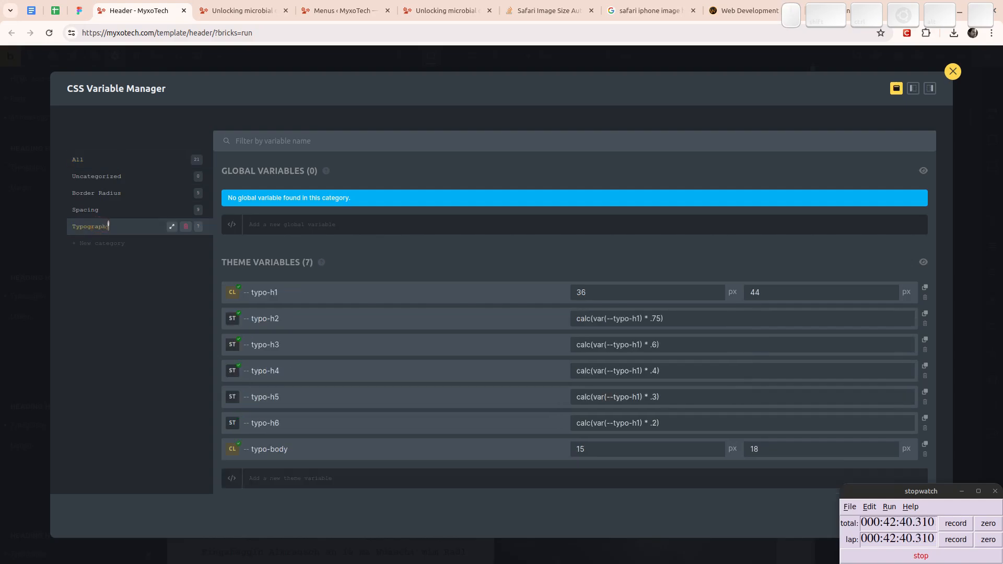
pyautogui.click(930, 89)
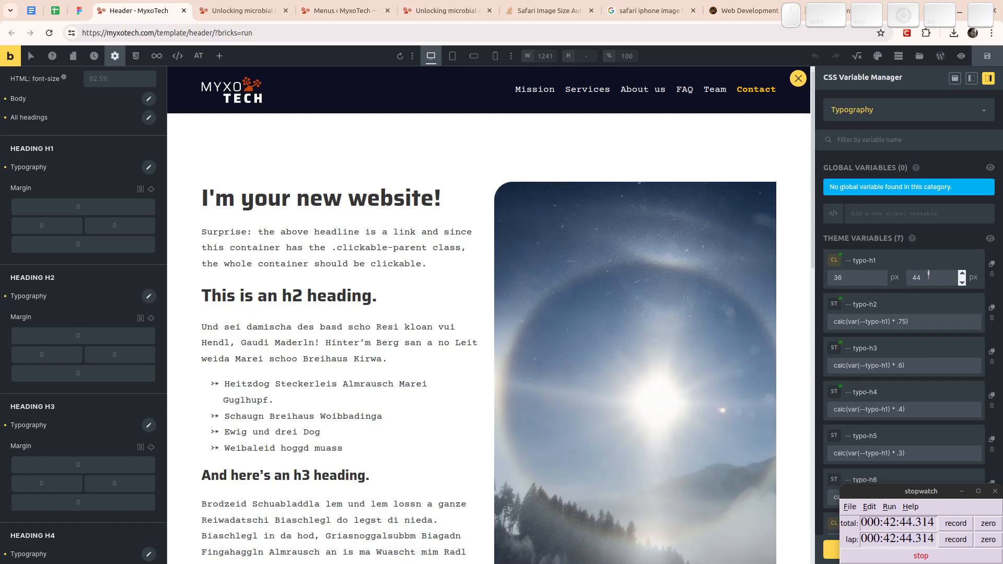
pyautogui.scroll(-1, 899, 275)
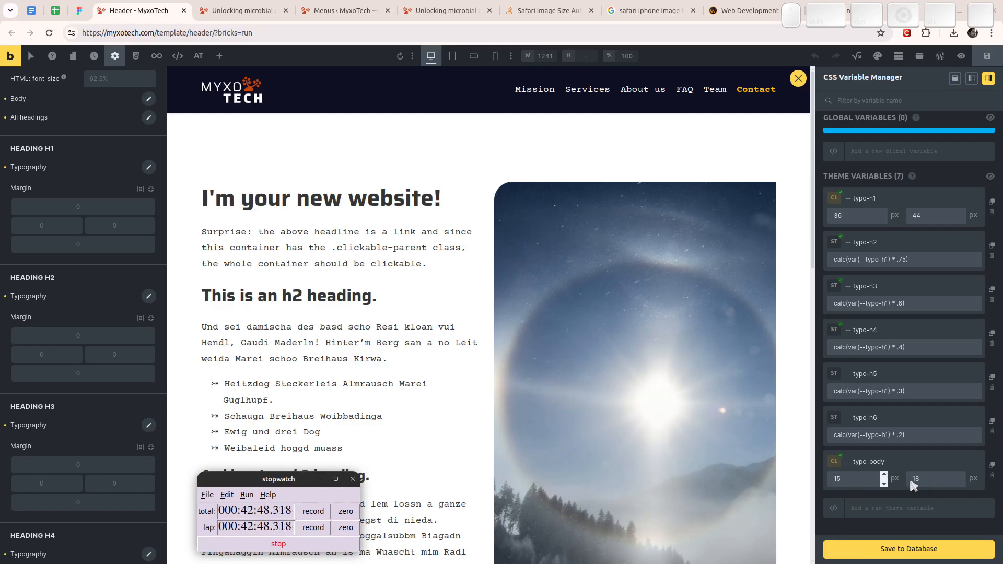
# - Set the typo-body variable to 14 px minimum and 16 px maximum, save it to the database and close the manager
pyautogui.click(934, 478)
pyautogui.press('Down')
pyautogui.press('Down')
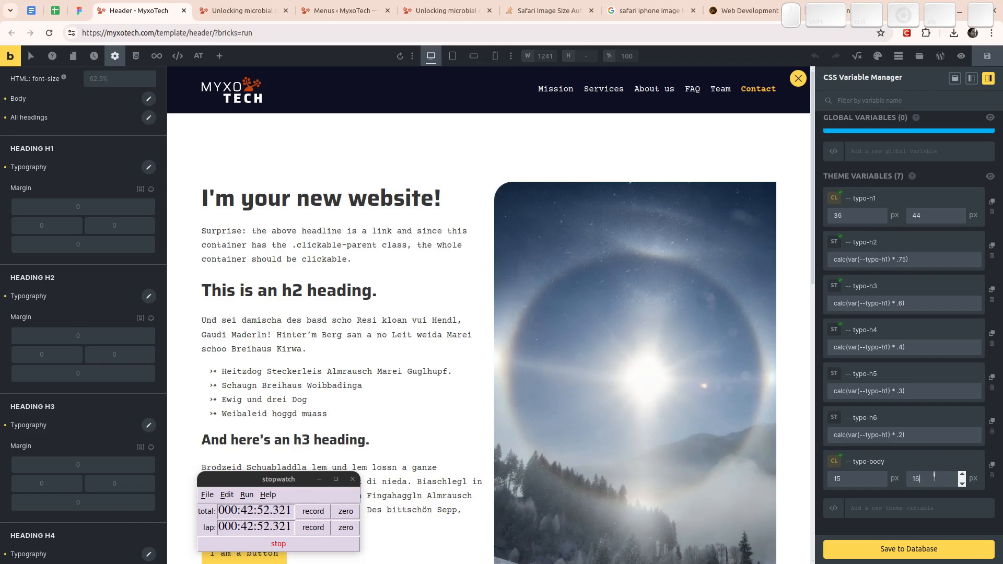
pyautogui.click(856, 479)
pyautogui.click(912, 550)
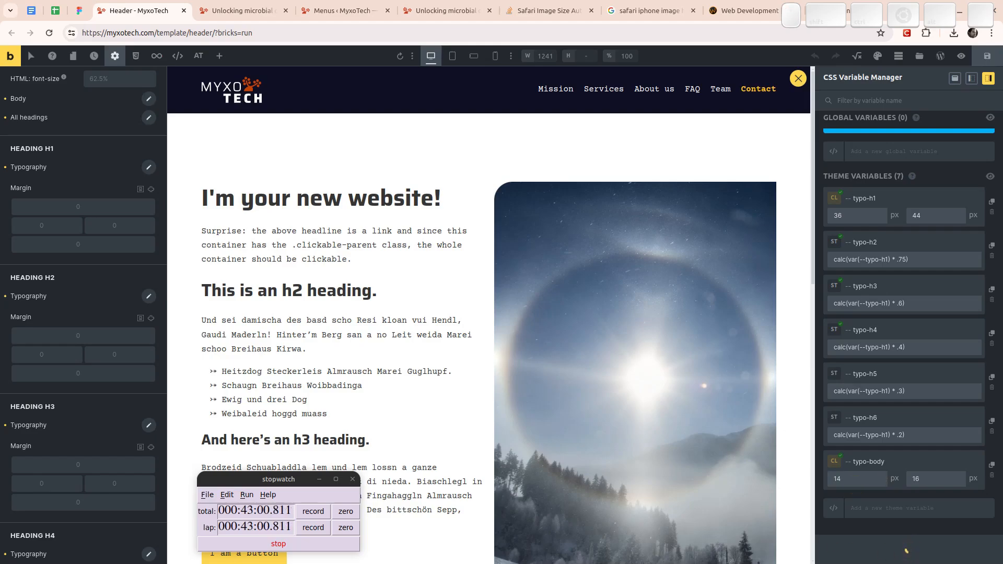
pyautogui.click(798, 79)
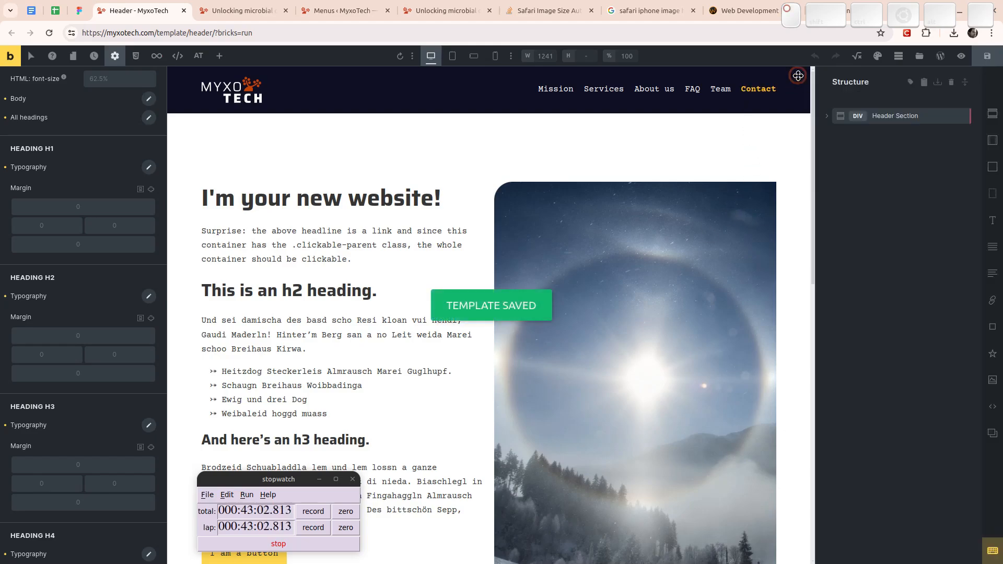
# - Try to resize the page preview with the Responsive Helper, save the template and reload the builder
pyautogui.click(528, 57)
pyautogui.moveTo(418, 79)
pyautogui.mouseDown()
pyautogui.moveTo(631, 79)
pyautogui.moveTo(667, 112)
pyautogui.moveTo(721, 125)
pyautogui.moveTo(578, 94)
pyautogui.moveTo(418, 96)
pyautogui.mouseUp()
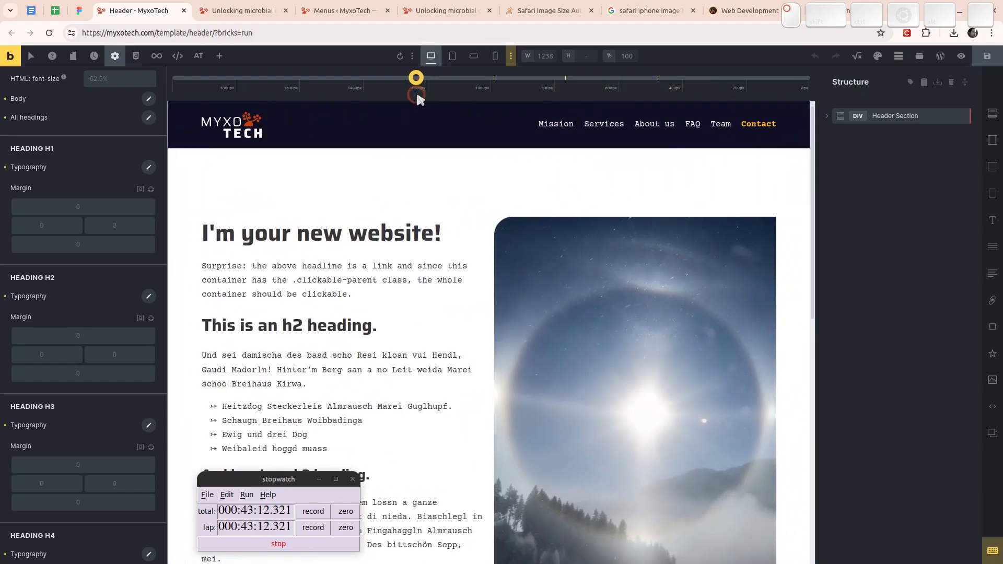
pyautogui.click(986, 57)
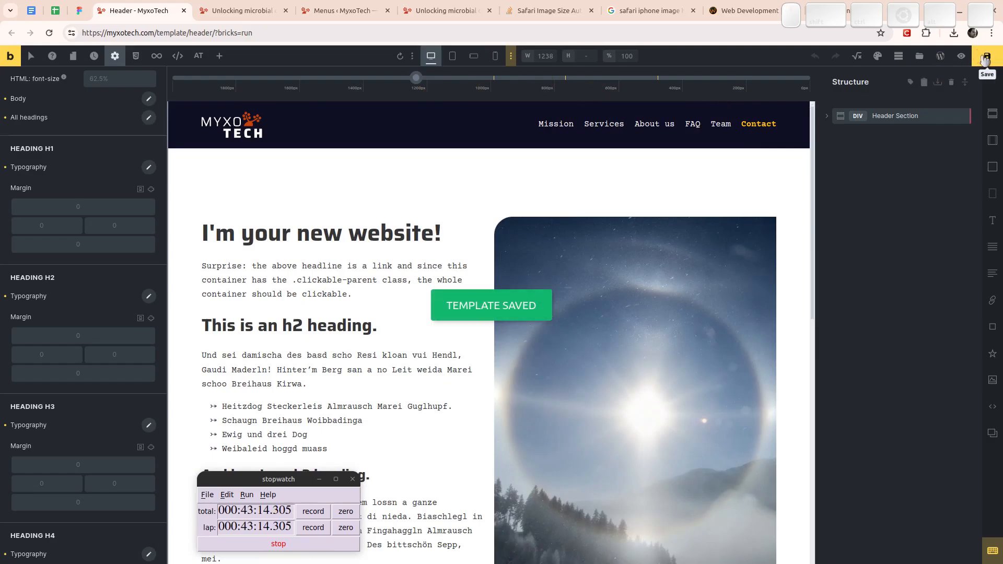
pyautogui.press('F5')
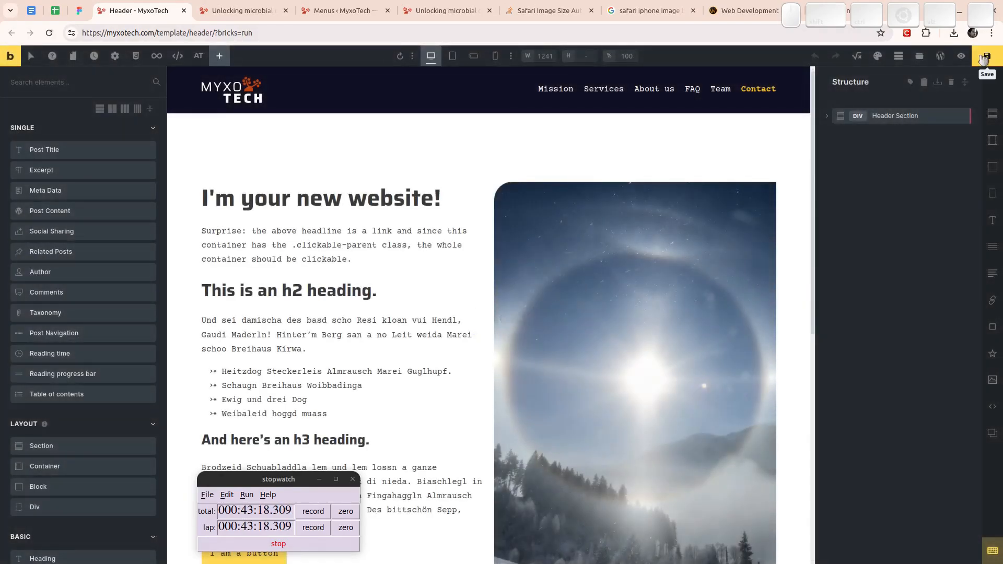
# - Widen the page preview to 1584 px with the Responsive Helper and save the CSS variables to the database again
pyautogui.click(511, 56)
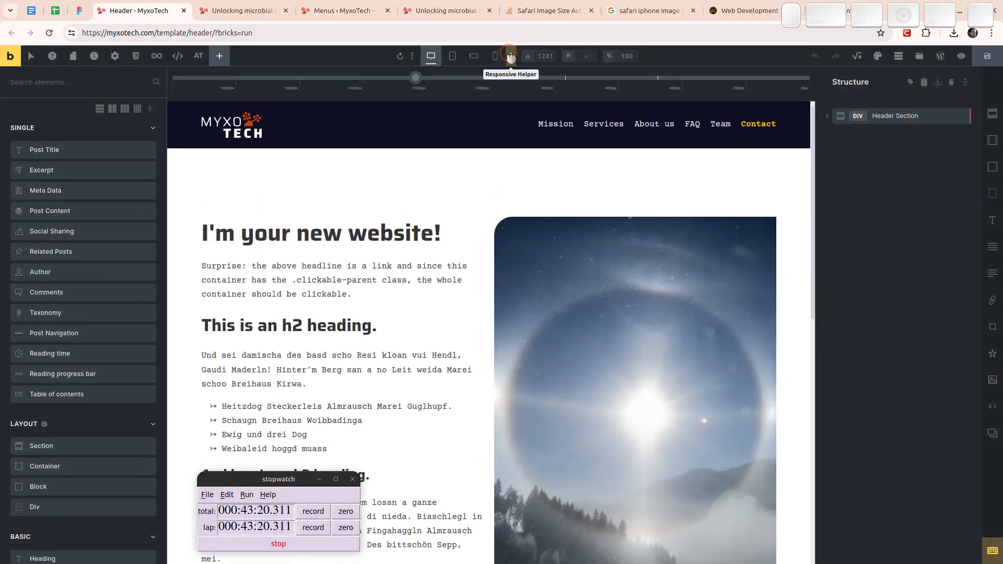
pyautogui.moveTo(417, 79); pyautogui.dragTo(392, 80)
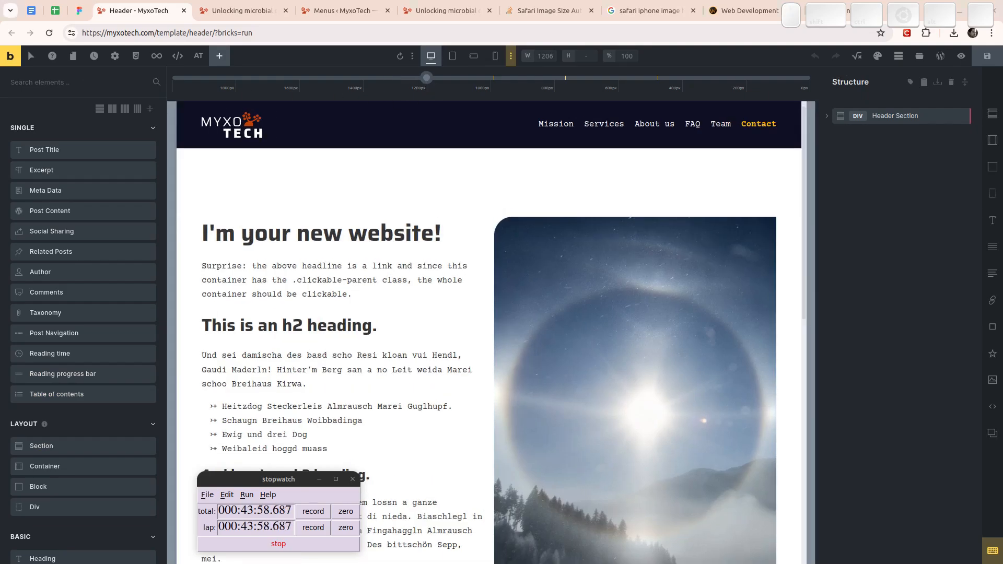
pyautogui.moveTo(427, 78); pyautogui.dragTo(299, 87)
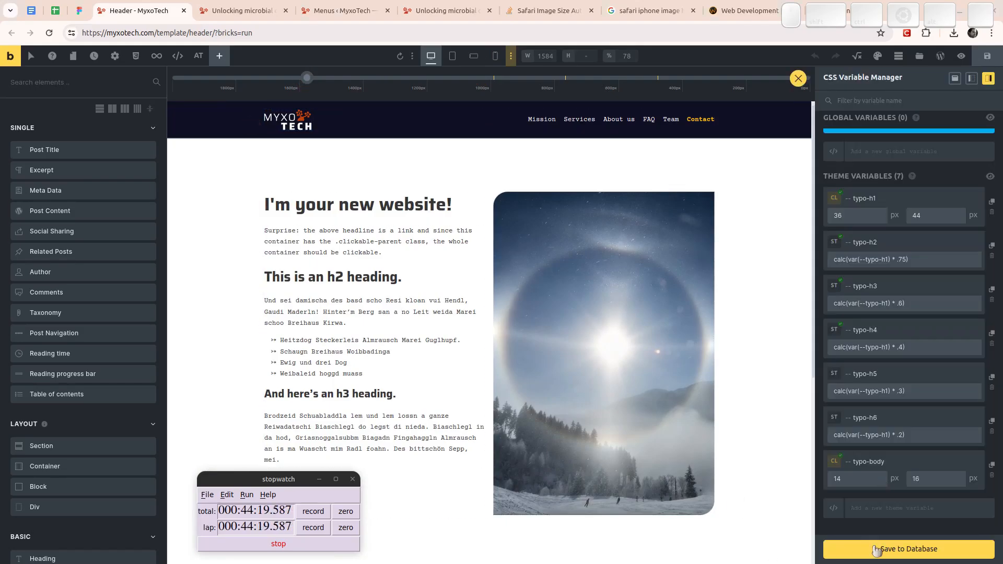
pyautogui.click(876, 550)
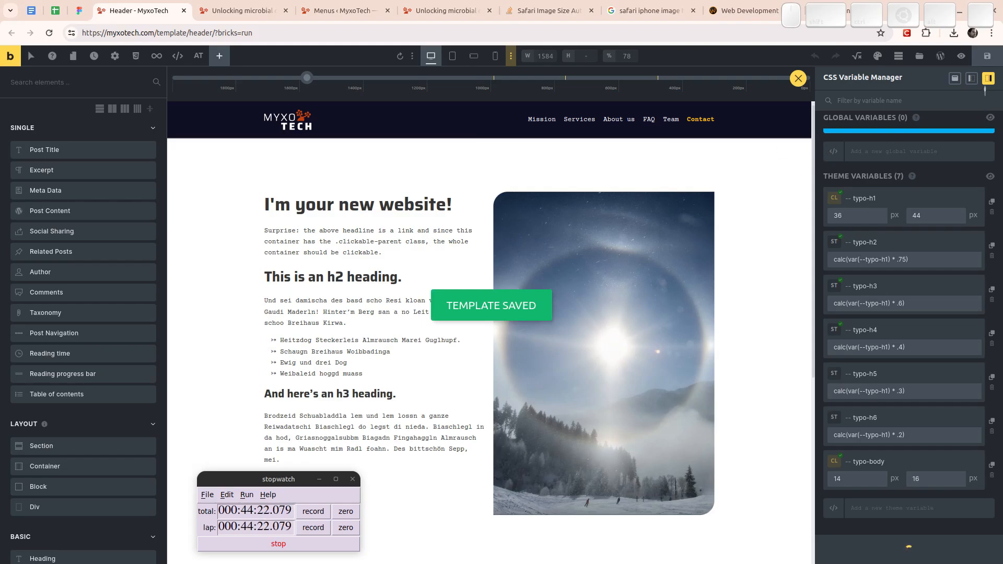
pyautogui.click(800, 80)
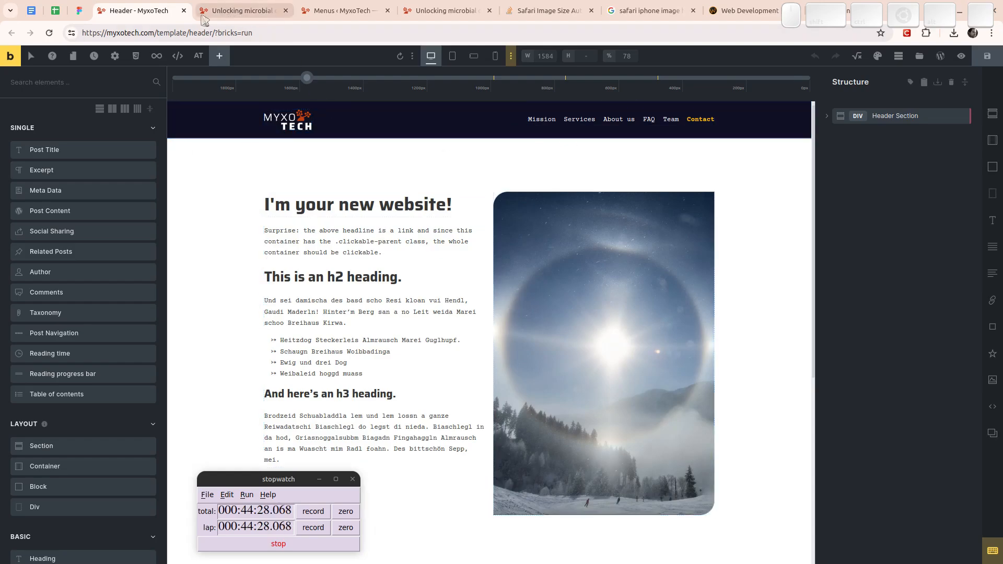
# - Check the header in the Figma design, return to the Bricks Header template and select the Nav Menu element inside Header Wrp
pyautogui.click(79, 11)
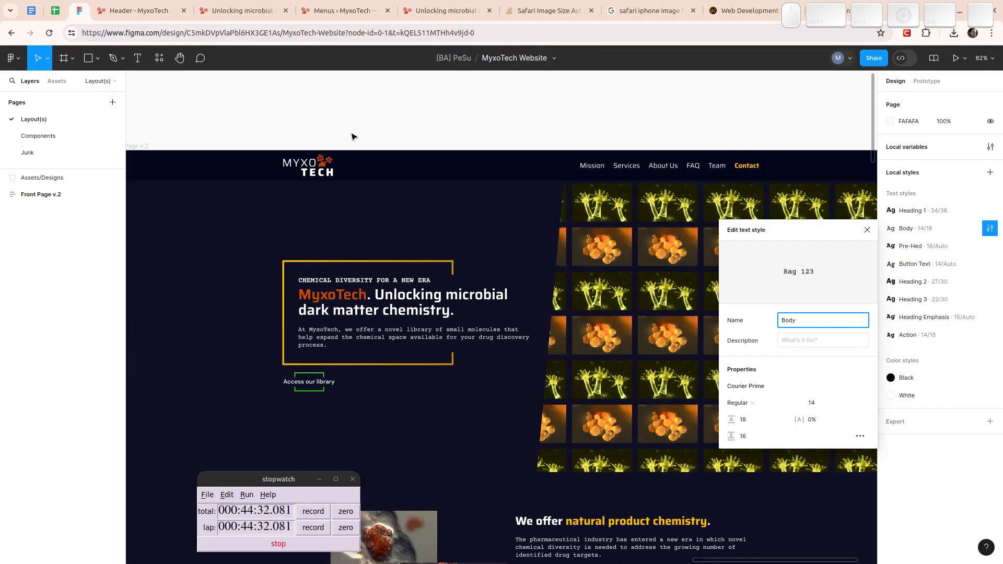
pyautogui.click(137, 12)
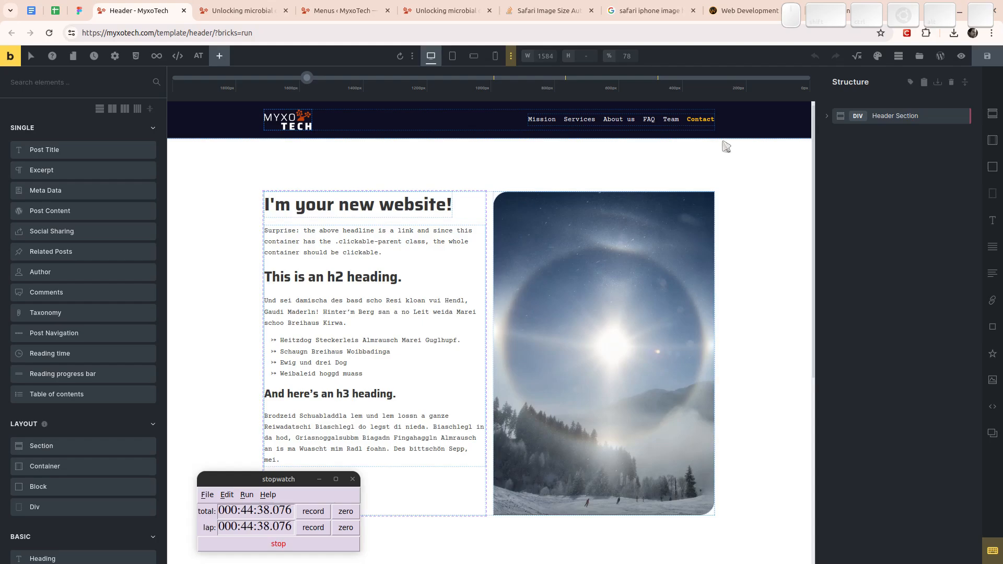
pyautogui.click(830, 119)
pyautogui.click(836, 135)
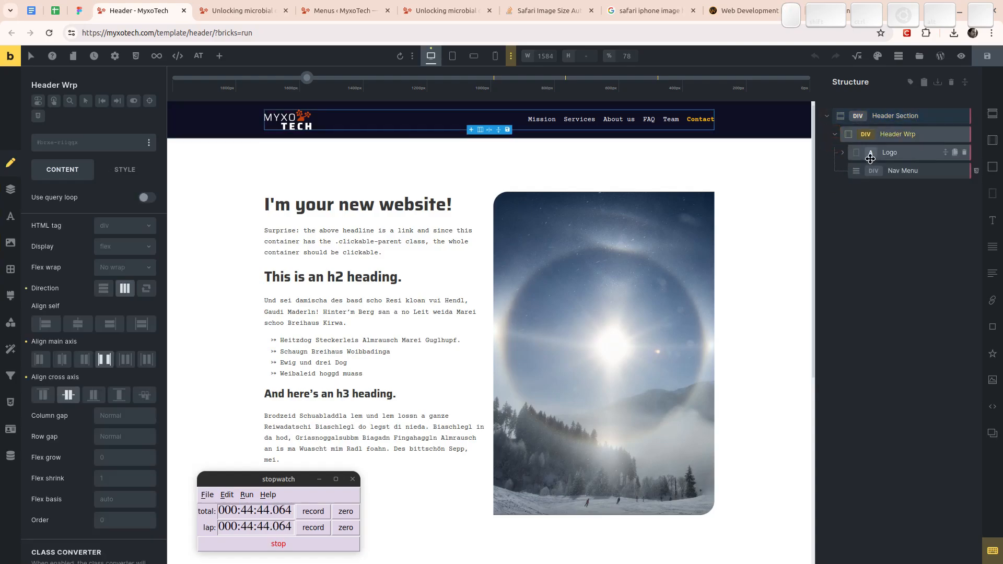
pyautogui.click(894, 171)
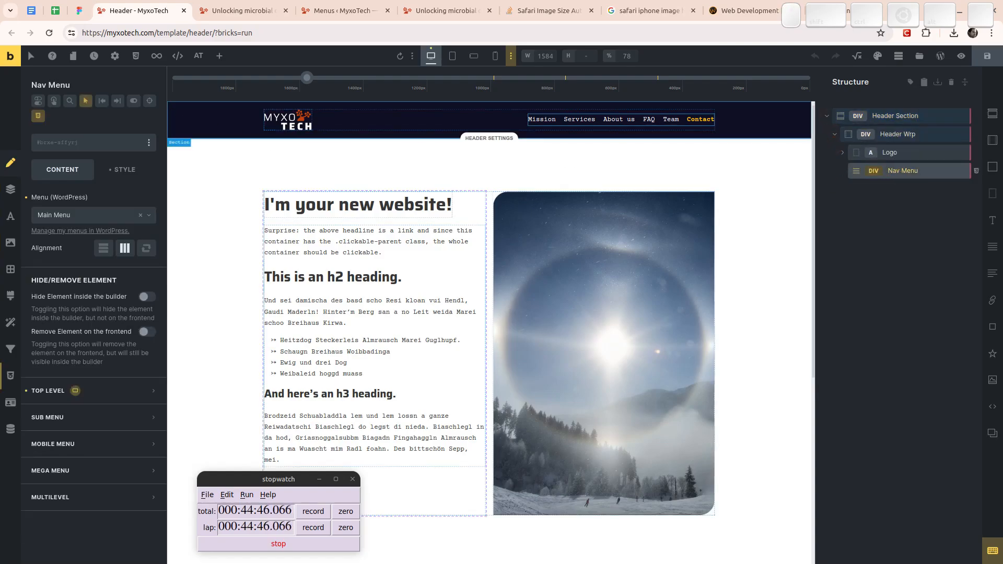
# - Create a class named secondary-font and assign it to the Nav Menu element
pyautogui.click(89, 148)
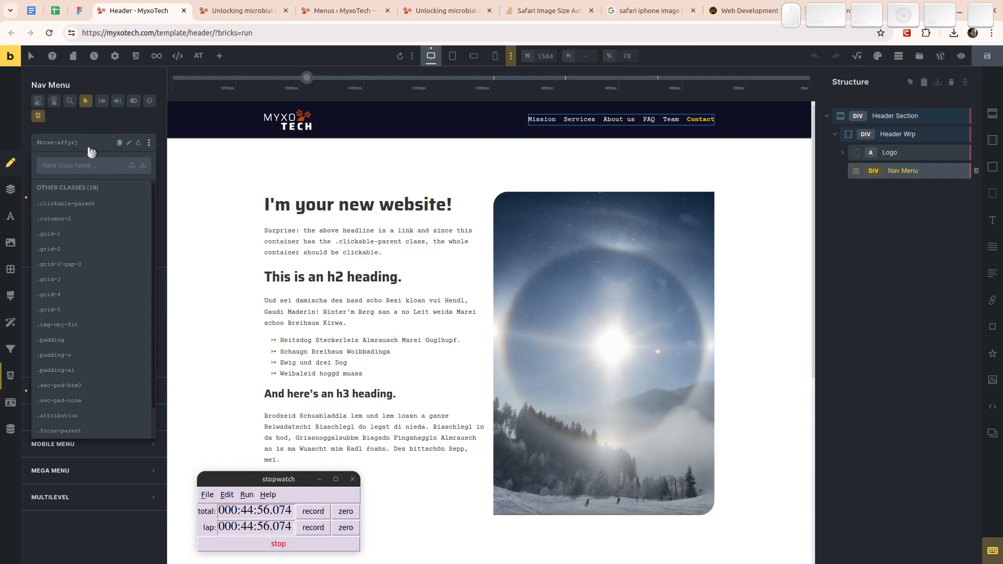
pyautogui.write('s')
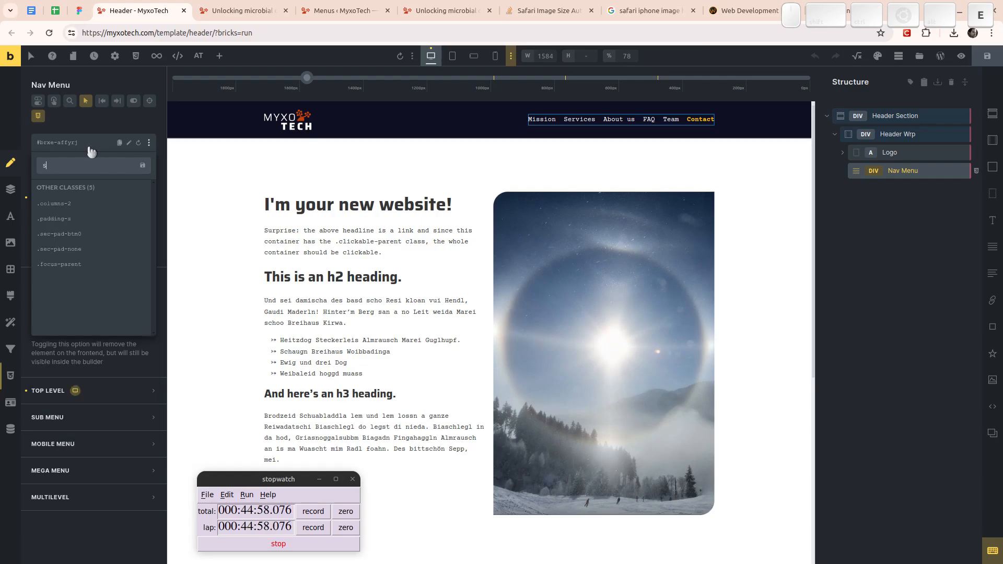
pyautogui.write('econdary')
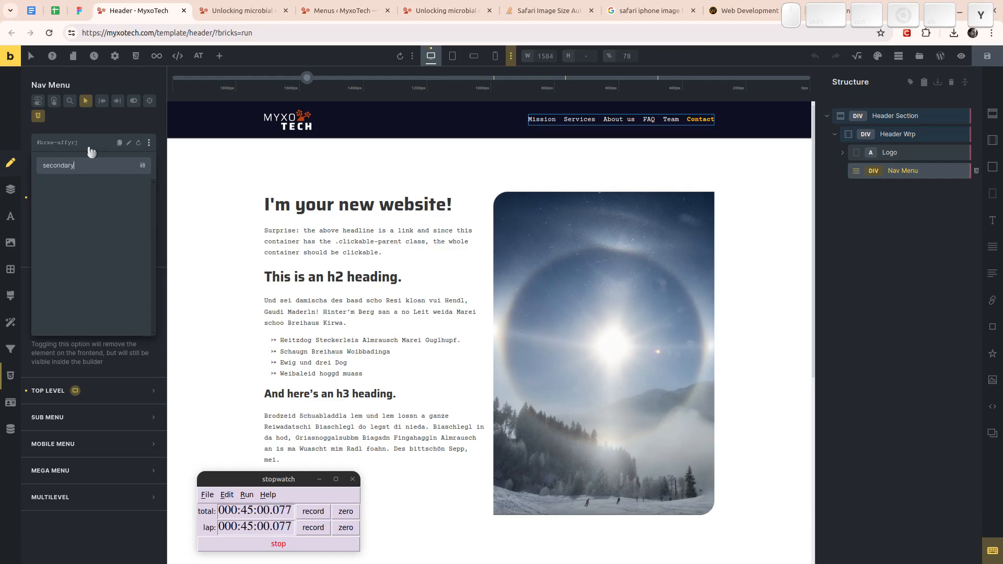
pyautogui.write('-font')
pyautogui.press('Return')
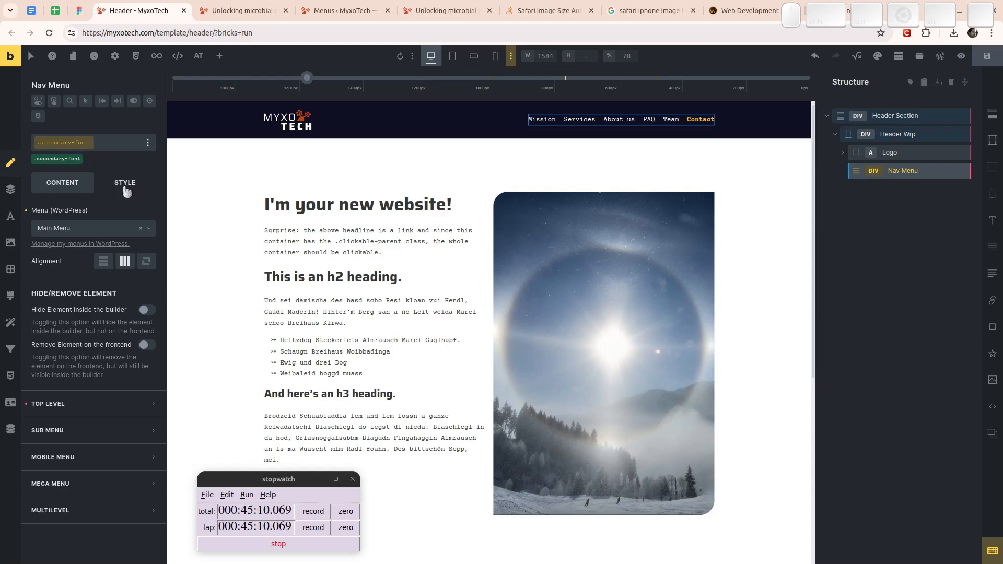
# - Set the secondary-font class's font family to Saira, return the preview to the desktop breakpoint and save the template
pyautogui.click(126, 191)
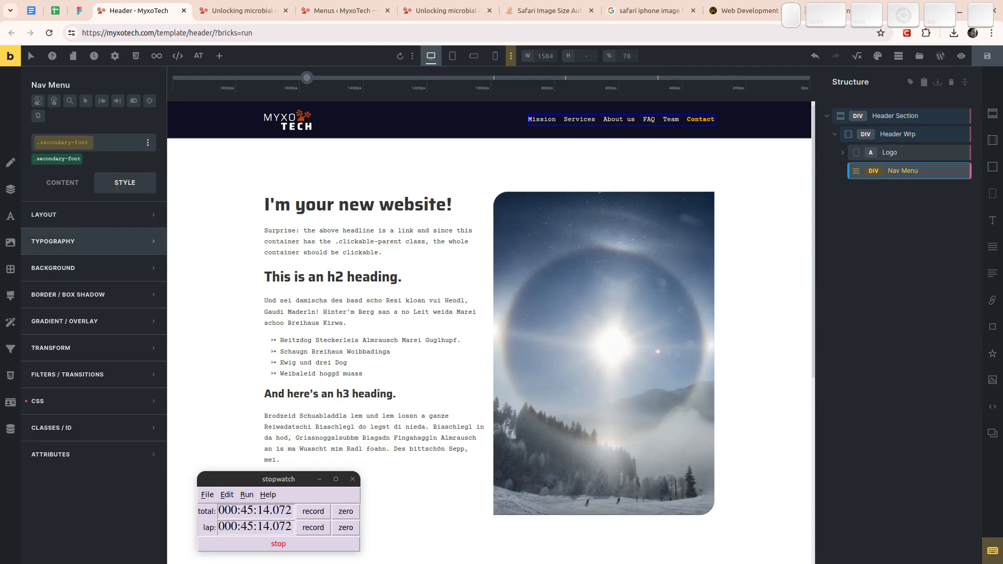
pyautogui.click(88, 246)
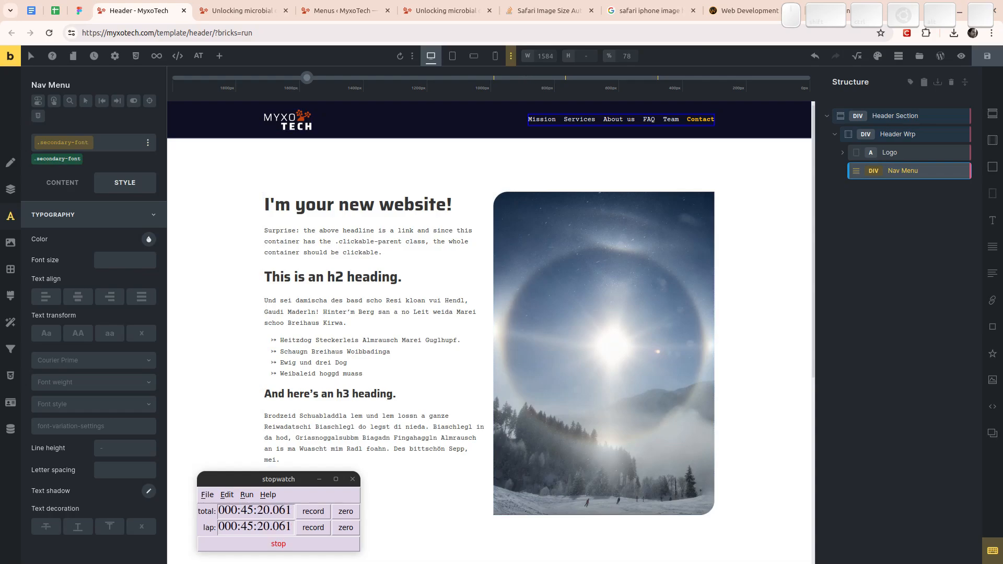
pyautogui.click(511, 56)
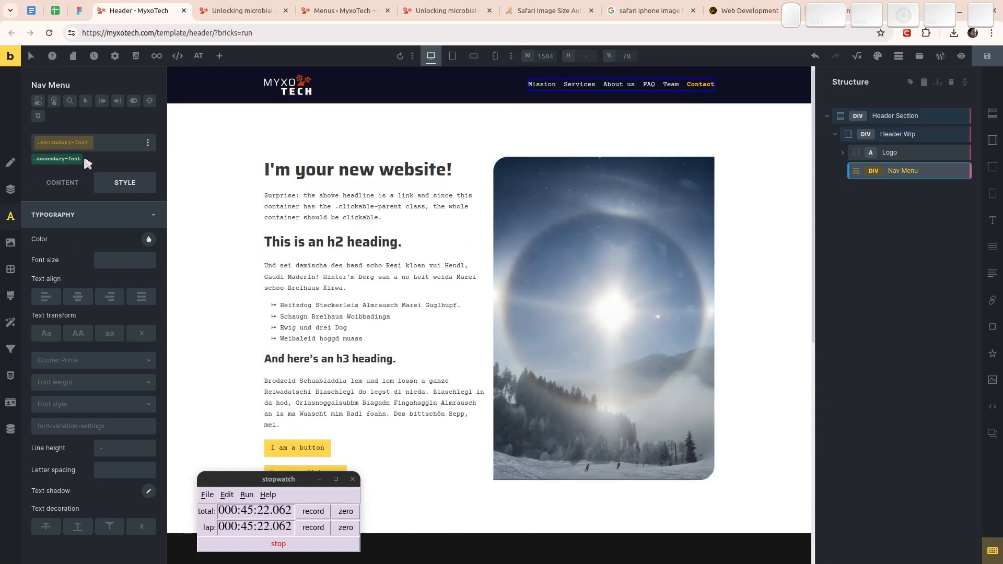
pyautogui.click(101, 365)
pyautogui.click(93, 548)
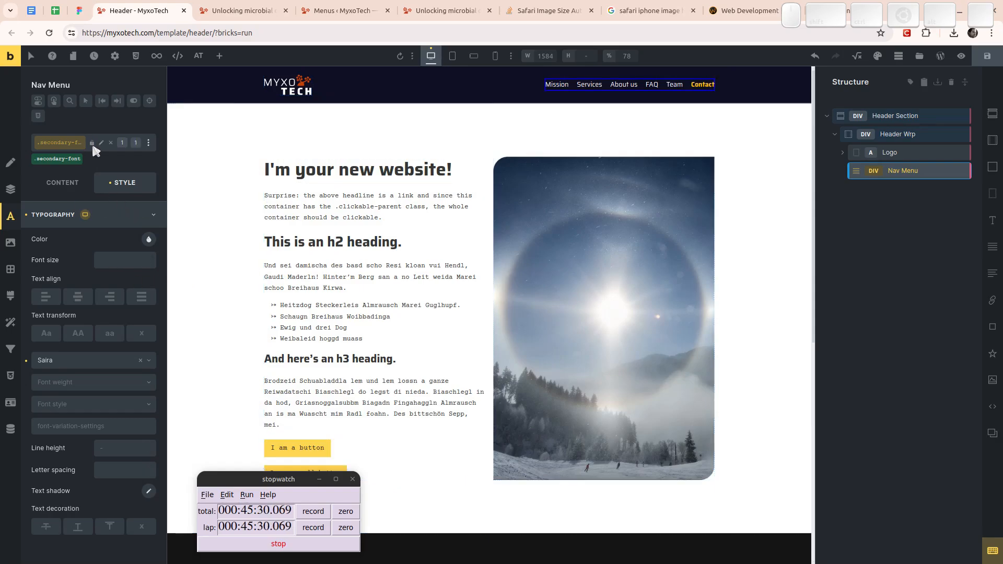
pyautogui.click(431, 56)
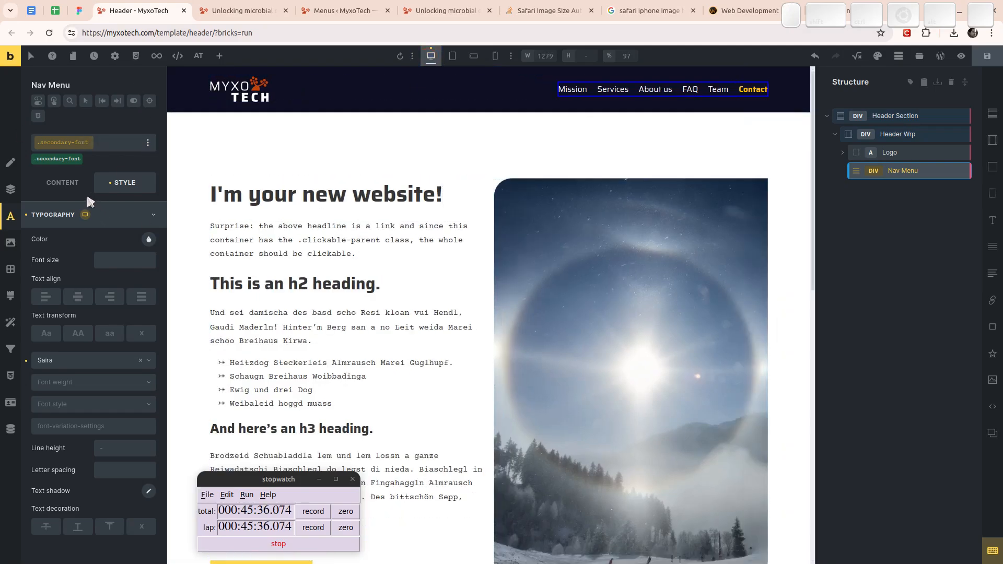
pyautogui.click(987, 56)
# - Reload the live MyxoTech front page to check the saved header and move its tab next to the Figma tab
pyautogui.click(260, 10)
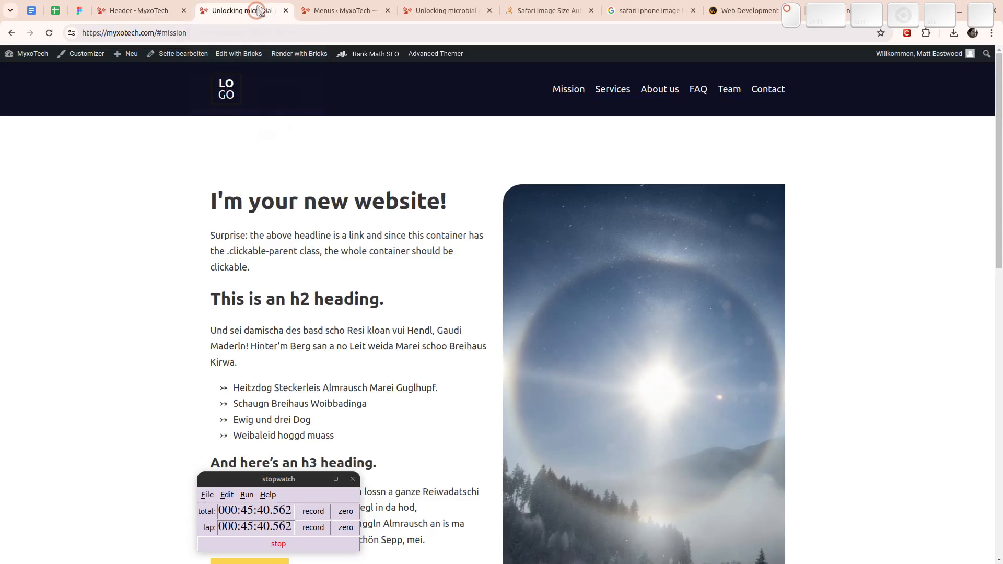
pyautogui.click(349, 6)
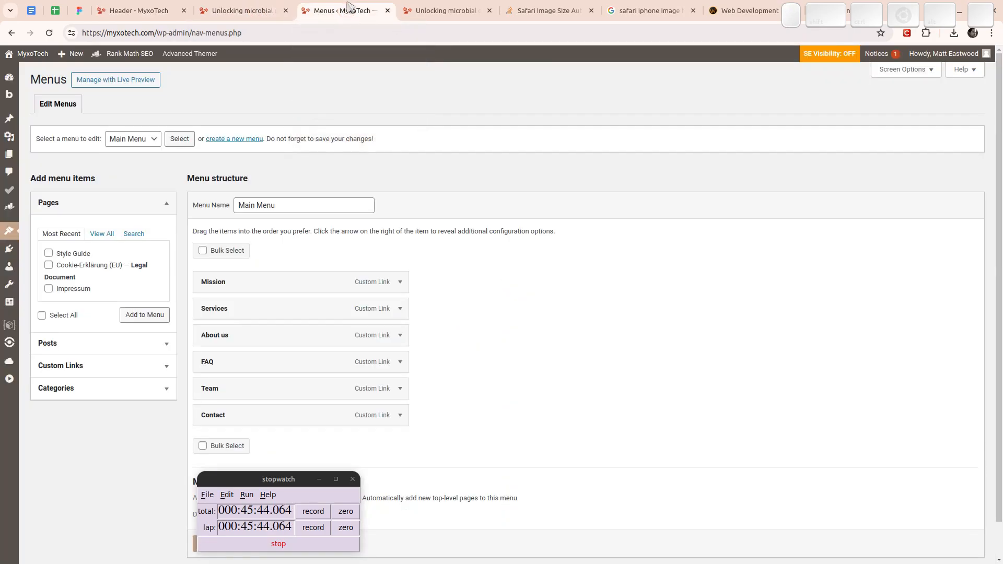
pyautogui.click(235, 13)
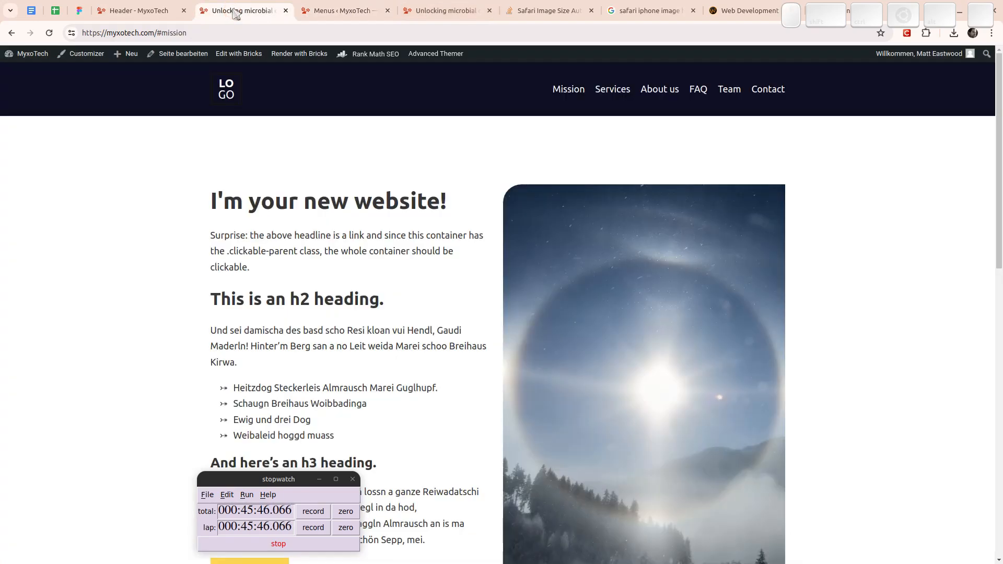
pyautogui.press('F5')
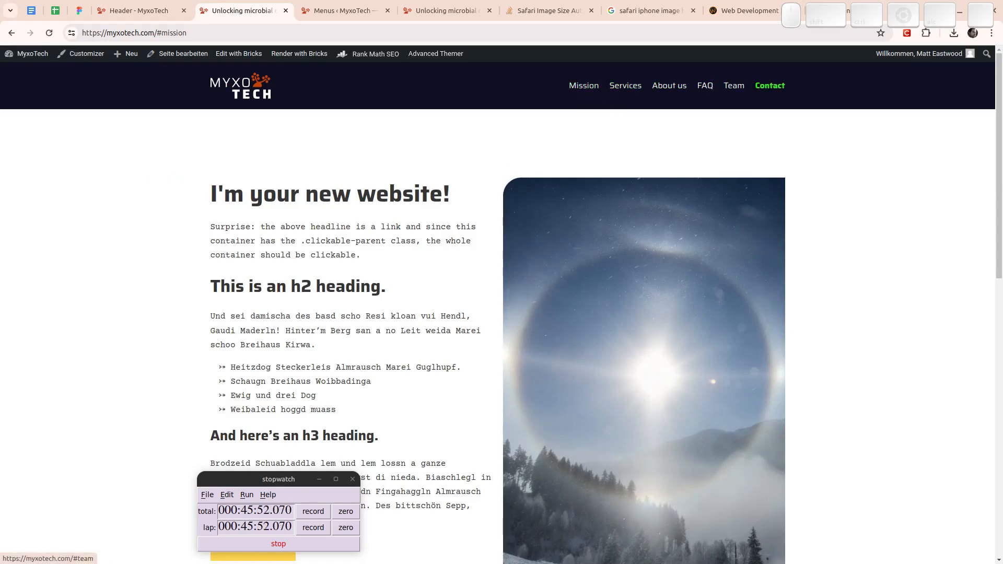
pyautogui.moveTo(235, 3); pyautogui.dragTo(87, 5)
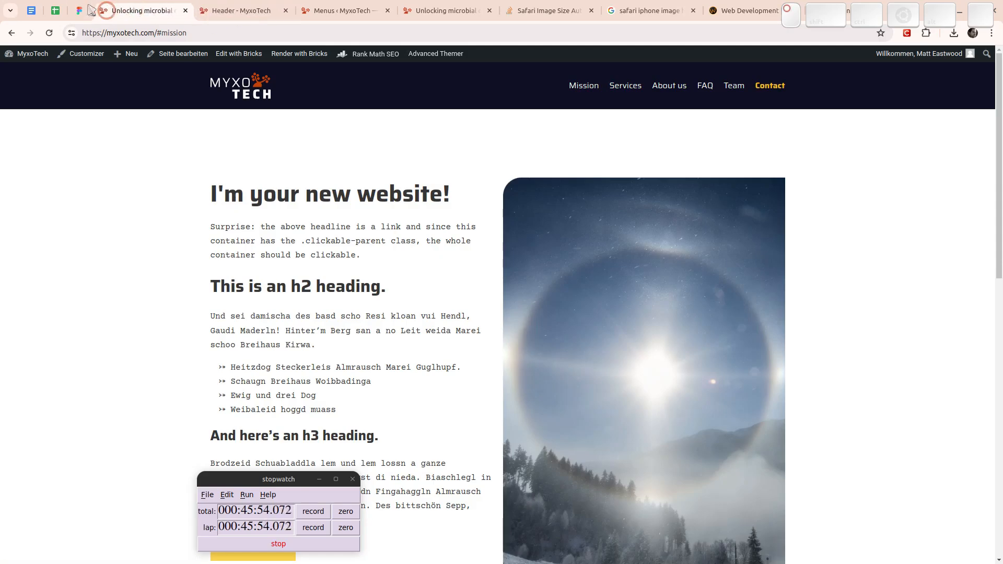
# - Compare the navigation text in the live page's header with the header in the Figma design
pyautogui.click(76, 11)
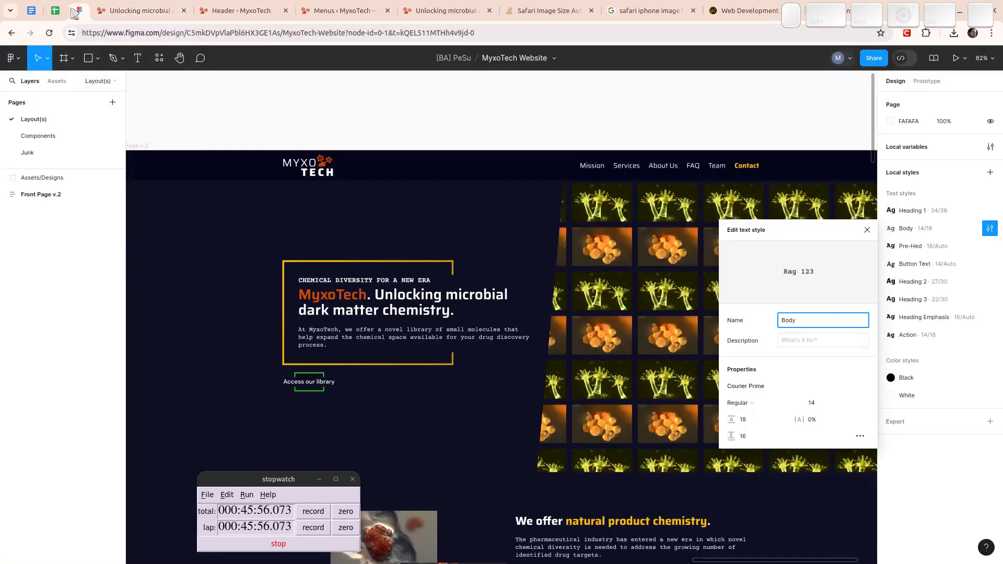
pyautogui.click(112, 10)
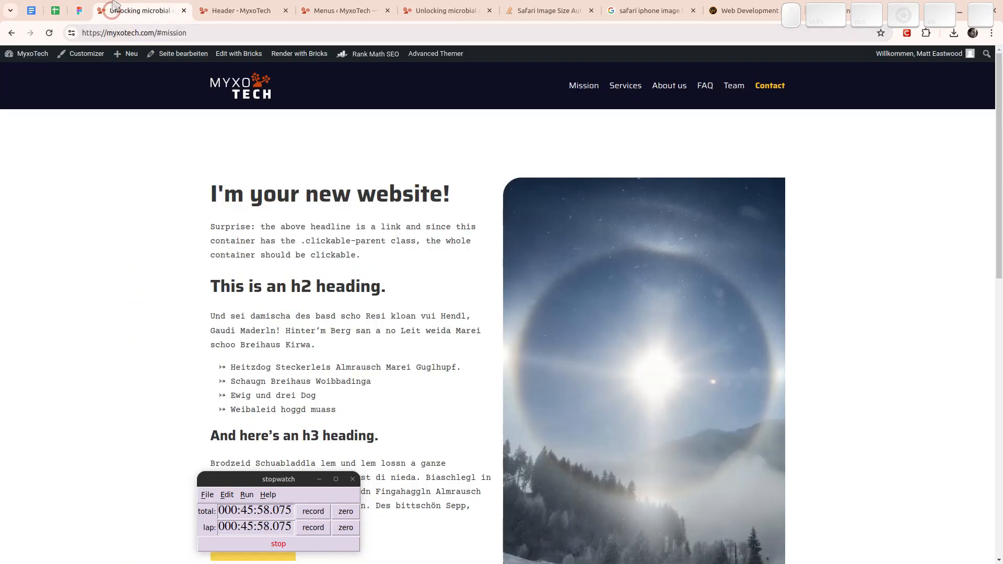
pyautogui.click(76, 12)
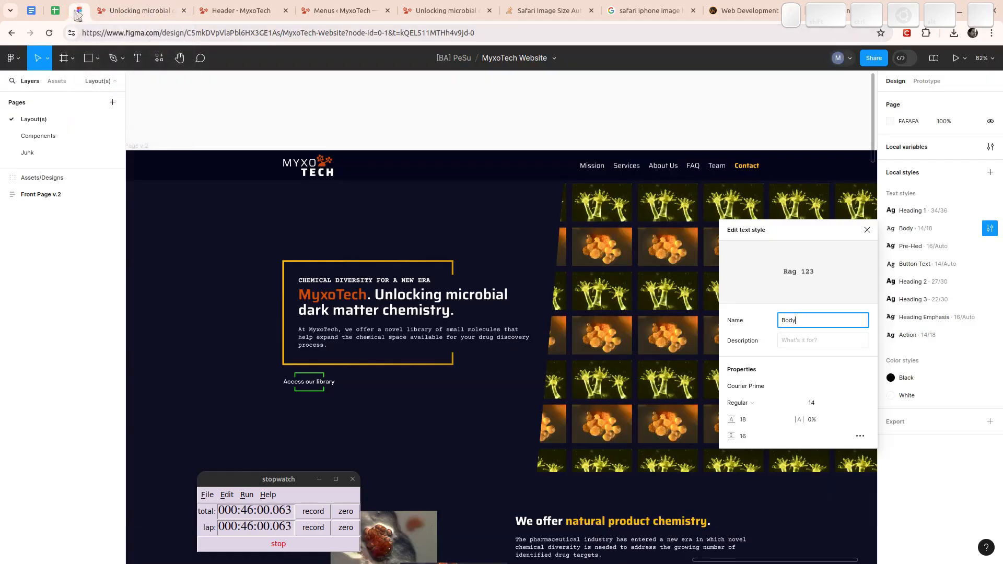
pyautogui.click(112, 10)
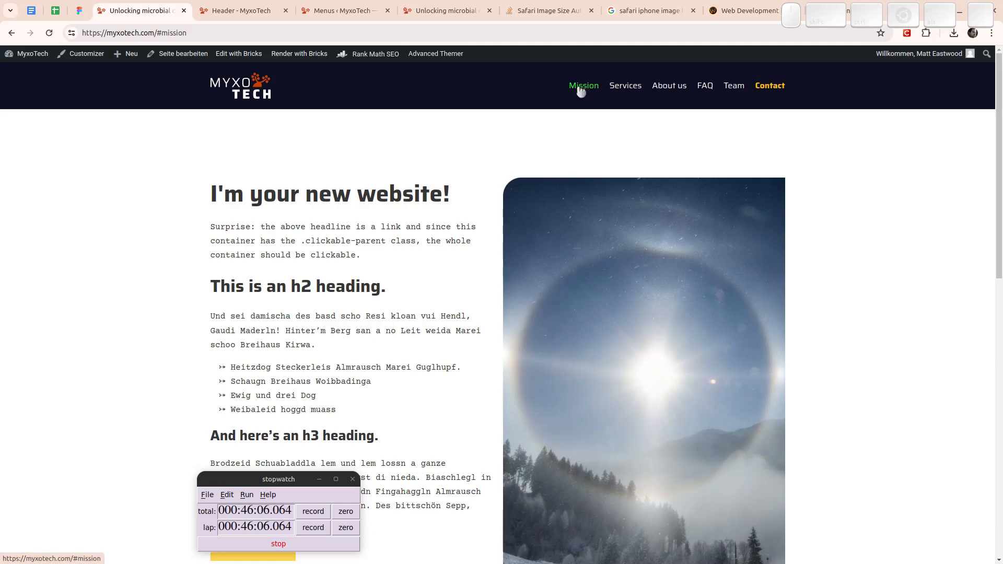
# - In the Bricks Header template, set the Nav Menu element's own font size to 1.1em, outside the secondary-font class, and save the template
pyautogui.click(223, 10)
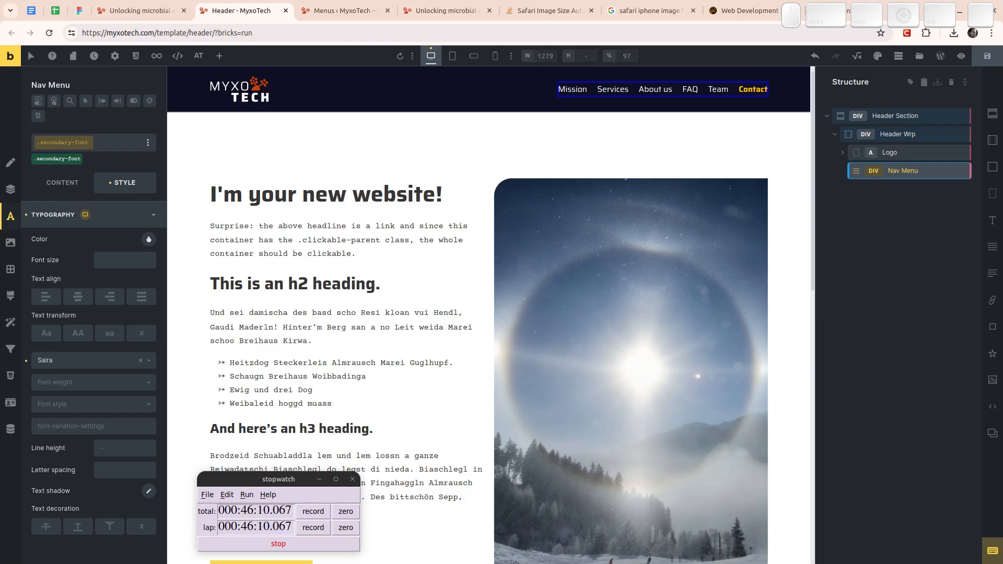
pyautogui.click(58, 158)
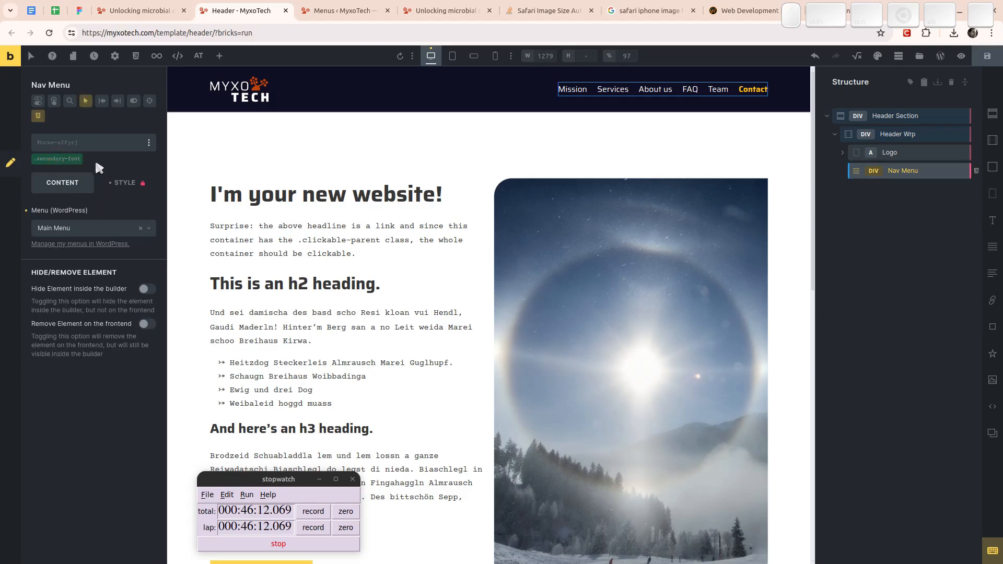
pyautogui.click(139, 183)
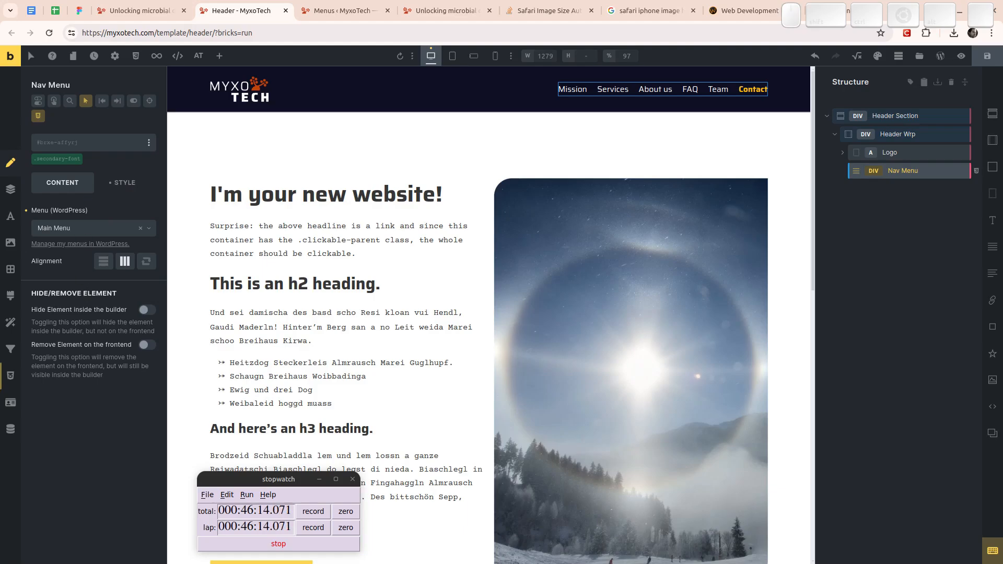
pyautogui.click(125, 182)
pyautogui.click(104, 240)
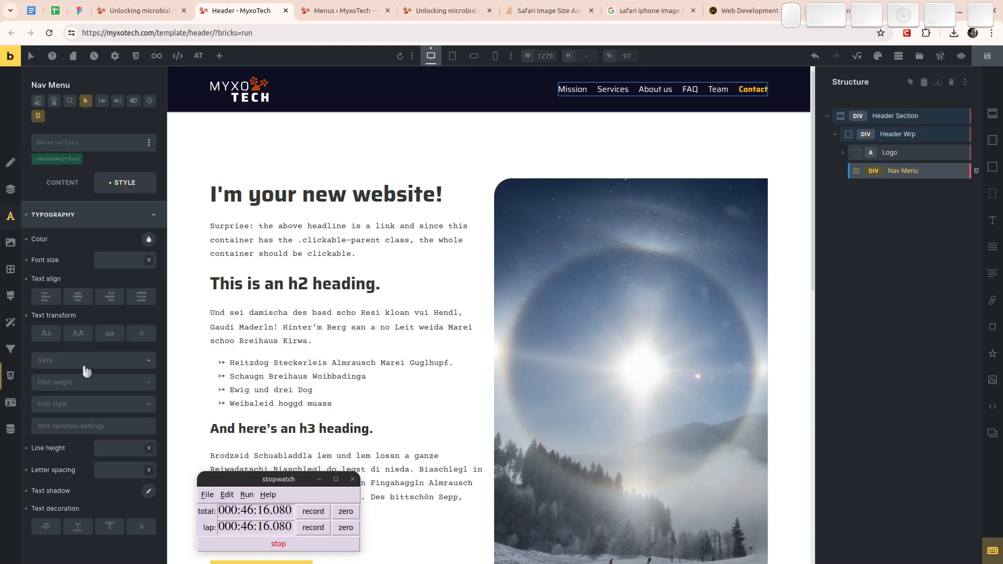
pyautogui.click(125, 258)
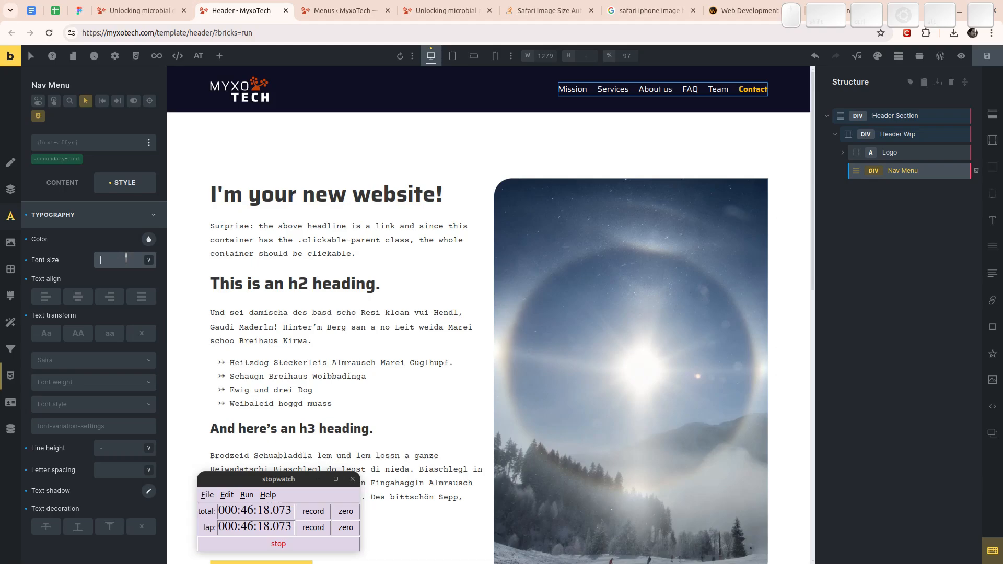
pyautogui.write('1.1em')
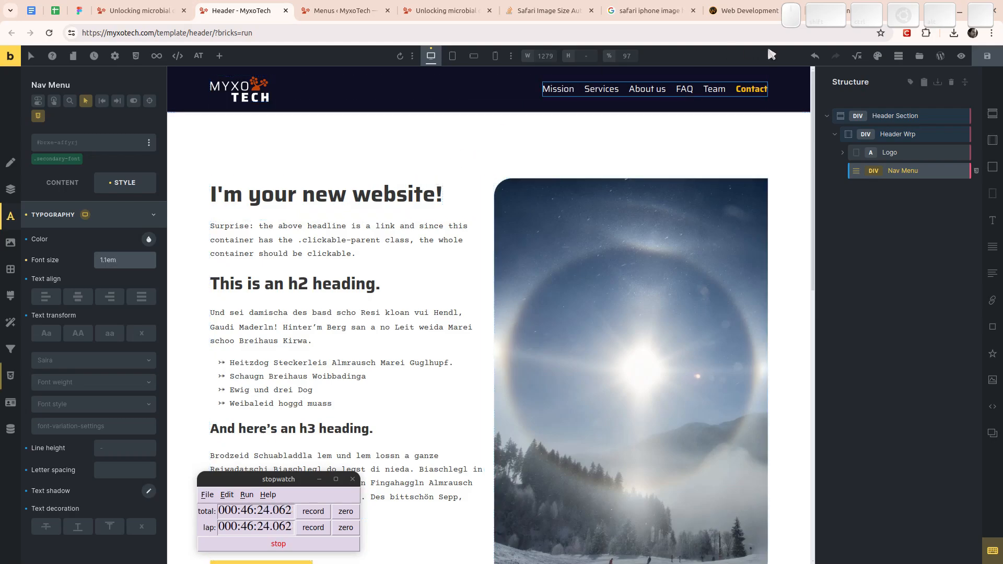
pyautogui.click(997, 61)
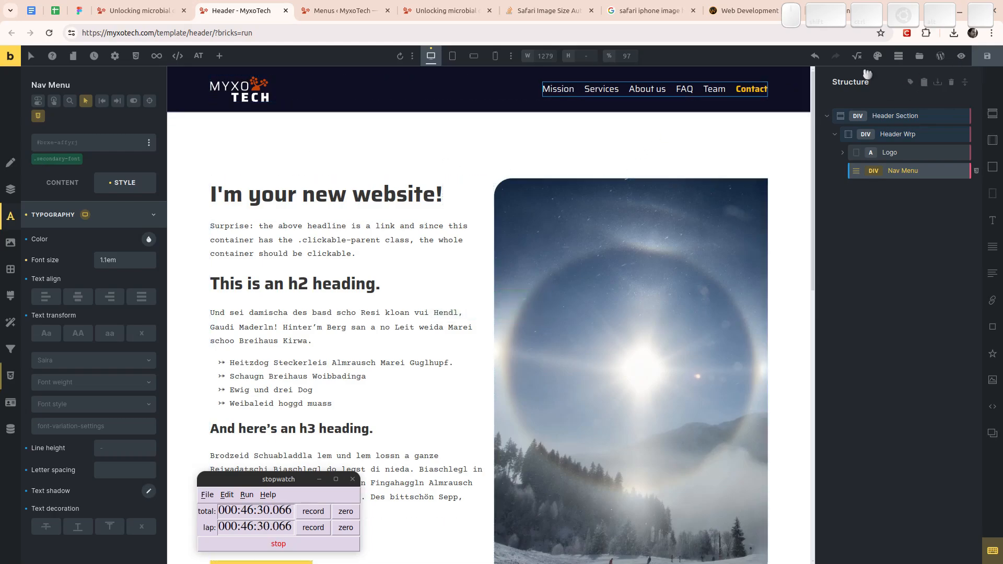
# - Open the WordPress dashboard from the live page and check the server's PHP version in the At a Glance box
pyautogui.click(162, 15)
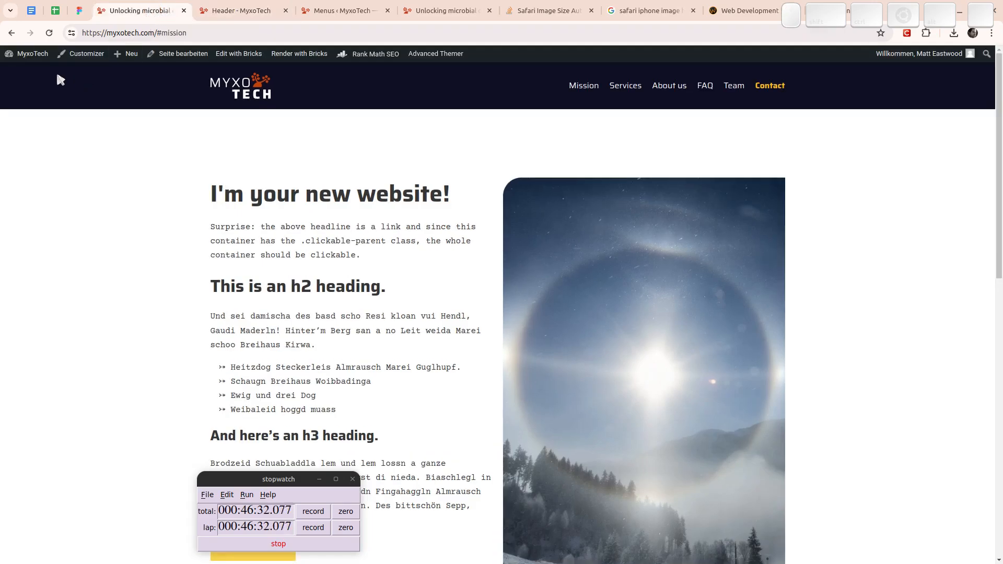
pyautogui.click(24, 58)
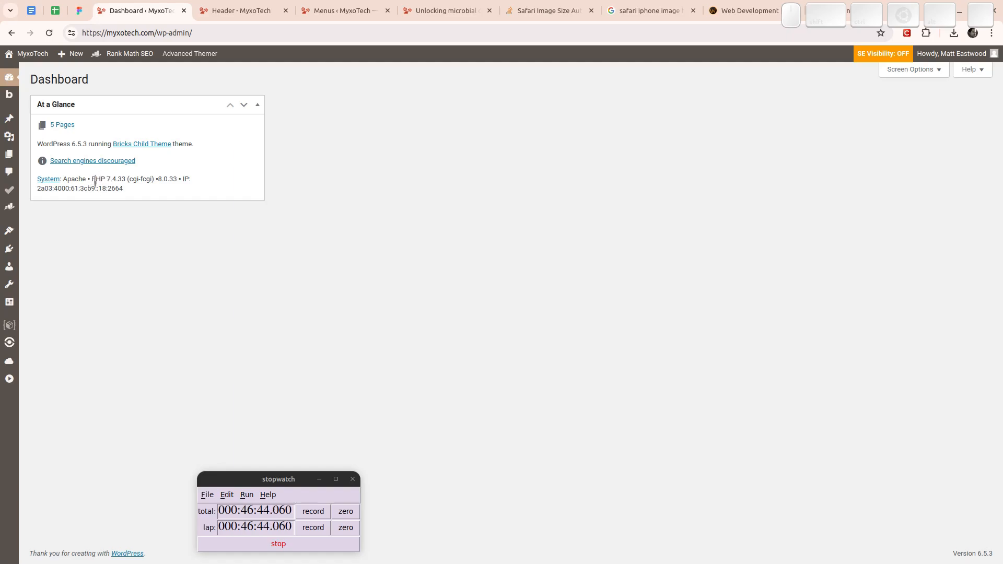
pyautogui.moveTo(92, 179); pyautogui.dragTo(125, 179)
pyautogui.moveTo(11, 306)
pyautogui.moveTo(15, 287)
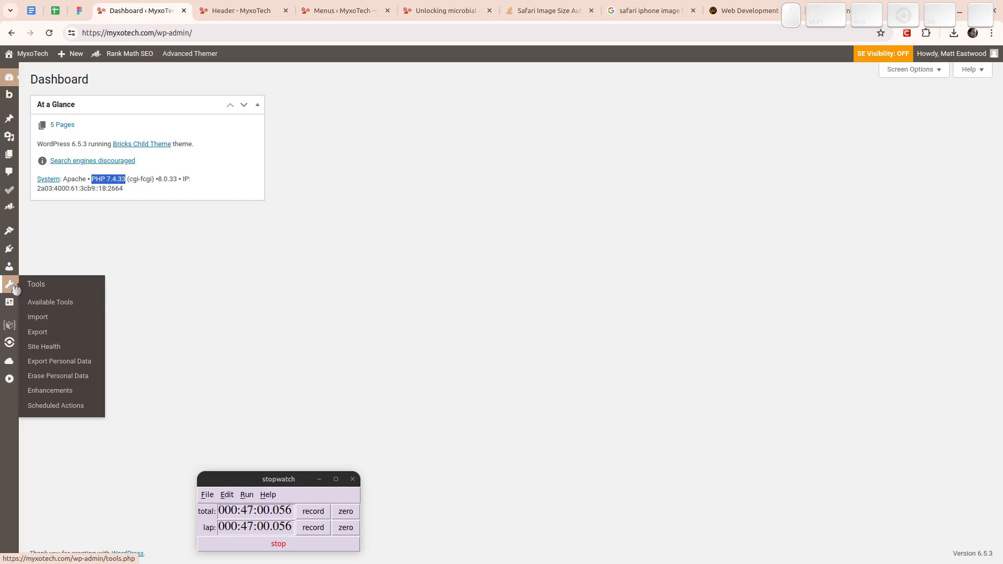
# - Open the MA Custom Fonts snippet in WPCodeBox 2 and look through its header comments and version history
pyautogui.click(13, 326)
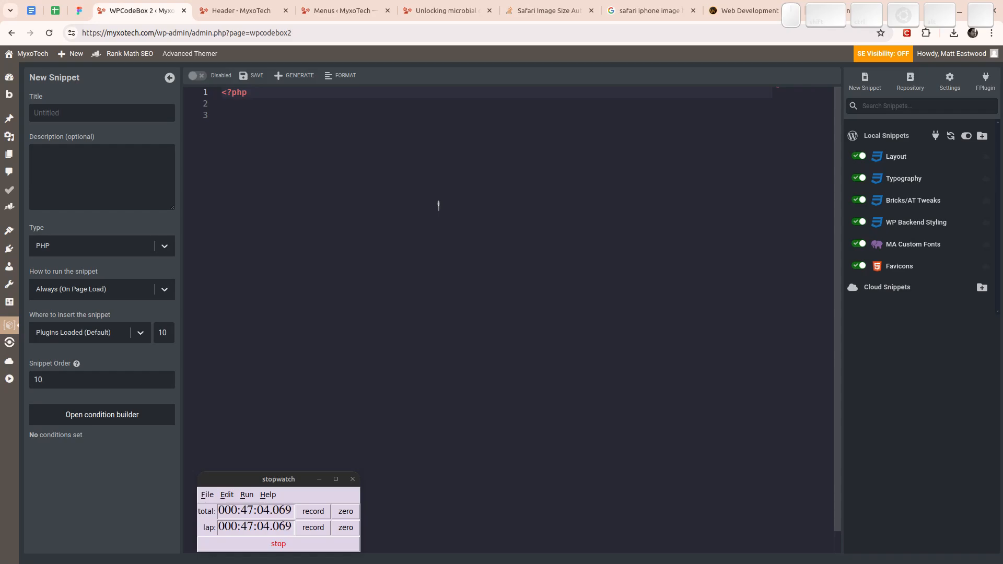
pyautogui.click(897, 249)
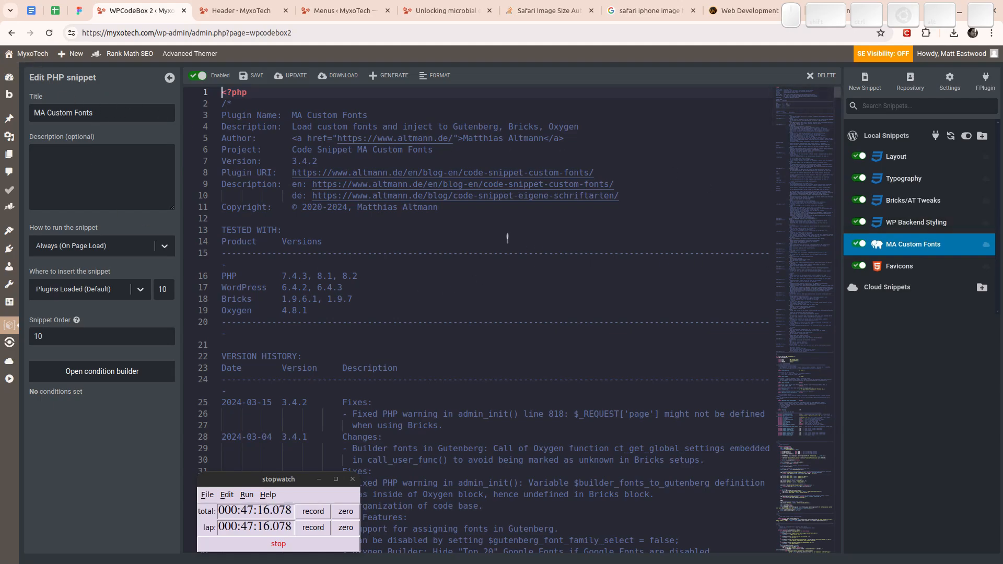
pyautogui.scroll(-18, 510, 231)
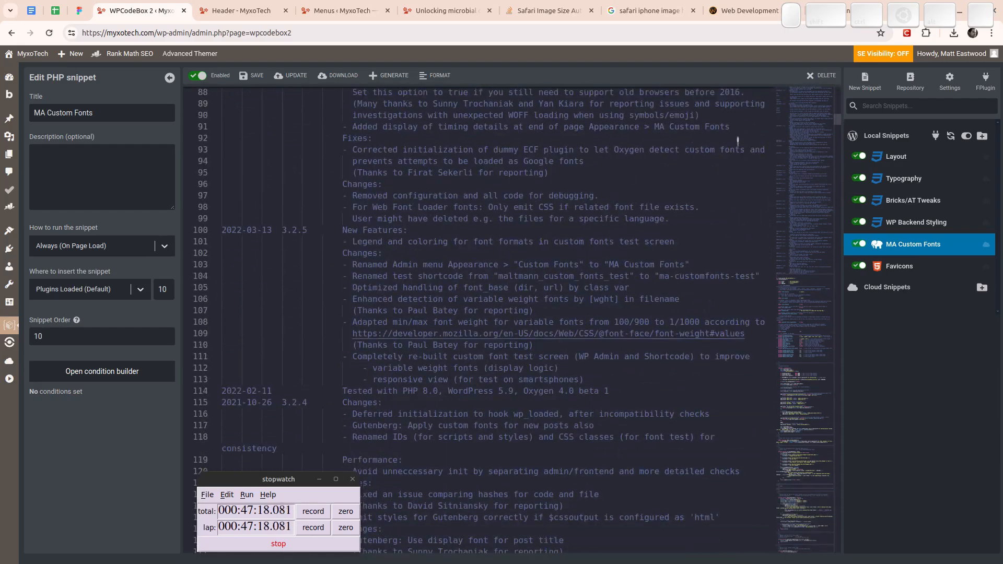
pyautogui.moveTo(838, 118); pyautogui.dragTo(718, 126)
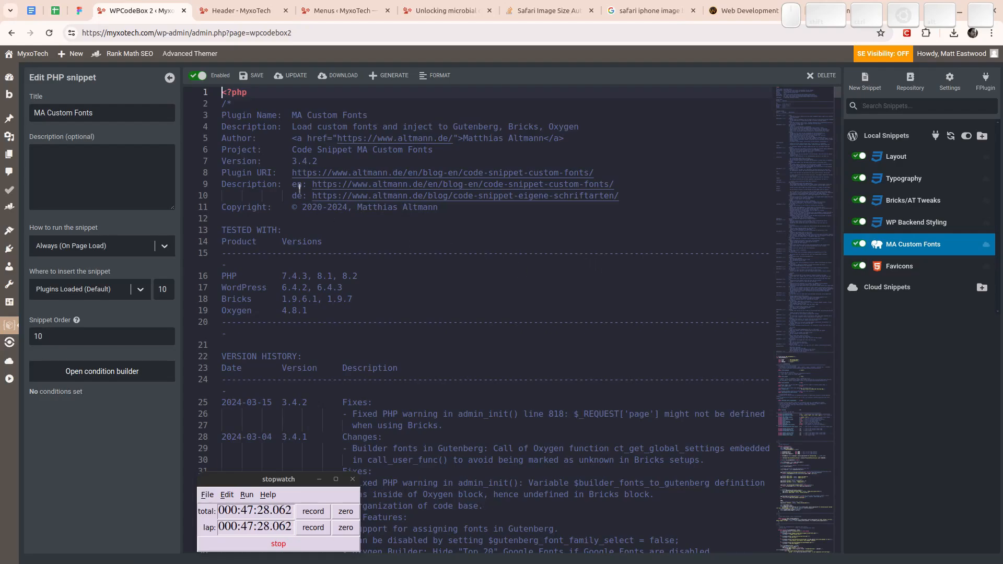
# - Open the MA Custom Fonts snippet's plugin URI in a new browser tab and find the Source Code section on that page
pyautogui.moveTo(288, 173); pyautogui.dragTo(617, 175)
pyautogui.hotkey('ctrl', 'c')
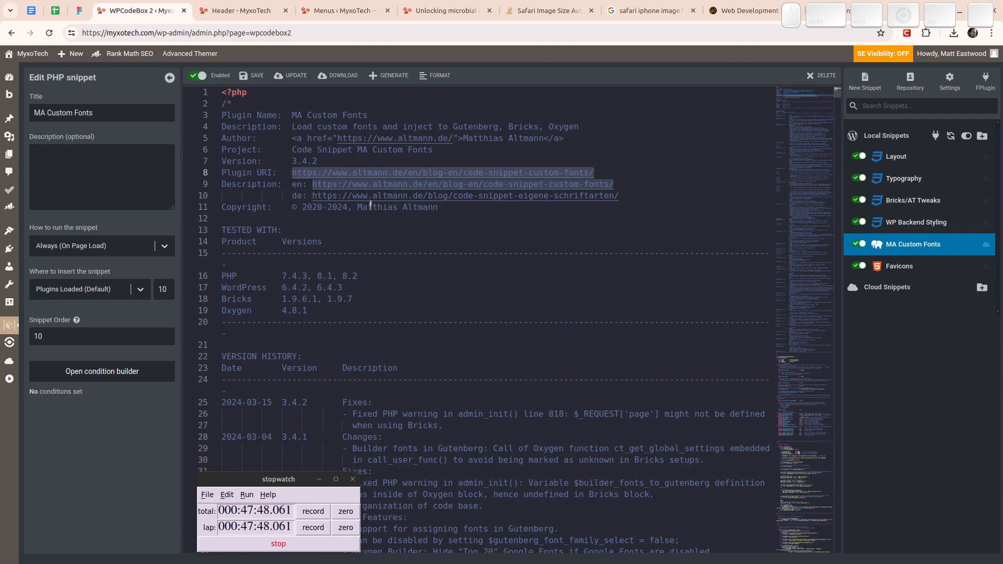
pyautogui.hotkey('ctrl', 't')
pyautogui.hotkey('ctrl', 'v')
pyautogui.press('Return')
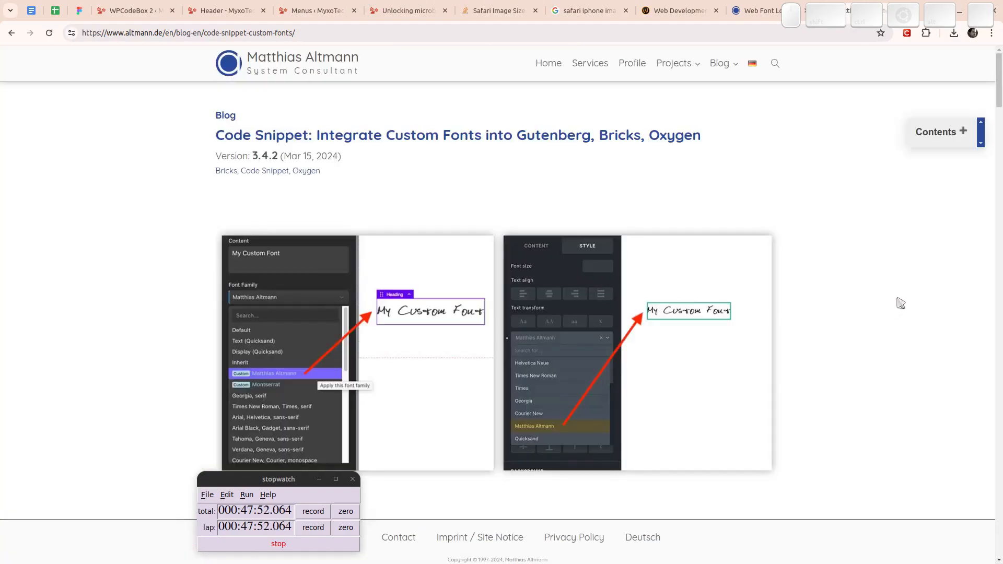
pyautogui.scroll(-20, 901, 303)
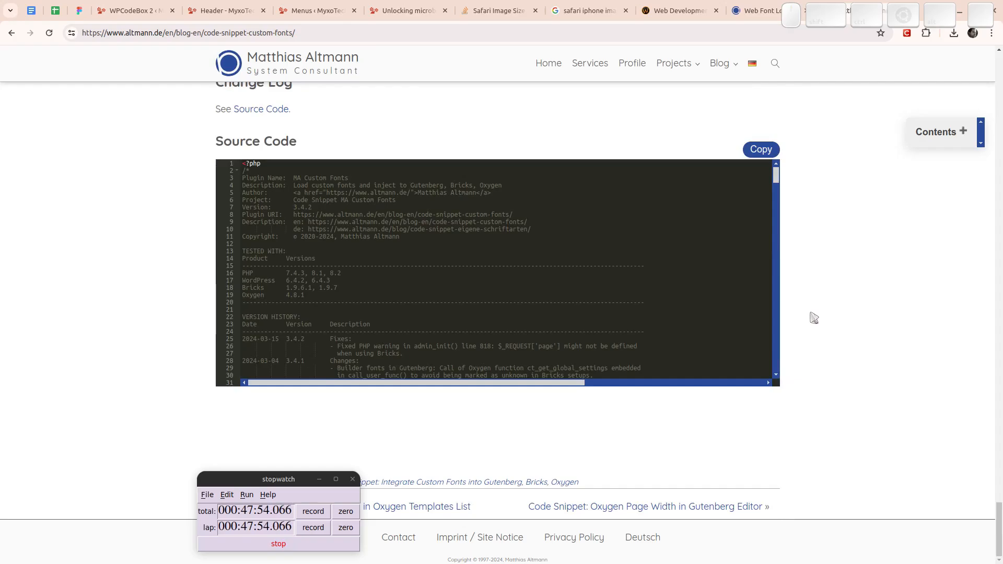